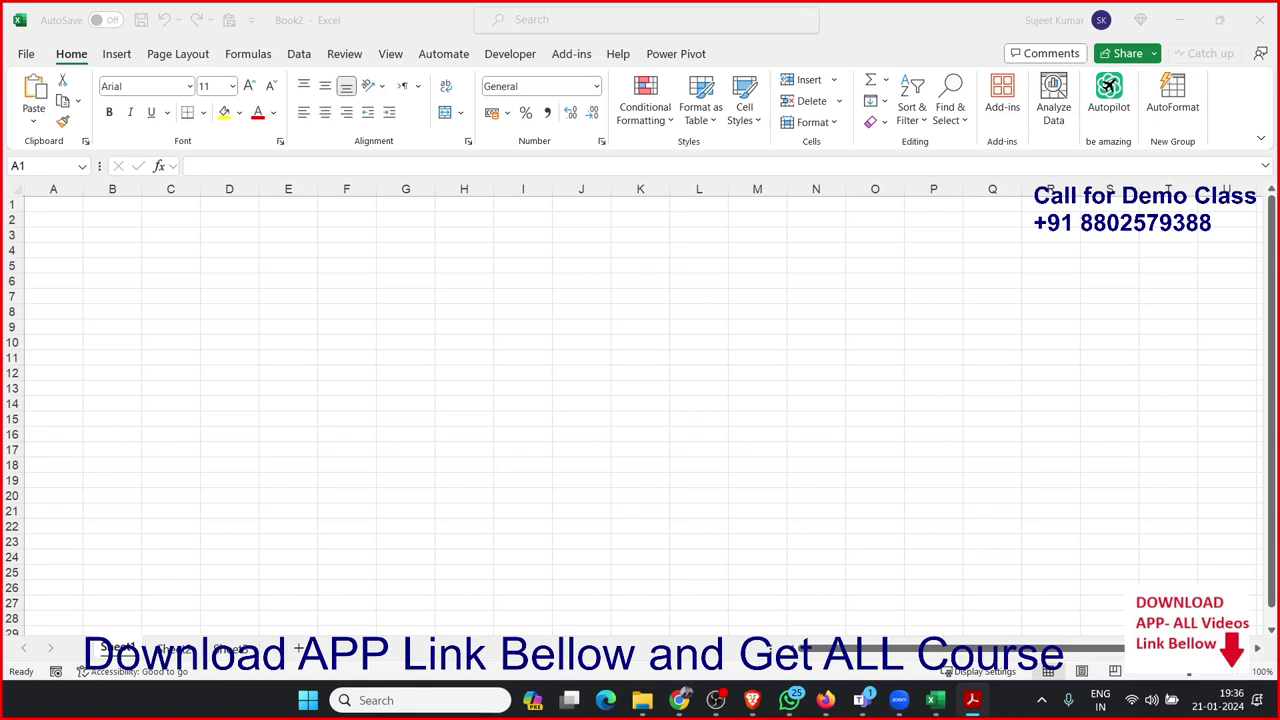
Open the Visual Basic editor for Book2 from Excel's Developer tab
left_click(506, 62)
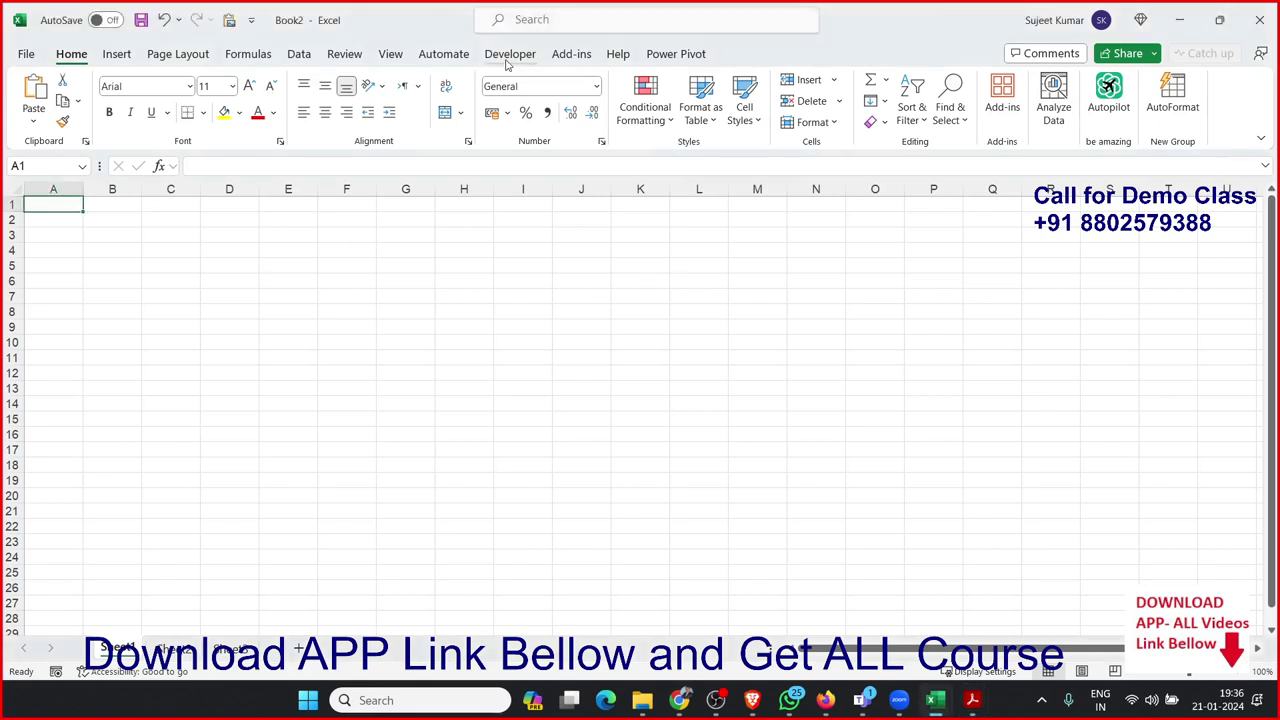
left_click(510, 54)
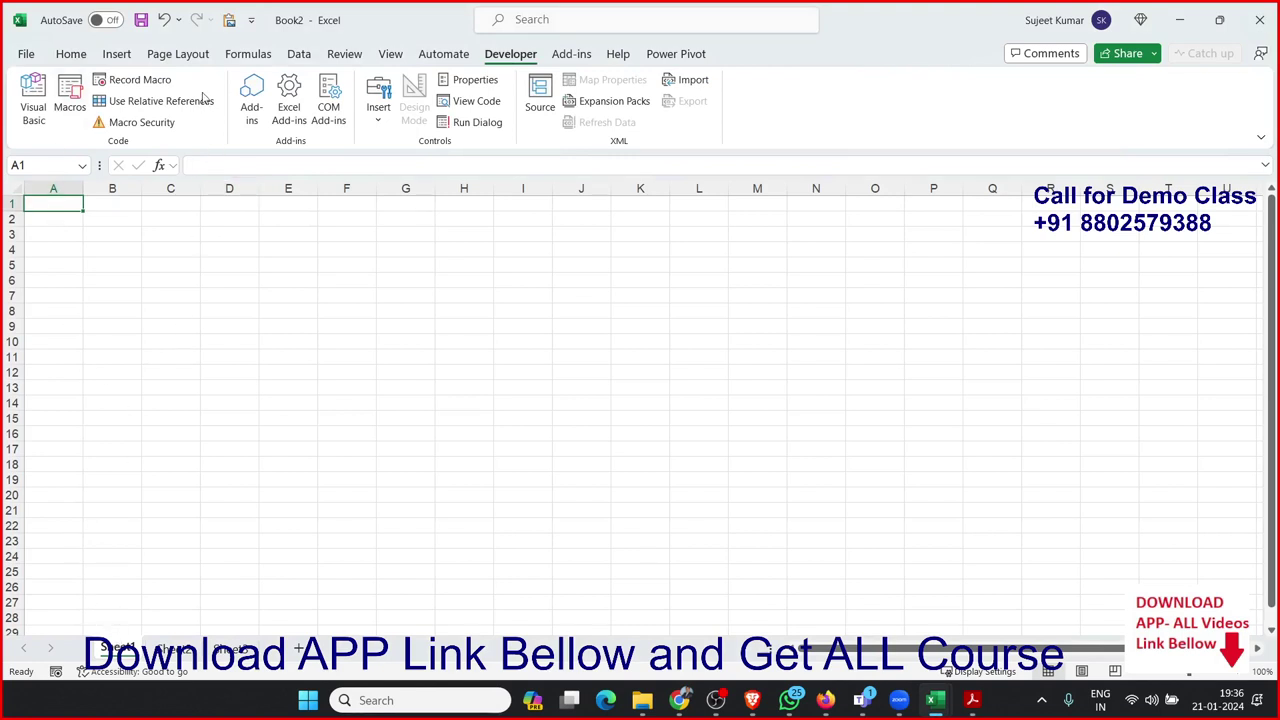
left_click(33, 105)
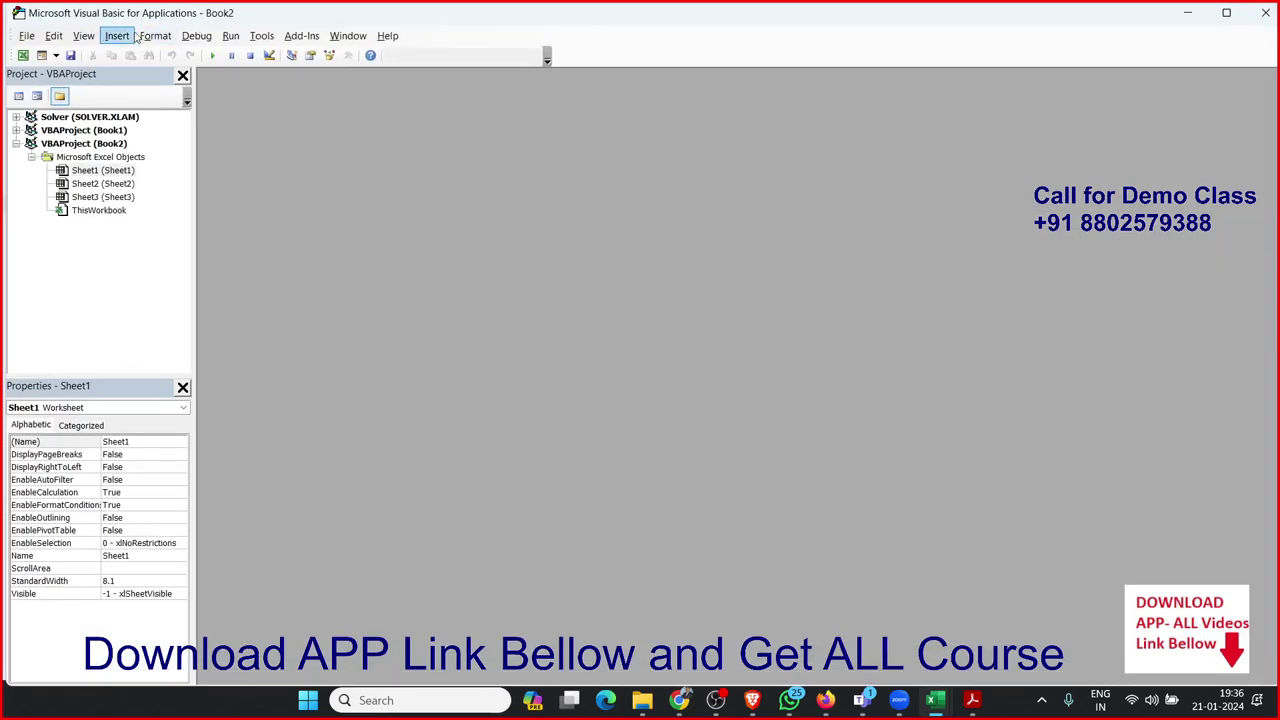
Insert Module1 and create an empty Sub input_1() macro
left_click(118, 36)
left_click(126, 89)
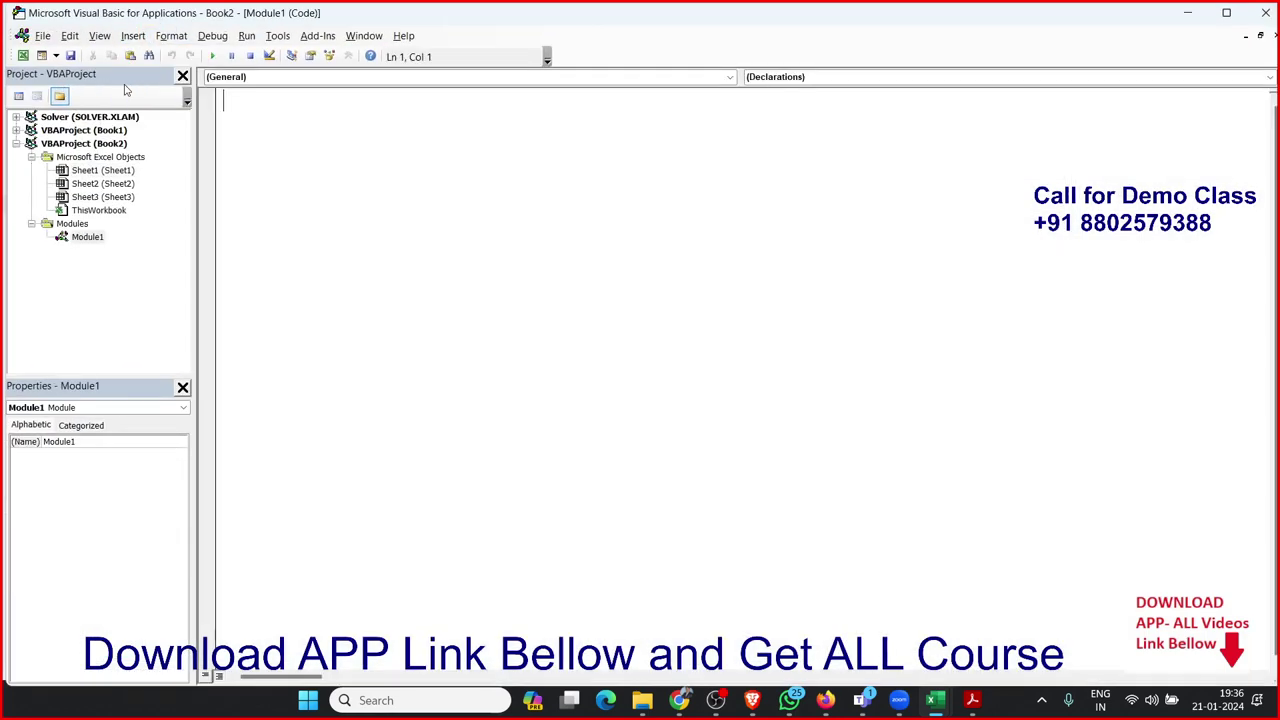
type("sub ")
type("in")
type("put")
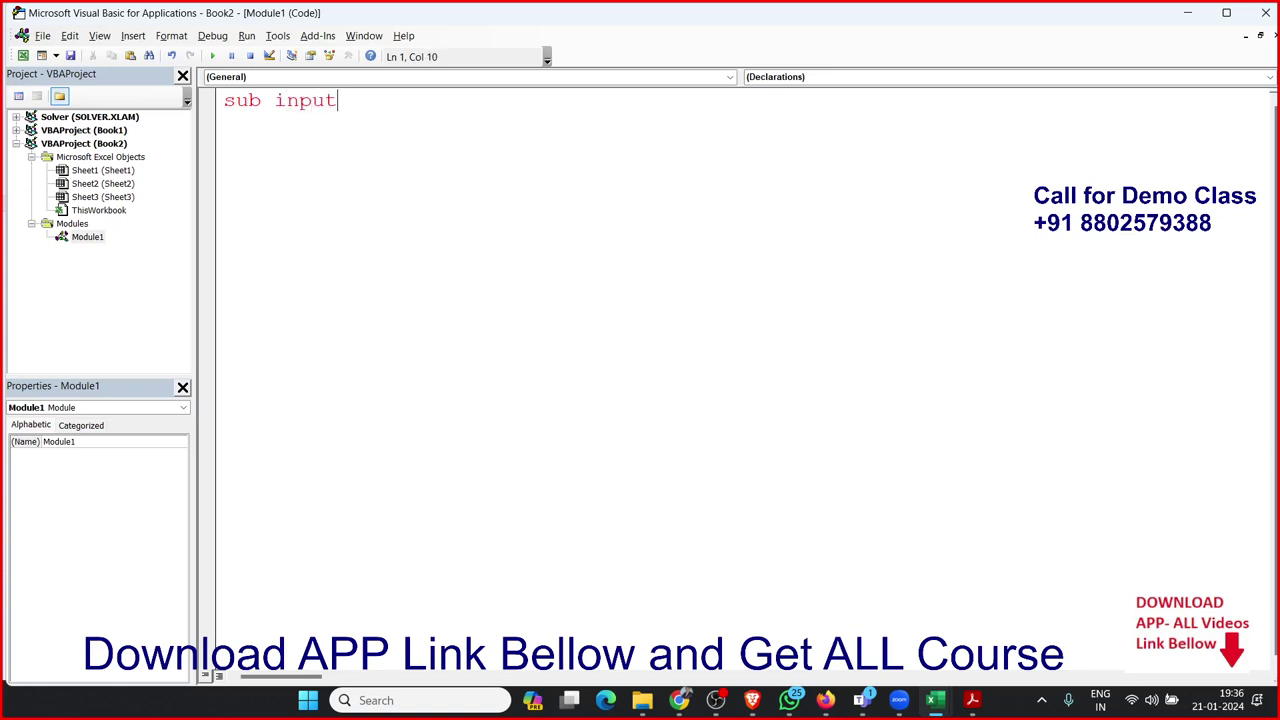
key("BackSpace")
key("BackSpace")
type("ot")
type("_")
type("1")
key("BackSpace")
key("BackSpace")
key("BackSpace")
key("BackSpace")
type("ut")
type("_1()")
key("Return")
key("Return")
key("Return")
key("Return")
key("Return")
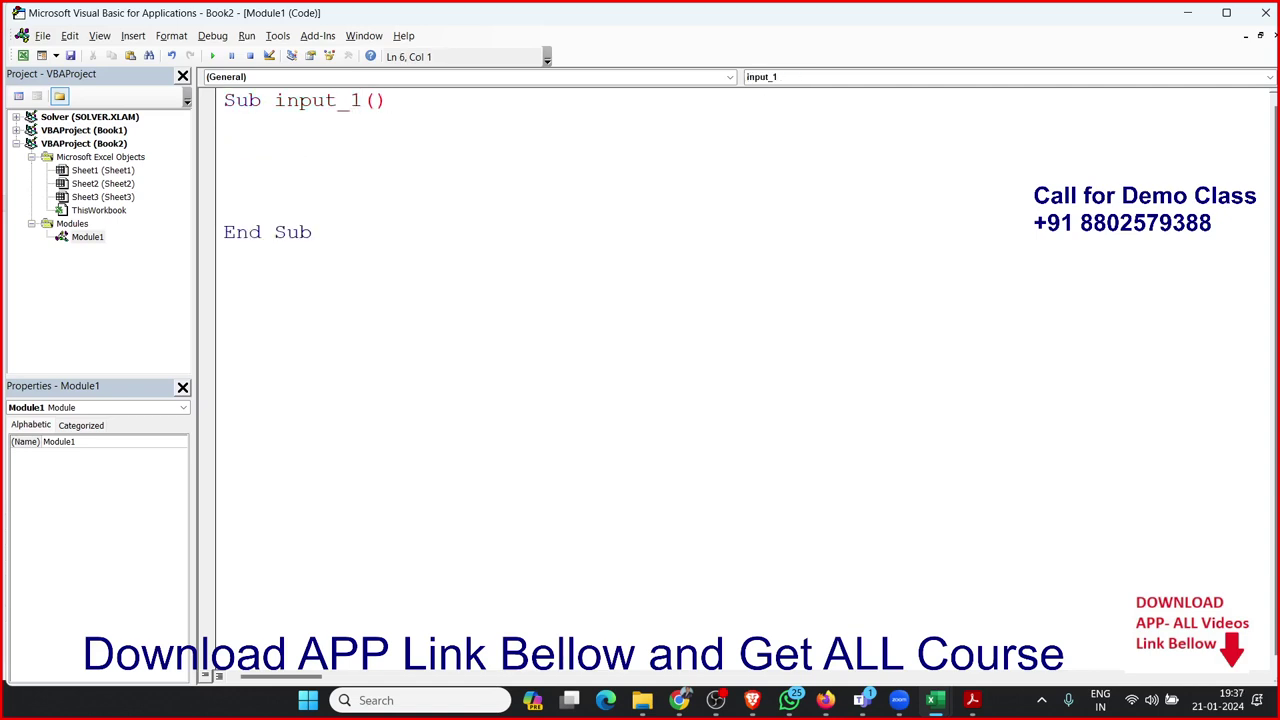
Add the line a = InputBox("Enter Name") to the input_1 body
key("Up")
key("Up")
key("Up")
type("a=i")
type("nput")
type("box")
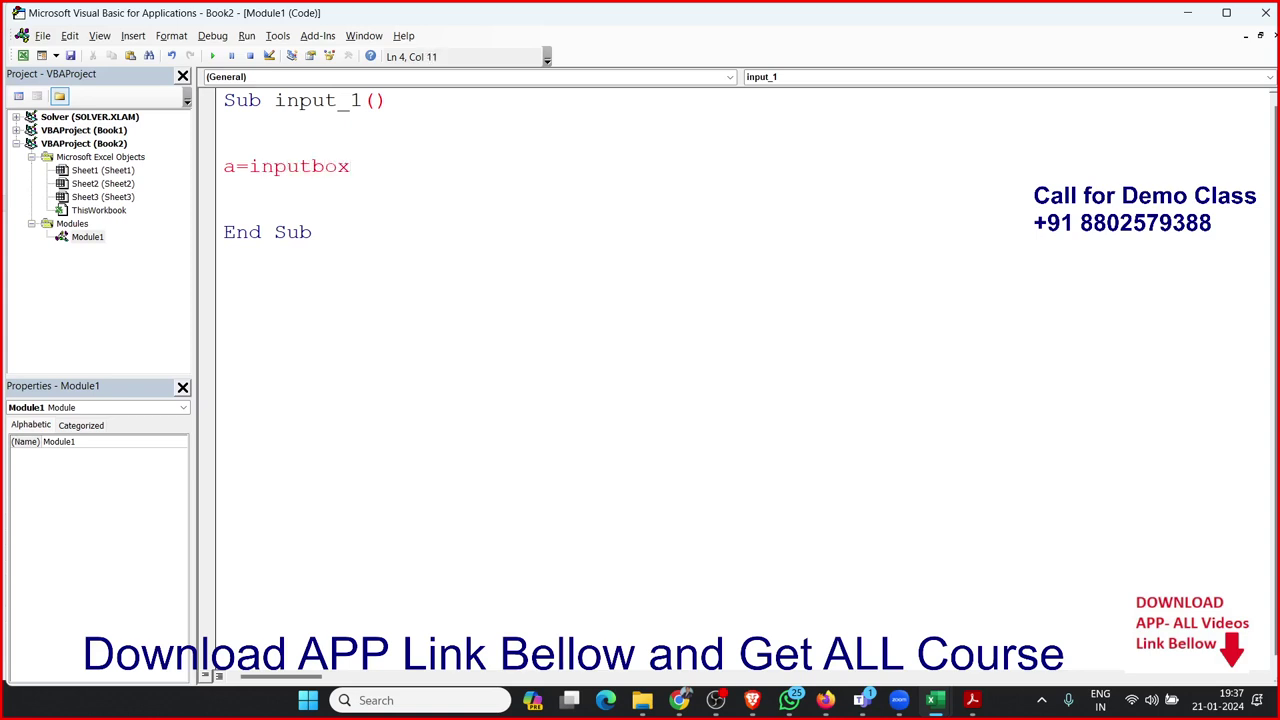
type("(\"E")
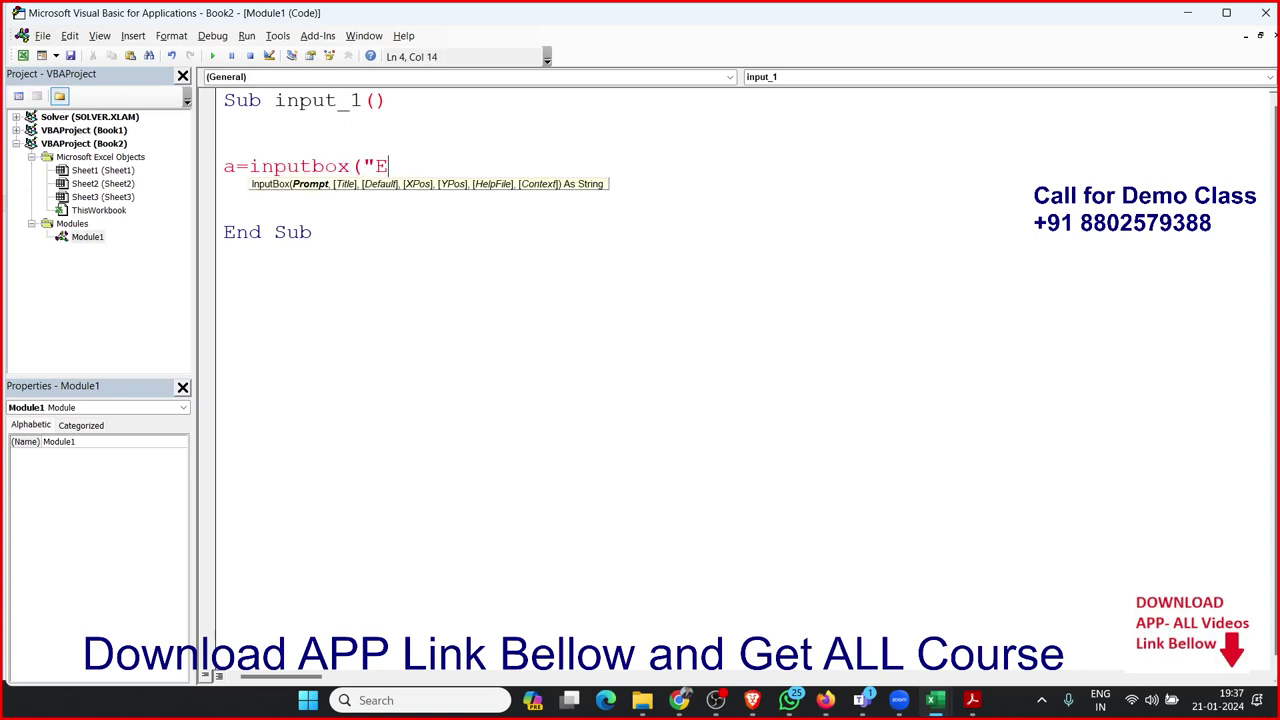
type("nter Name")
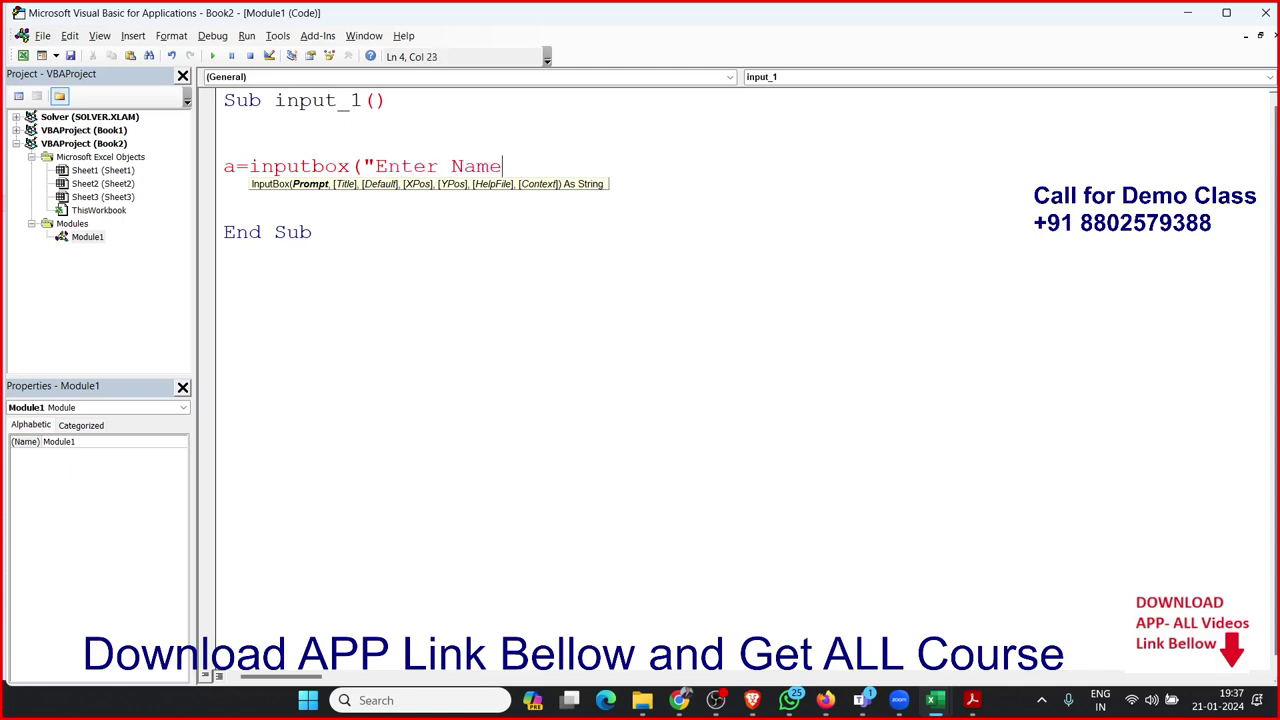
type("\")")
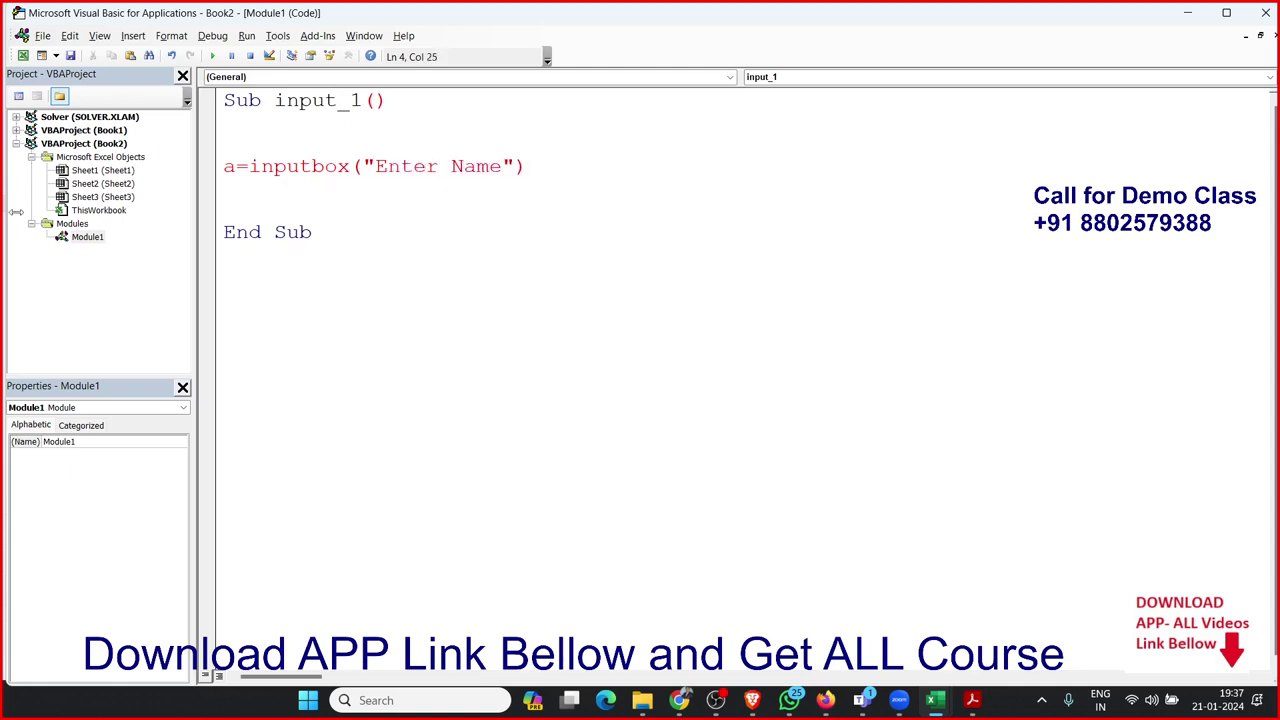
left_click(351, 210)
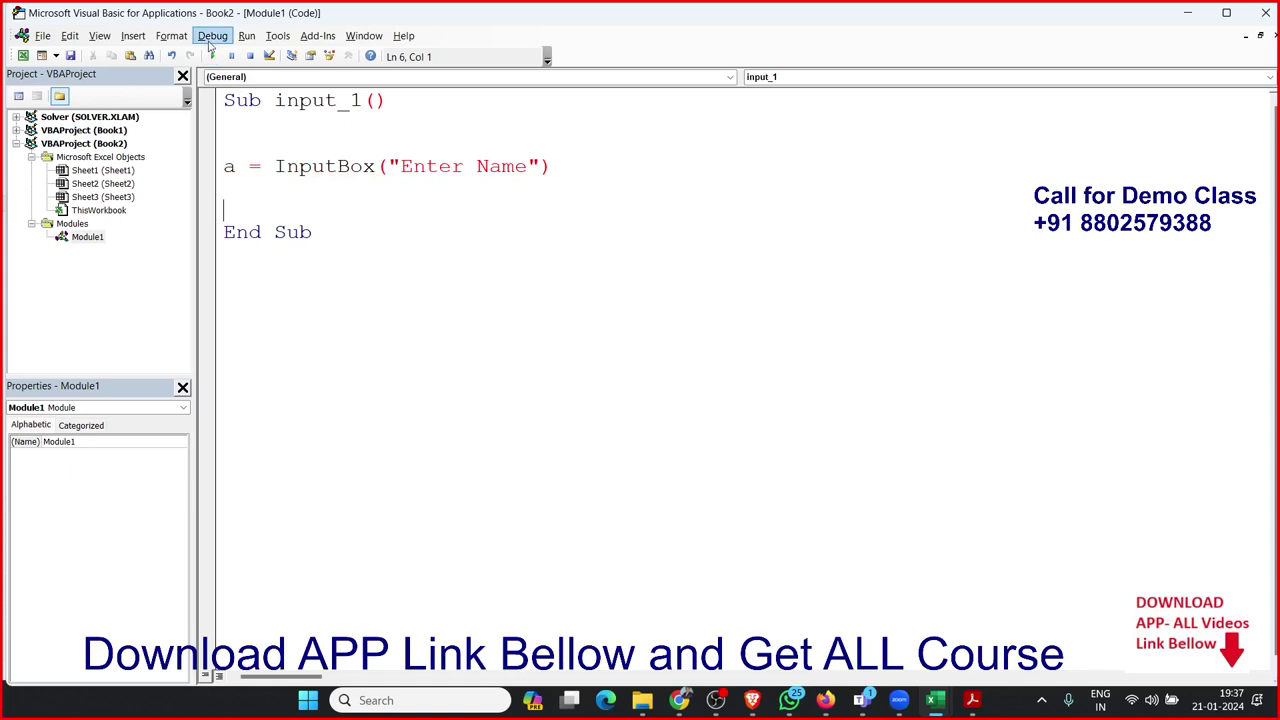
Test input_1, add "Name ?" as the InputBox title, then run it again
left_click(212, 56)
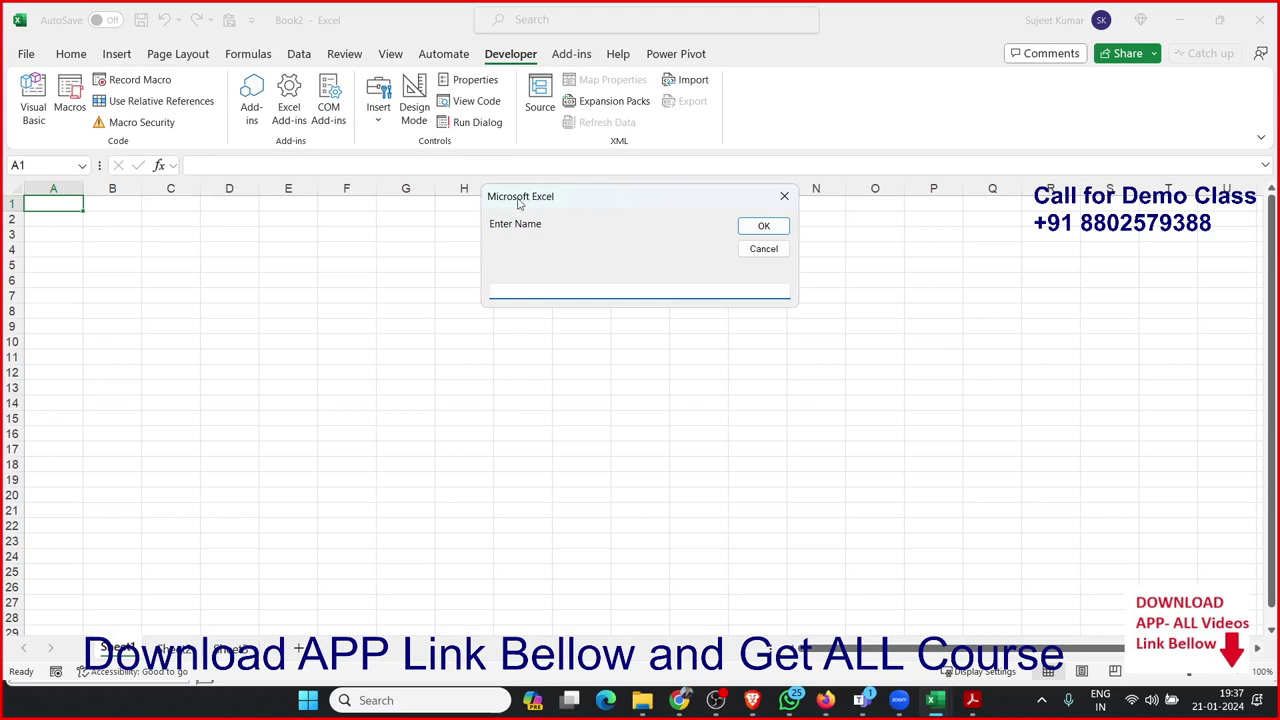
key("Return")
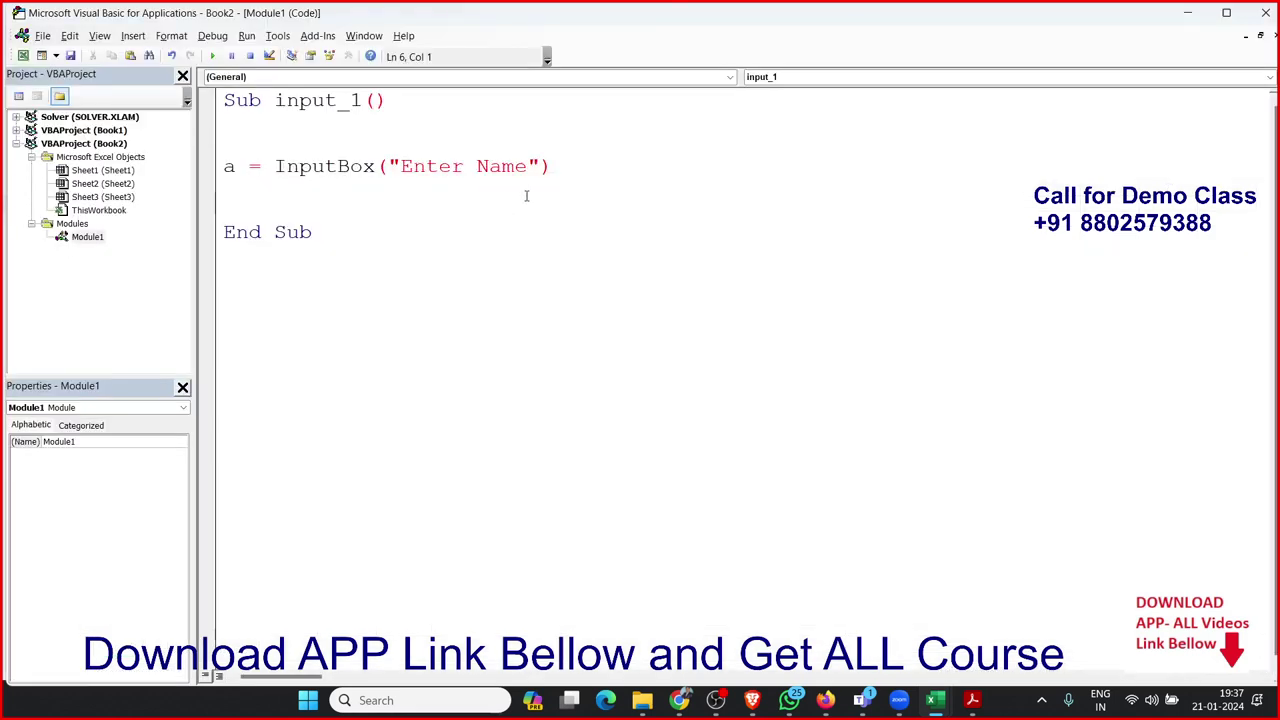
left_click(543, 176)
type(",")
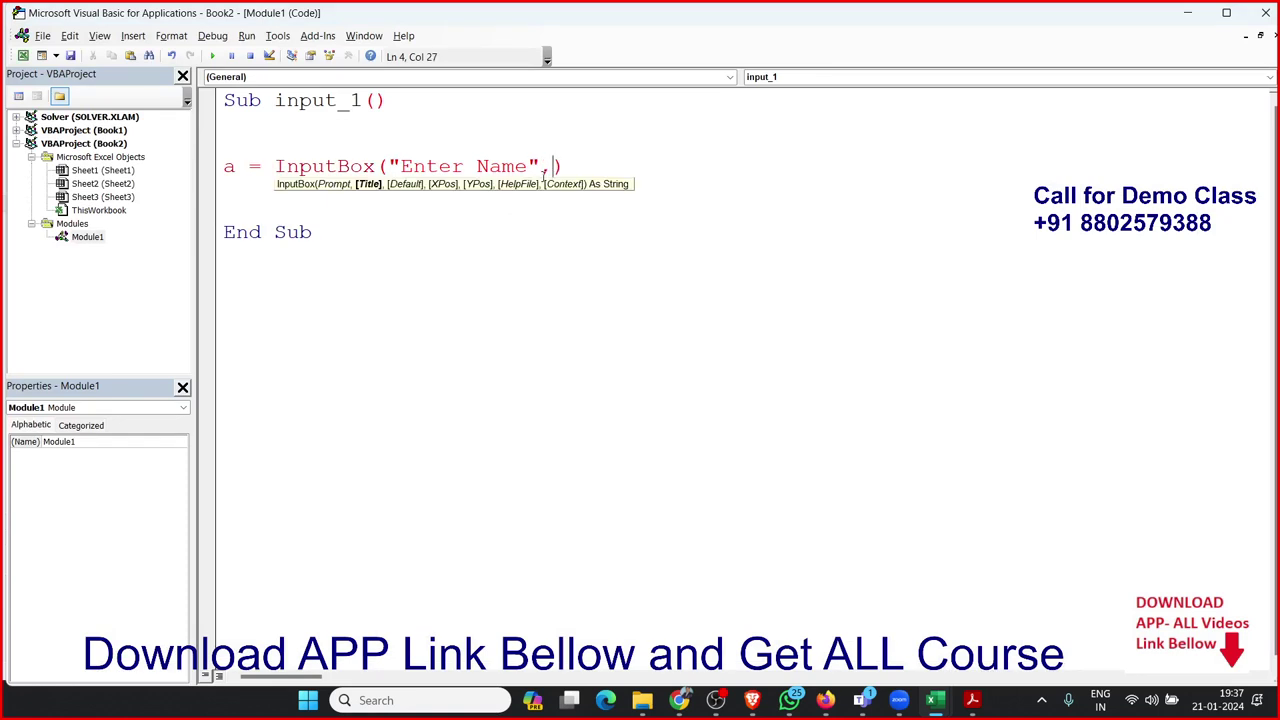
key("Escape")
key("BackSpace")
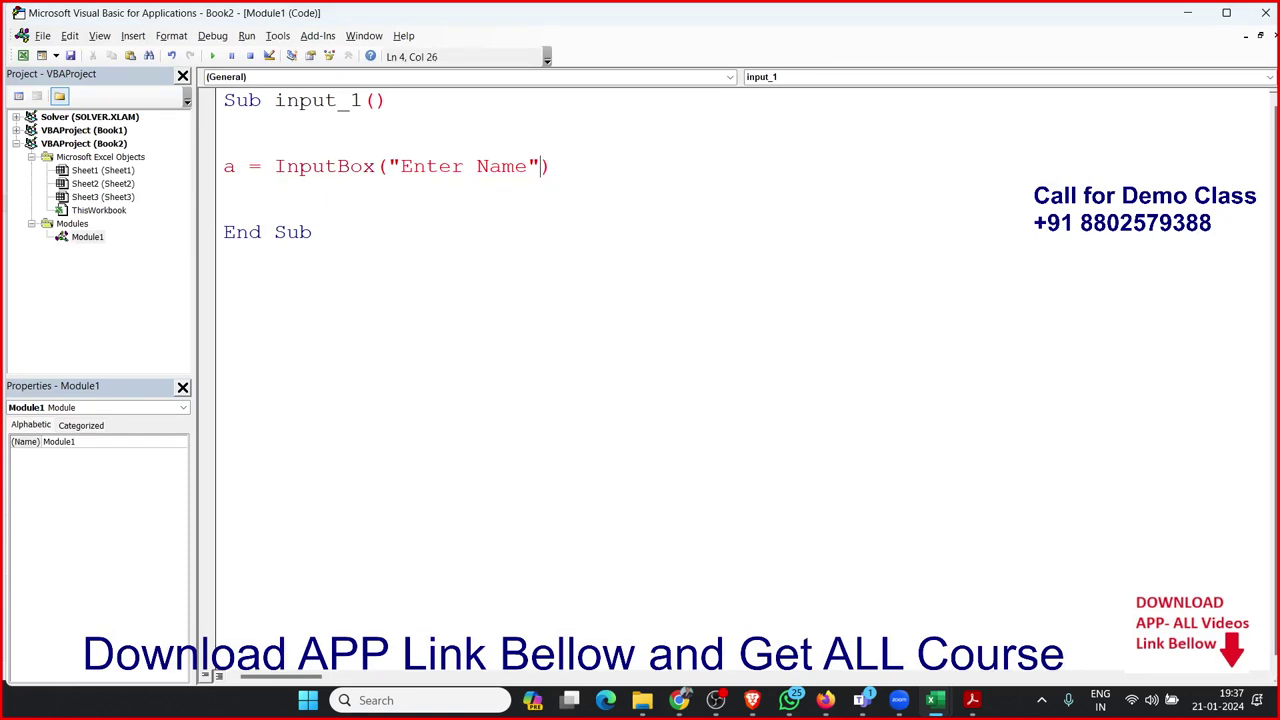
type(",")
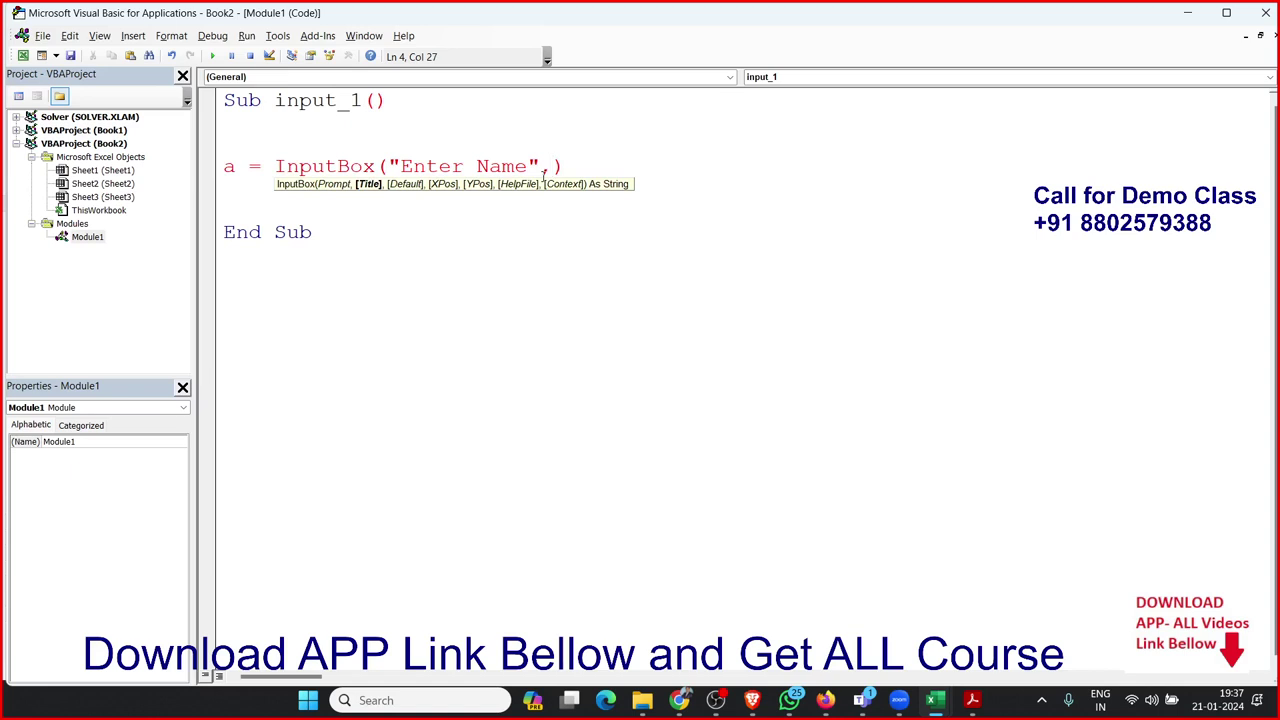
type("\"")
type("Name")
type(" ?\"")
left_click(530, 220)
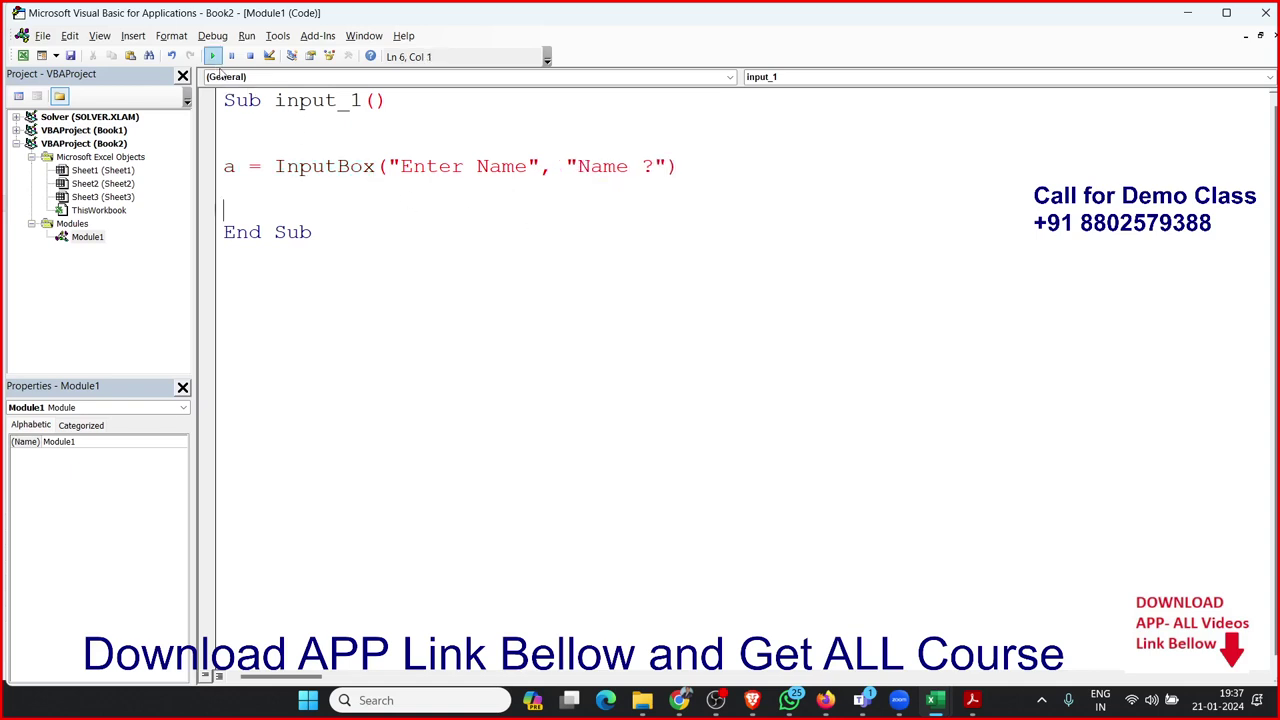
left_click(213, 57)
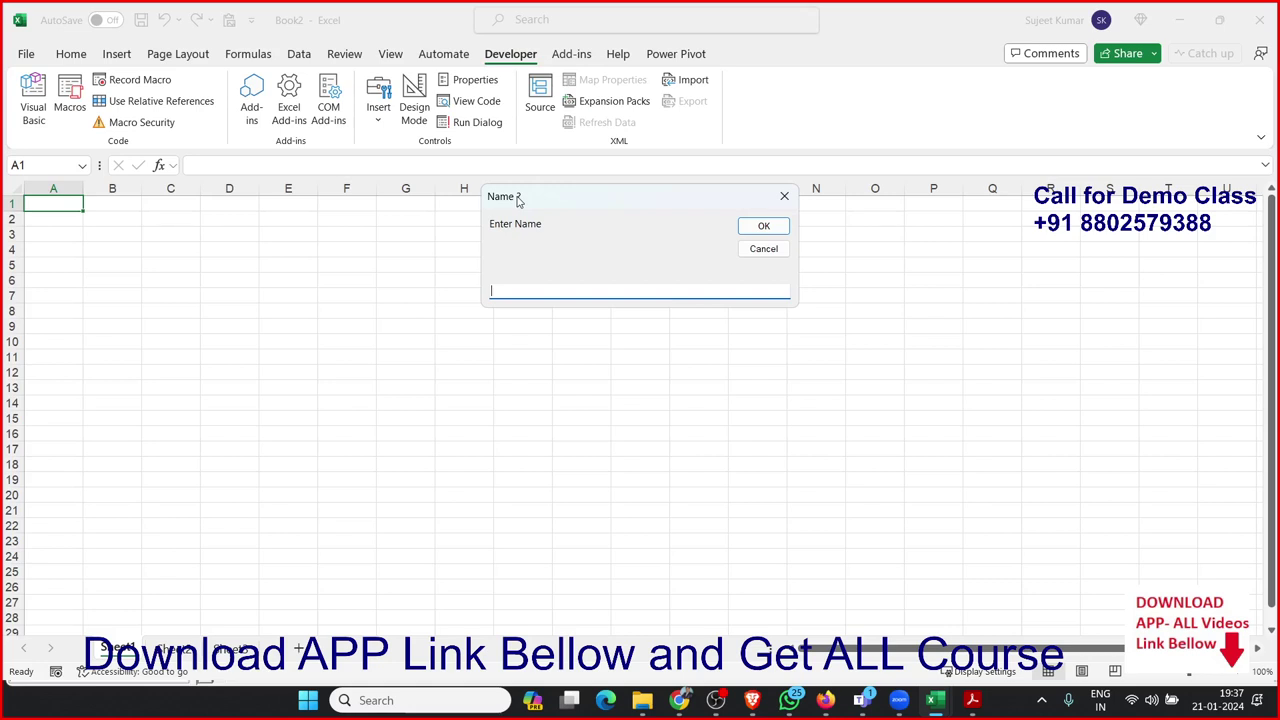
Add "NA" as the InputBox default value, run input_1, and cancel the prefilled prompt
left_click(782, 197)
left_click(658, 167)
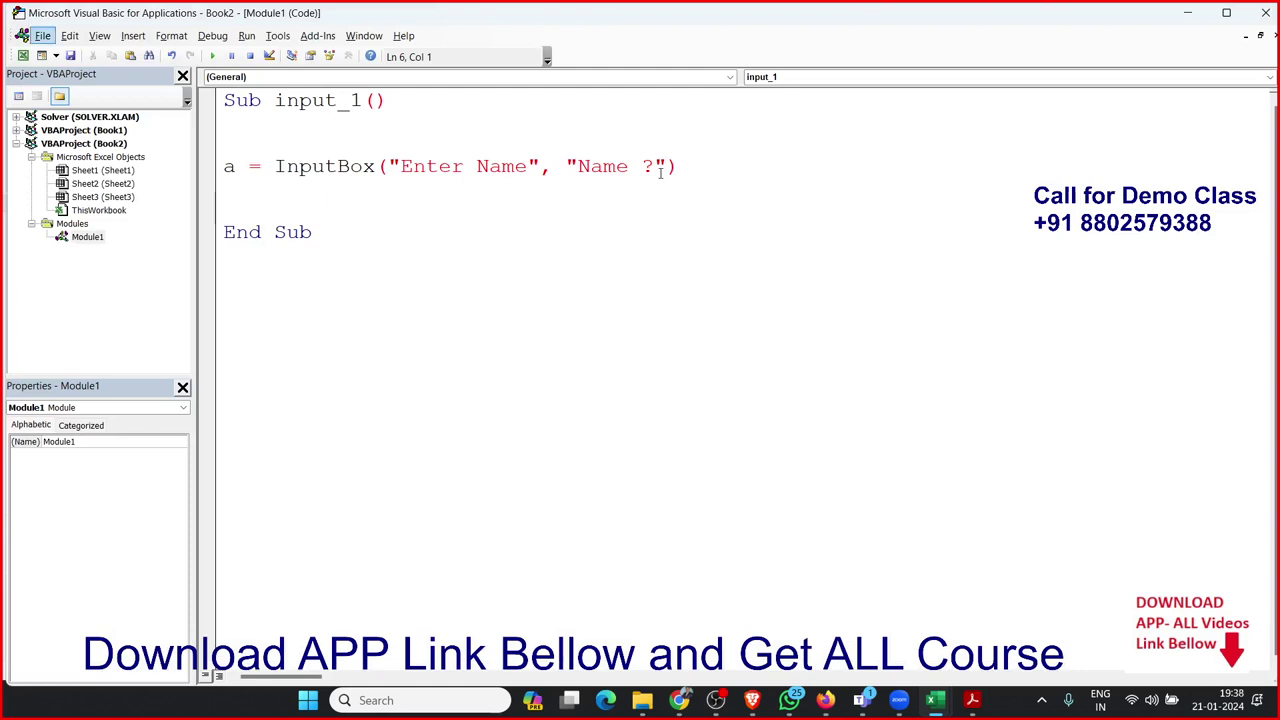
key("Right")
type(", ")
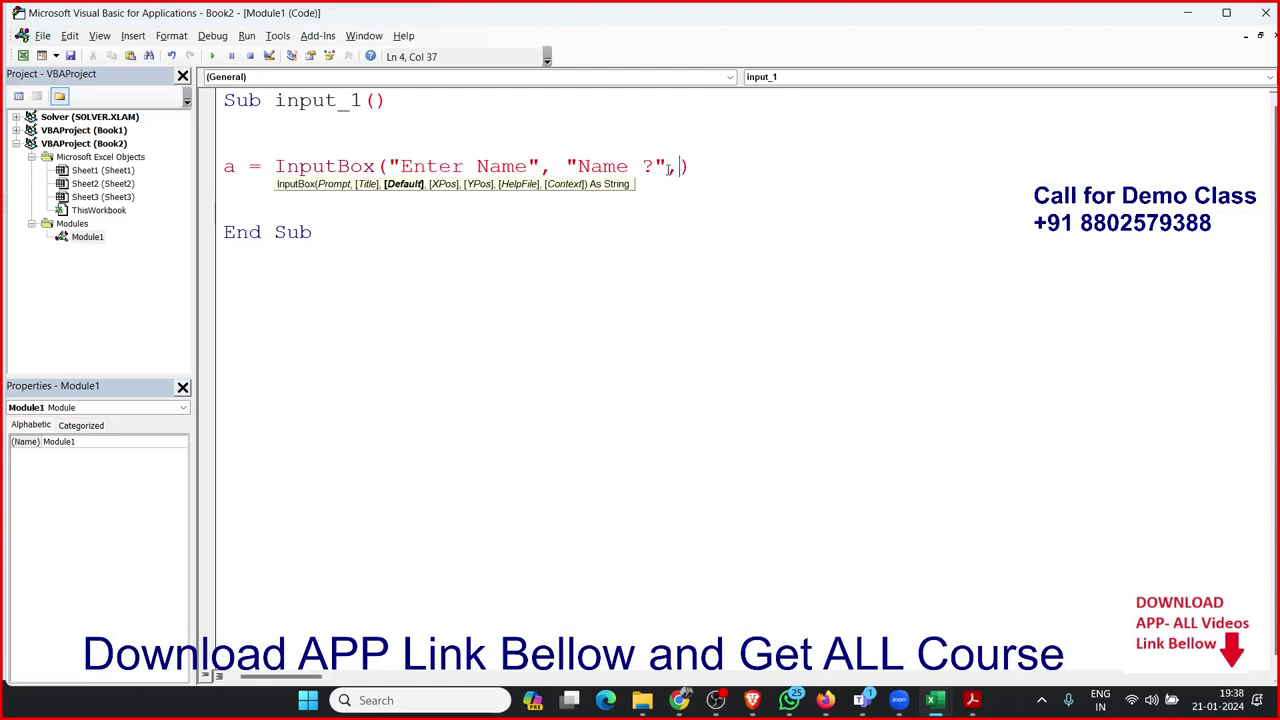
type("\"")
type("NA")
type("\"")
key("Return")
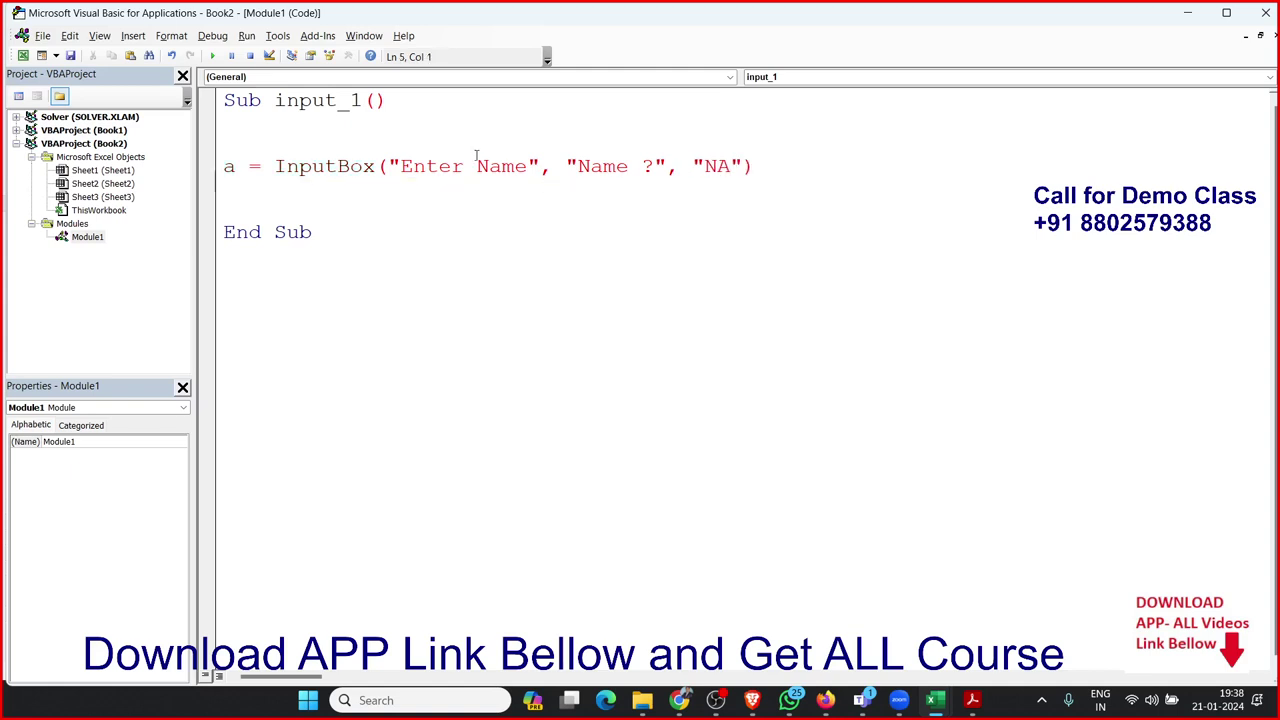
left_click(212, 55)
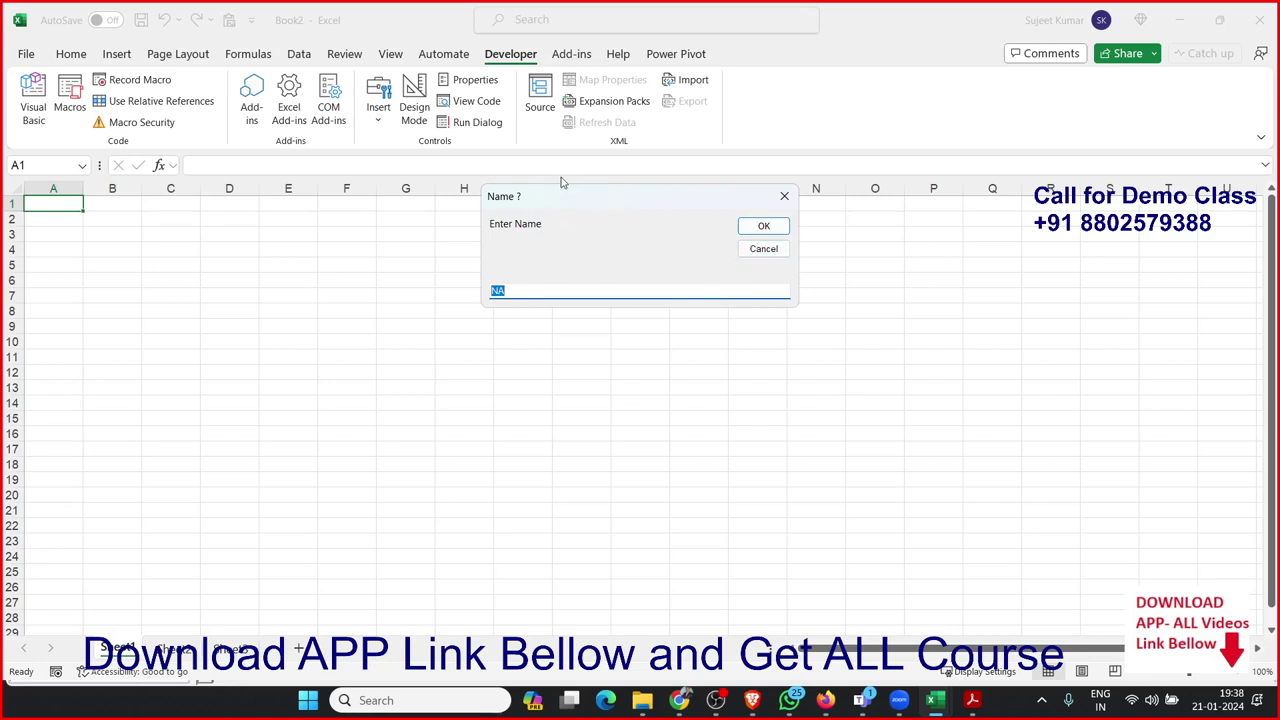
left_click(763, 249)
Add position arguments 500, 600 to the InputBox and test-run input_1
key("Up")
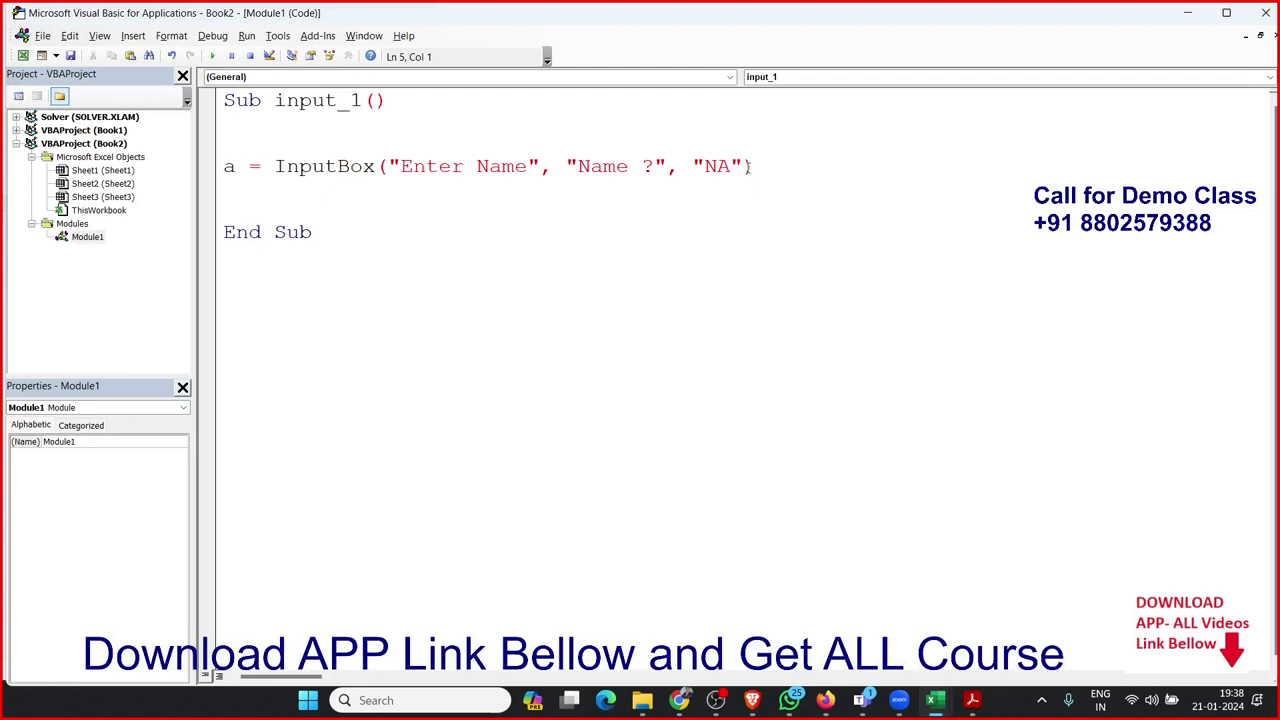
key("Left")
type(",")
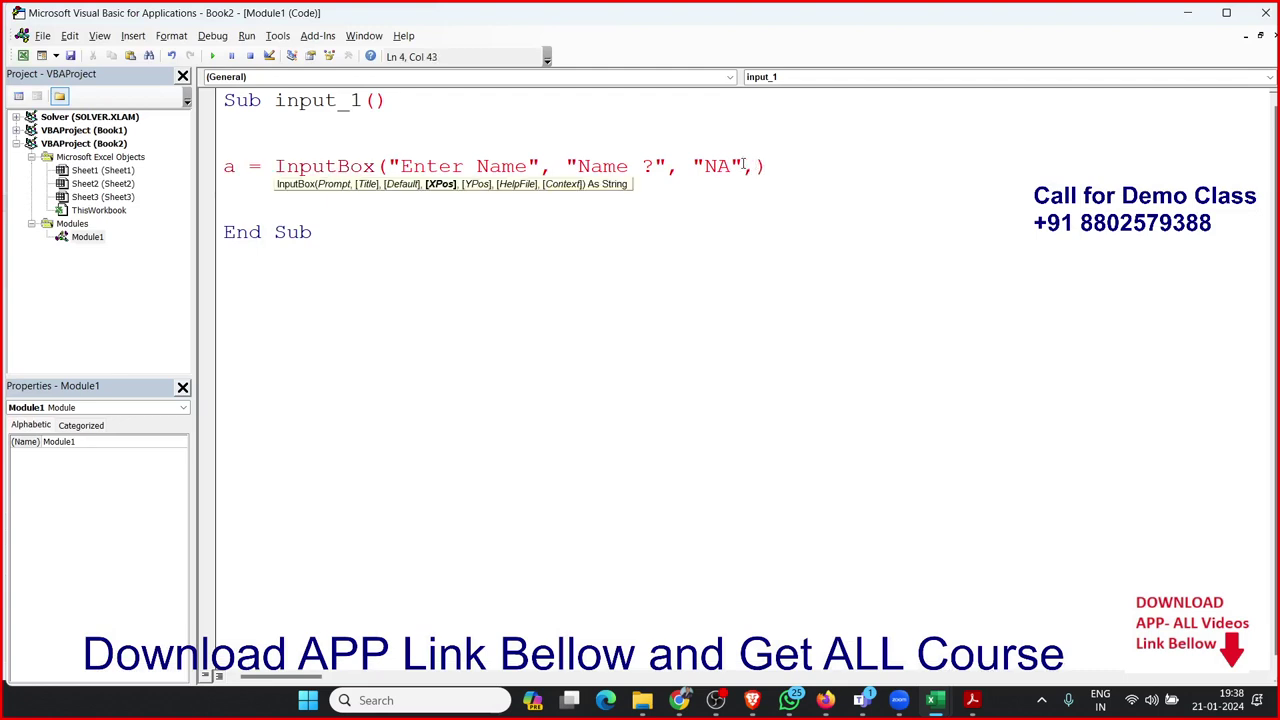
type("50")
type("0,")
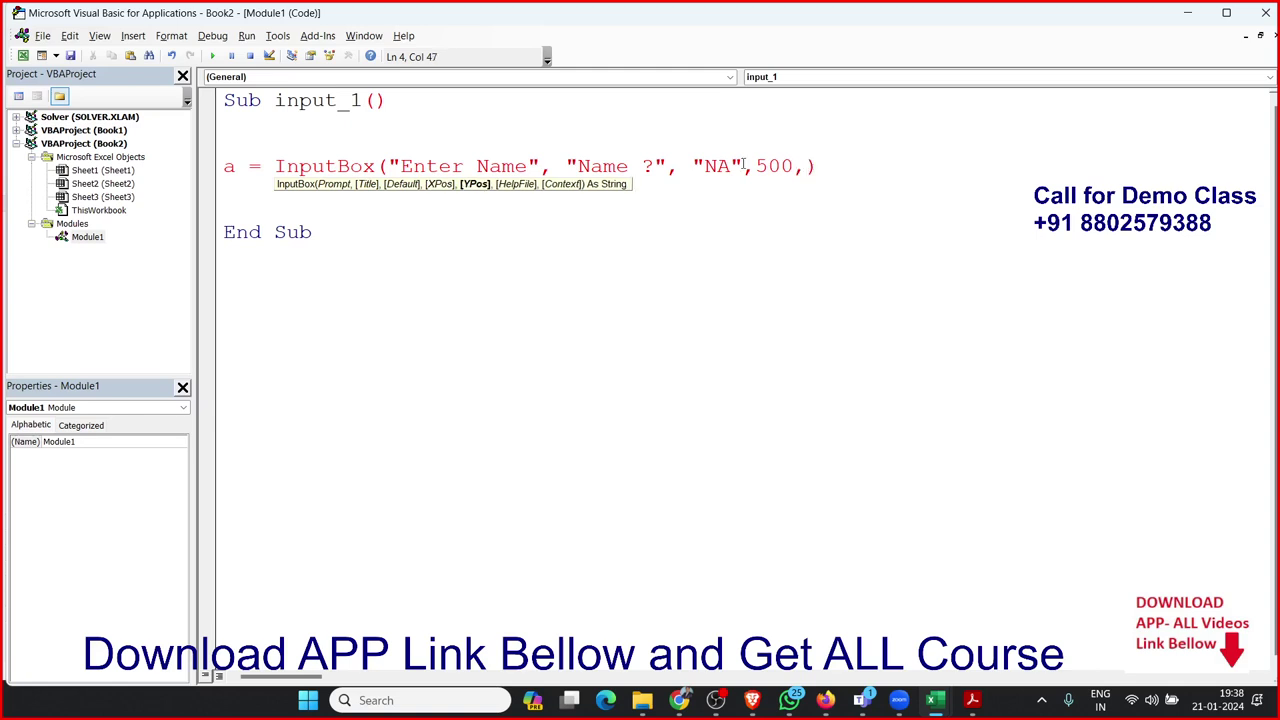
type("6000")
key("BackSpace")
left_click(726, 224)
left_click(473, 211)
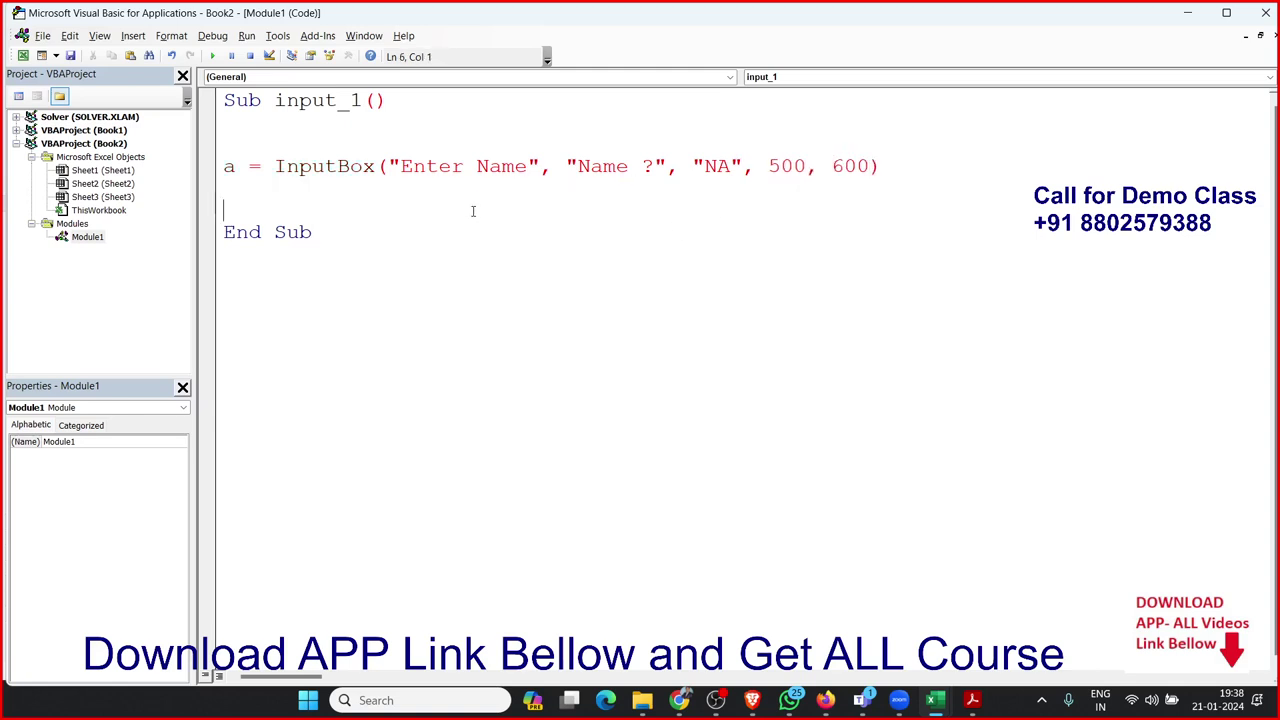
left_click(212, 56)
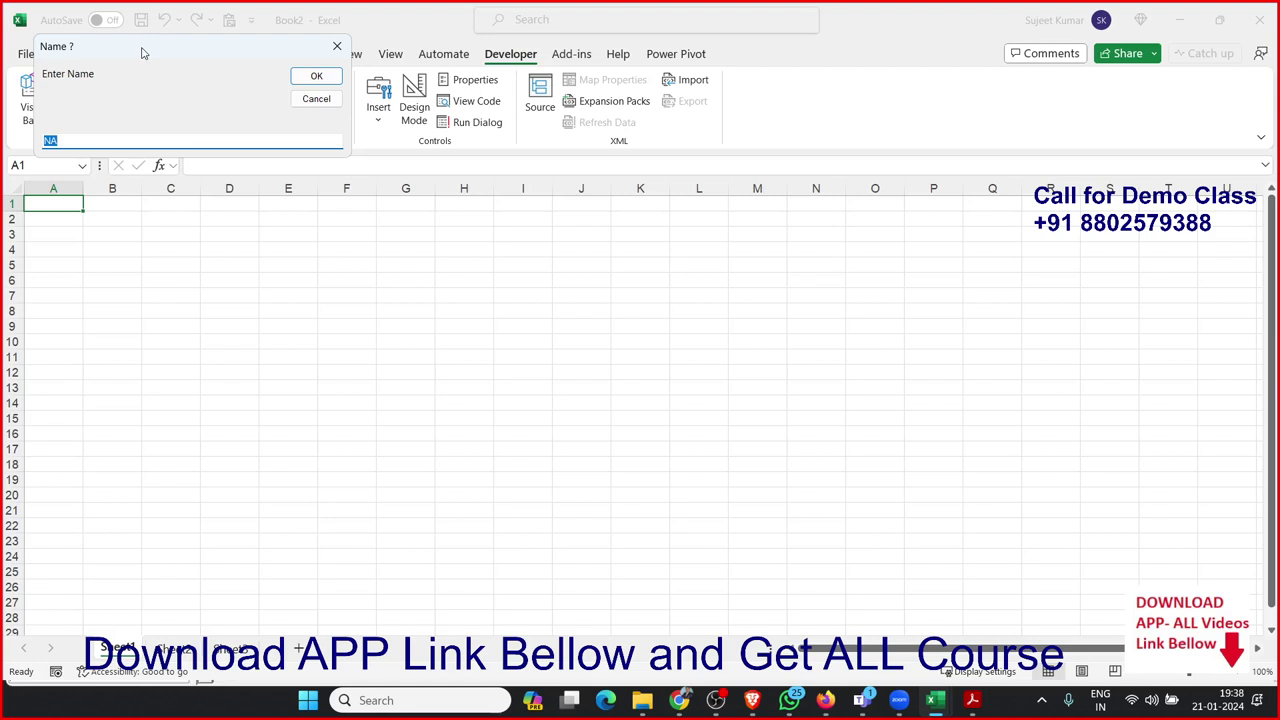
key("Return")
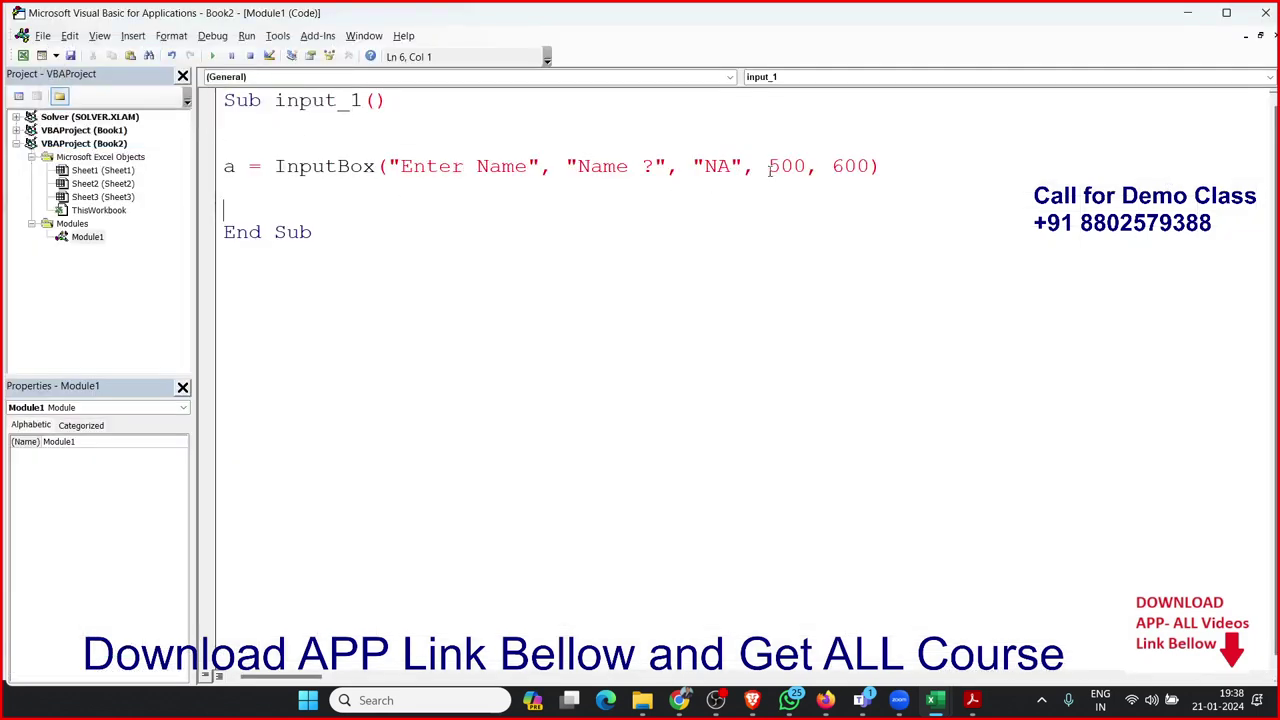
Change the InputBox positions to 5000 and 16000, then run input_1
left_click(778, 166)
type("0")
left_click(846, 166)
type("1")
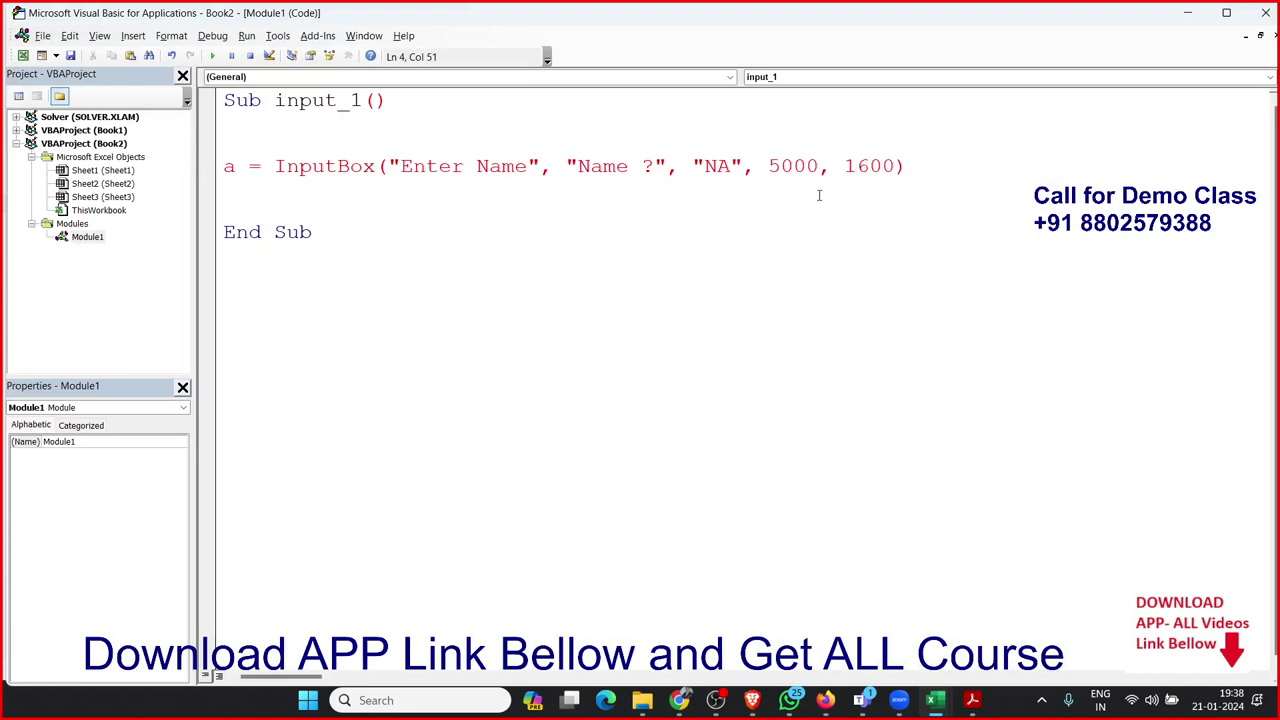
key("Right")
type("0")
left_click(780, 199)
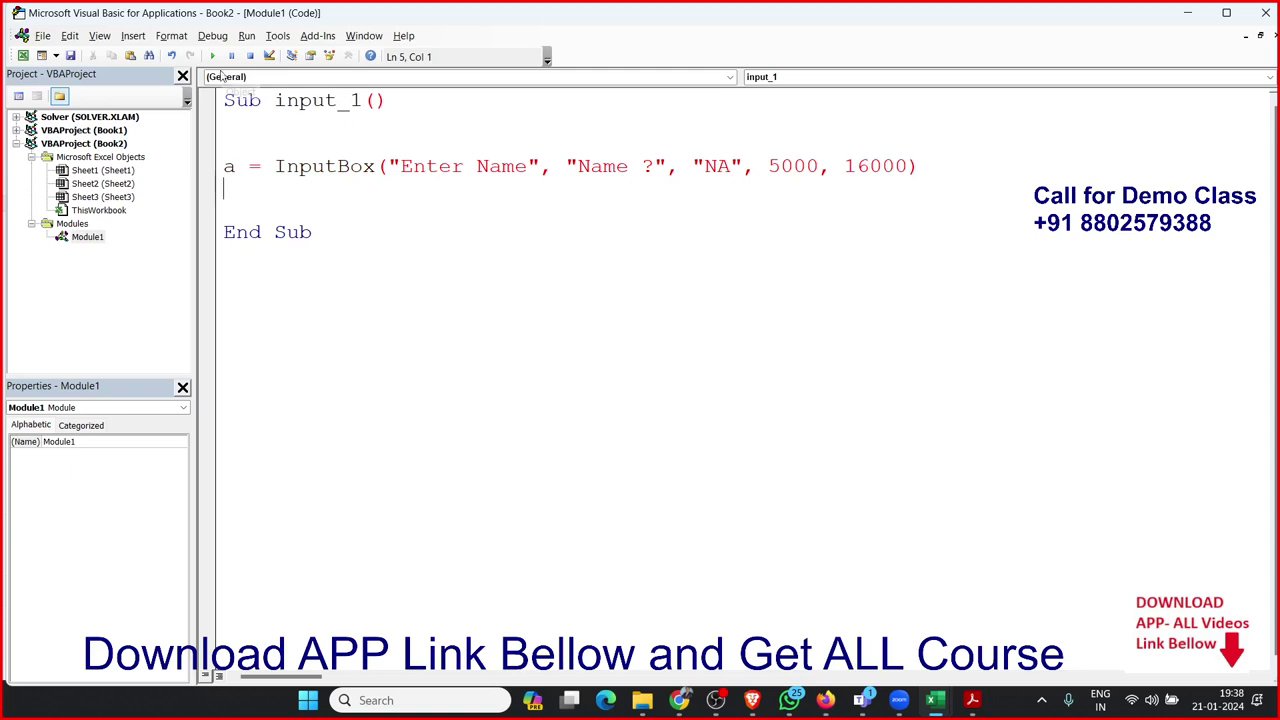
left_click(213, 57)
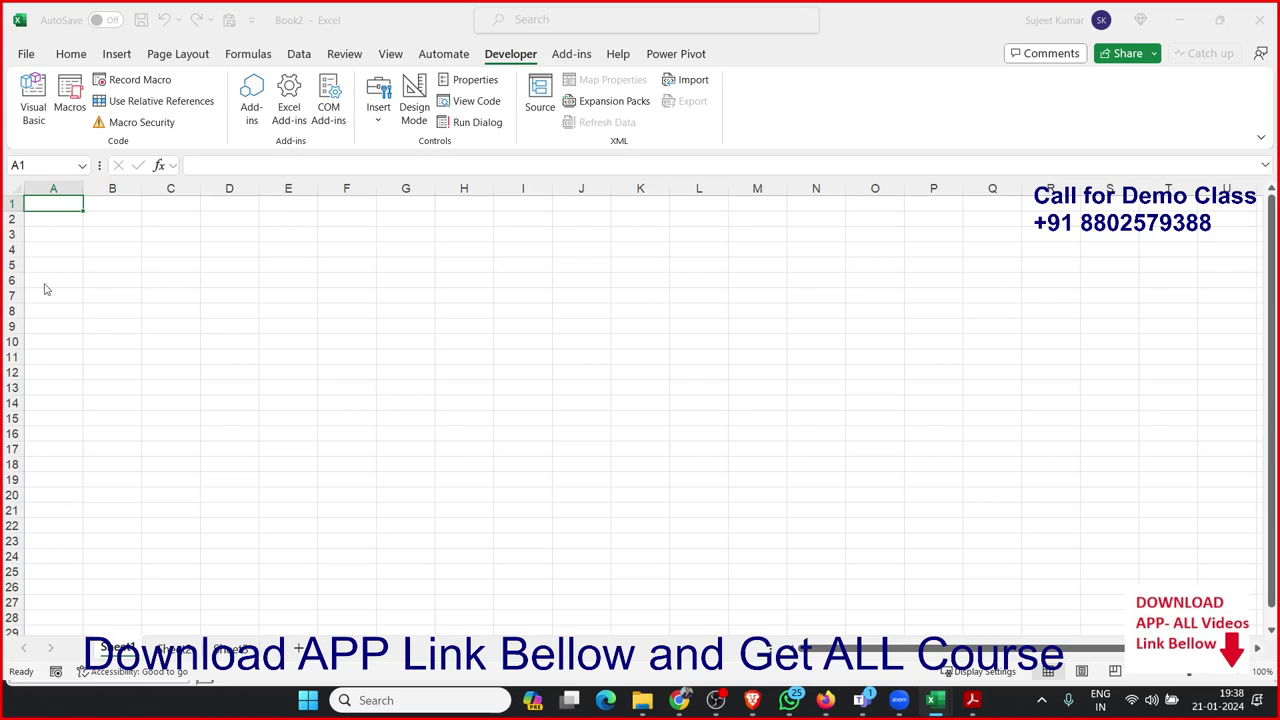
Reduce the vertical position from 16000 to 1600 and run input_1 again
key("Return")
left_click(872, 166)
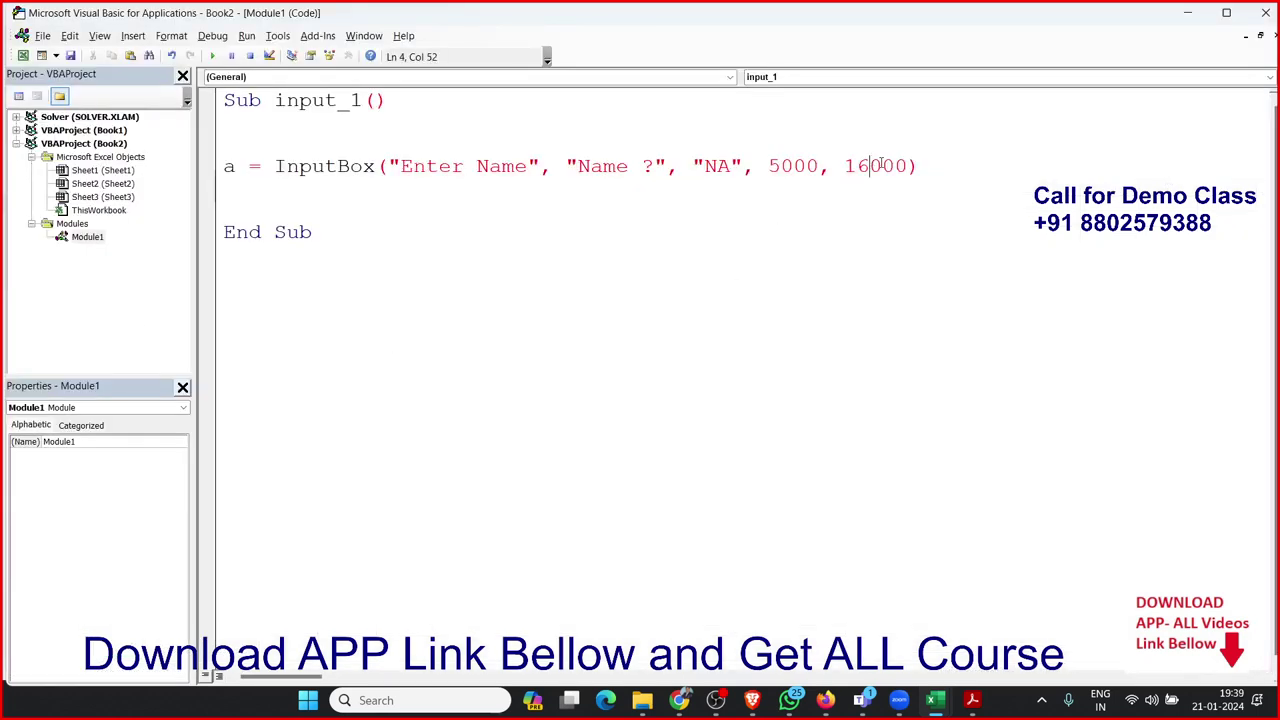
key("Delete")
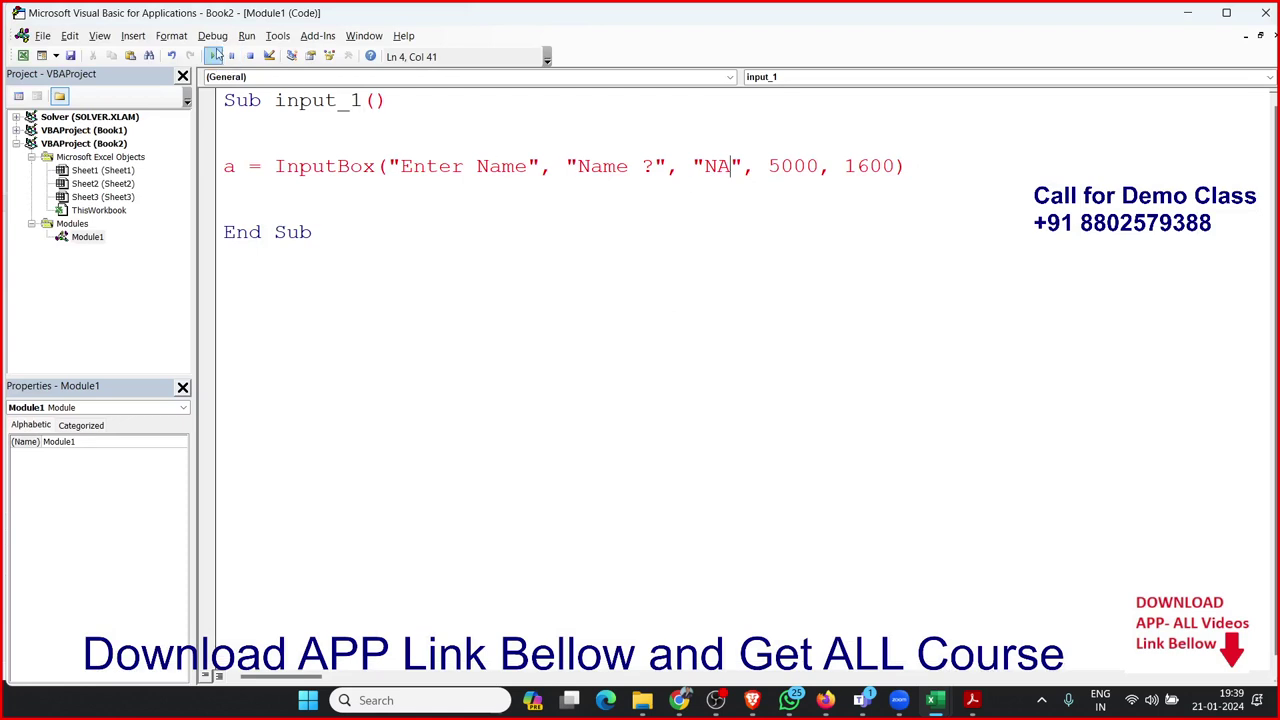
left_click(213, 56)
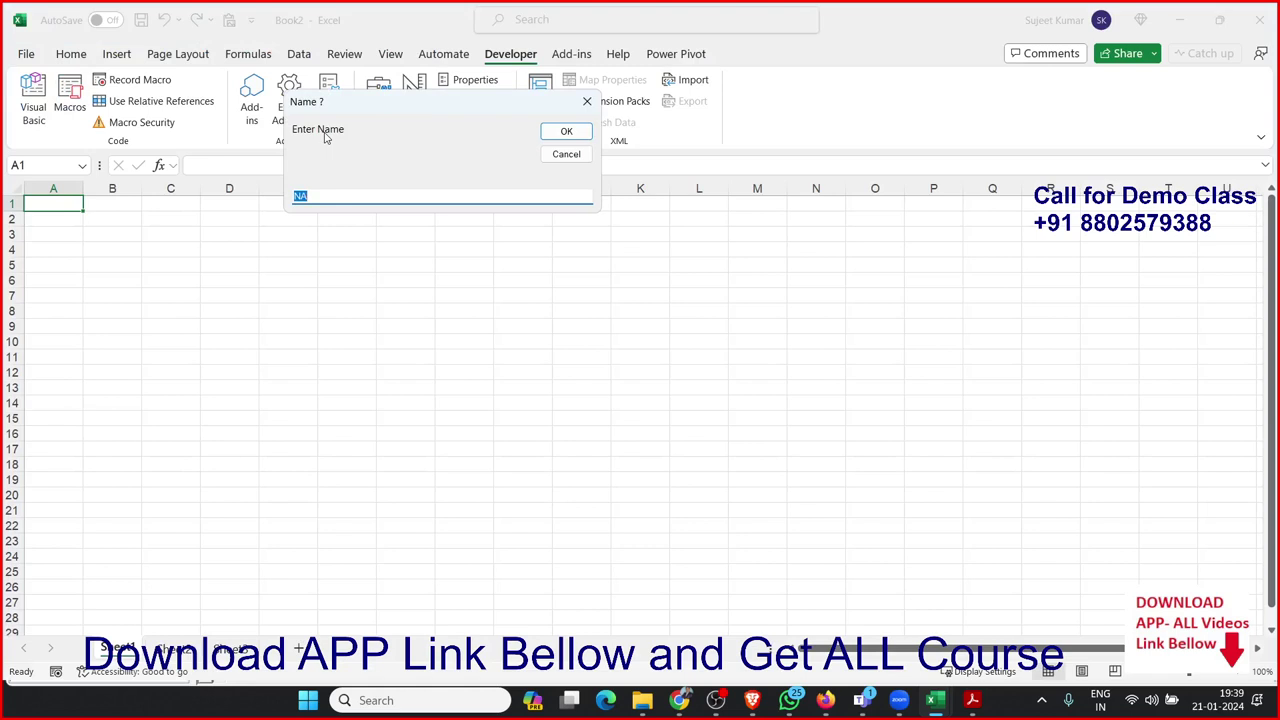
key("Return")
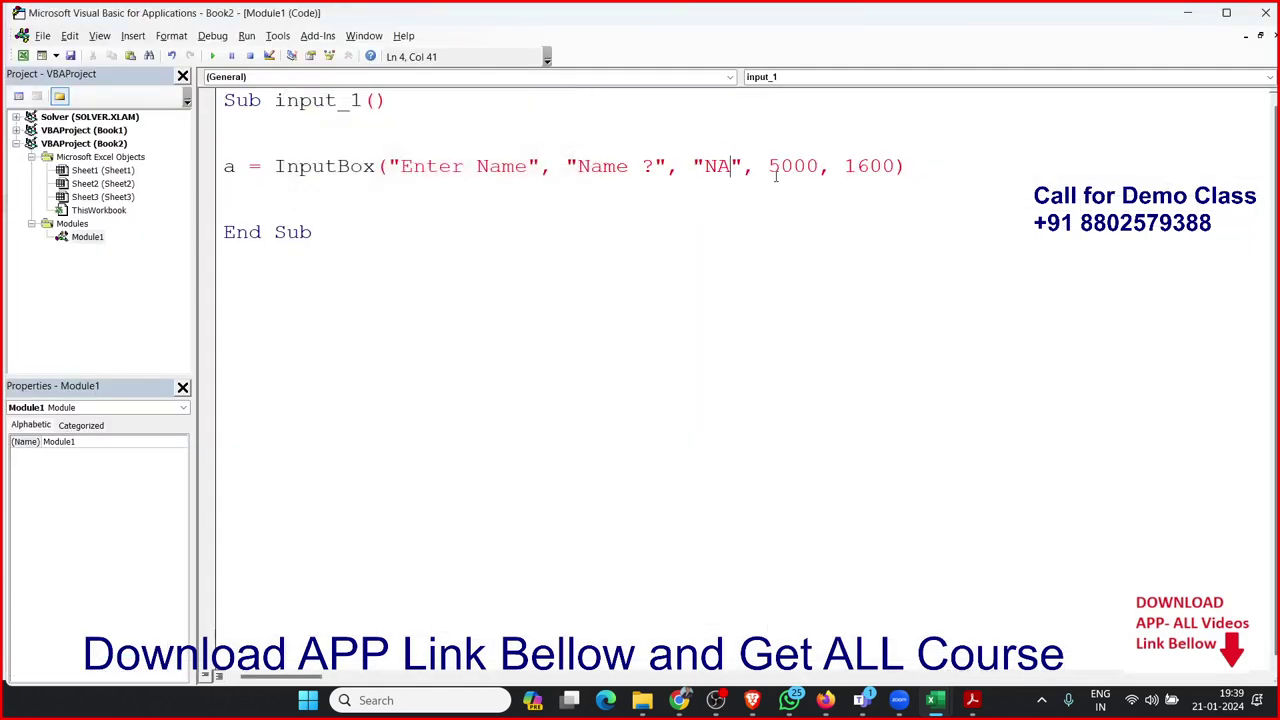
Change the horizontal position from 5000 to 7000 and test the prompt
left_click(775, 176)
key("BackSpace")
type("7")
key("Down")
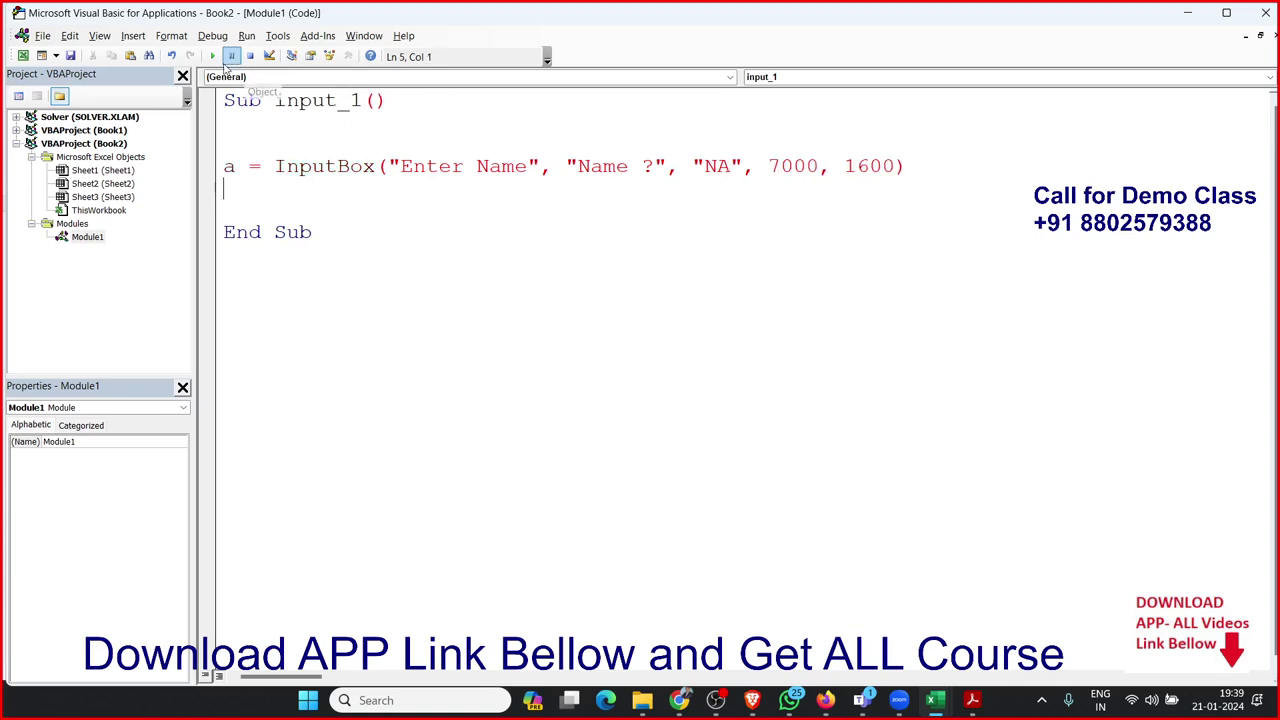
left_click(212, 56)
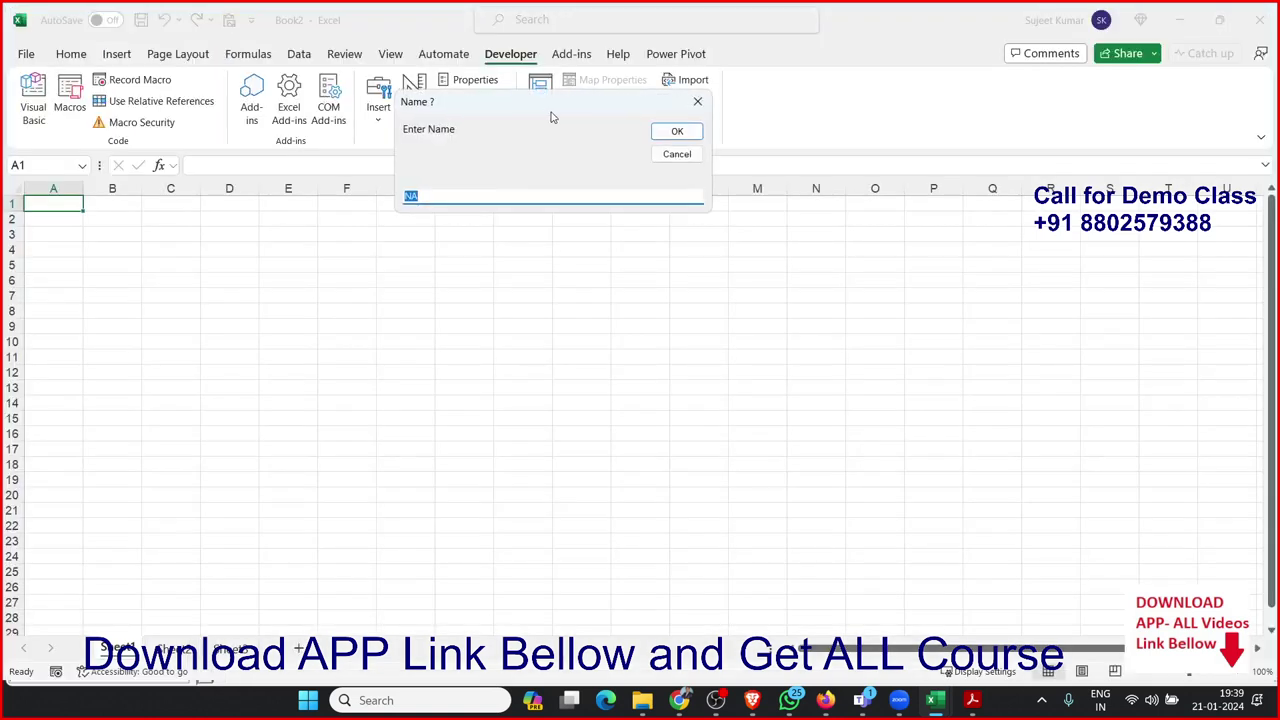
key("Return")
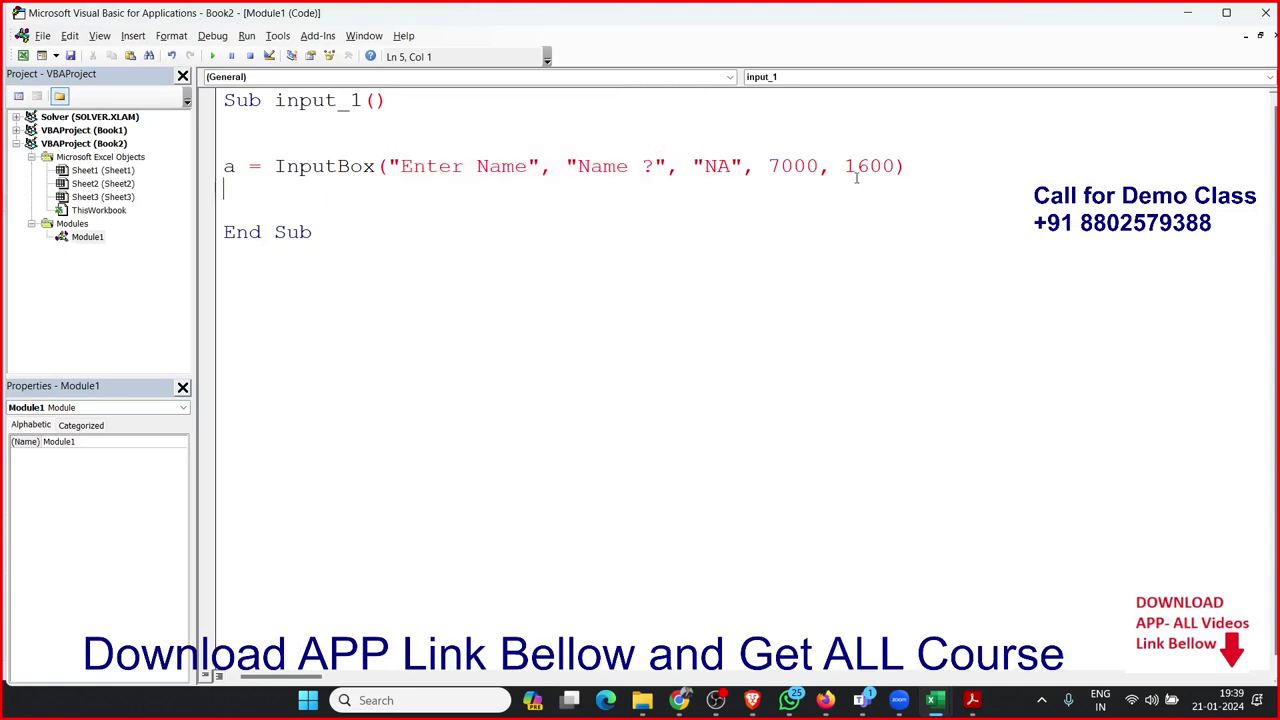
Change the vertical position from 1600 to 2600, run input_1, and cancel the prompt
left_click(856, 178)
key("BackSpace")
type("2")
left_click(808, 205)
left_click(213, 56)
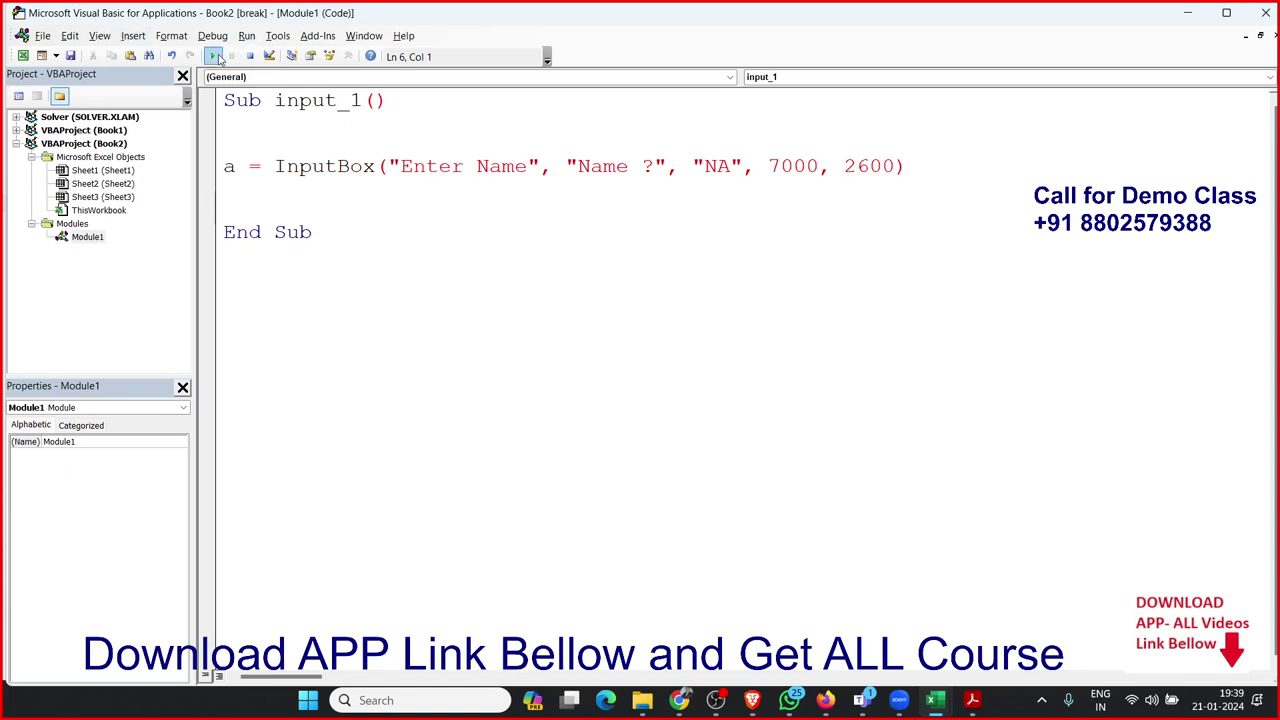
left_click(214, 56)
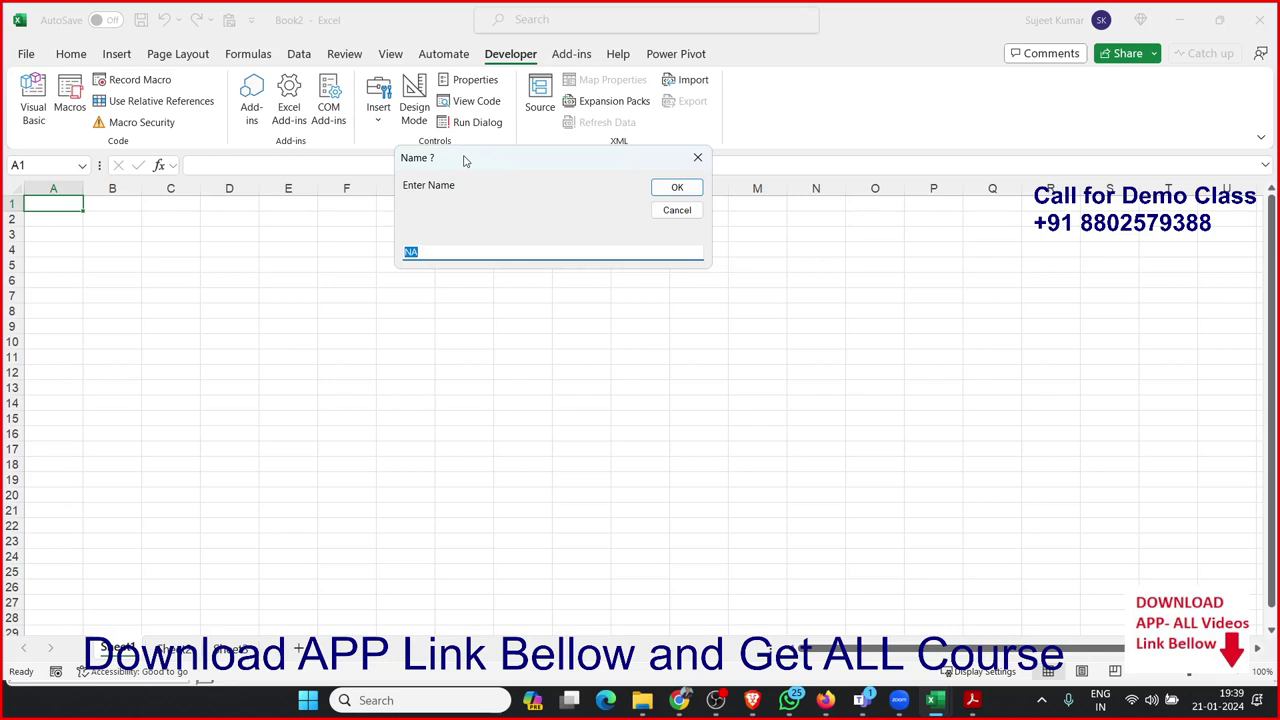
left_click(677, 210)
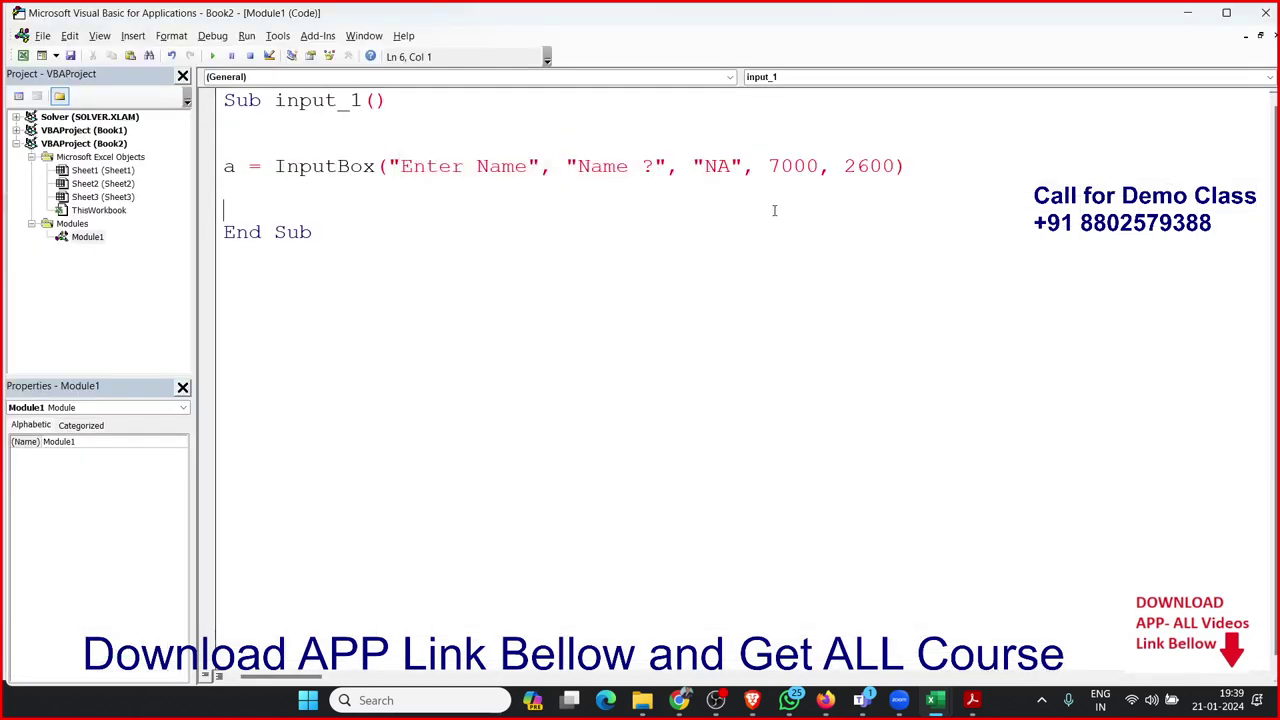
Insert a line above the InputBox and type a Do Until condition comparing a to a name
left_click_drag(781, 166, 804, 166)
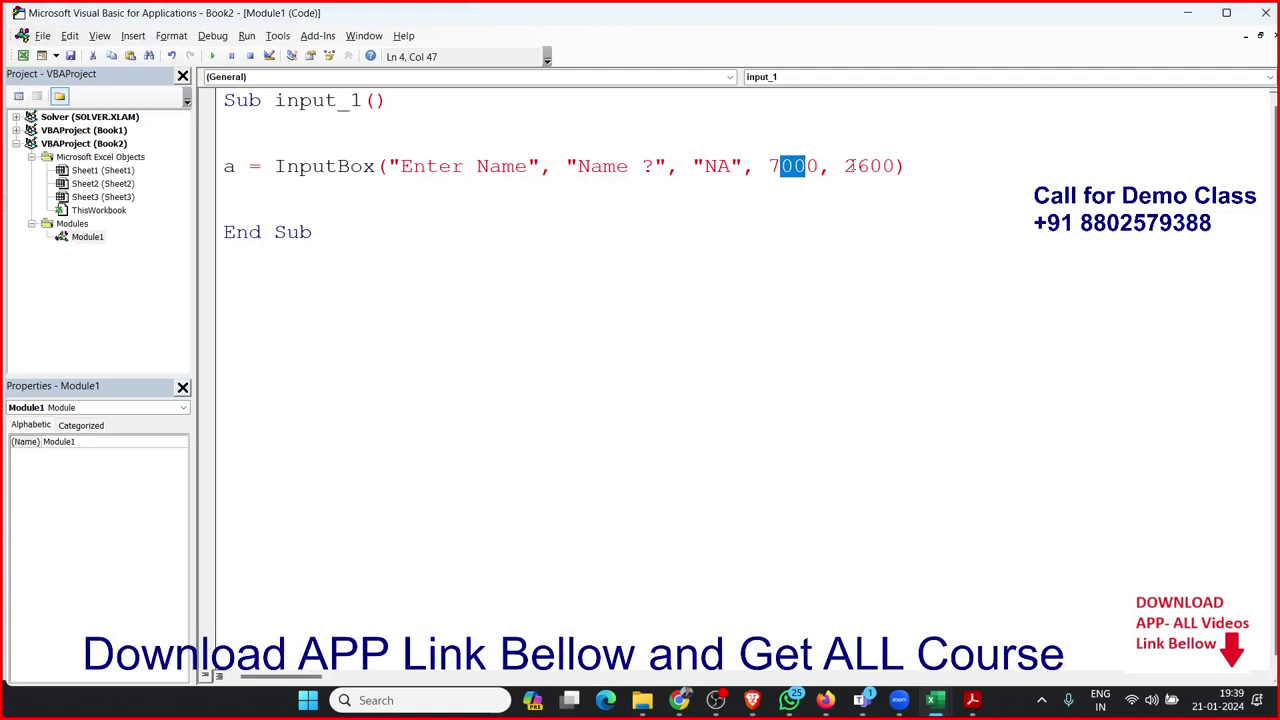
double_click(850, 166)
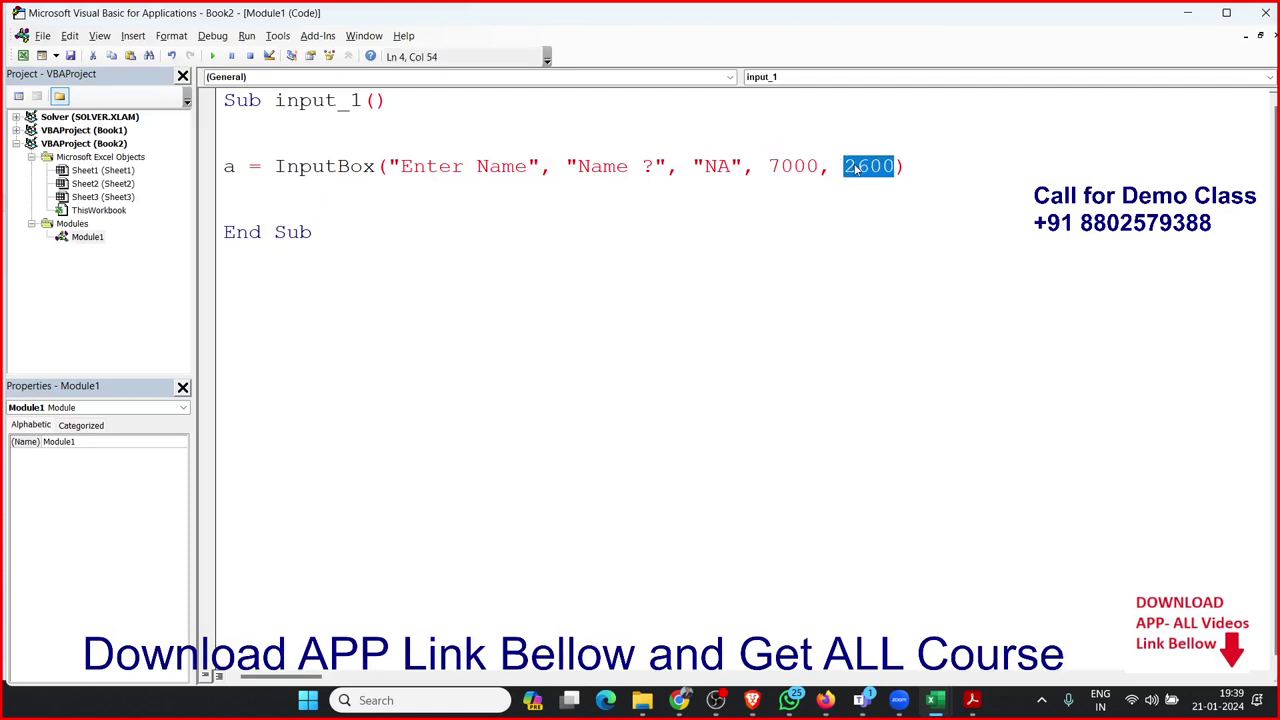
left_click(528, 186)
key("Return")
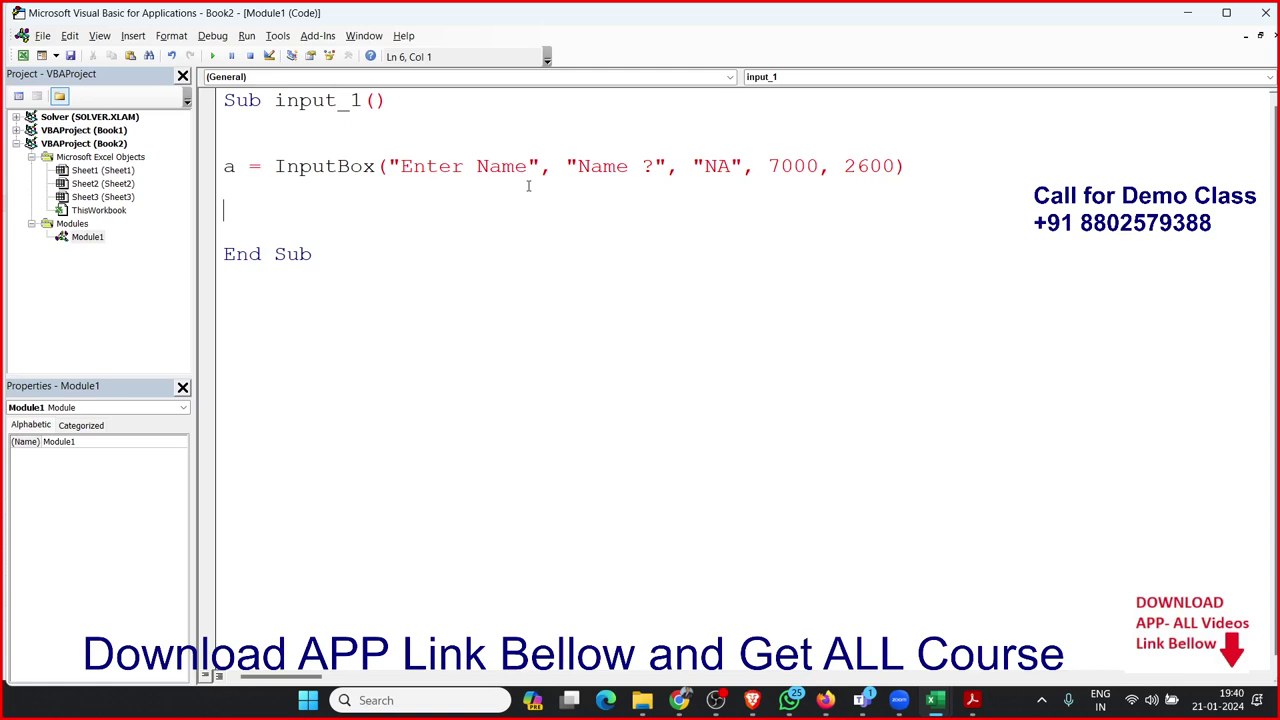
key("Up")
key("Up")
key("Return")
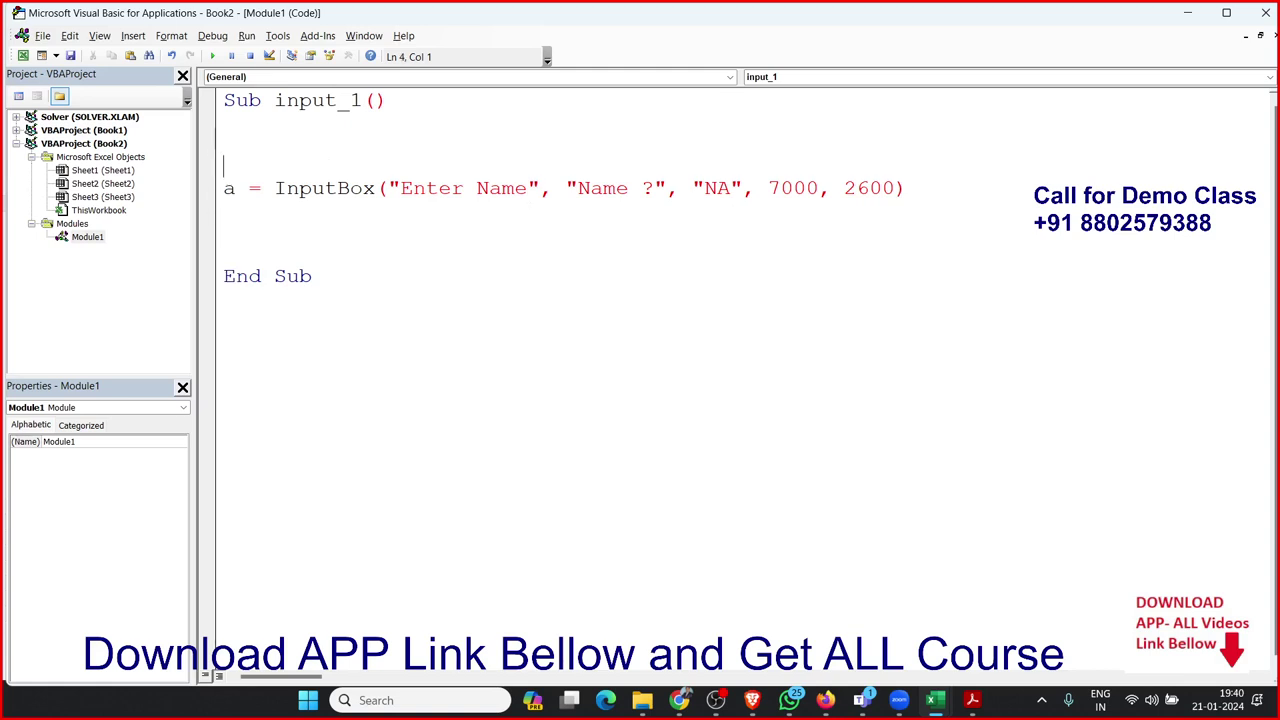
key("Up")
key("Up")
type("do ")
type("untill")
type(" a")
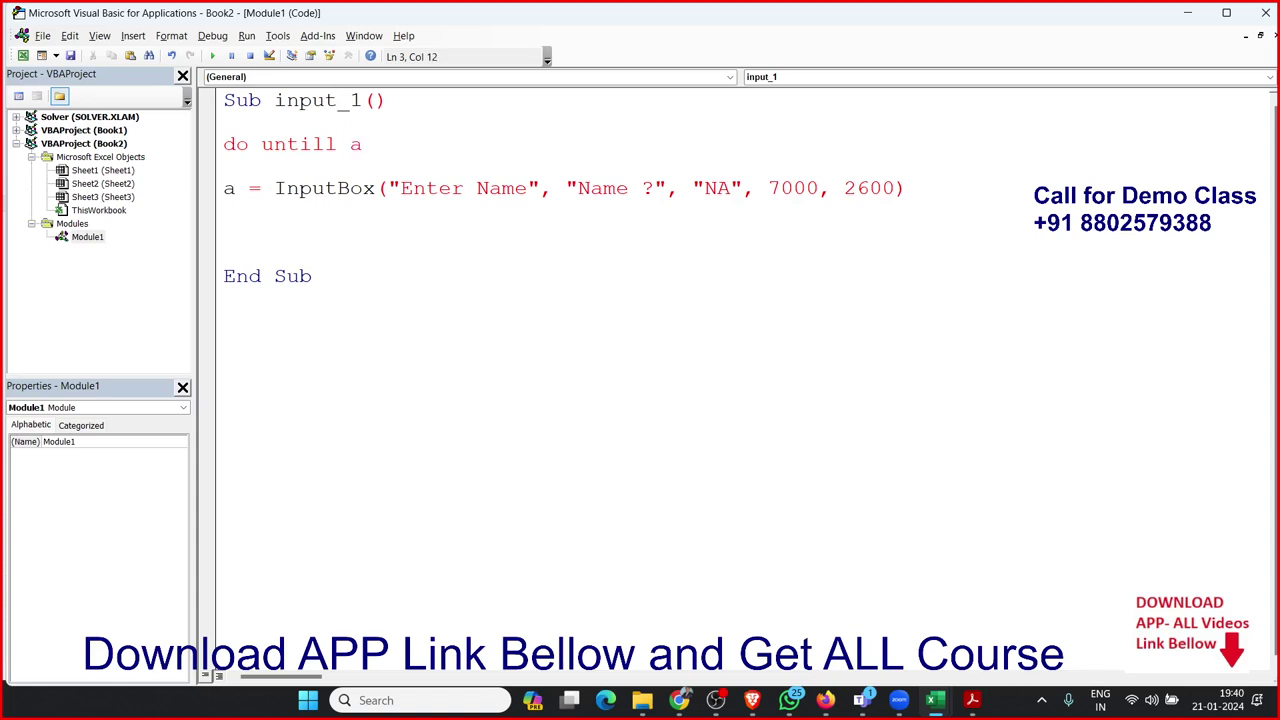
type("<>")
type("\"Su")
type("jeet\"")
Correct 'untill' to 'Until' and add Loop below the InputBox line
left_click(530, 188)
key("Return")
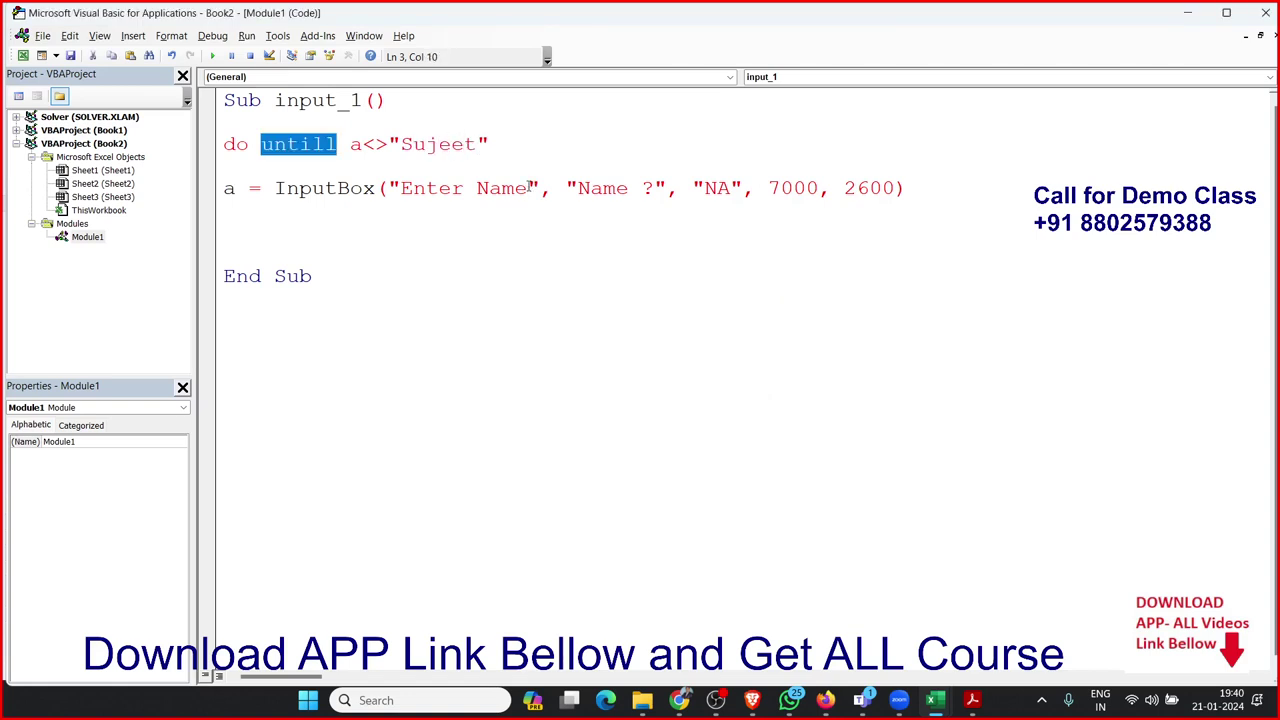
key("Right")
key("BackSpace")
key("Down")
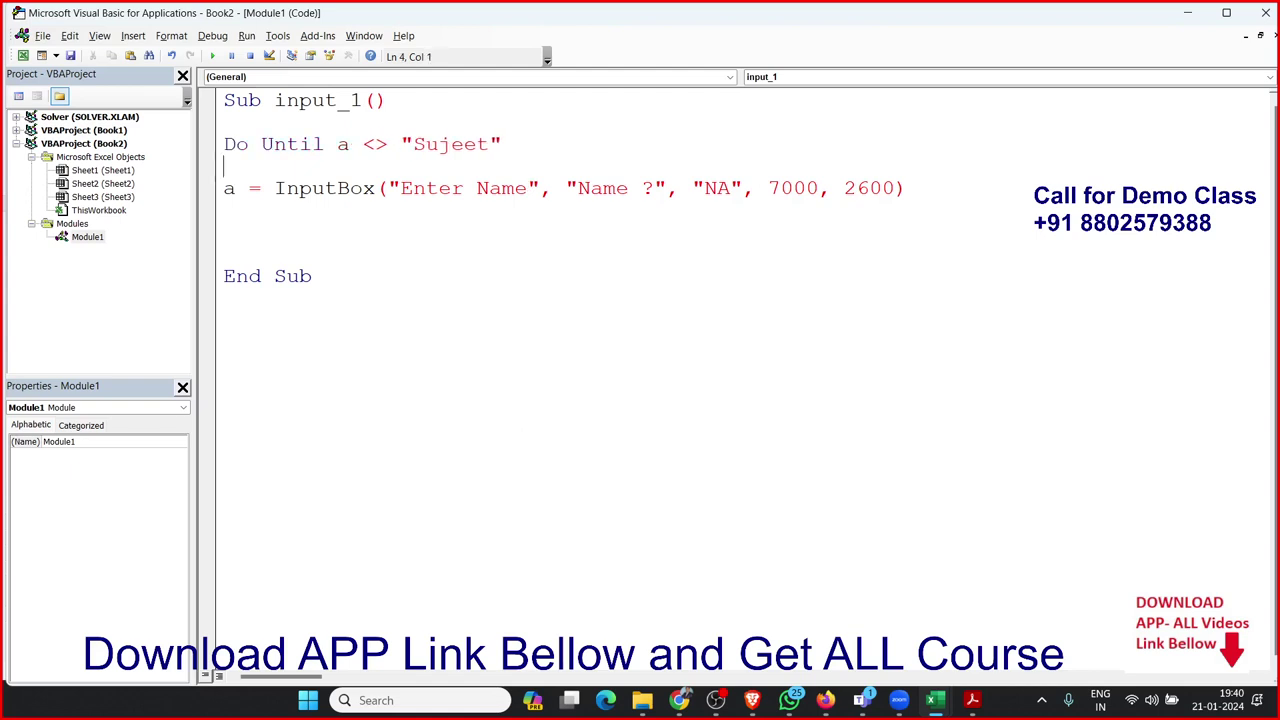
key("Down")
key("Down")
type("loop")
key("Up")
Try While instead of Until, undo it, and change the condition's <> to =
left_click(262, 145)
left_click(357, 146)
left_click(362, 145)
double_click(368, 147)
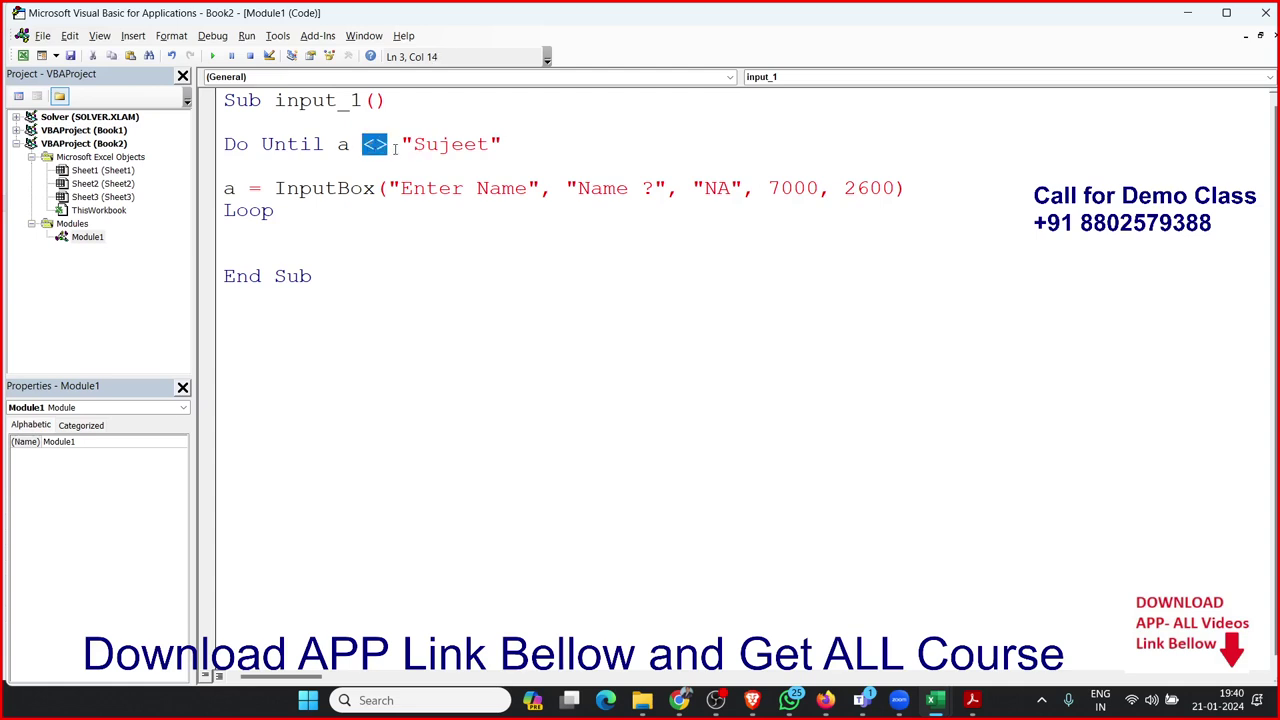
left_click(327, 166)
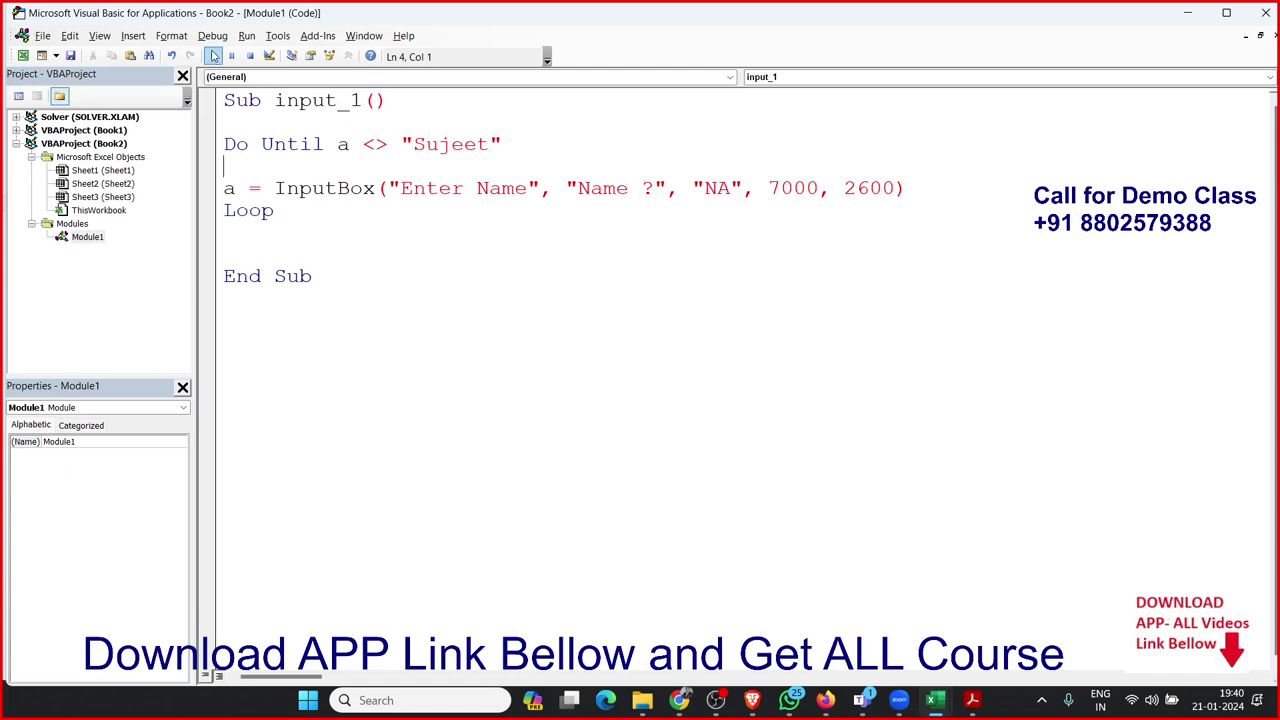
double_click(315, 150)
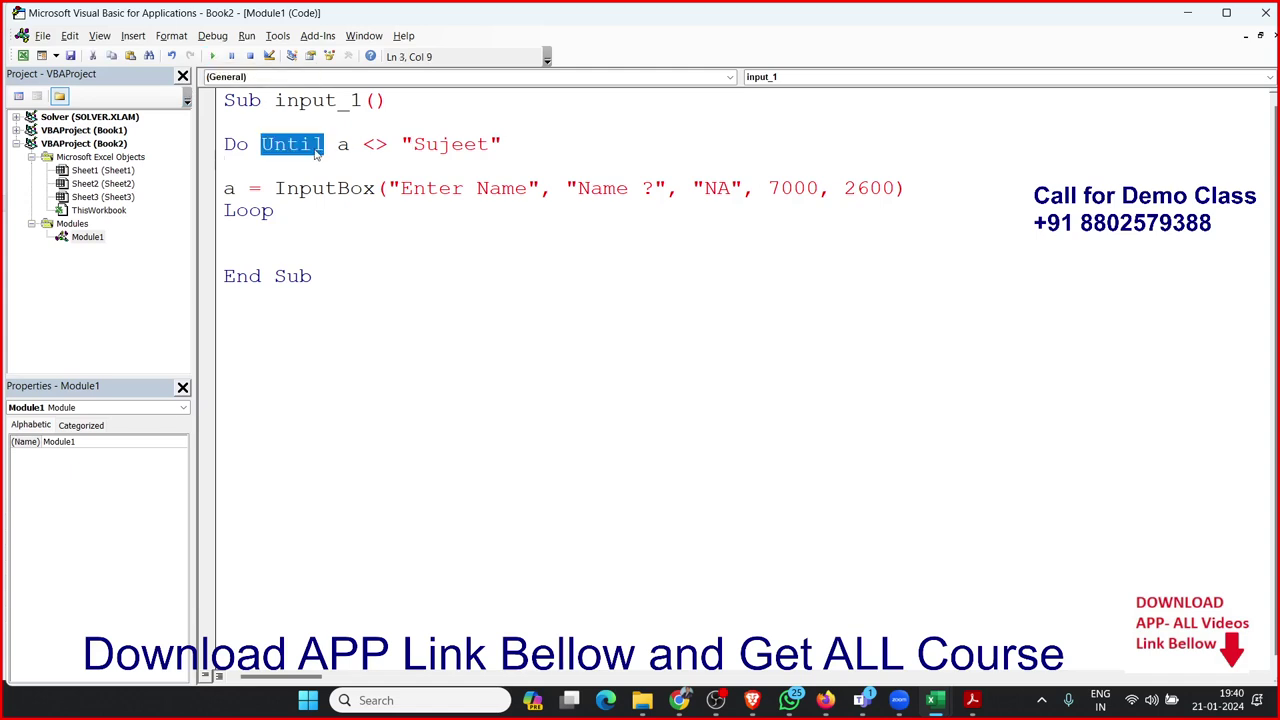
type("while")
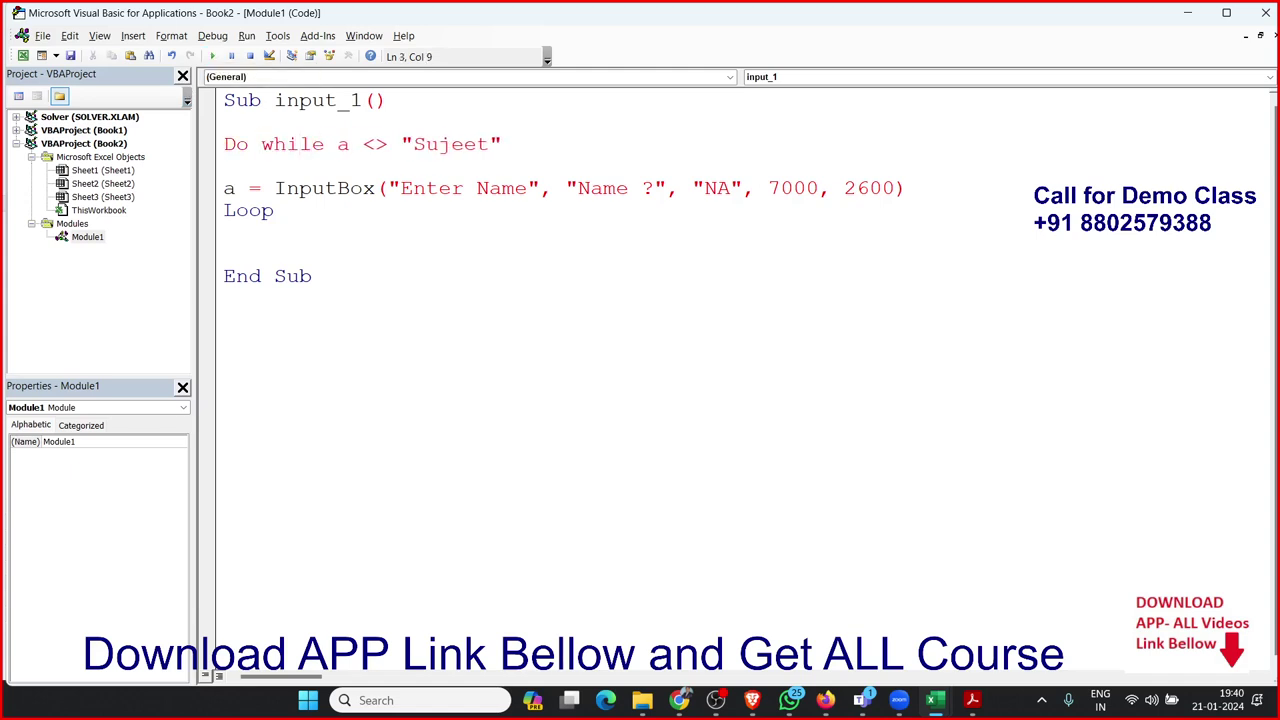
double_click(300, 145)
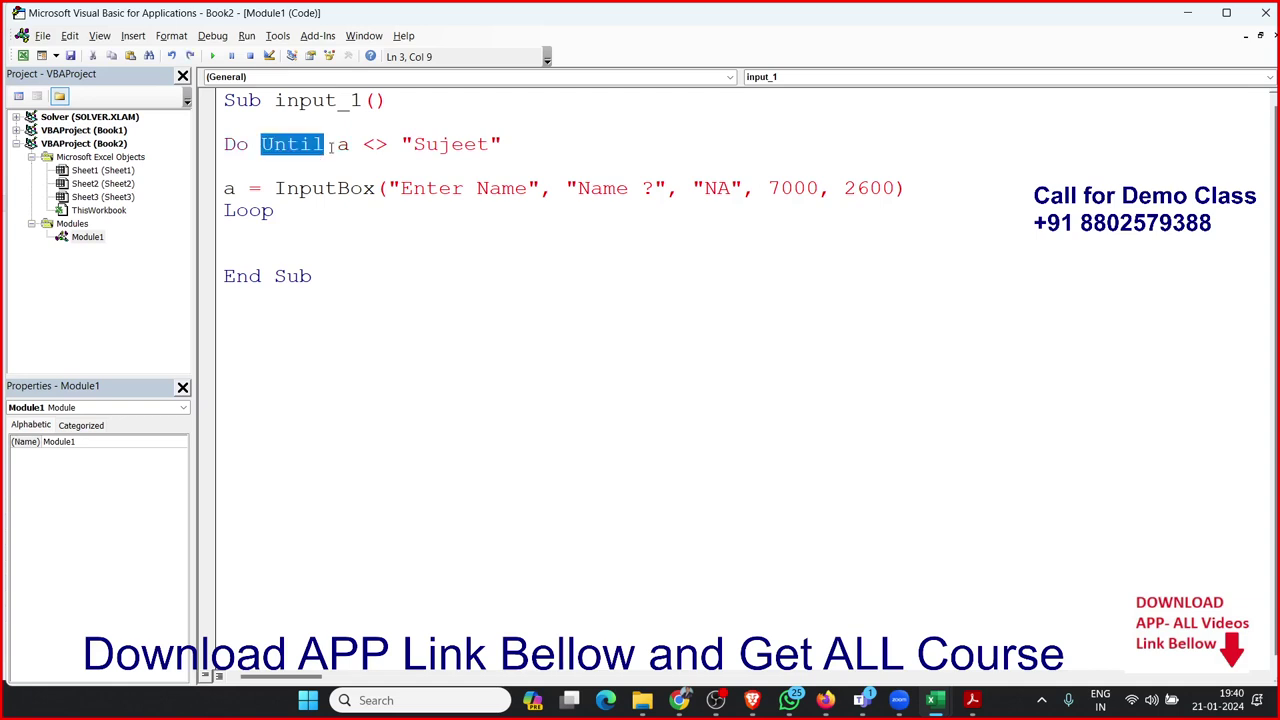
key("ctrl+z")
double_click(372, 146)
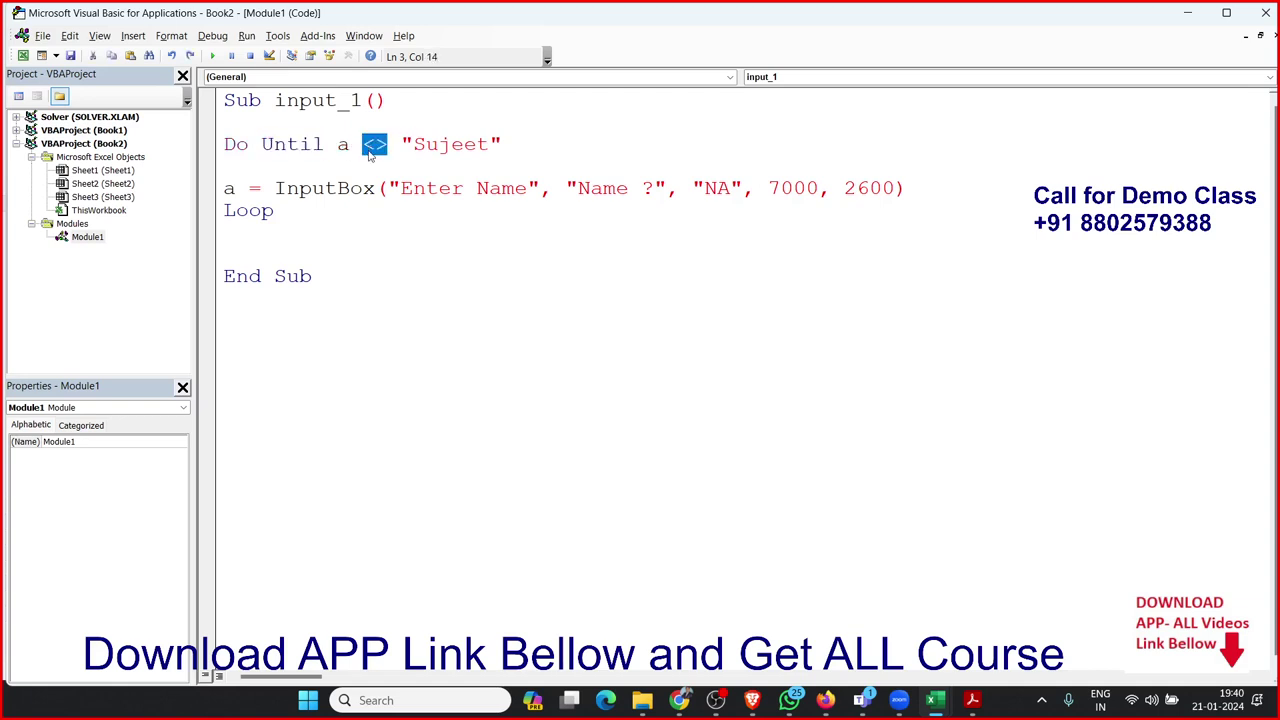
type("=")
key("Down")
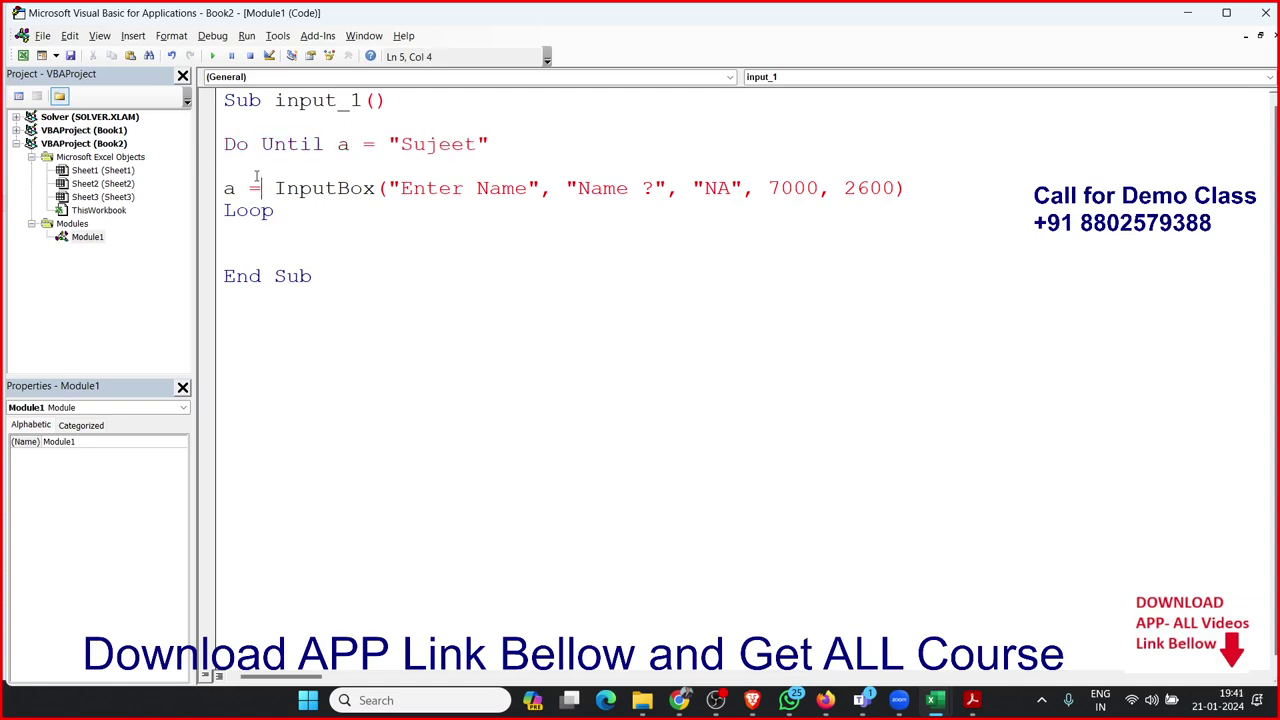
Run input_1, submit the default twice to confirm the prompt repeats, then enter a name
left_click(212, 56)
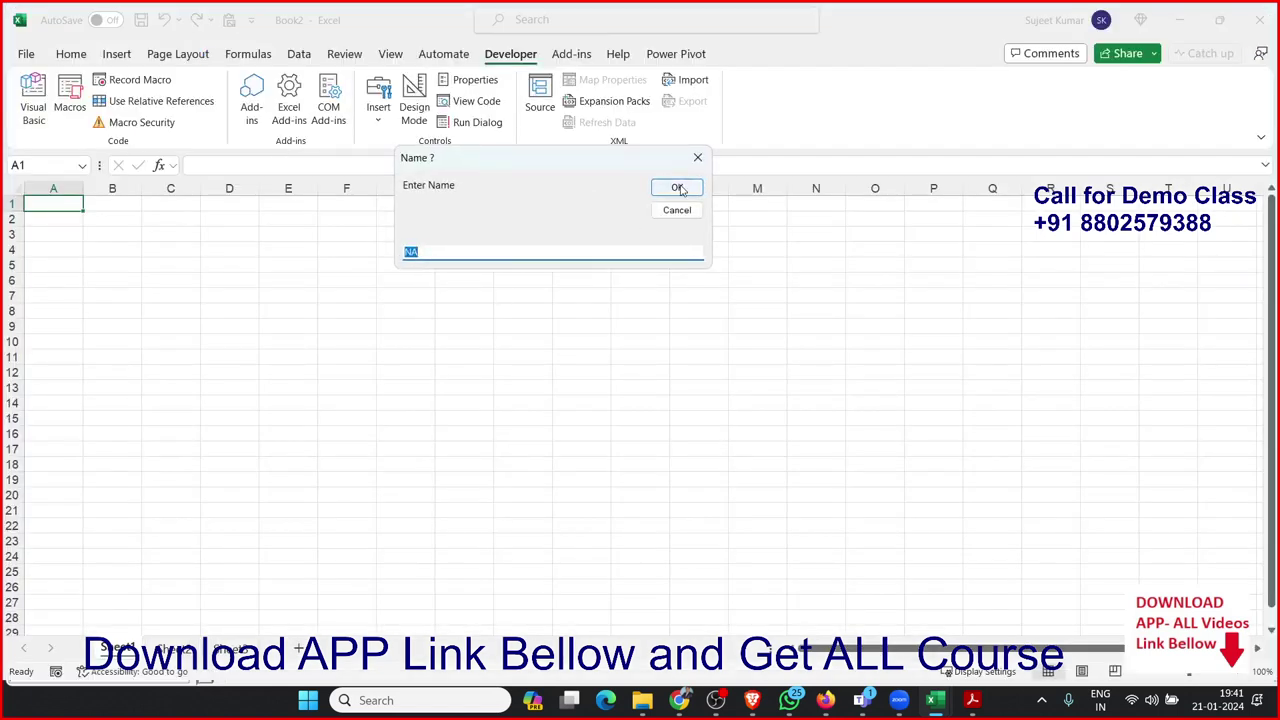
left_click(678, 188)
left_click(678, 188)
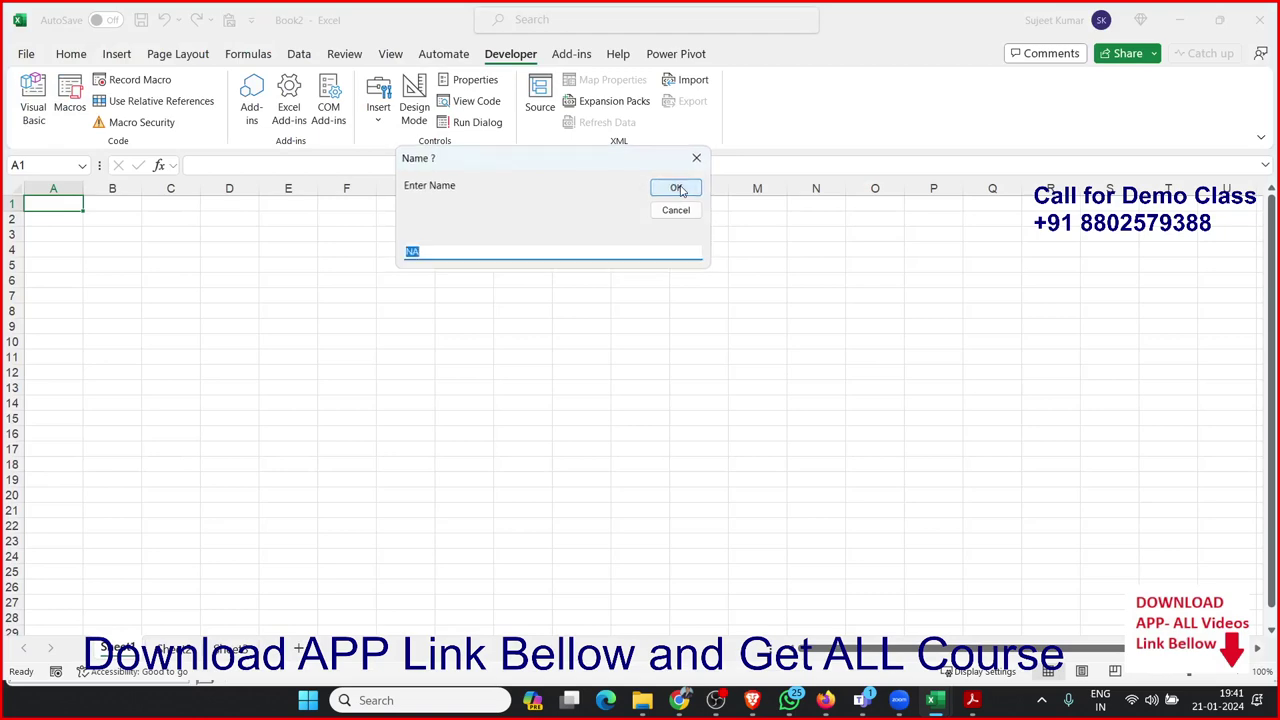
type("Sujeet")
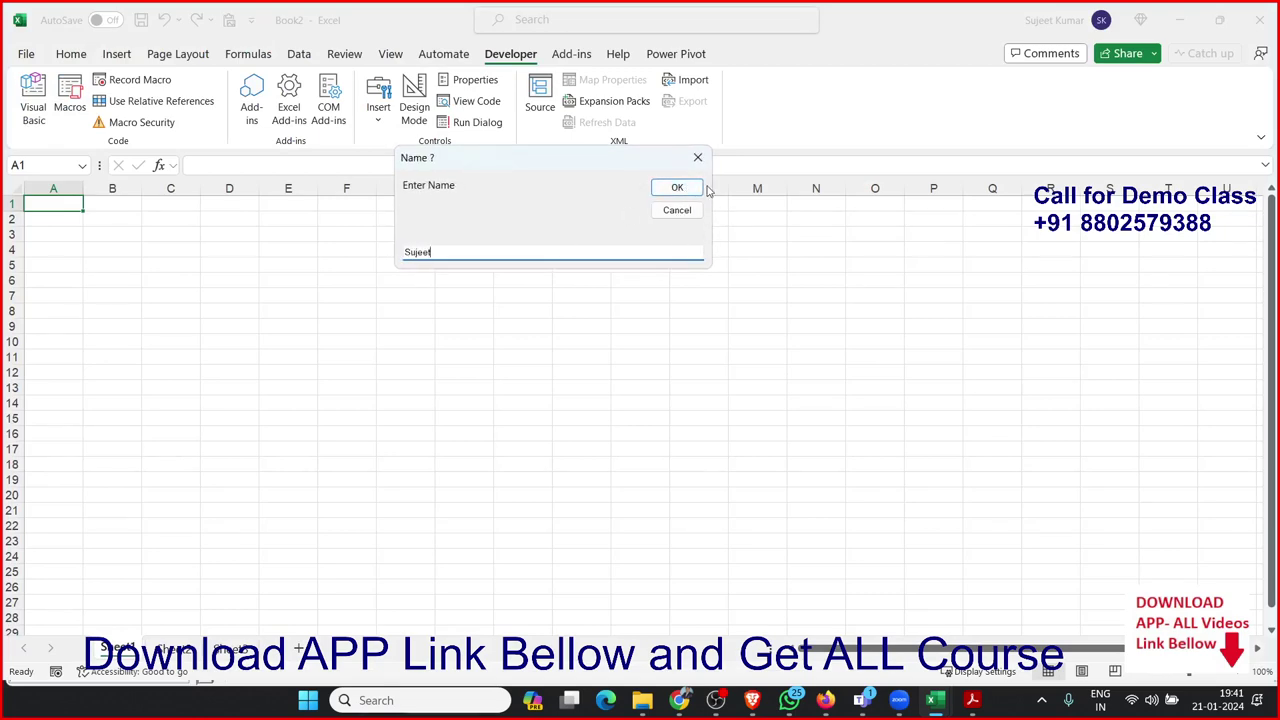
left_click(694, 188)
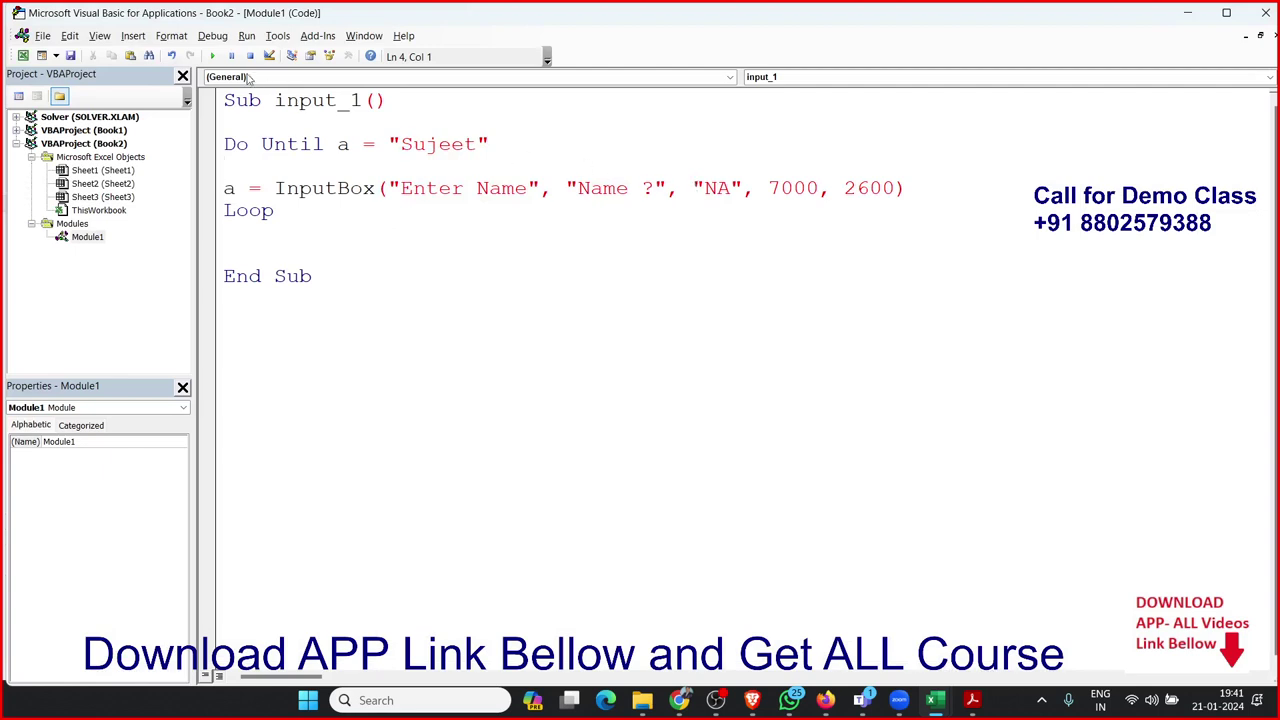
Rerun input_1 with a non-matching name, then the matching name, and return to Excel
left_click(212, 56)
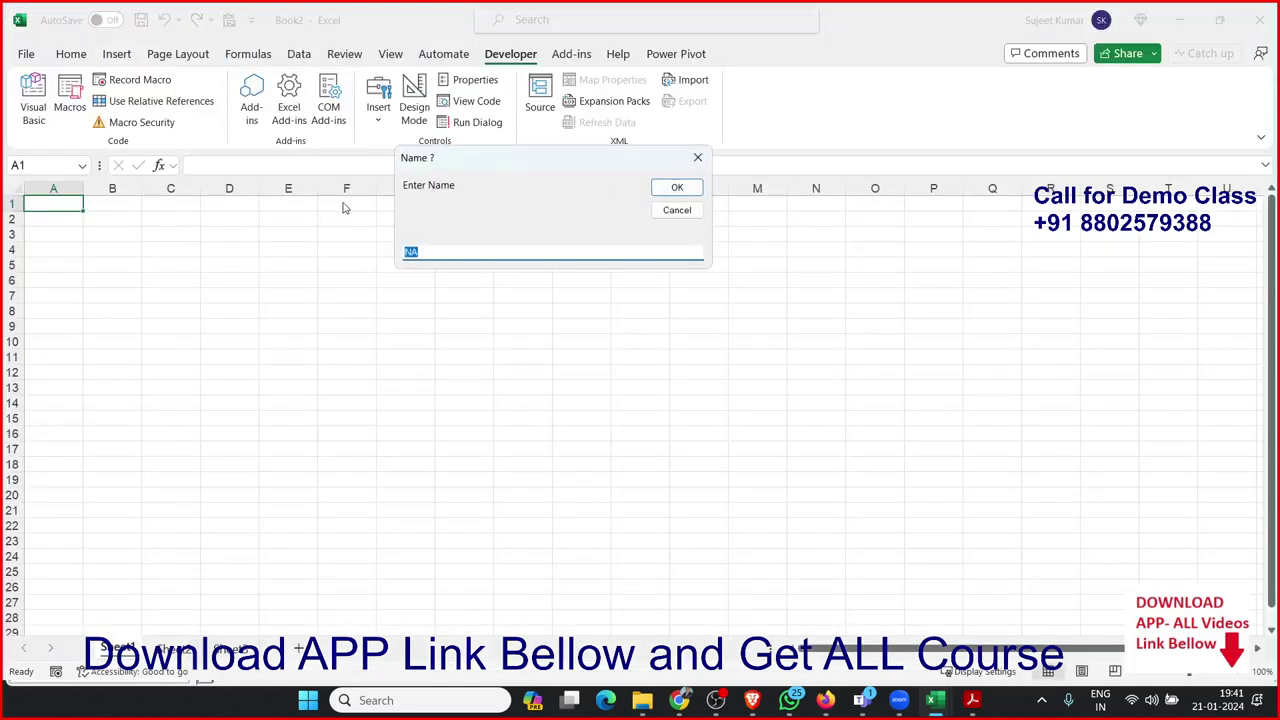
type("Puja")
left_click(677, 189)
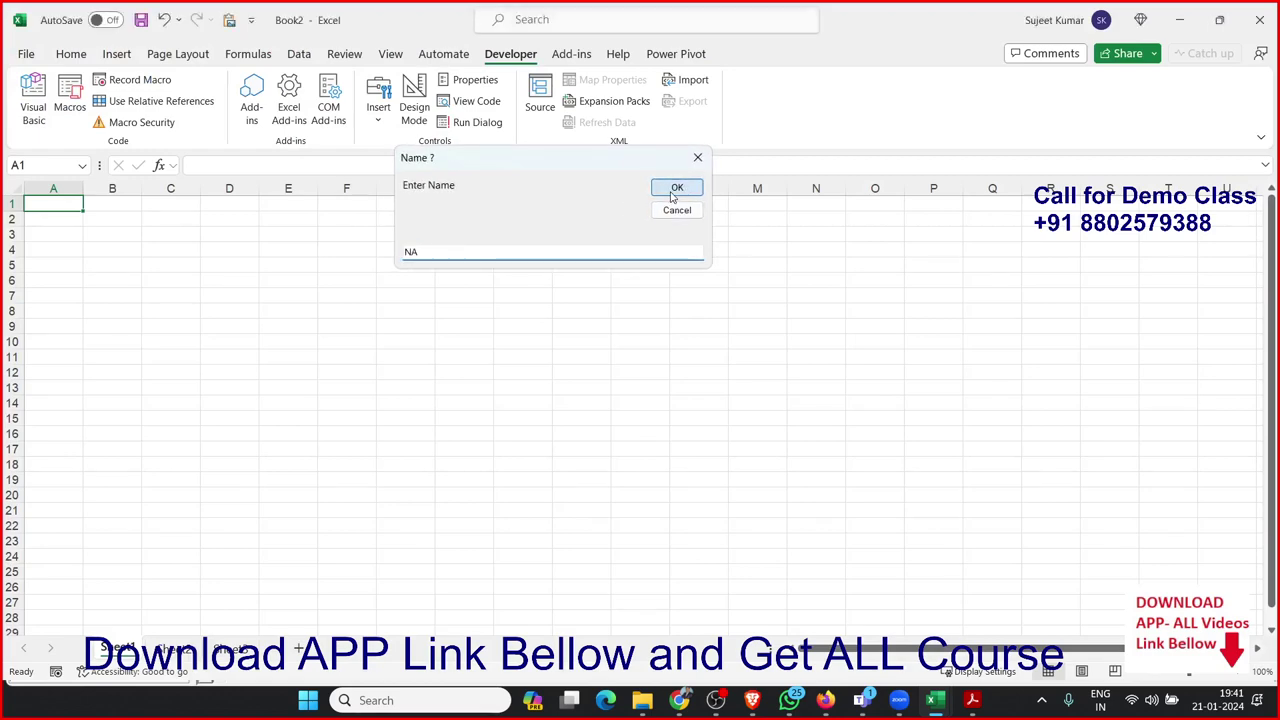
left_click(677, 210)
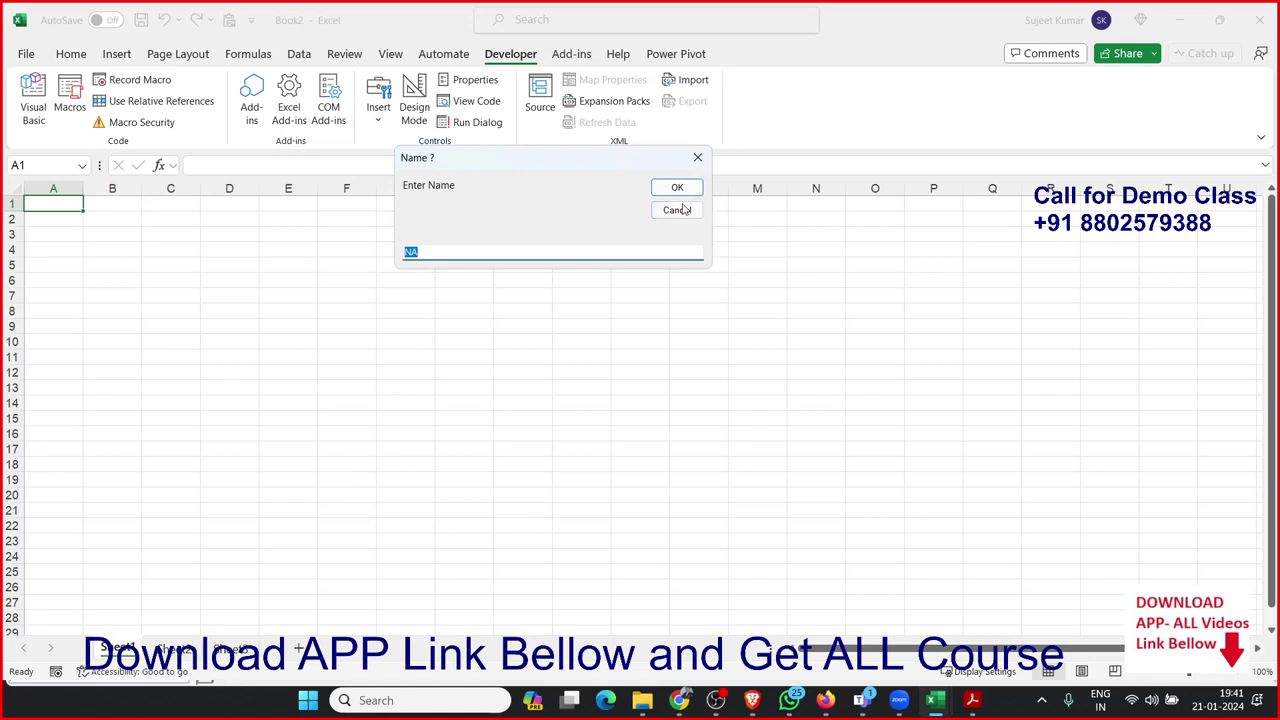
type("Suj")
type("eet")
left_click(677, 188)
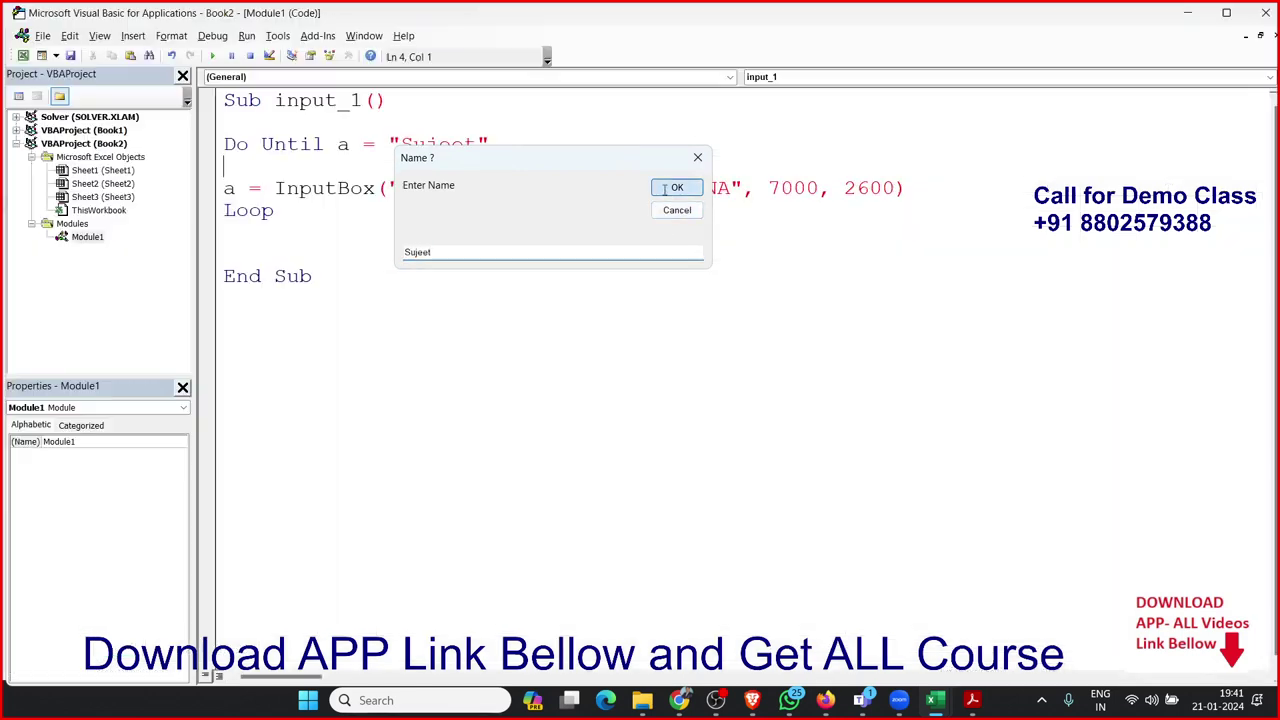
key("alt+F11")
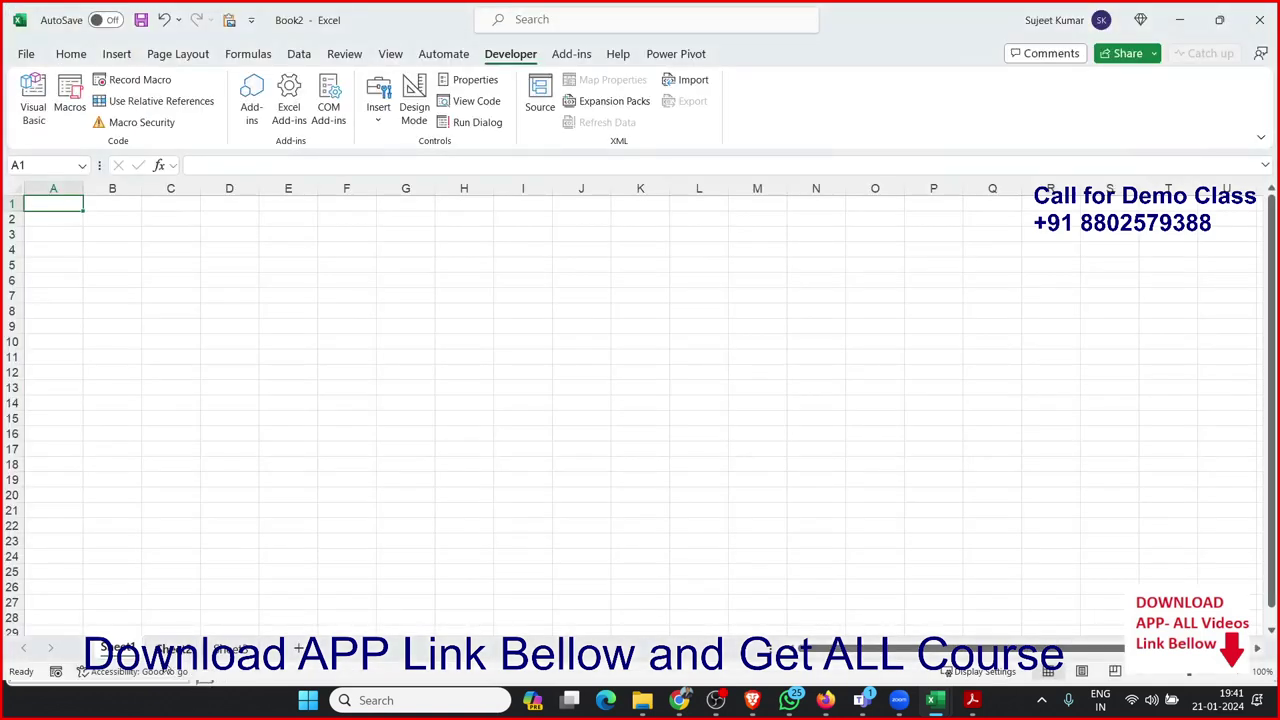
Type a name in A1 and auto-fill the name list down to A8
type("OPuj")
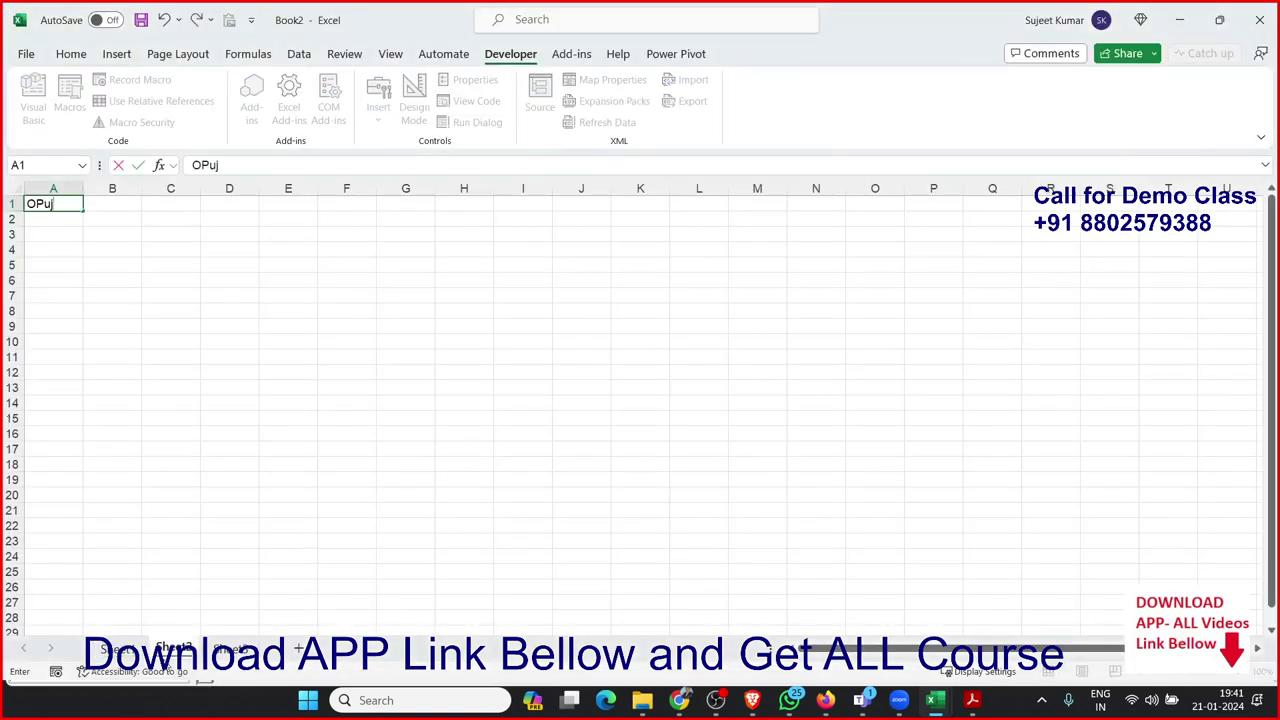
key("BackSpace")
key("BackSpace")
key("BackSpace")
type("Pu")
type("ja")
left_click(46, 298)
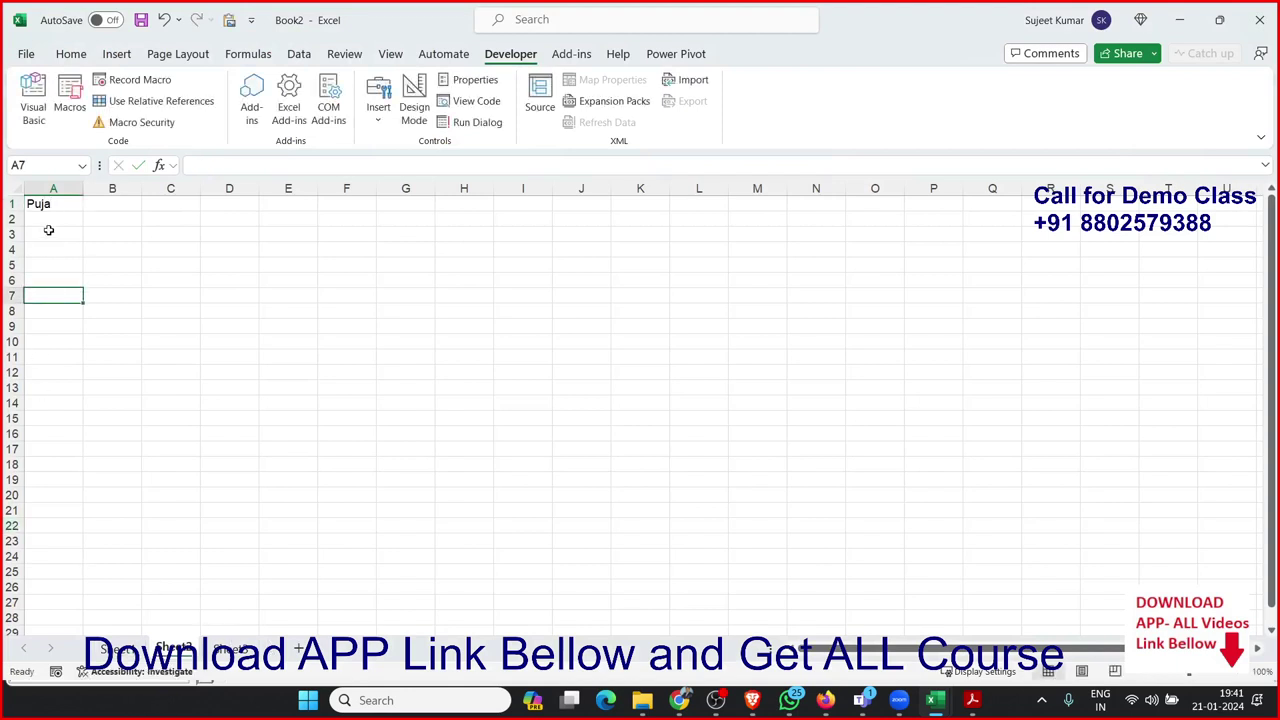
left_click(55, 205)
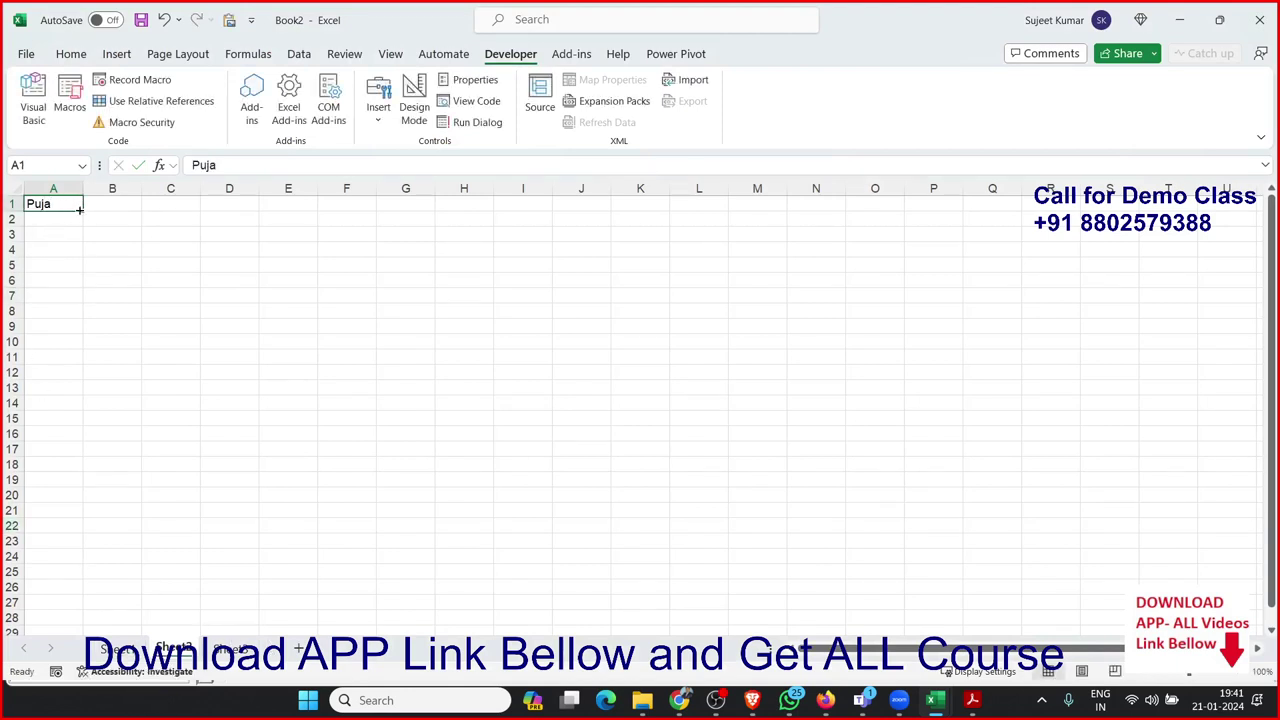
left_click_drag(78, 210, 67, 320)
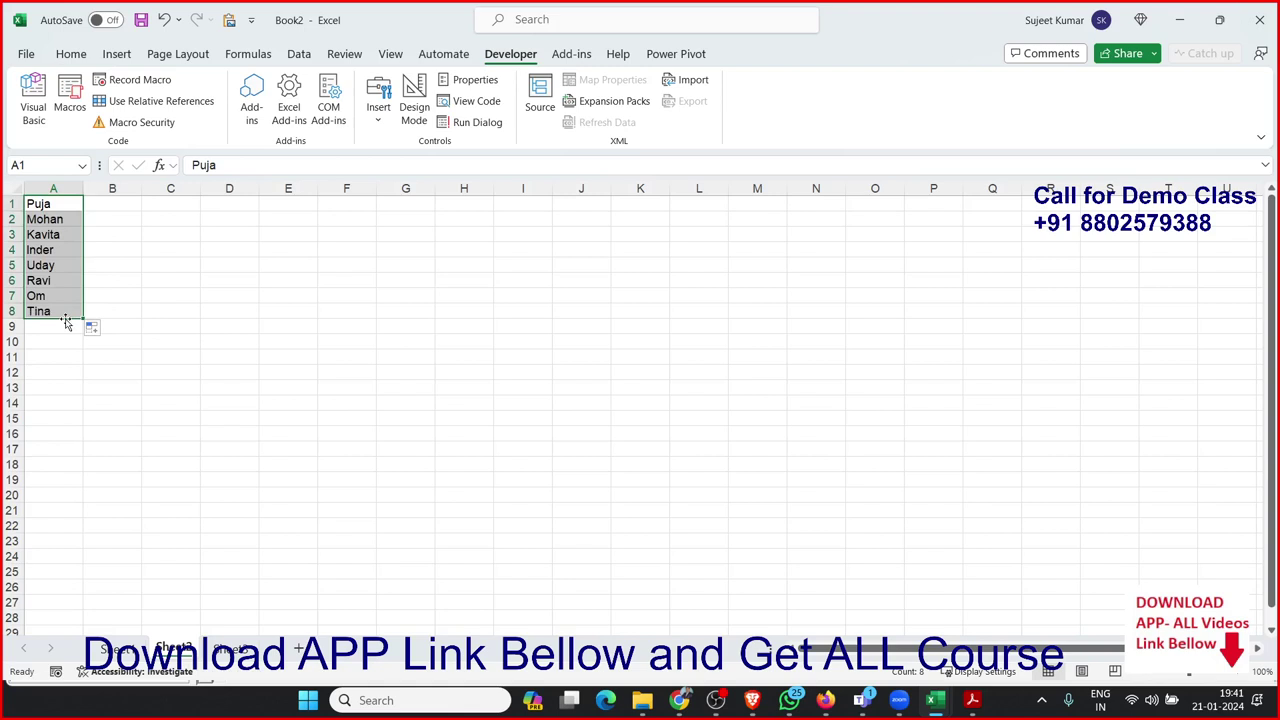
left_click(72, 313)
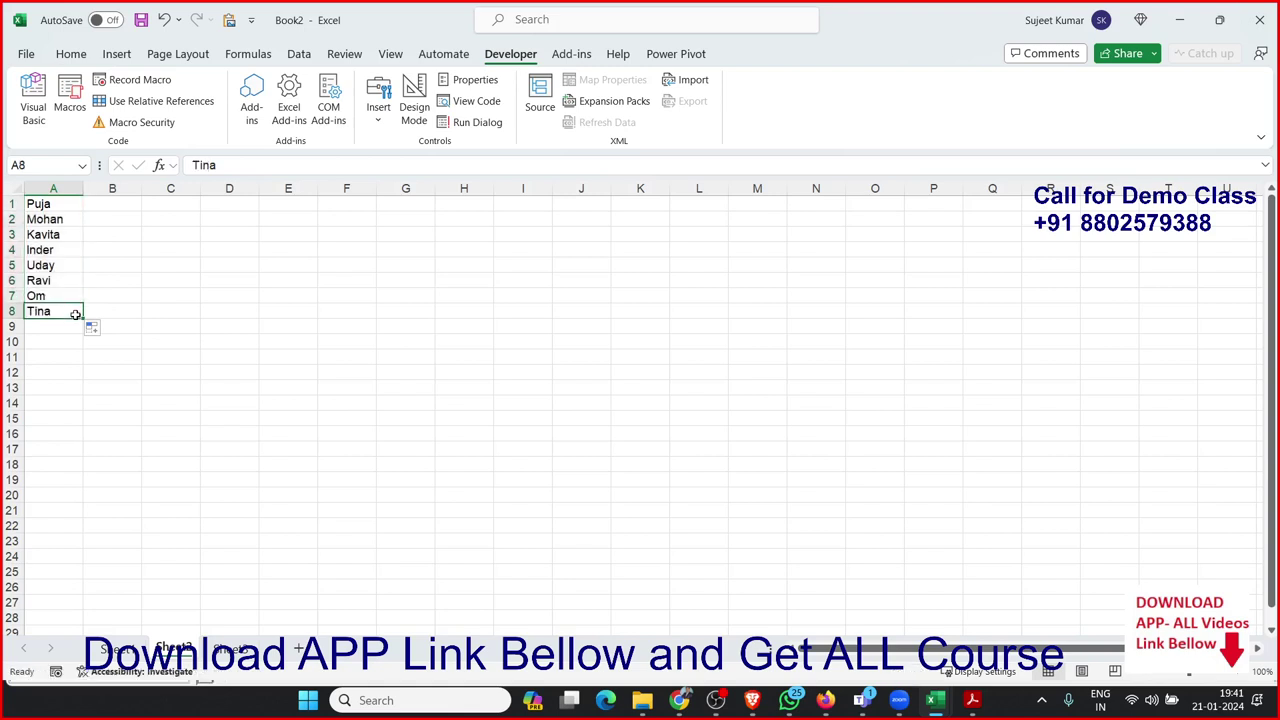
Select and check the names in A1:A8, then switch back to the Module1 code
left_click(62, 327)
left_click(60, 306)
left_click(50, 250)
left_click_drag(42, 204, 57, 311)
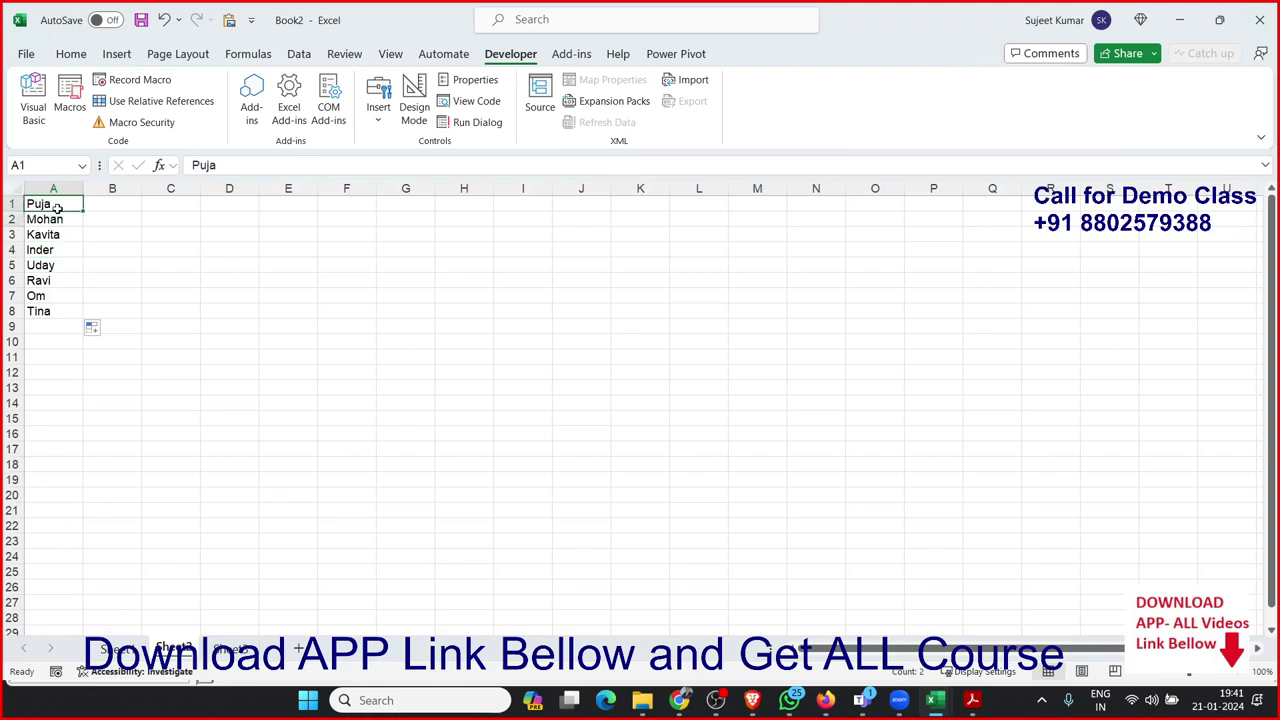
left_click(57, 293)
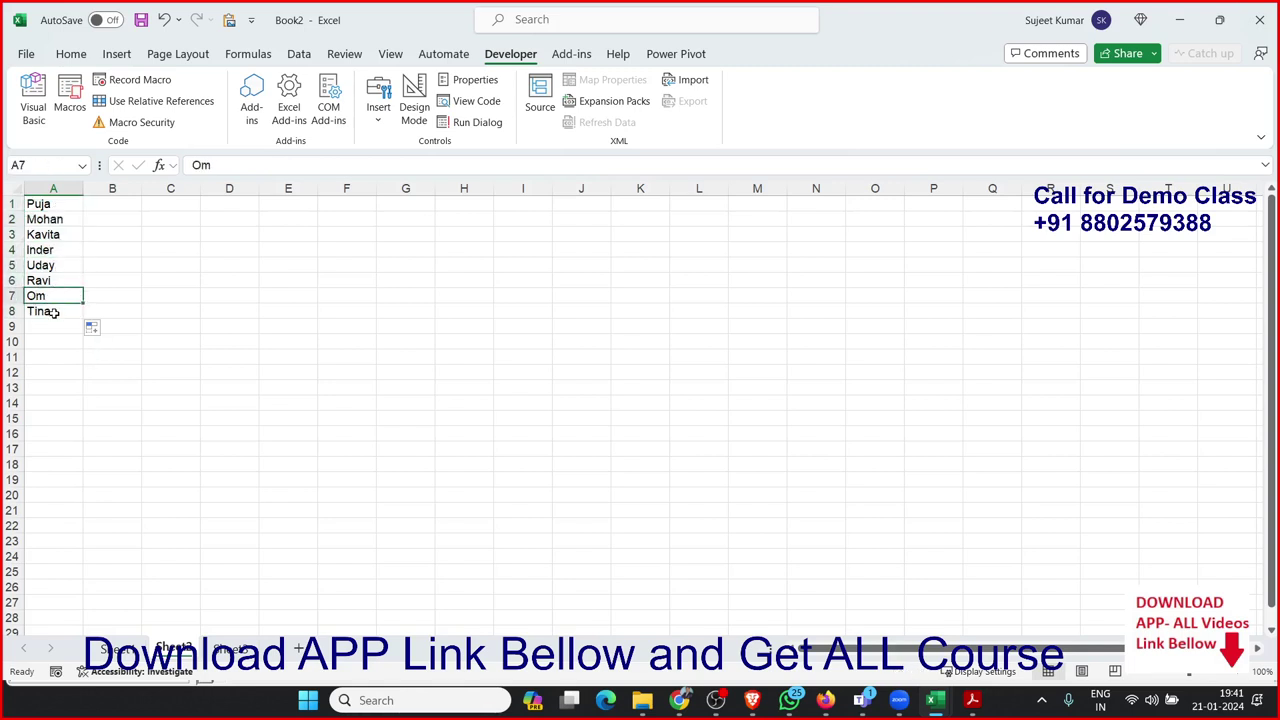
left_click(55, 312)
key("alt+F11")
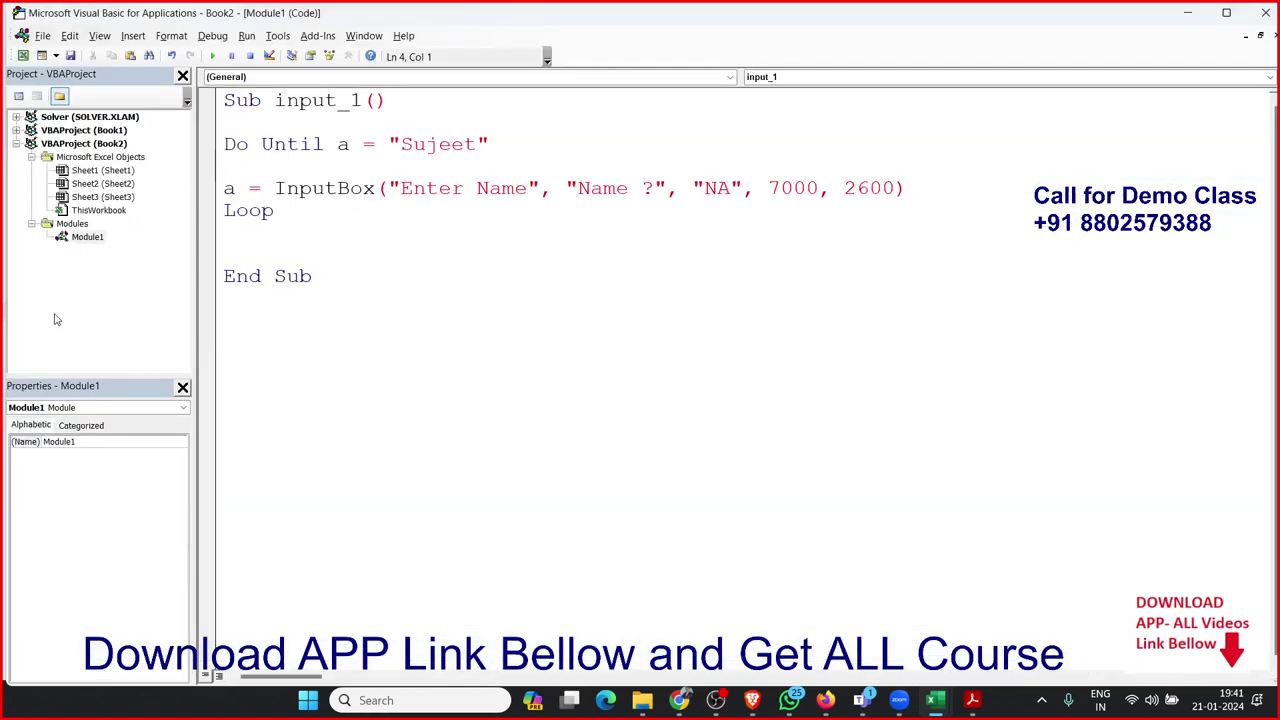
Declare Function CKN(n As String, r As Range) below the input_1 macro
left_click(231, 320)
type("fu")
type("nction")
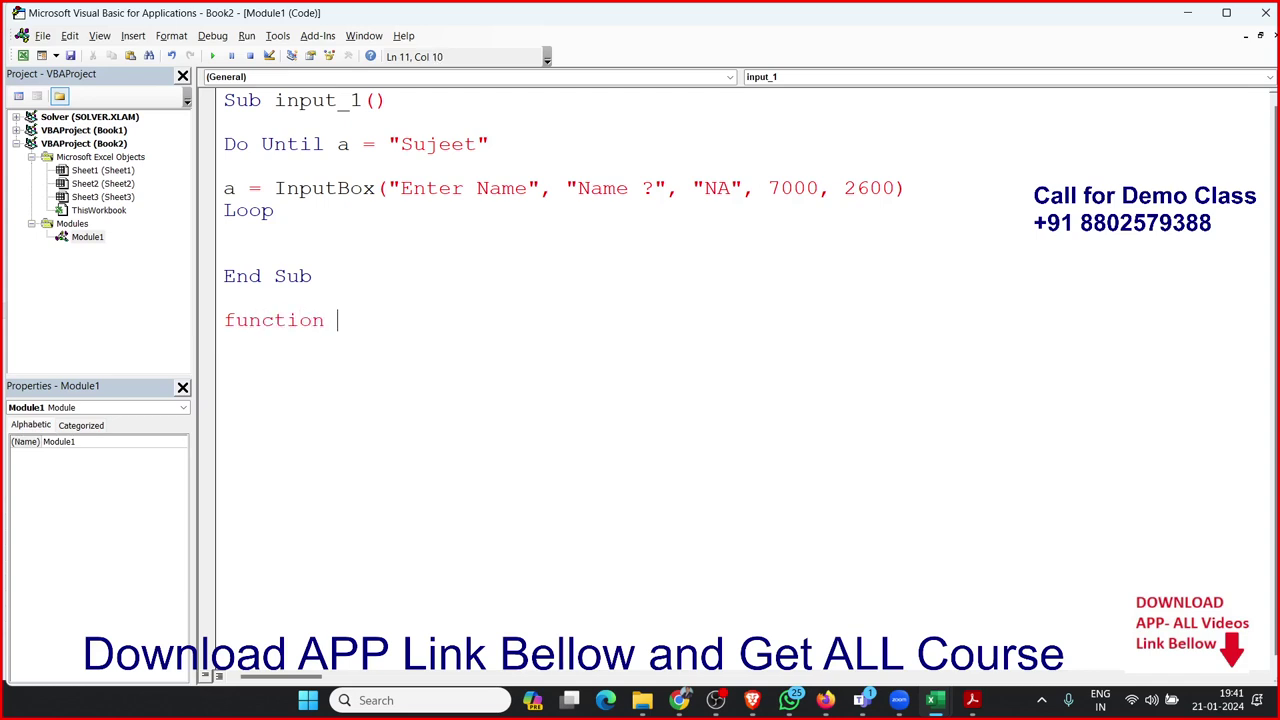
type(" (")
key("BackSpace")
type("CKN")
type("(n ")
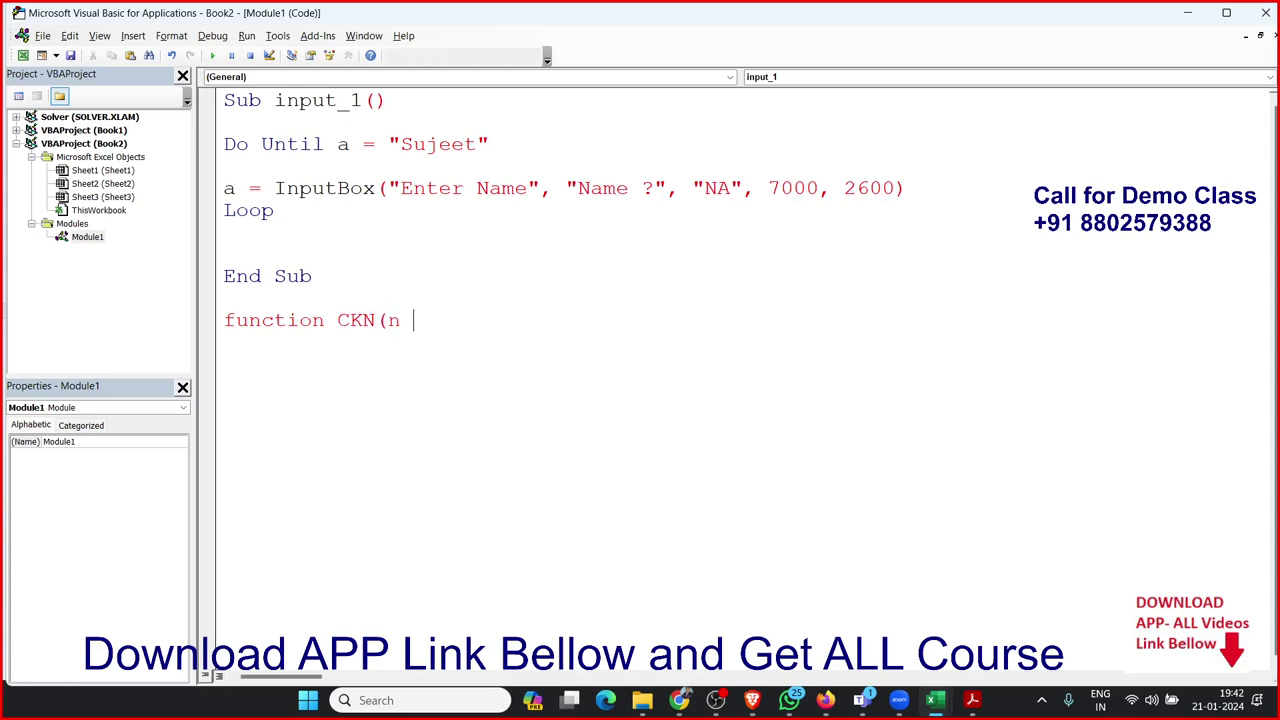
type("as ")
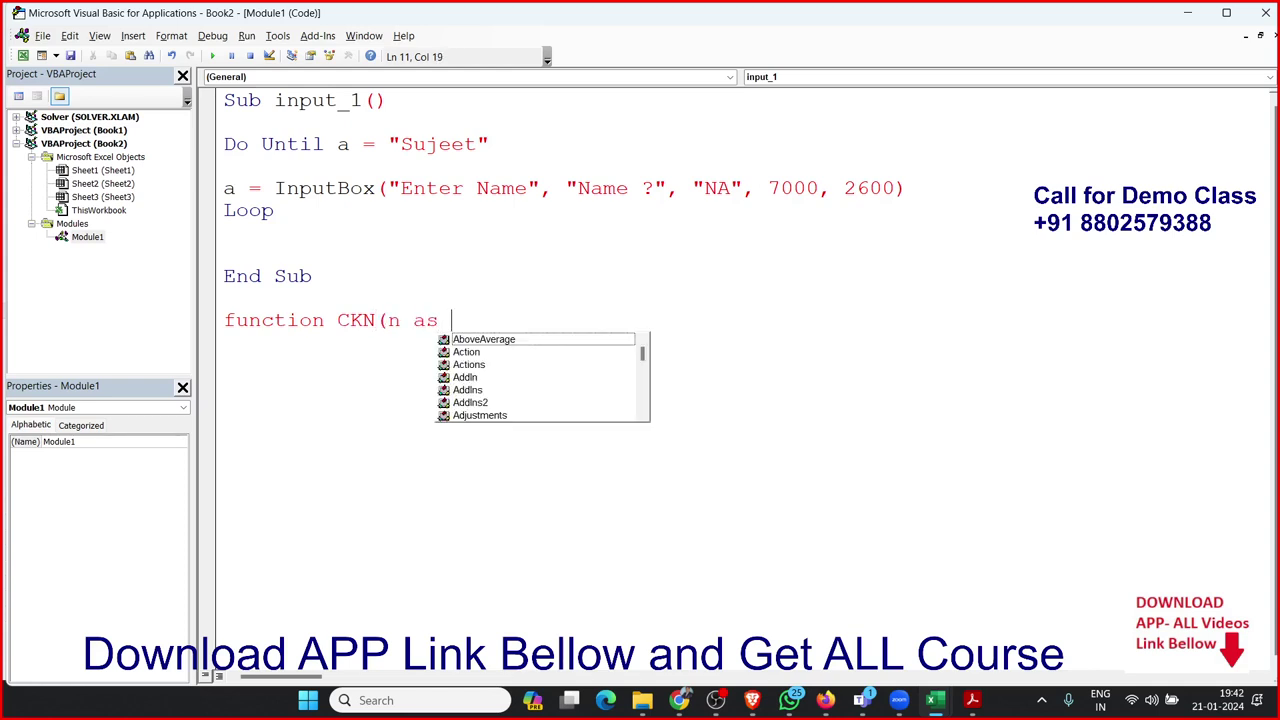
type("str")
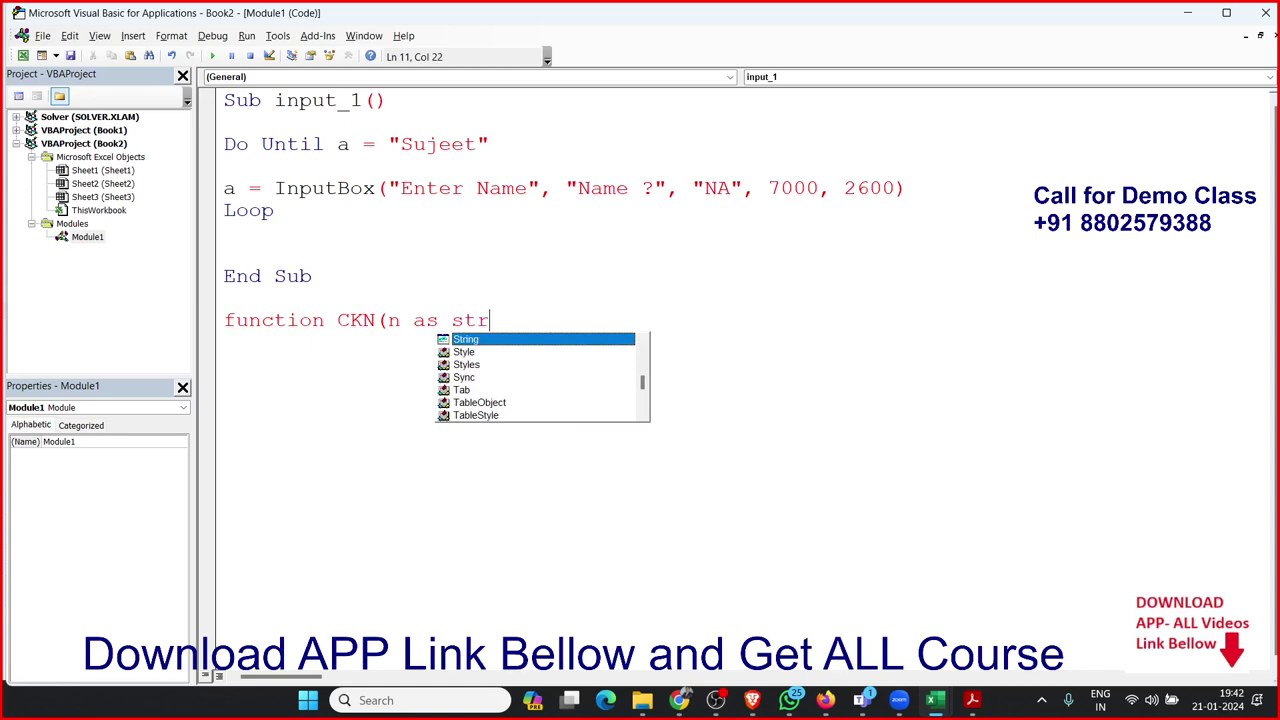
key("Tab")
type(",ra")
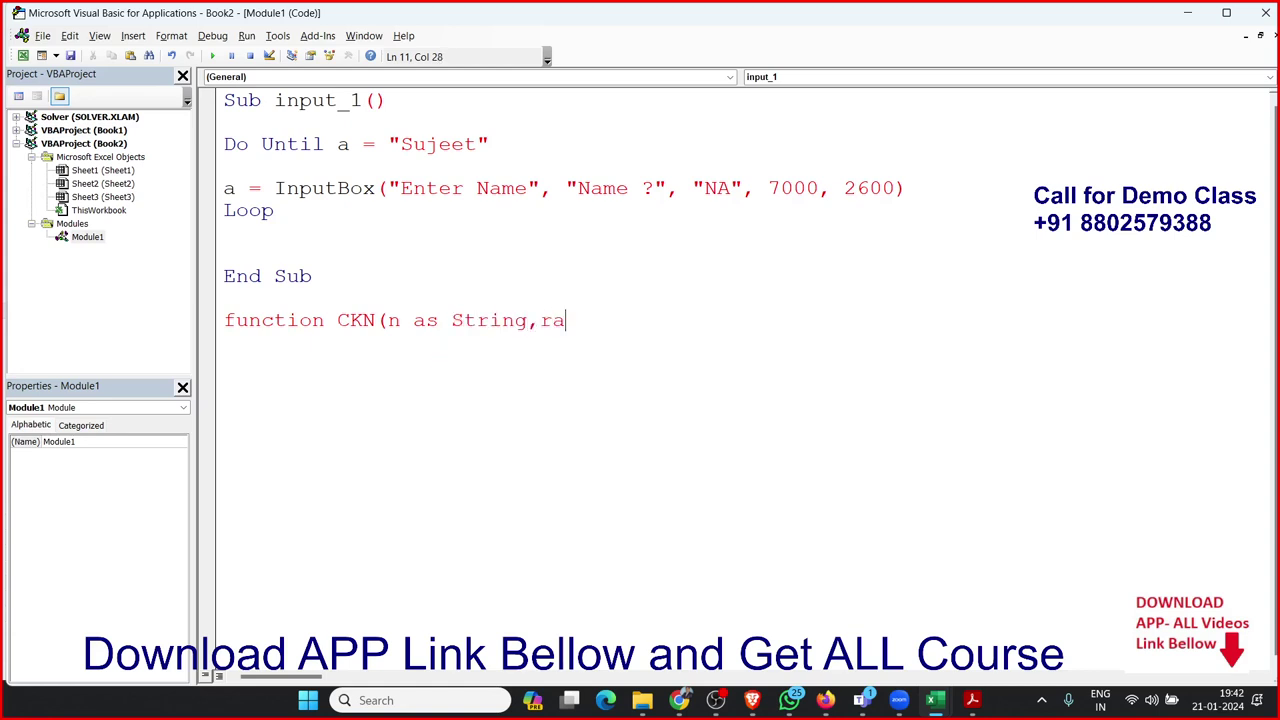
key("BackSpace")
type("as ")
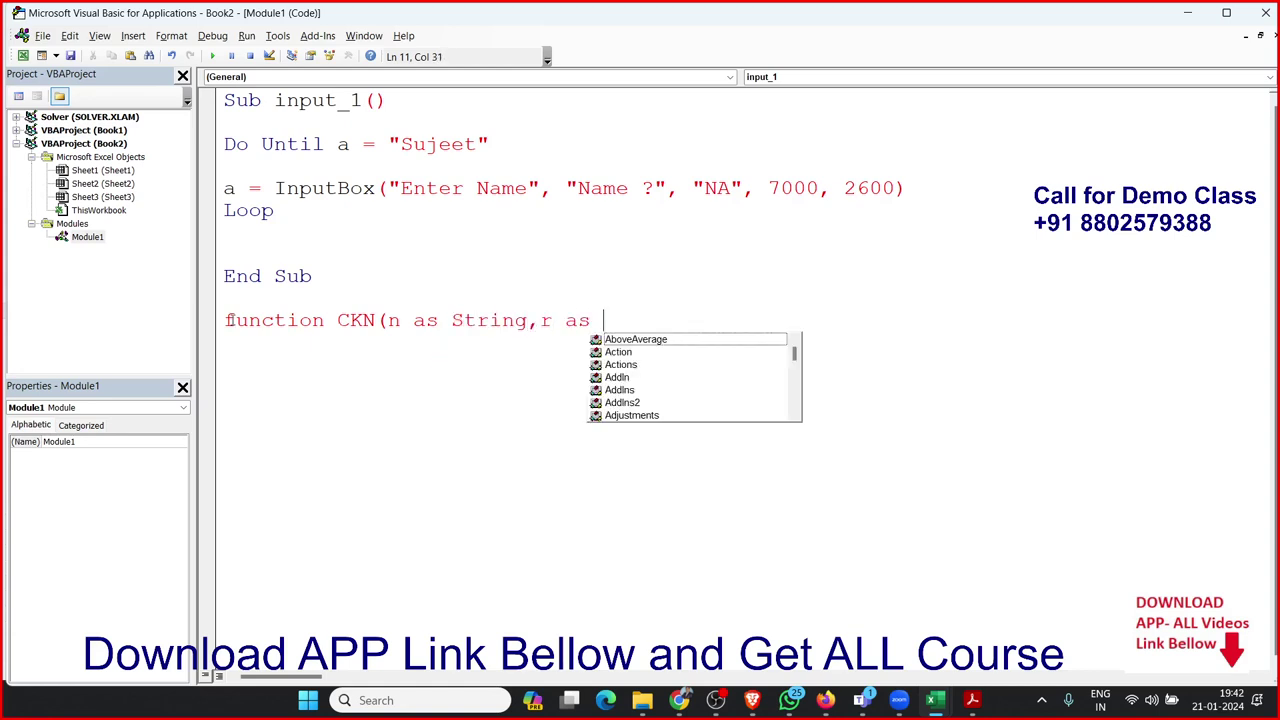
type("ra")
key("Tab")
type(")")
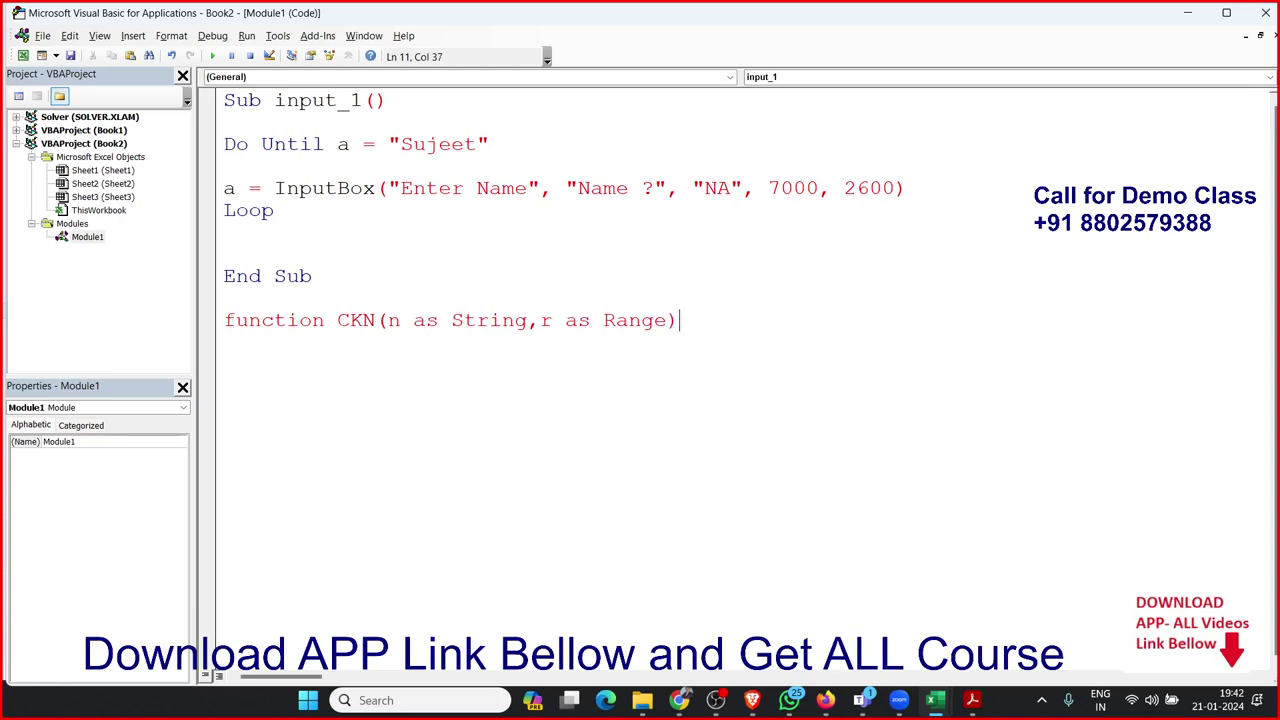
key("Return")
key("Return")
key("Return")
key("Return")
Inside CKN, declare Dim k As Range and add a For Each k In r loop
key("Up")
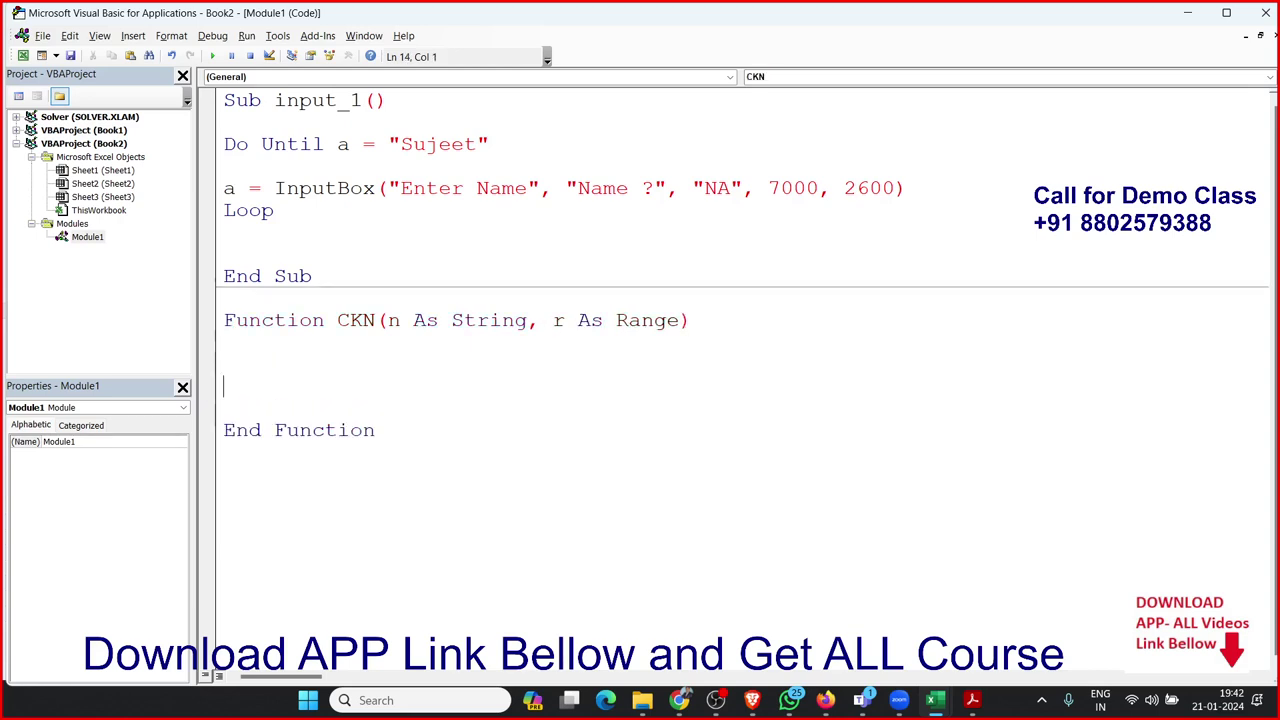
left_click(224, 364)
type("dim k ")
type("as ra")
key("Tab")
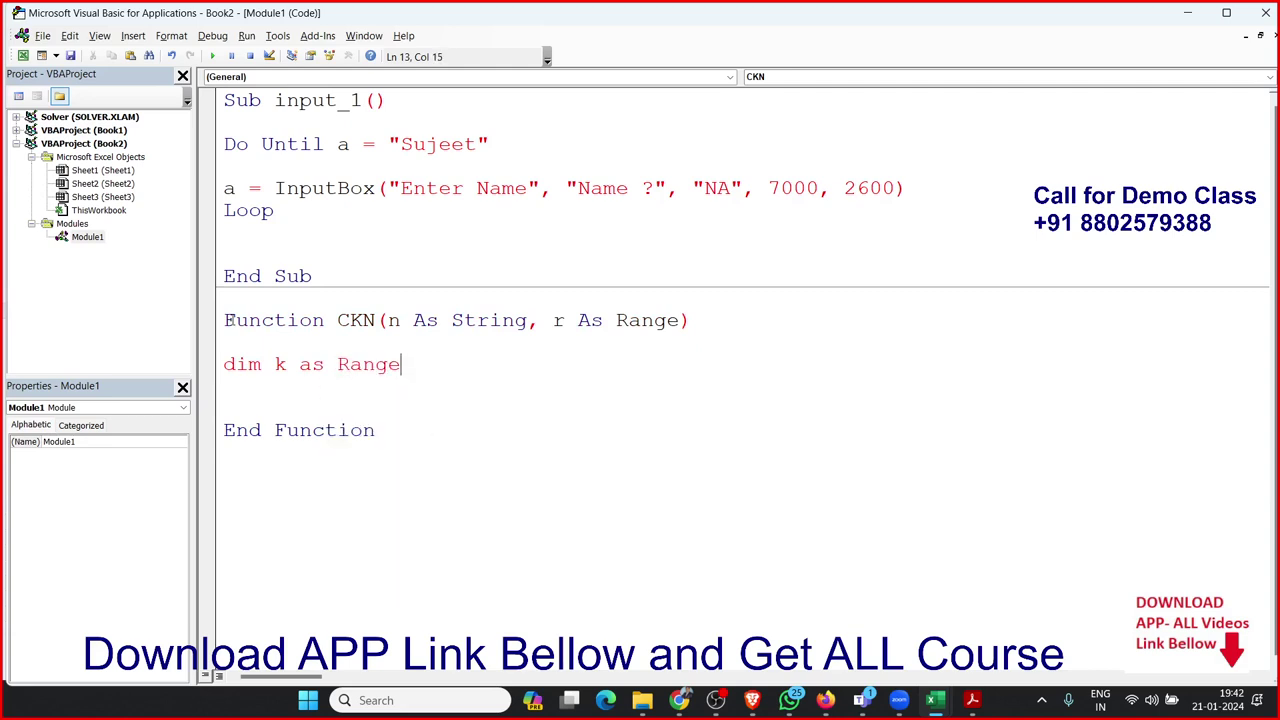
key("Return")
key("Return")
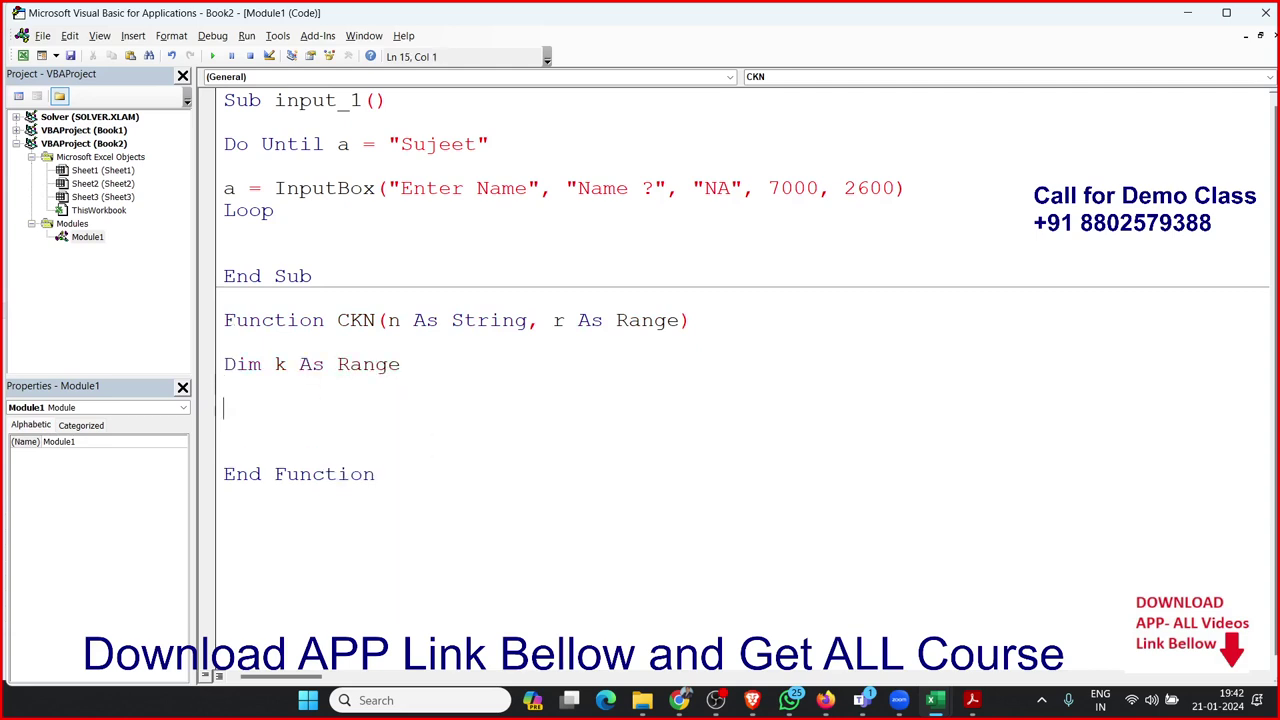
type("for eac")
type("h ")
type("k in ")
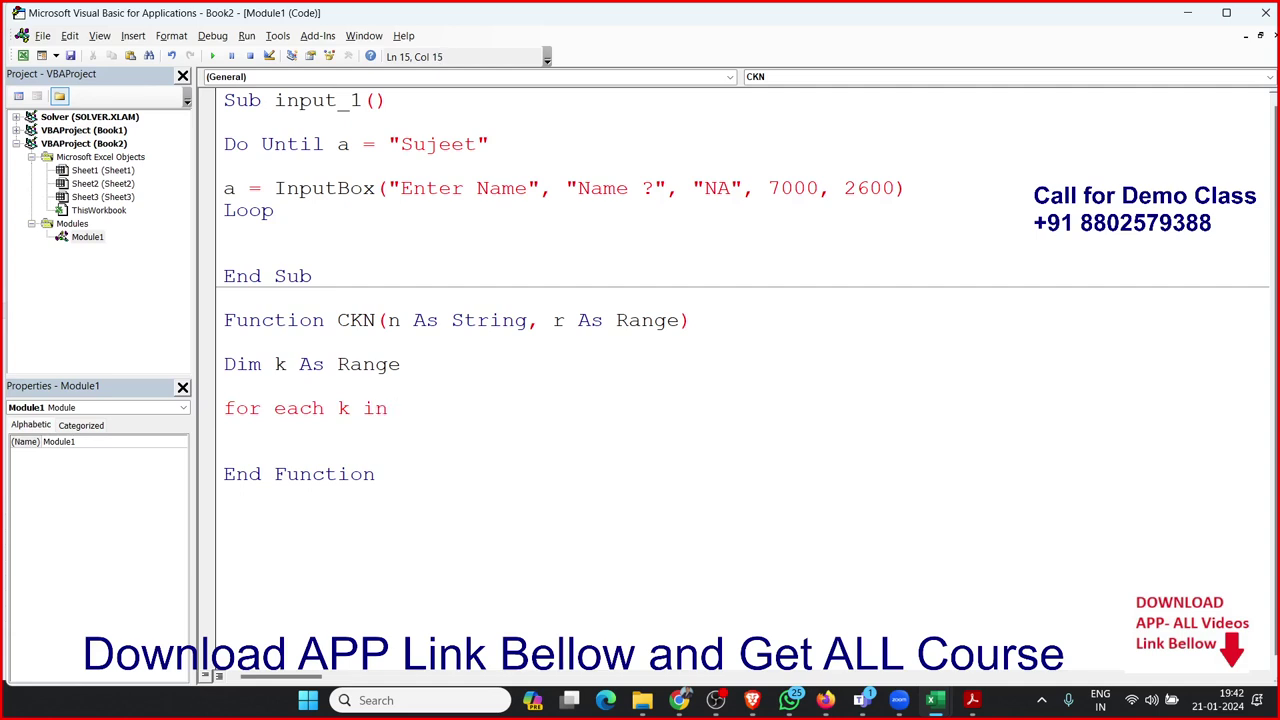
type("r")
key("Return")
key("Return")
key("Return")
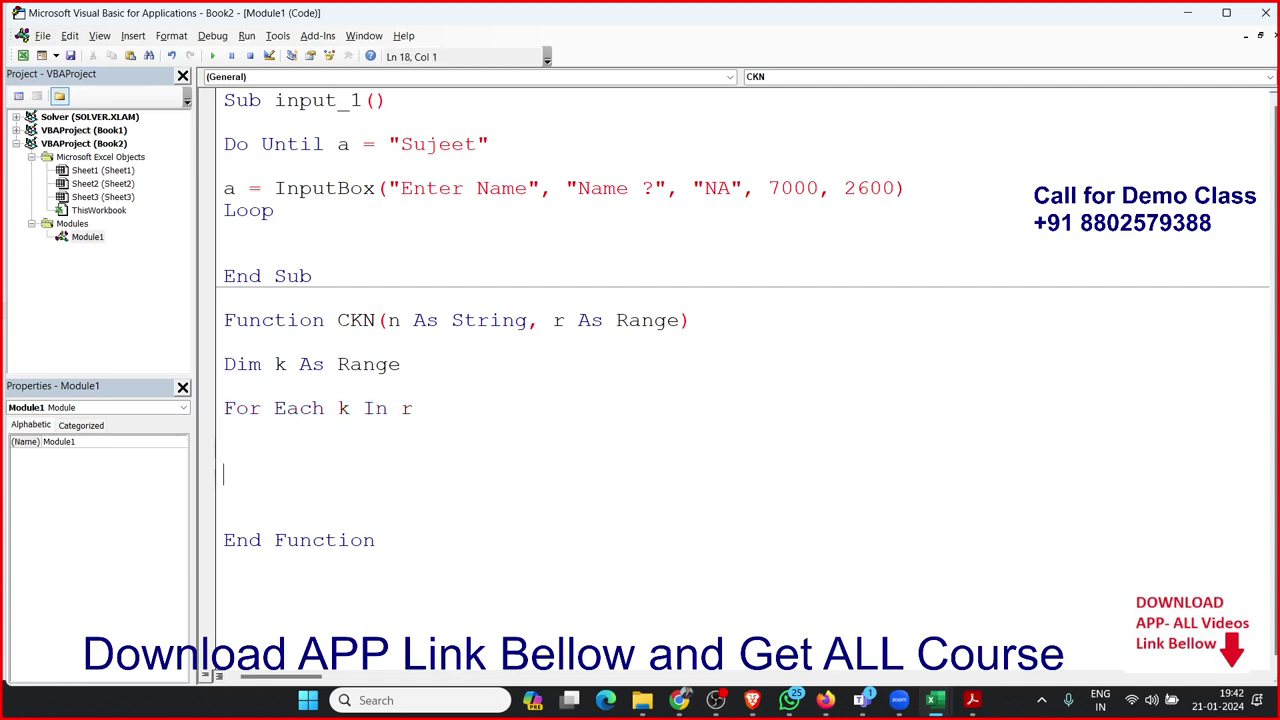
type("next ")
type("r")
key("Up")
key("Up")
key("Return")
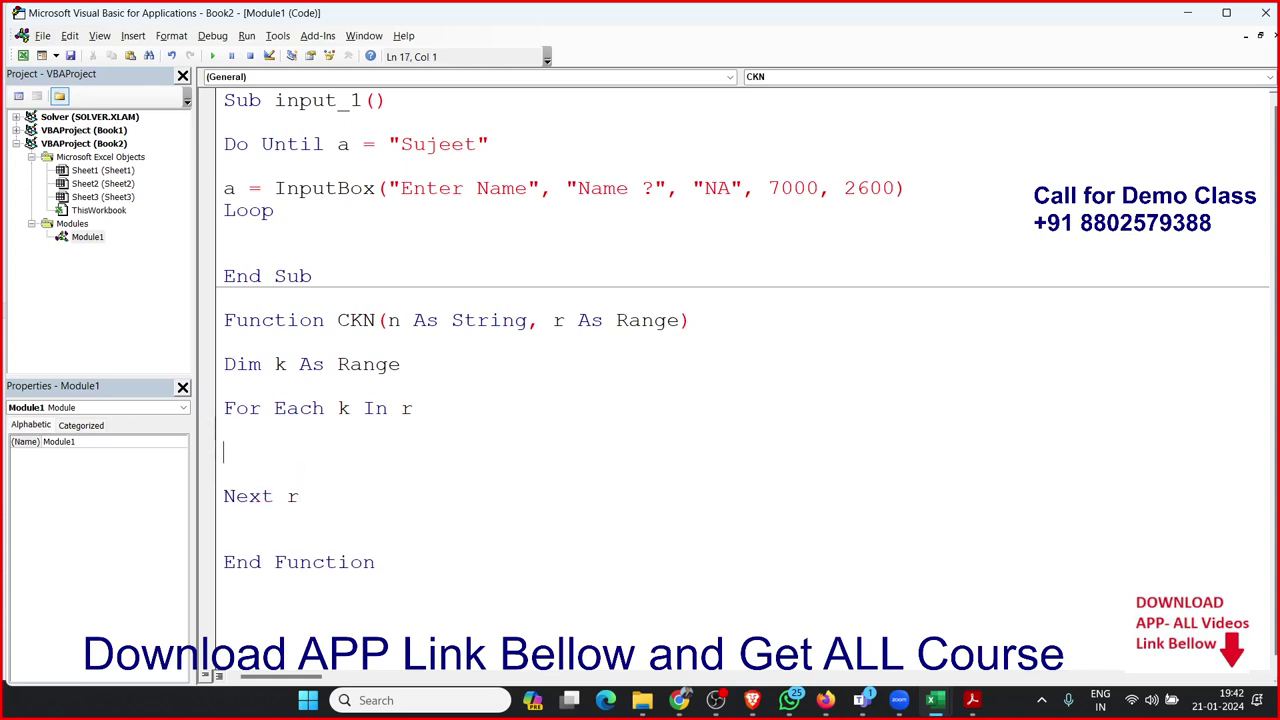
key("Up")
Add If n = k.Value Then with CKN = True, Exit Function and End If inside the loop
type("if ")
type("n")
type("=k.v")
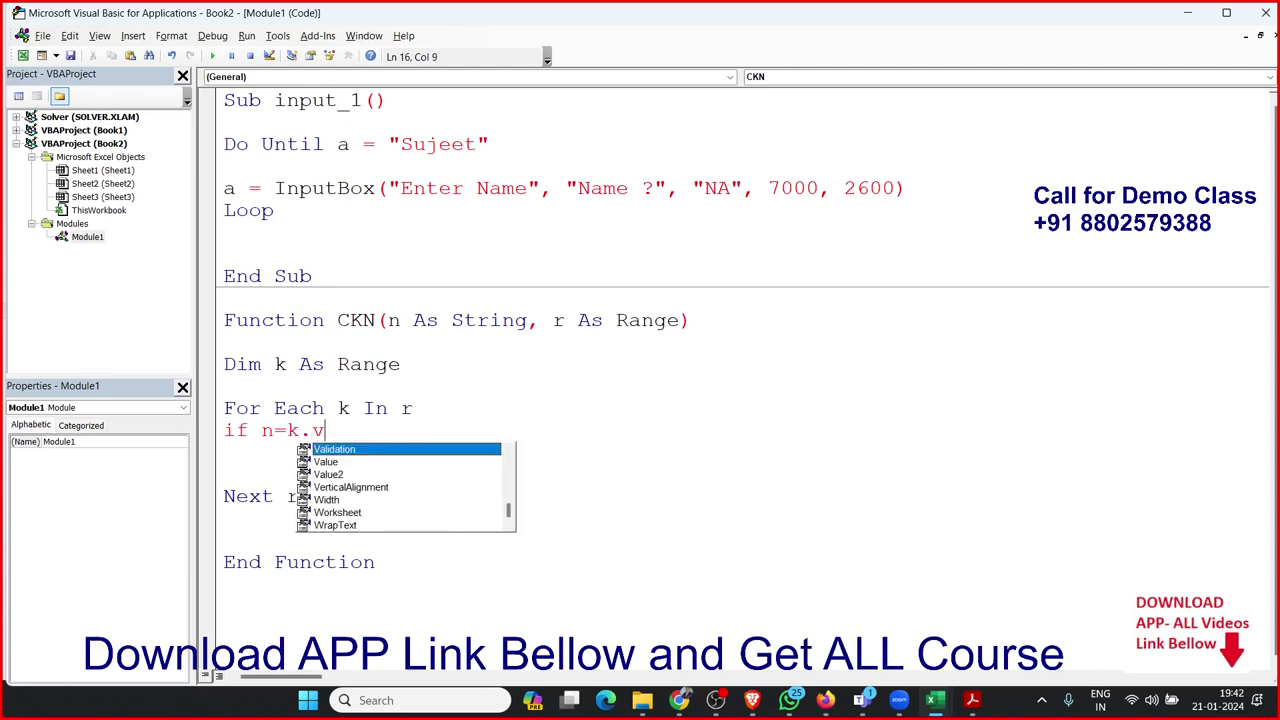
key("Down")
key("Tab")
type("th")
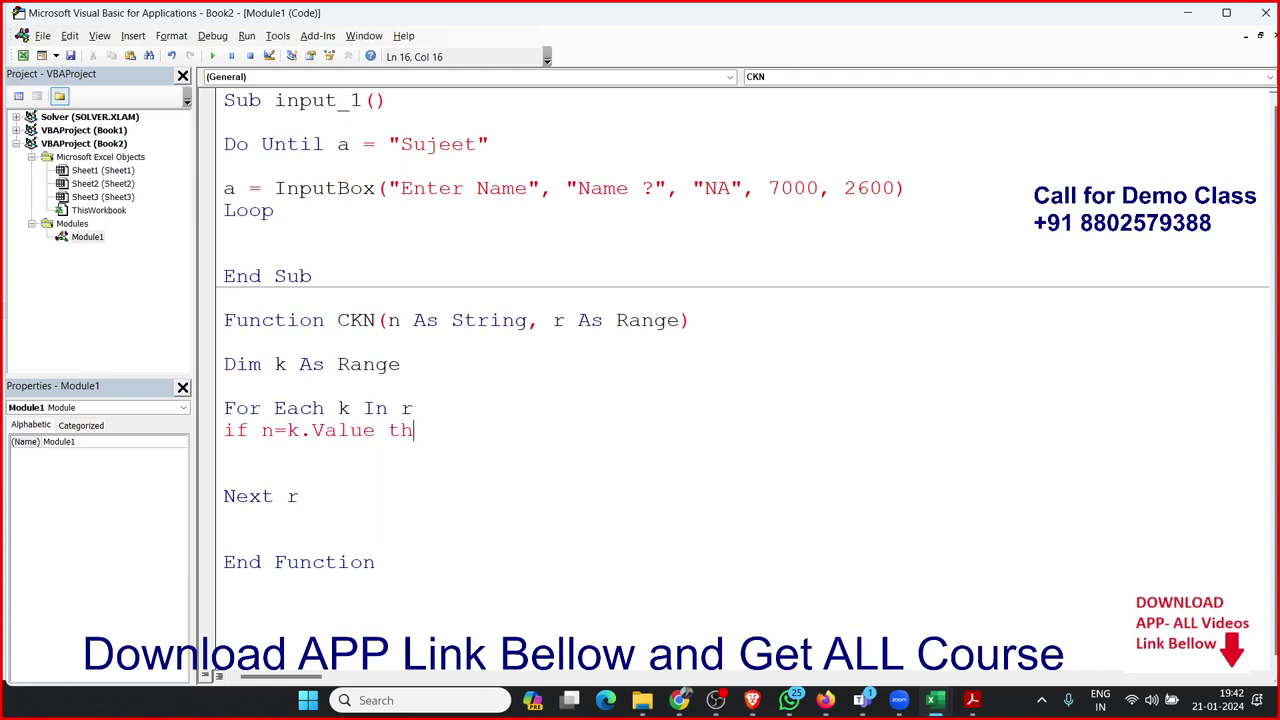
type("en")
key("Up")
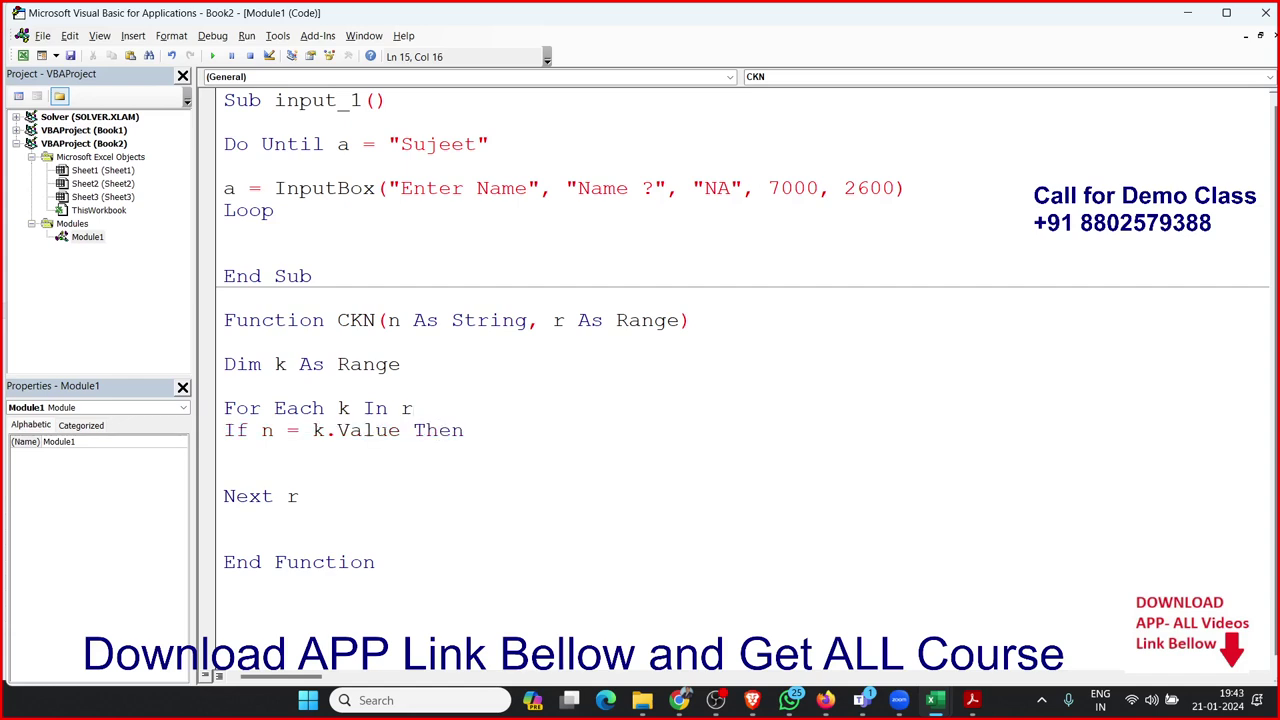
left_click(517, 437)
key("Return")
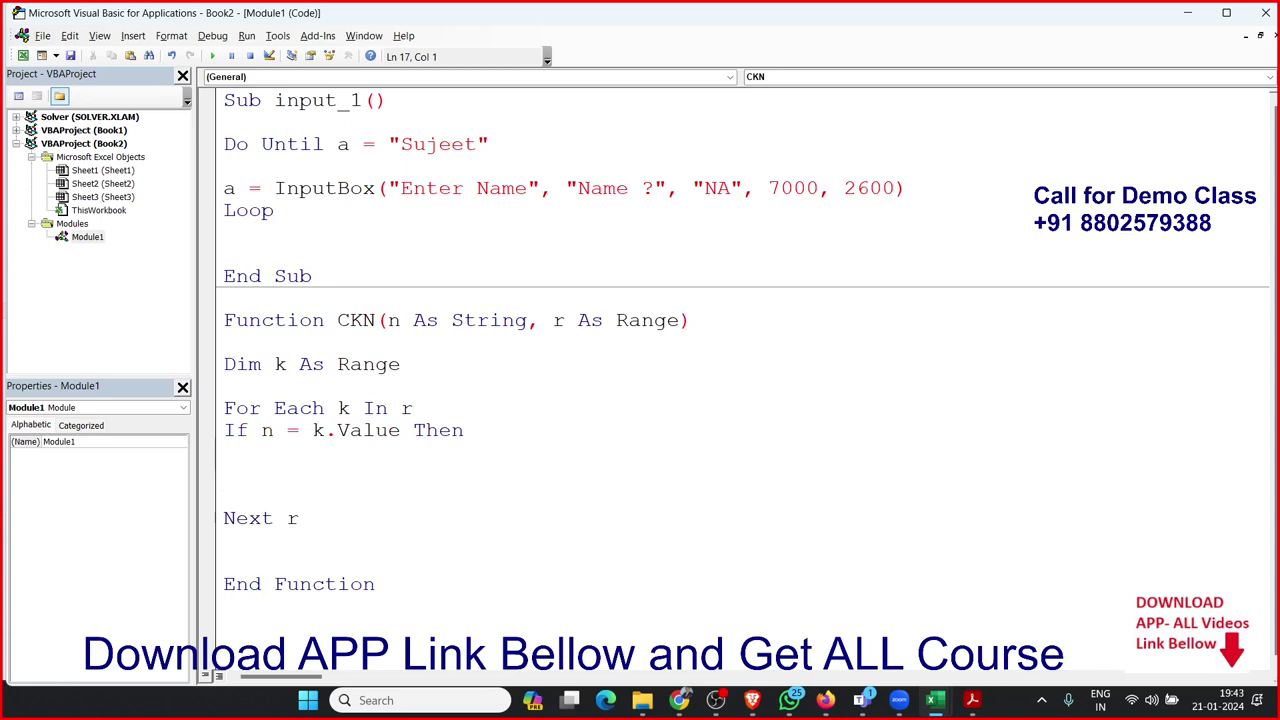
type("CKN")
type("=t")
type("rue")
key("Return")
type("exit ")
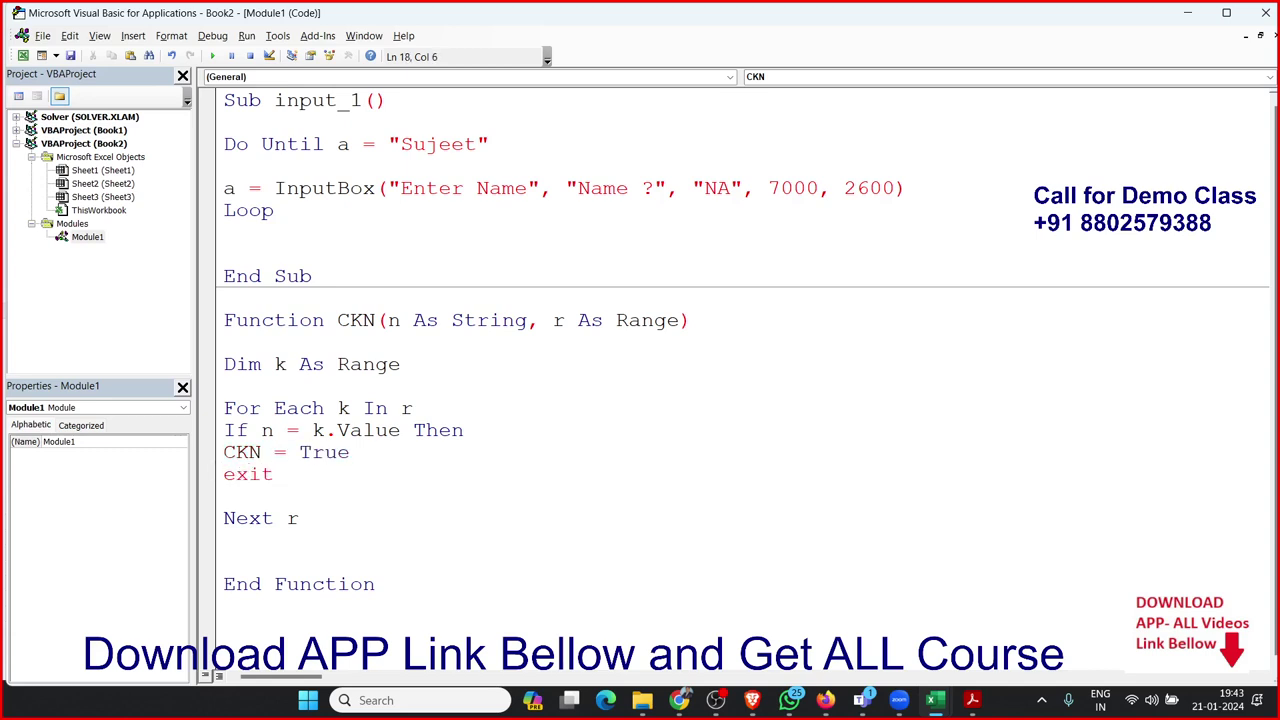
type("Function")
key("Return")
type("end ")
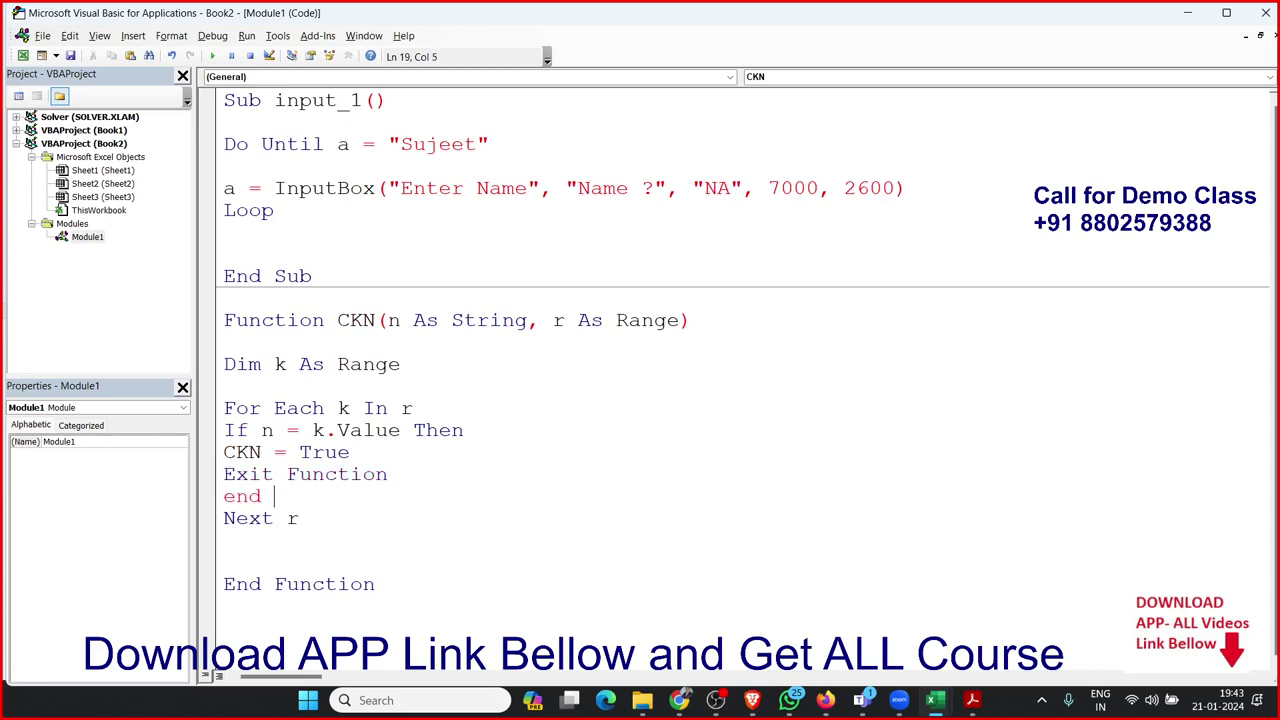
type("if")
Set CKN = False just before End Function
key("Down")
key("Down")
key("Down")
type("CKN-")
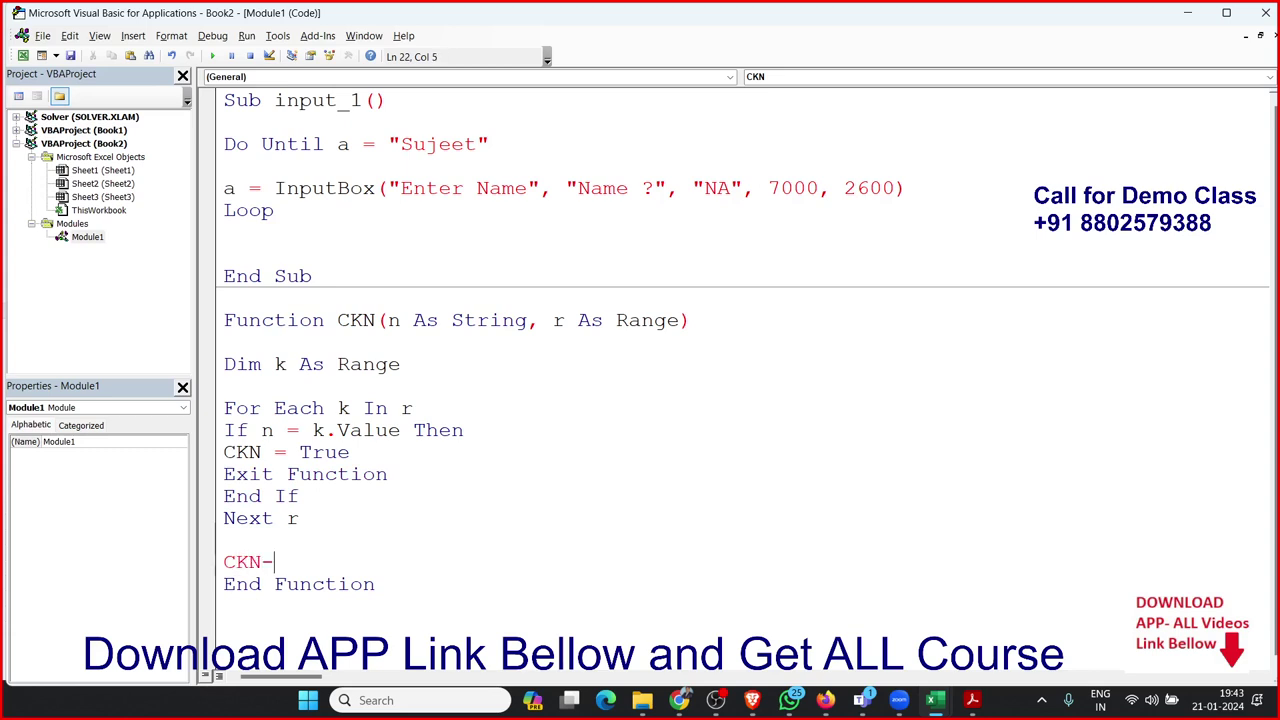
key("BackSpace")
type("=F")
type("ALSE")
left_click(224, 540)
Give CKN the return type As Boolean
left_click(768, 322)
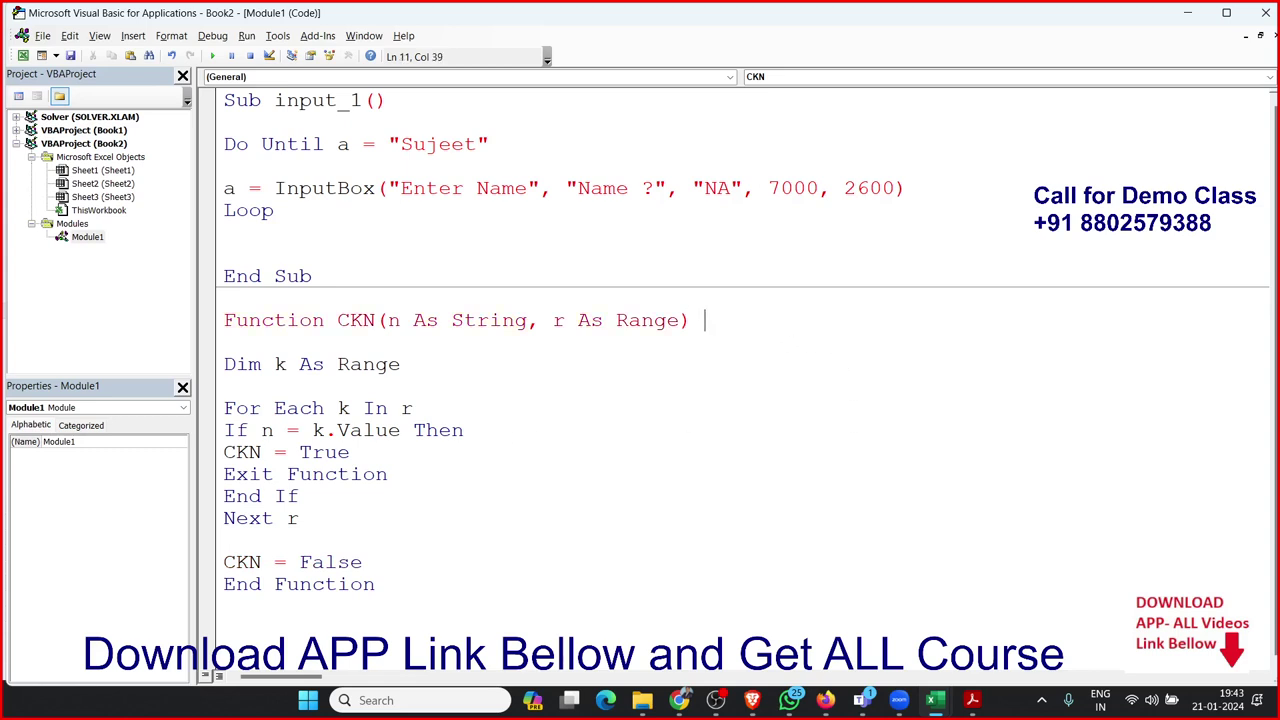
type("as boo")
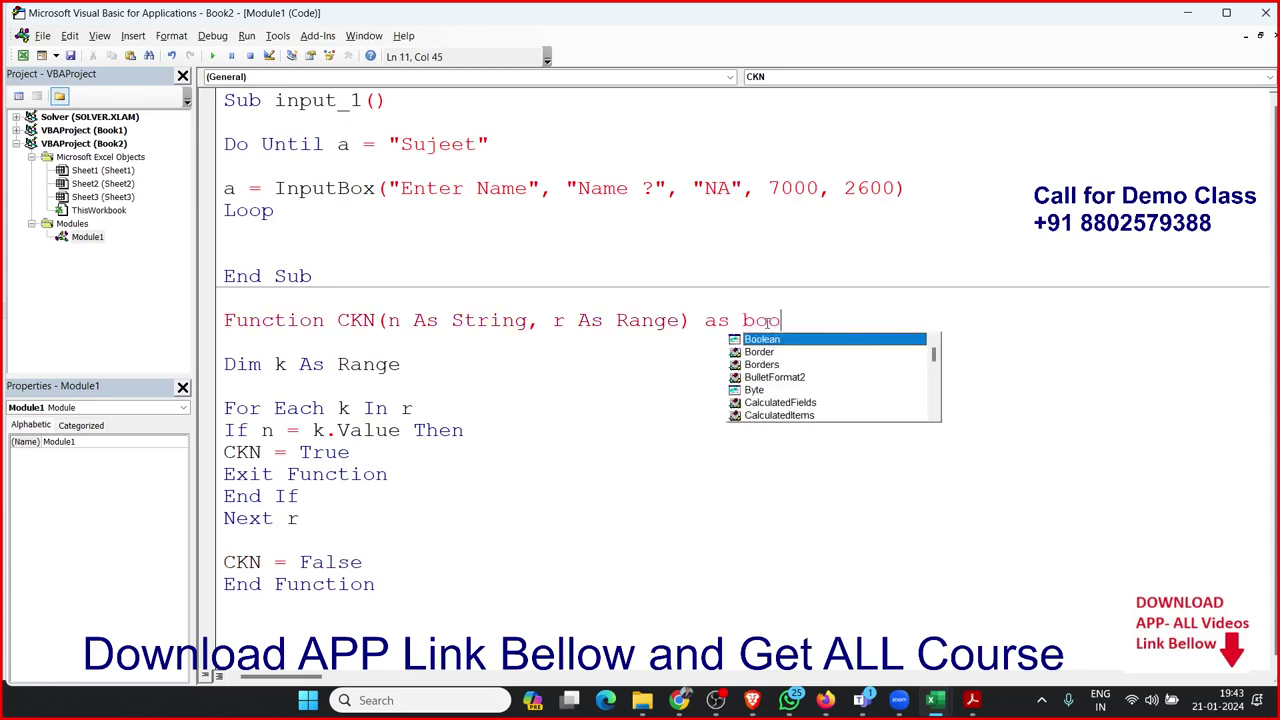
key("Tab")
left_click(670, 447)
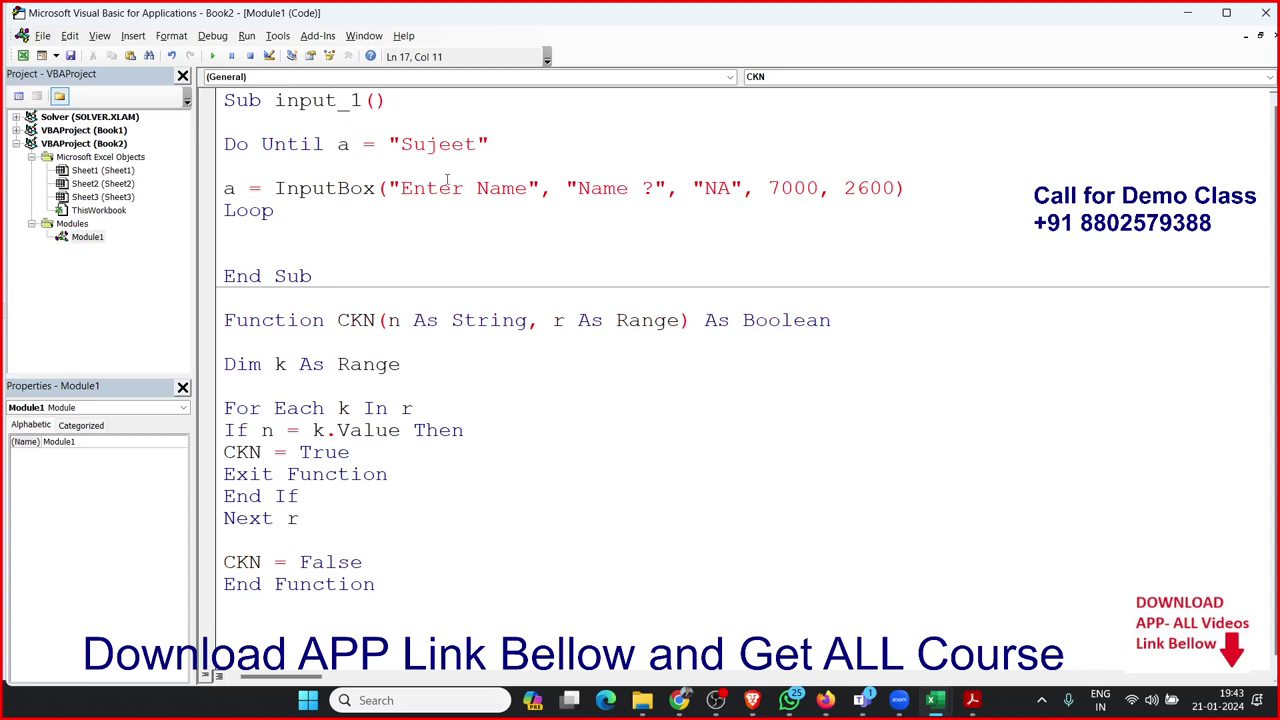
Replace the hard-coded "Sujeet" comparison with a CKN(a, Sheets("Sheet2").Range( call
left_click_drag(490, 144, 388, 144)
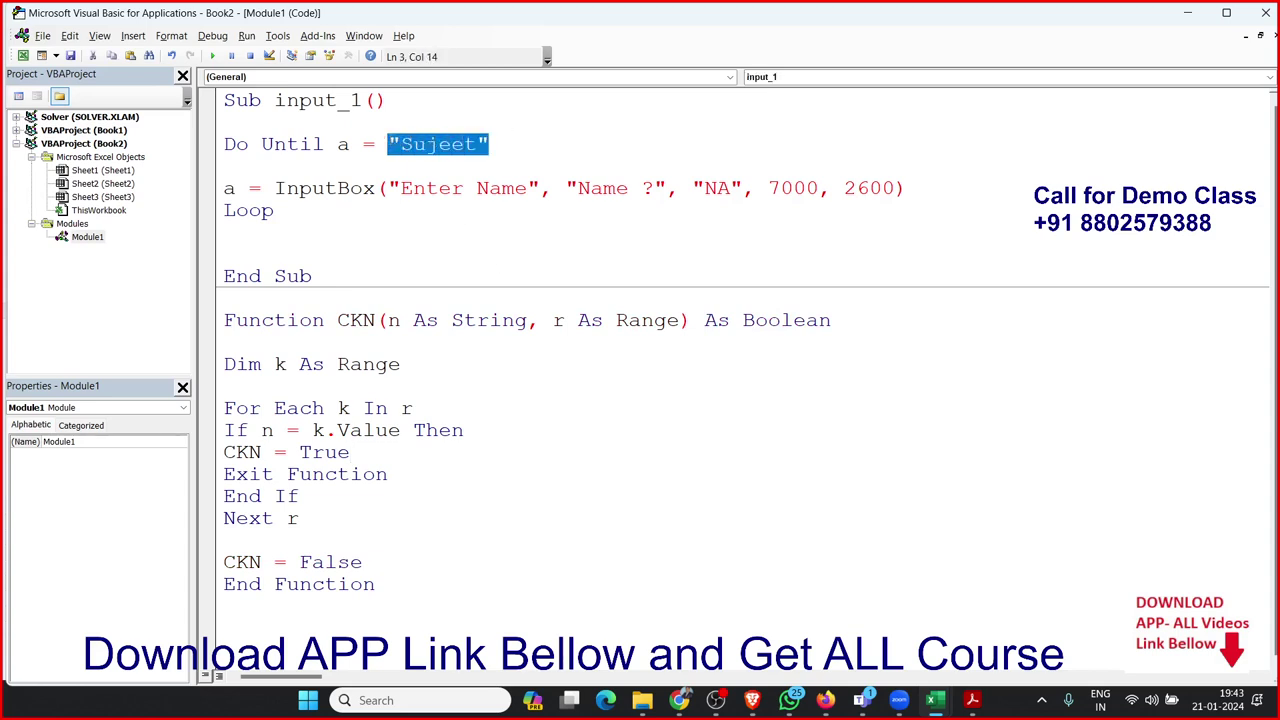
key("Delete")
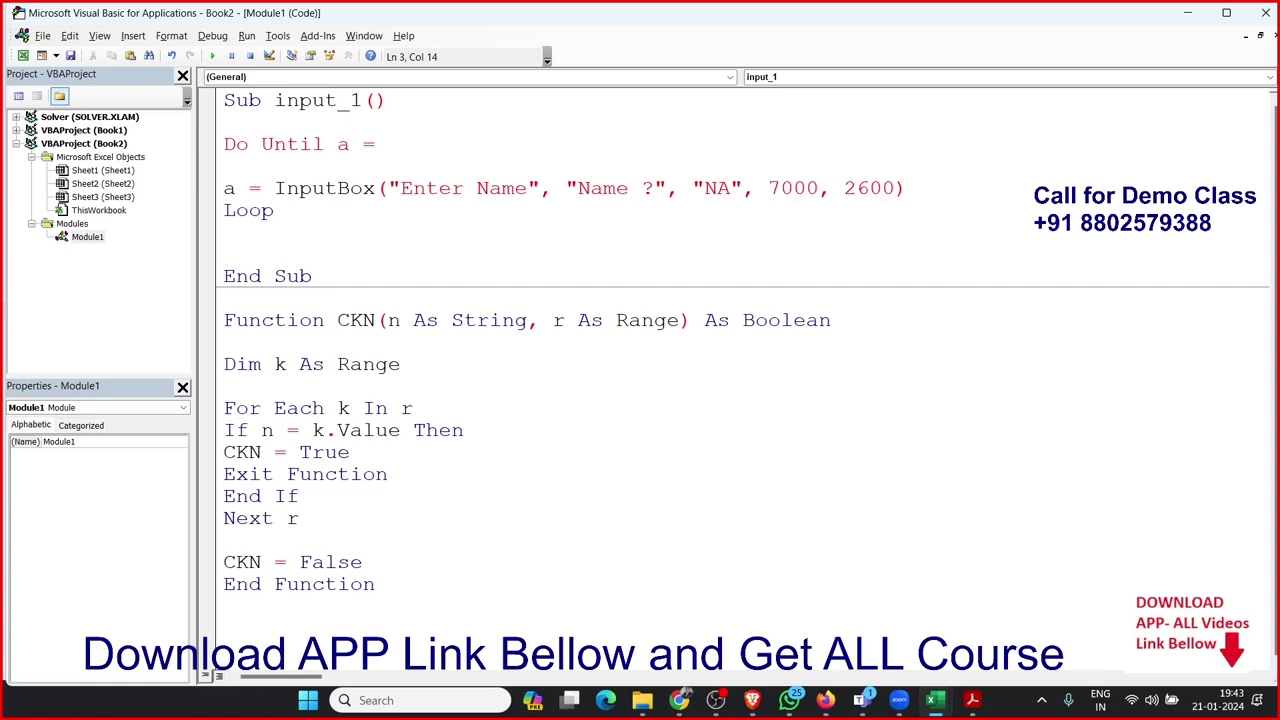
key("BackSpace")
key("BackSpace")
key("BackSpace")
key("BackSpace")
type("CKN")
type("(a")
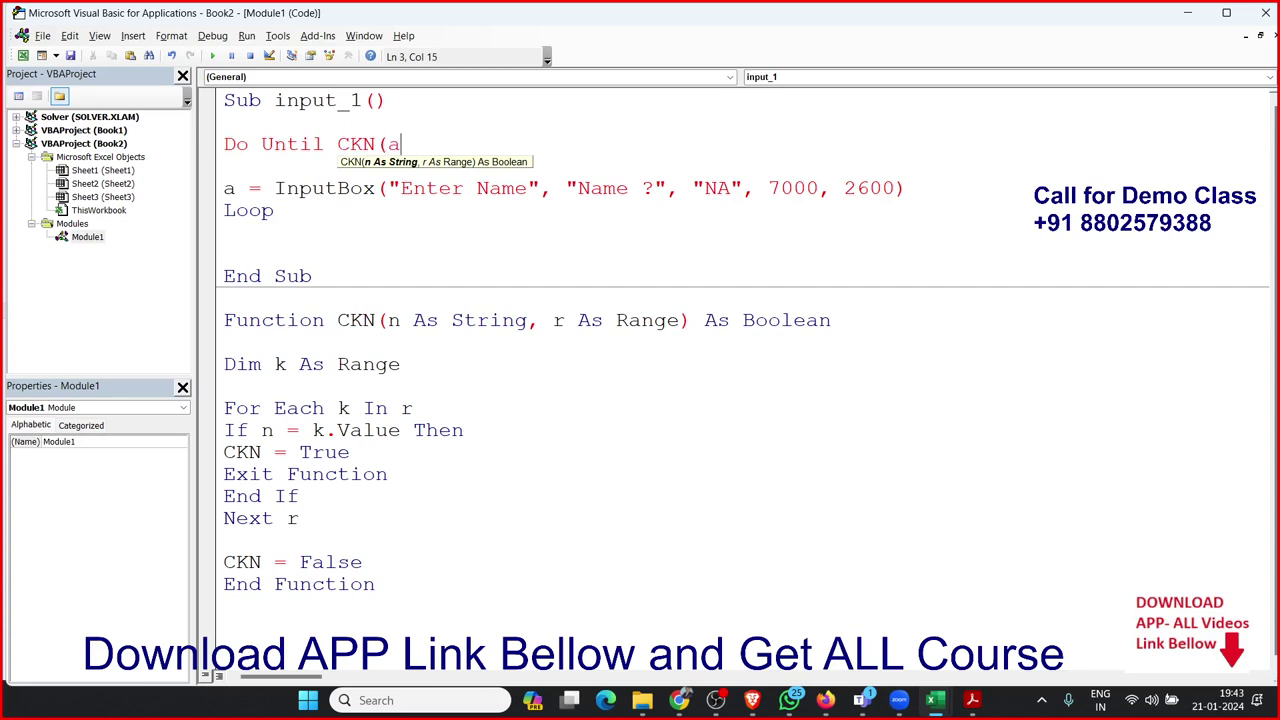
type(",she")
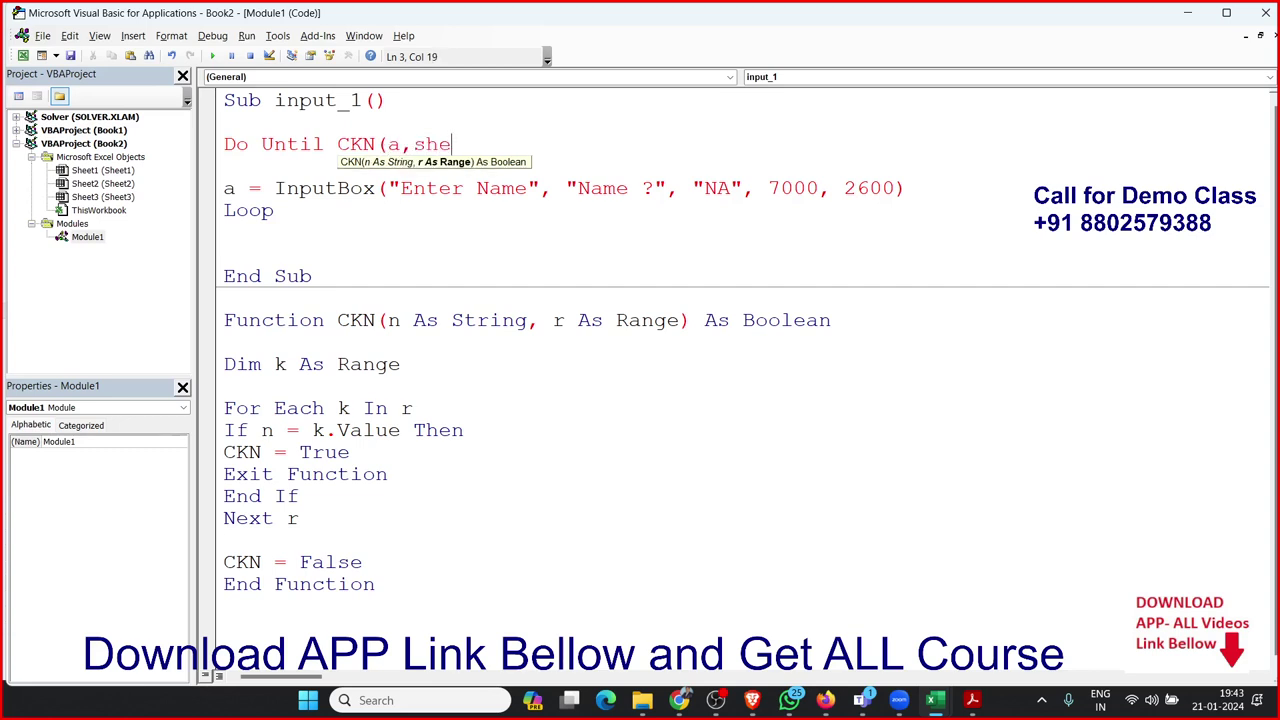
type("ets(")
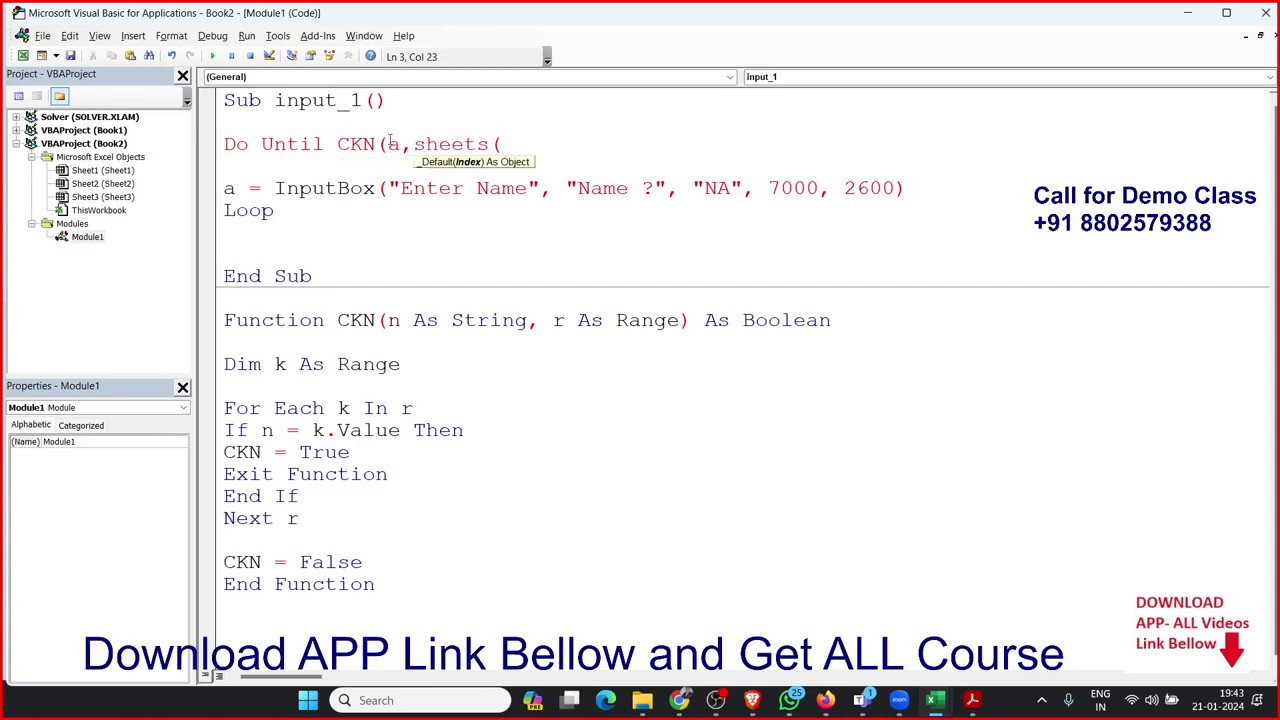
type("\"Sheet")
type("2")
type("\"")
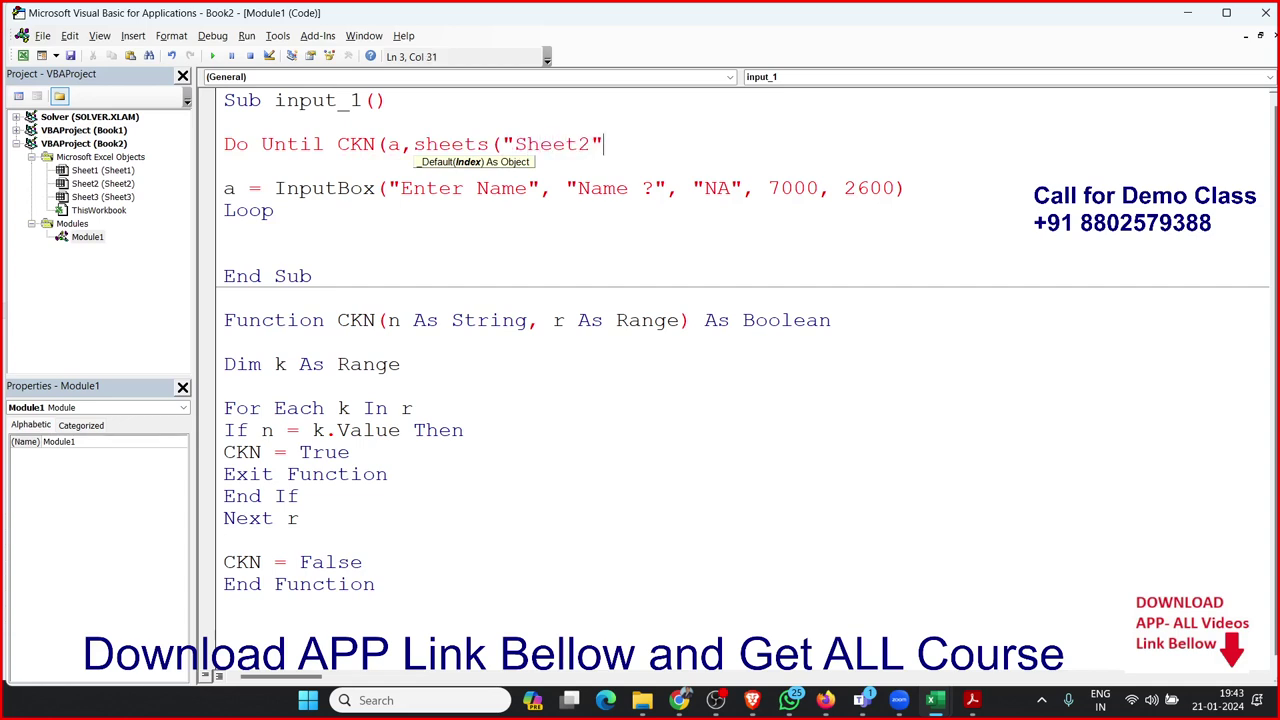
type(").range")
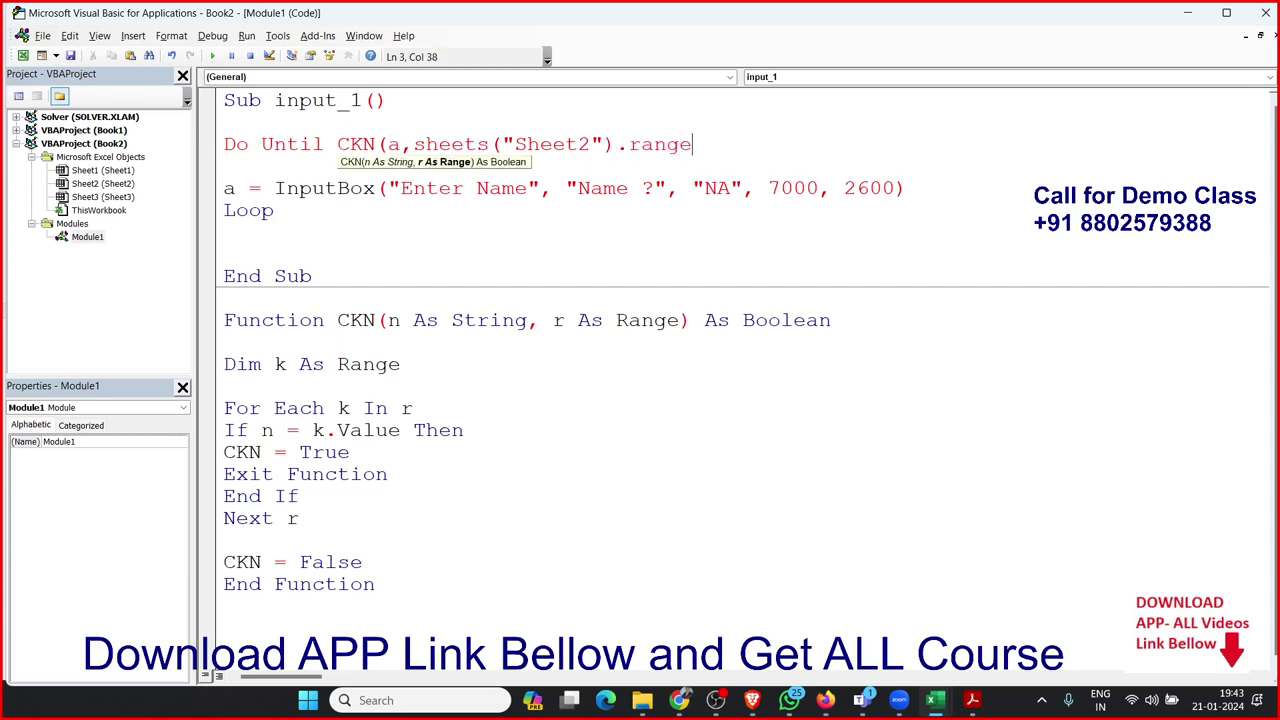
type("(")
key("Return")
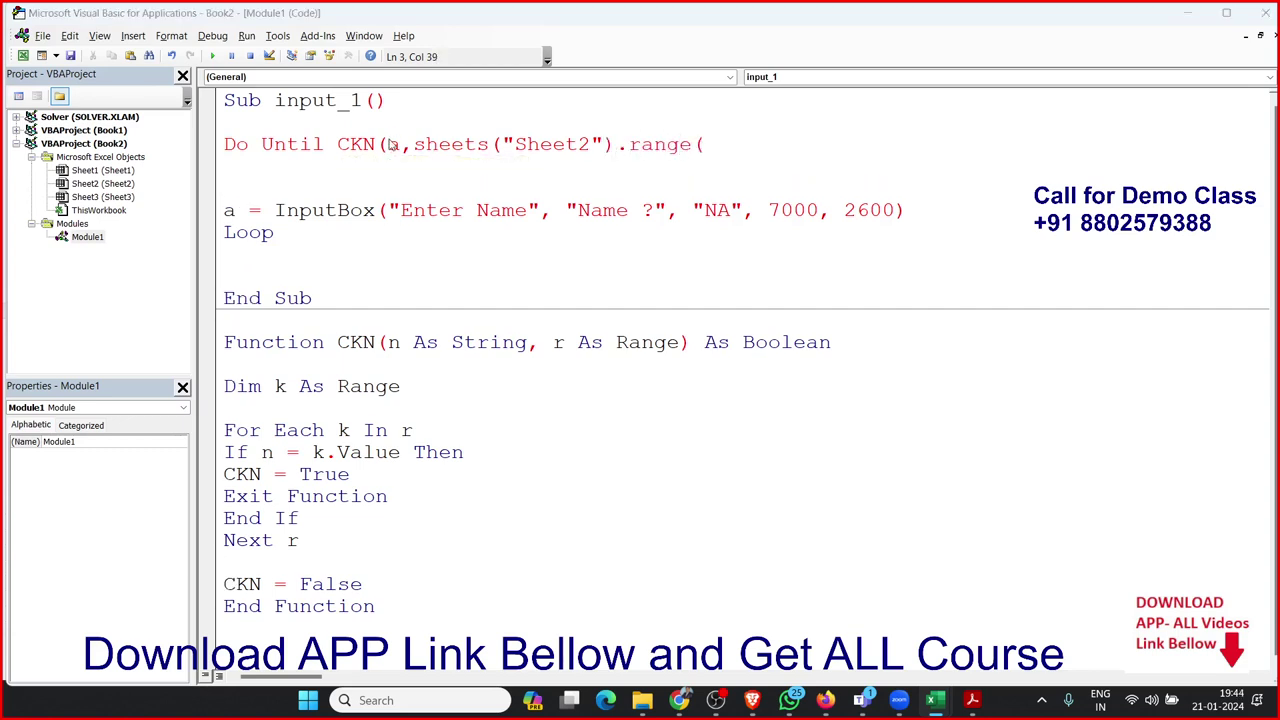
key("Return")
Complete the condition as CKN(a, Sheets("Sheet2").Range("A1:A10")) = True, adding the missing parenthesis
type("\"A")
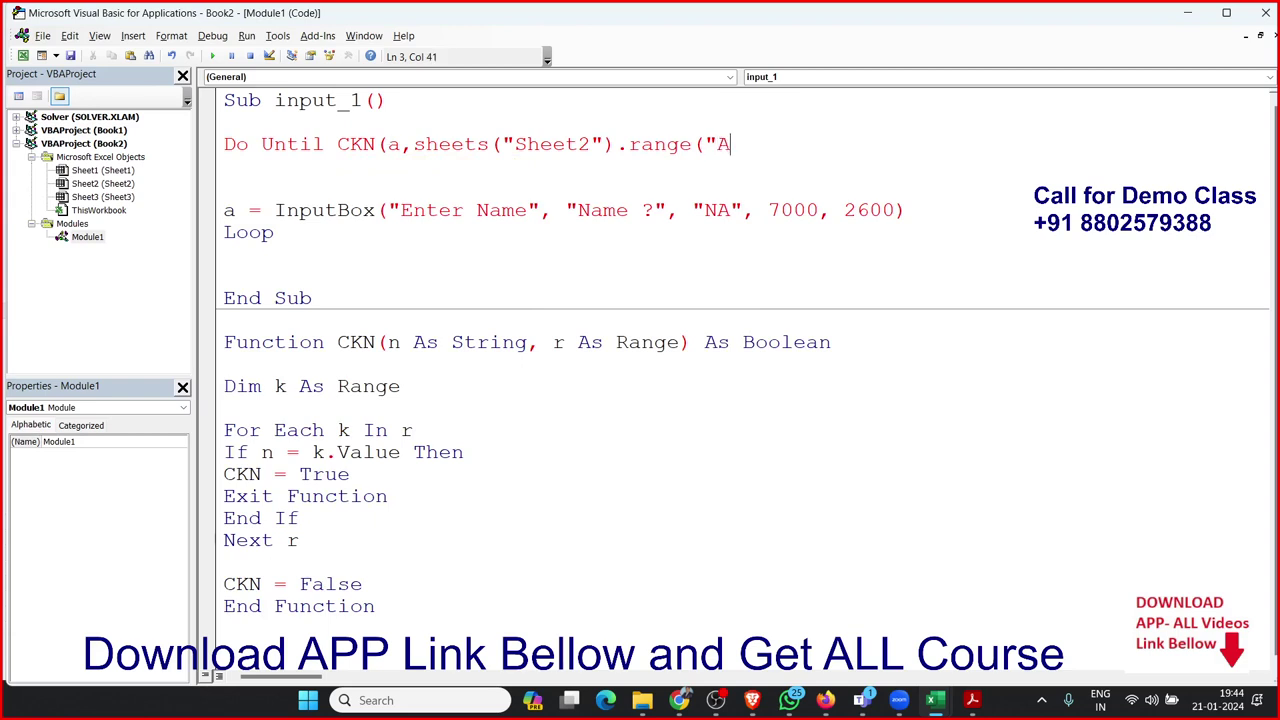
type("10")
key("BackSpace")
key("BackSpace")
type("1:")
type("A1")
type("0\"")
type(")")
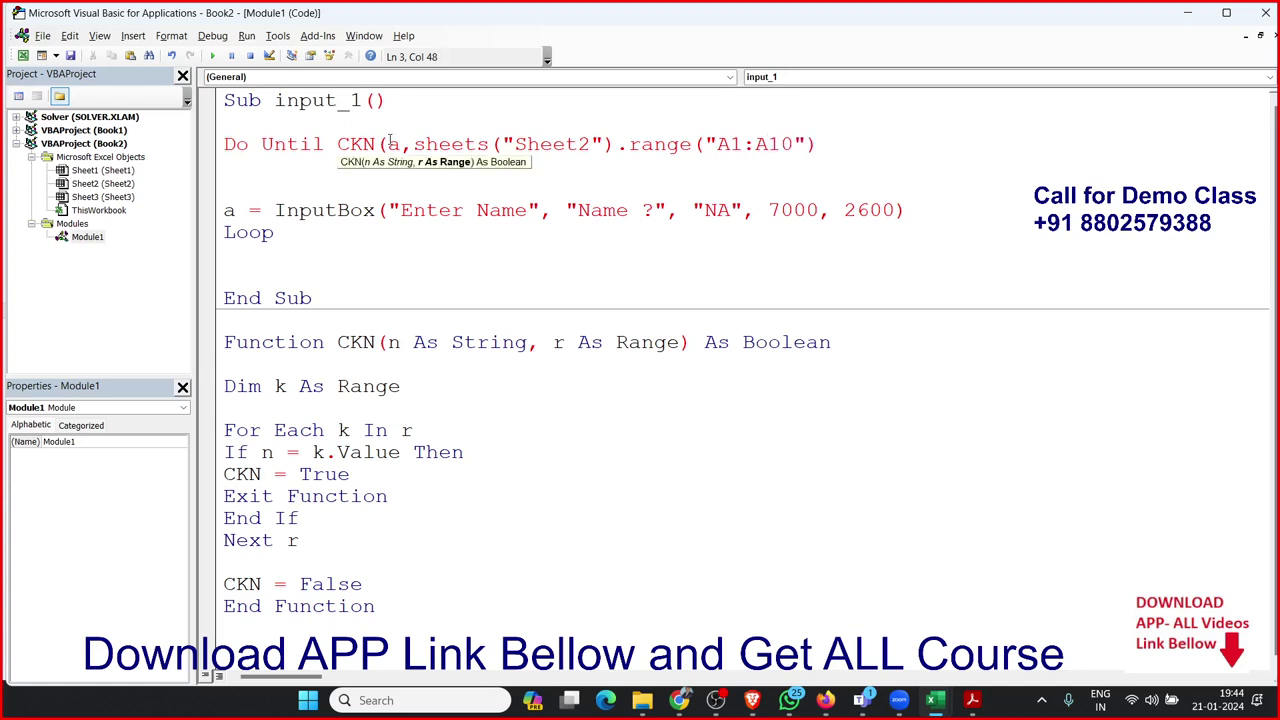
type("=true")
key("Return")
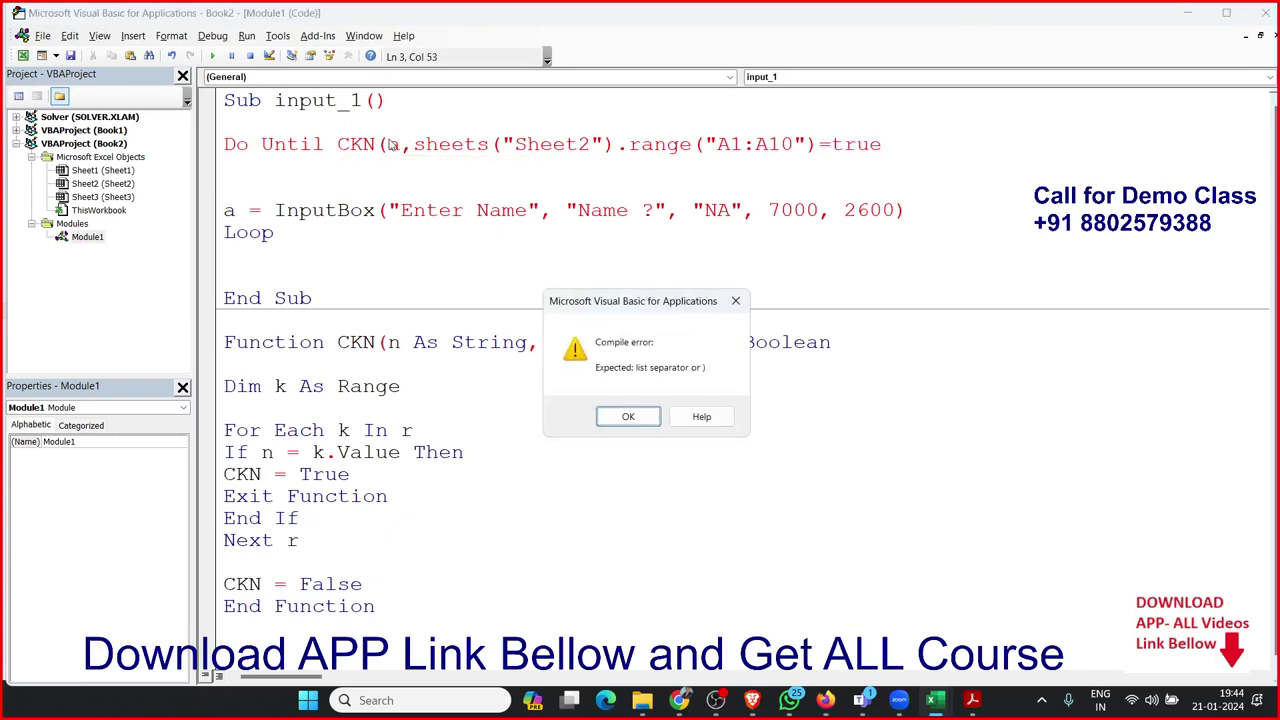
key("Return")
key("Left")
key("Left")
key("Left")
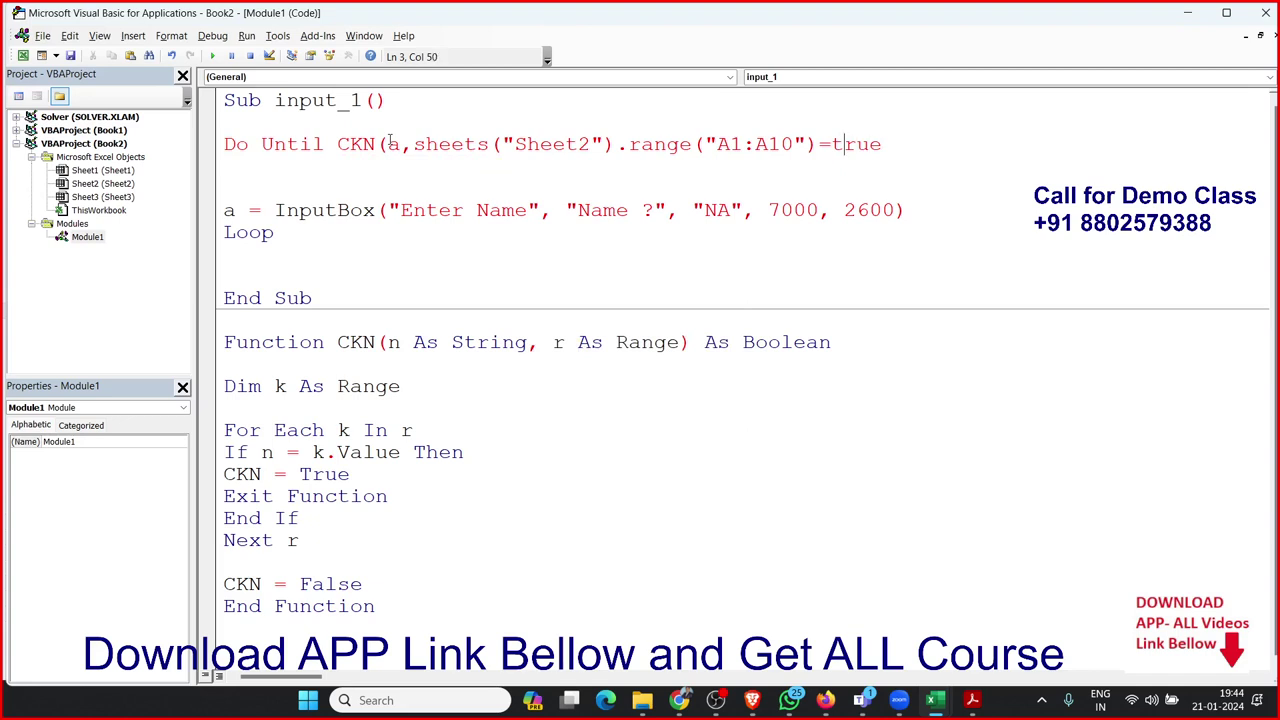
key("Left")
key("Left")
type(")")
left_click(321, 259)
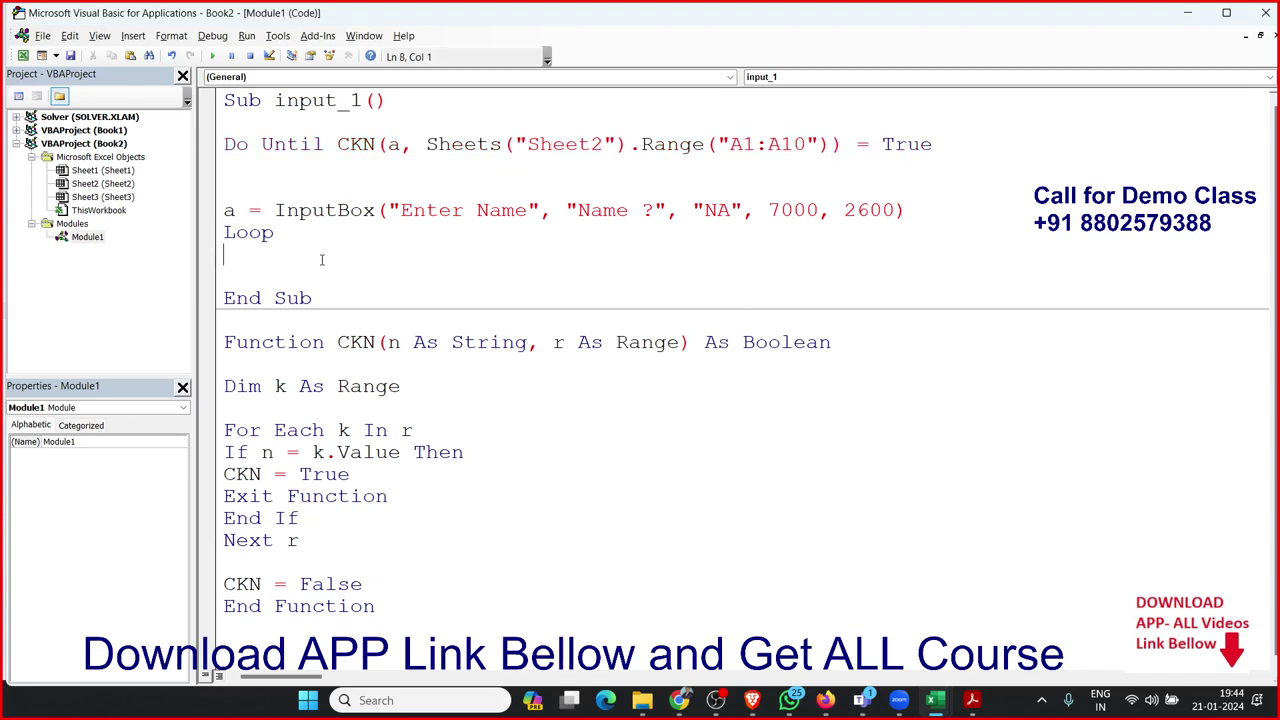
Run input_1, dismiss the type mismatch error and stop the paused macro
left_click(284, 188)
left_click(213, 57)
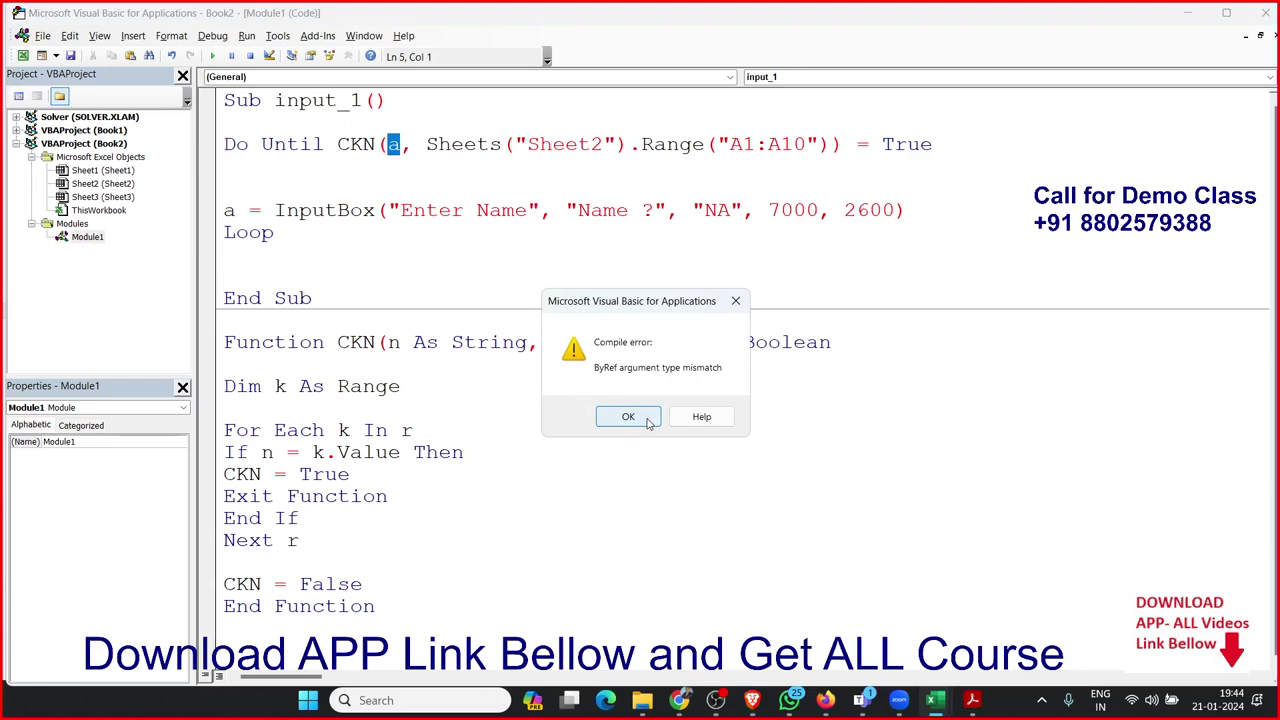
left_click(630, 418)
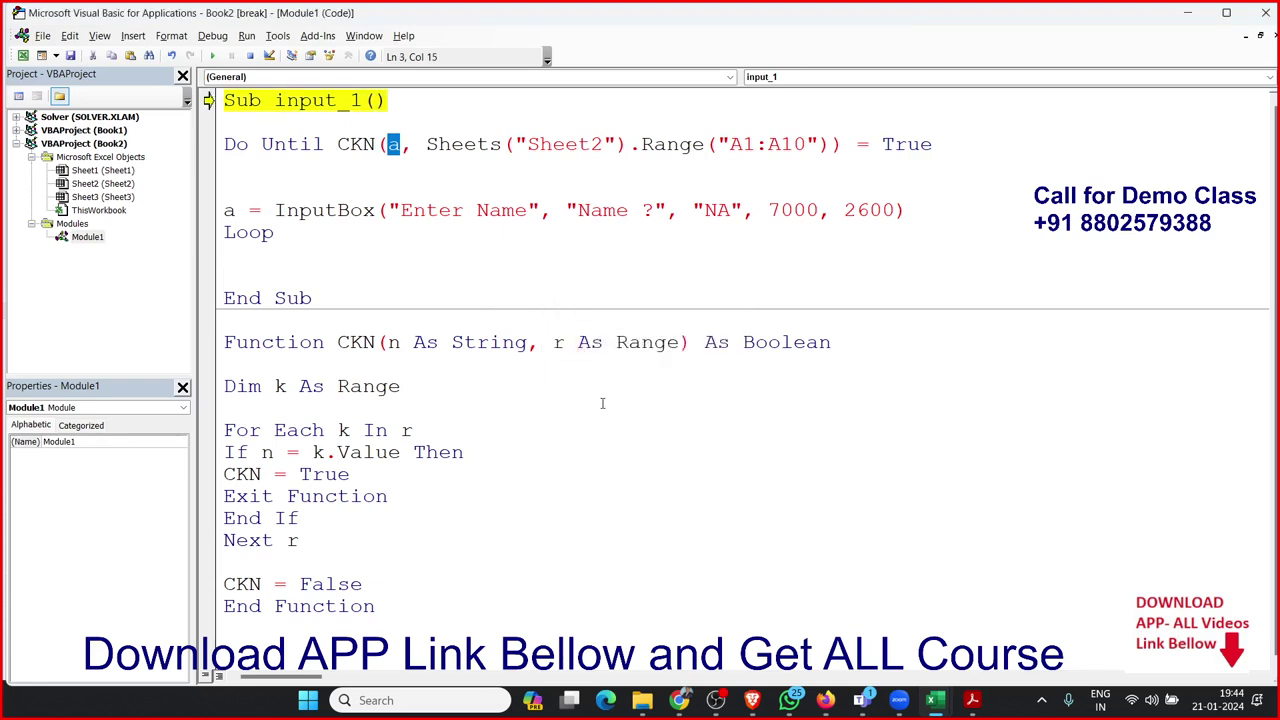
left_click(337, 178)
left_click(249, 56)
Declare Dim a As String at the top of input_1
left_click(255, 120)
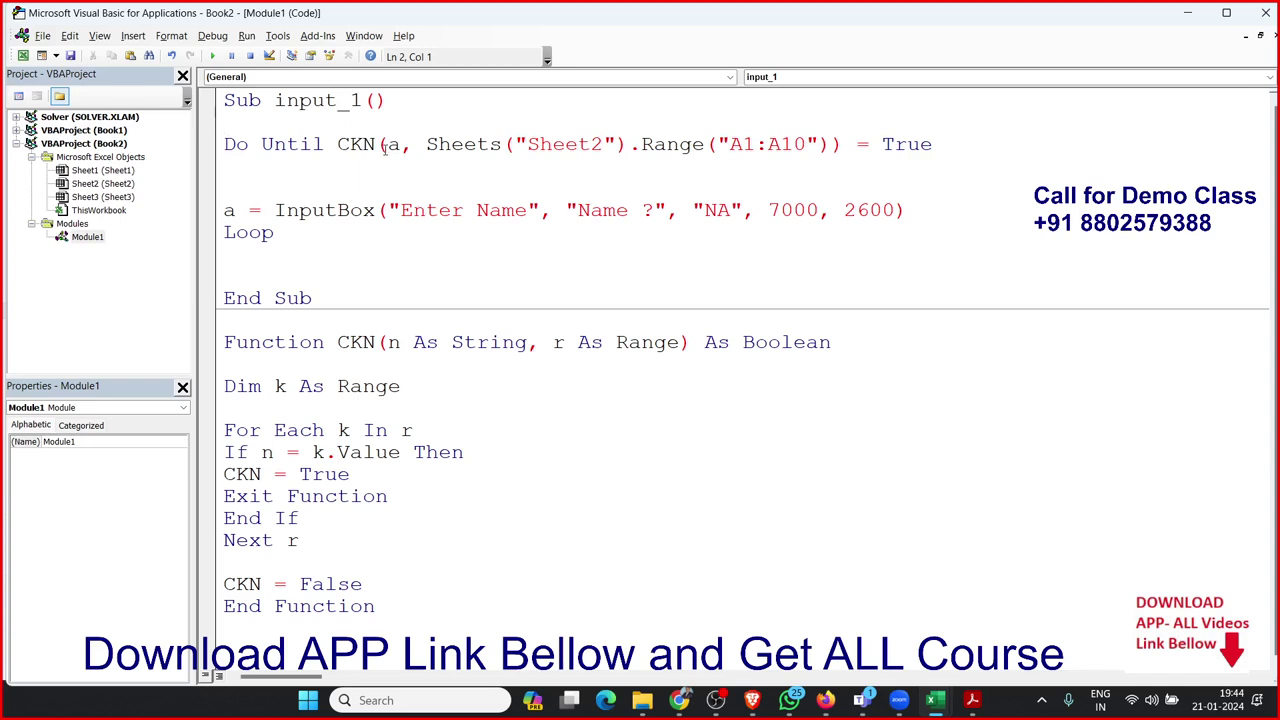
key("Return")
key("Up")
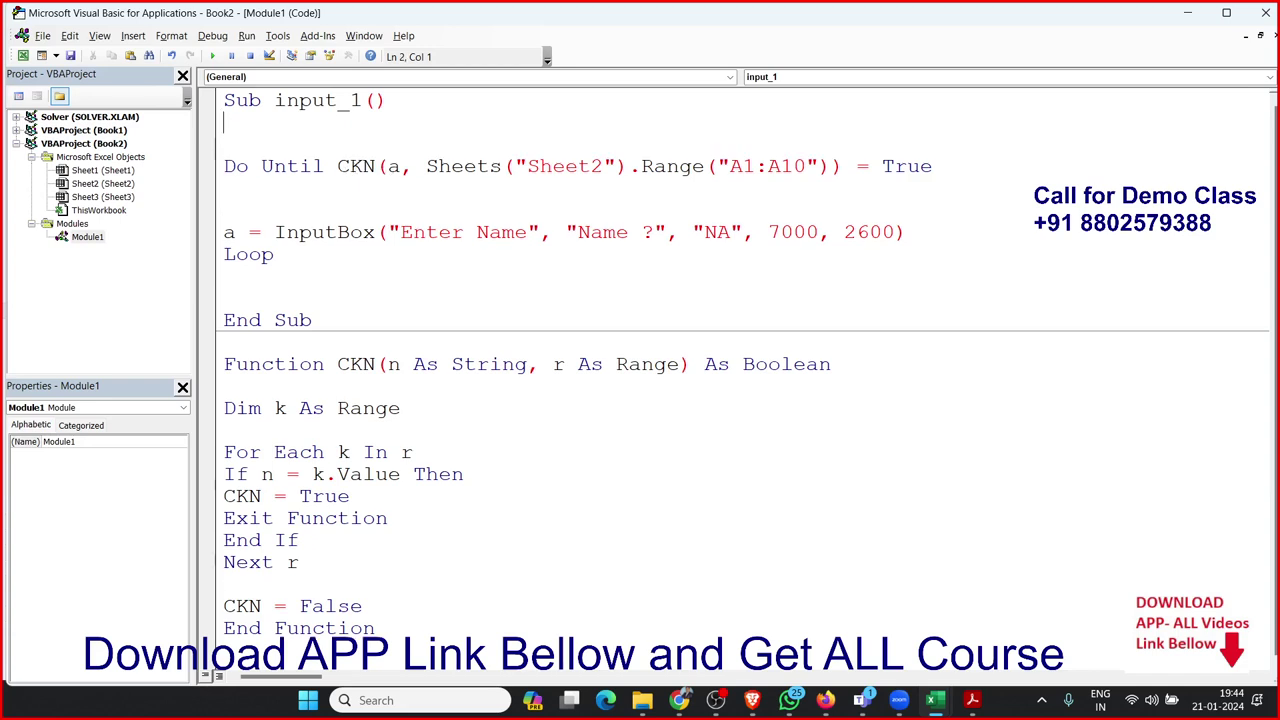
type("dim a as")
type(" str")
key("Tab")
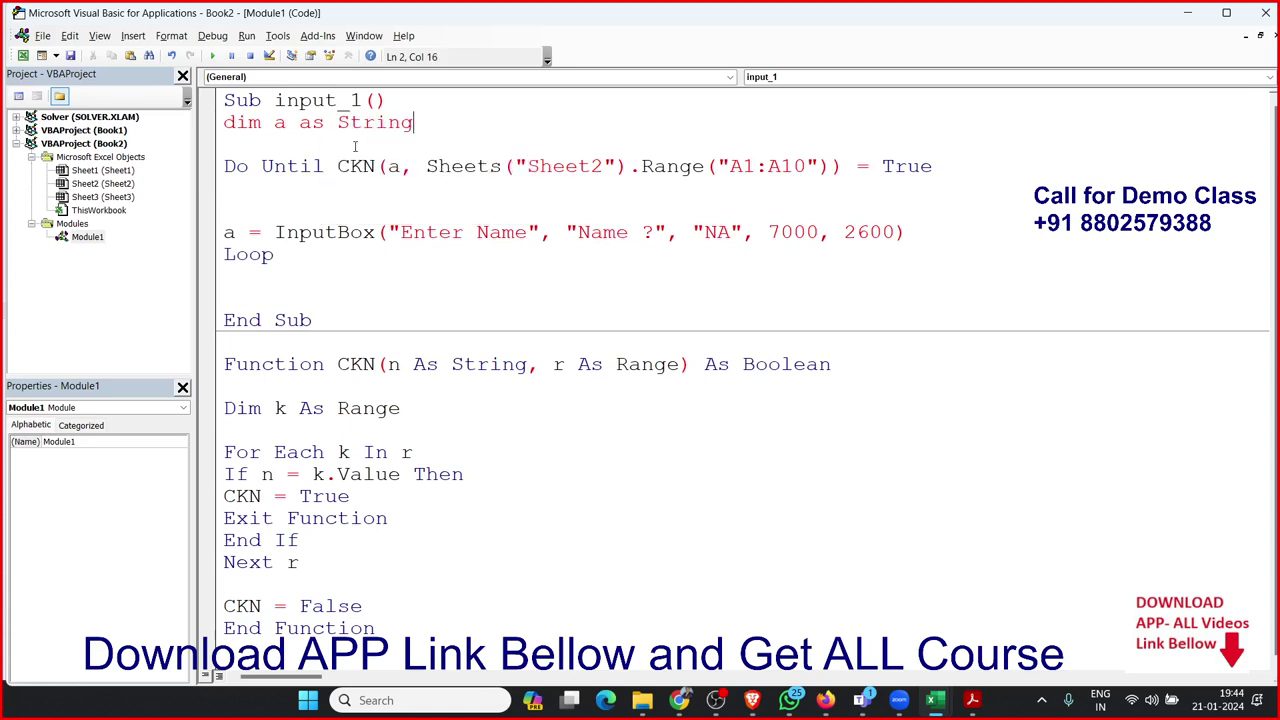
left_click(422, 204)
Rerun input_1, change the invalid Next variable to Next k, and leave break mode
left_click(209, 57)
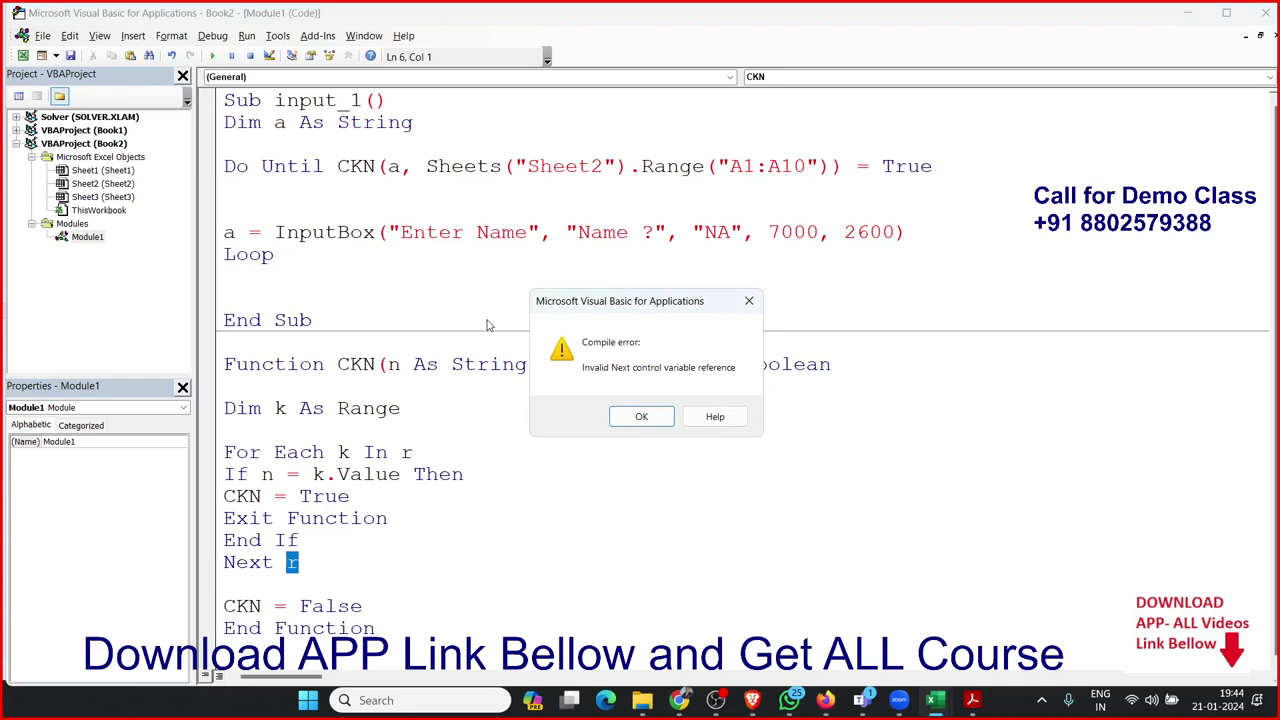
left_click(636, 413)
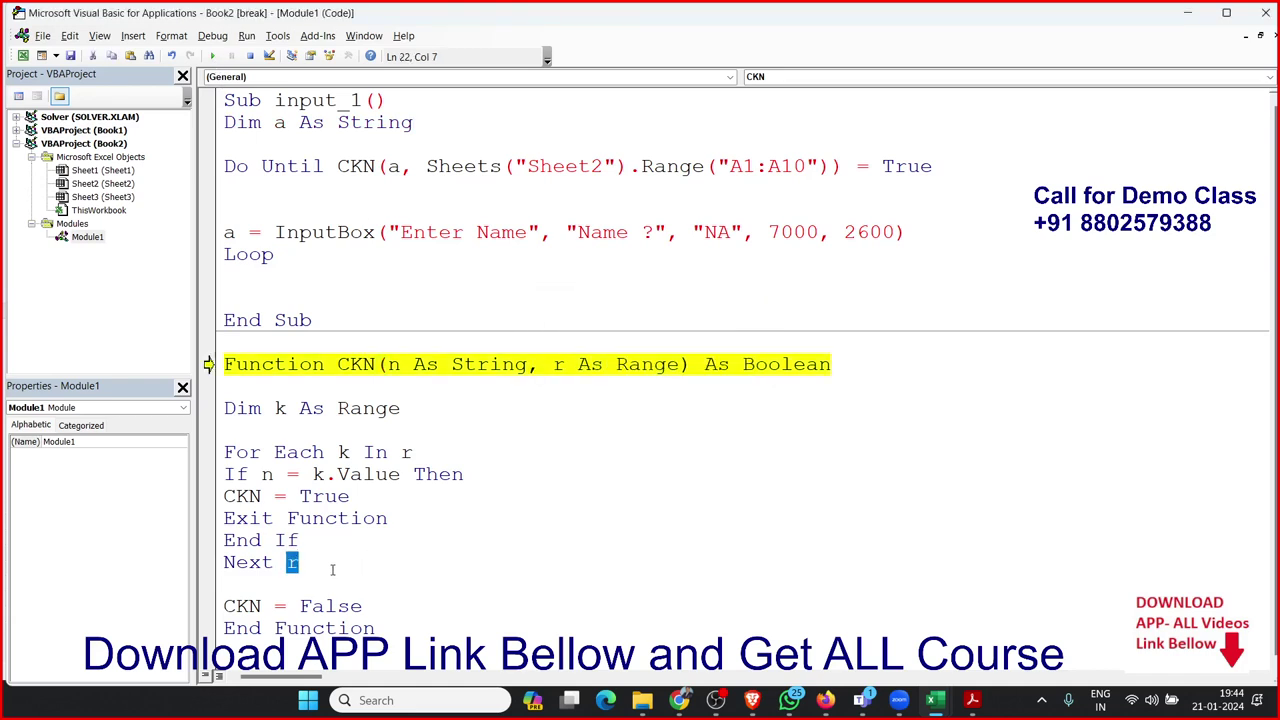
type("k")
left_click(375, 518)
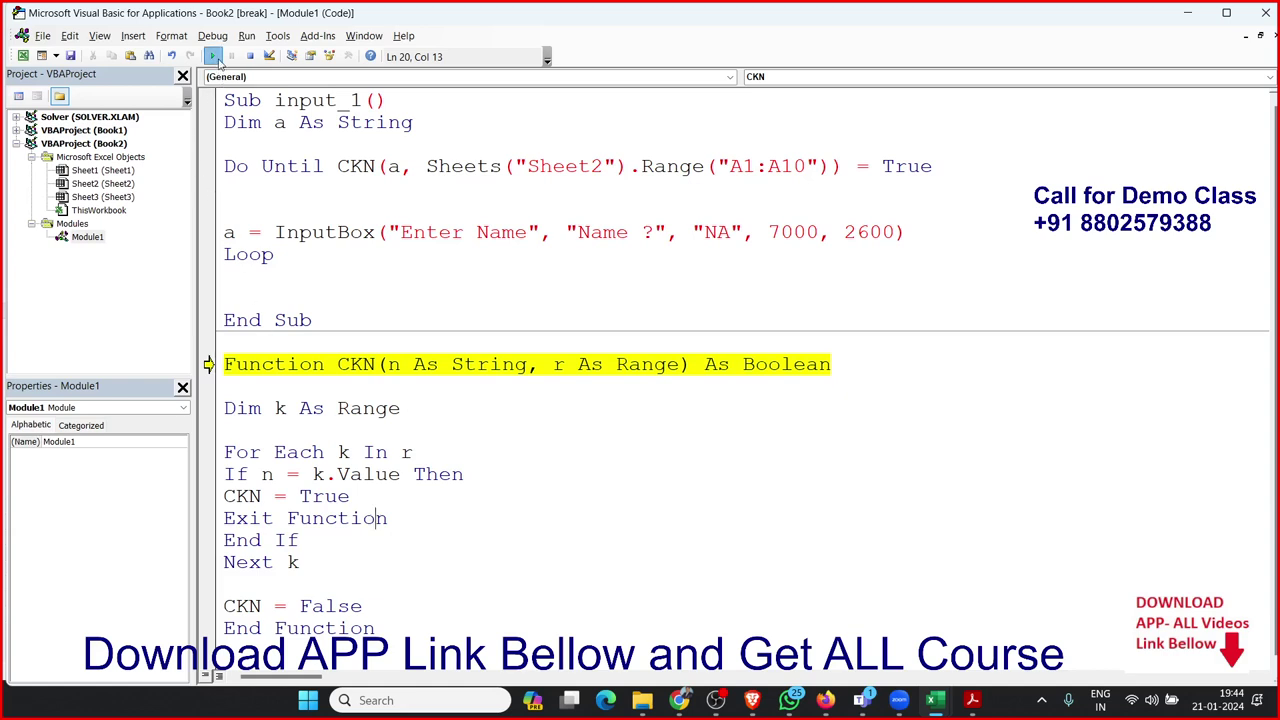
left_click(212, 56)
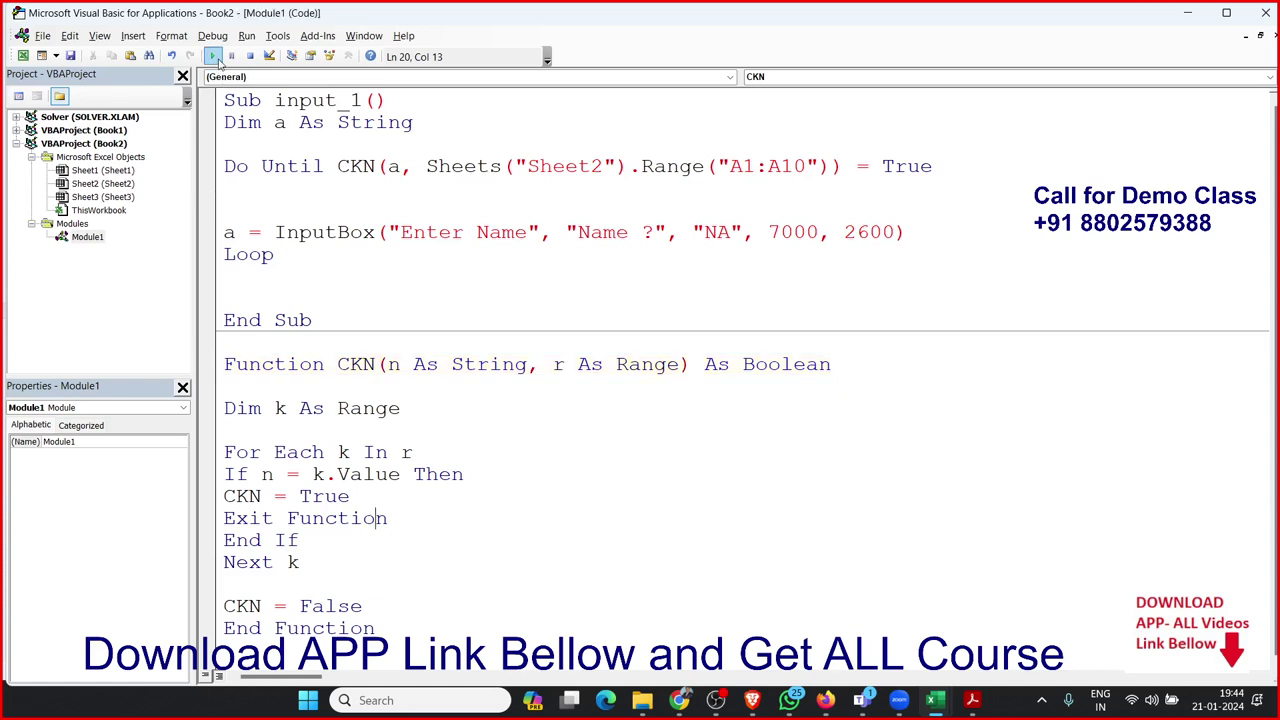
left_click(342, 192)
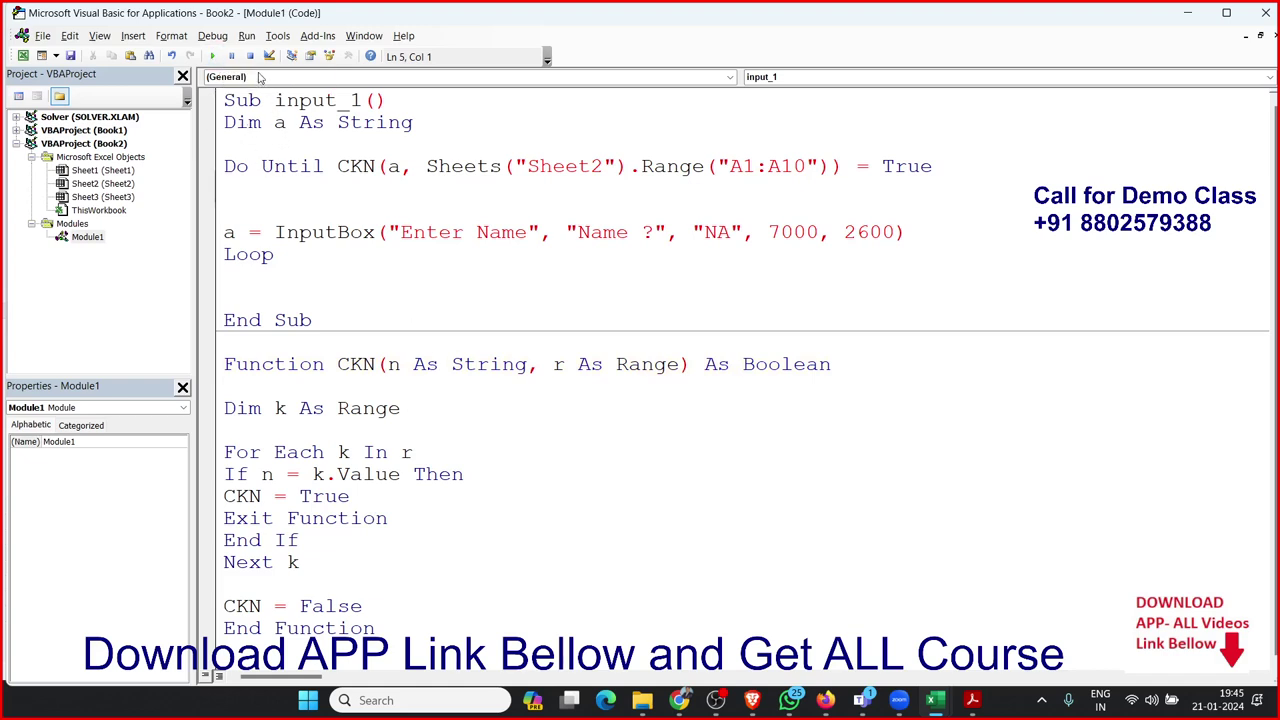
After checking the worksheet's names, change Range("A1:A10") to Range("A1:A8") in the loop condition
left_click(287, 249)
key("alt+F11")
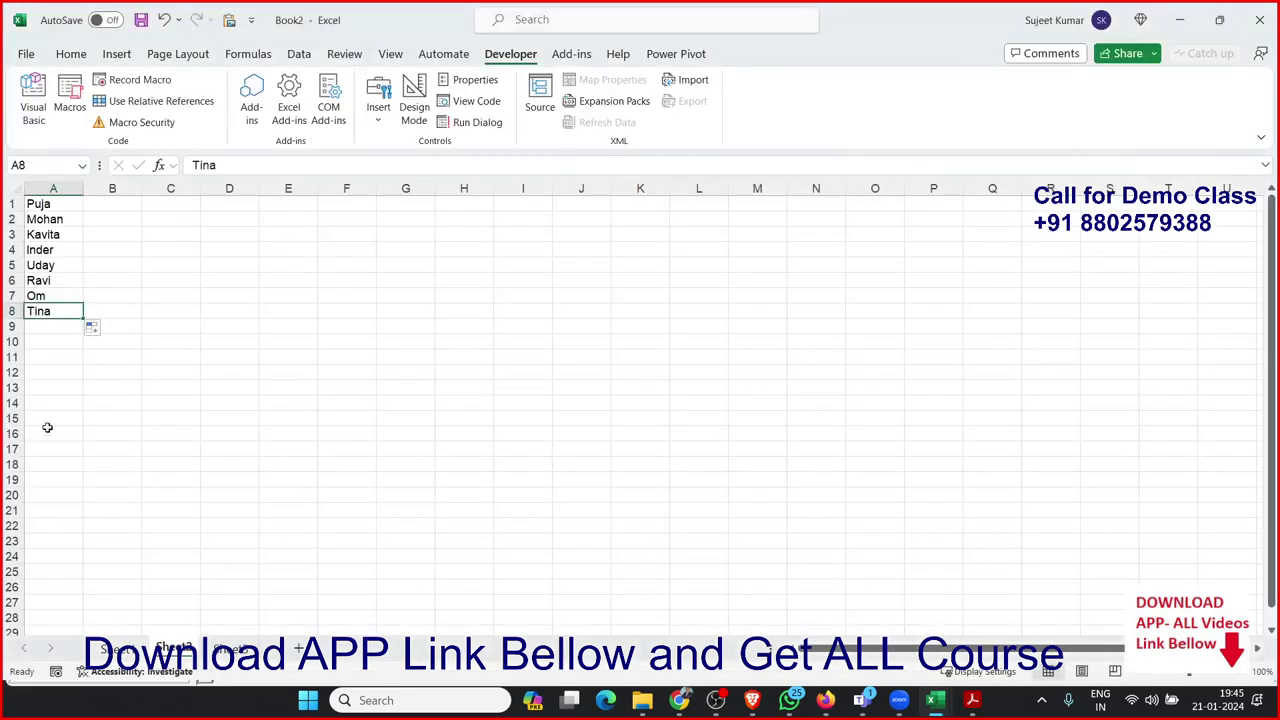
key("alt+F11")
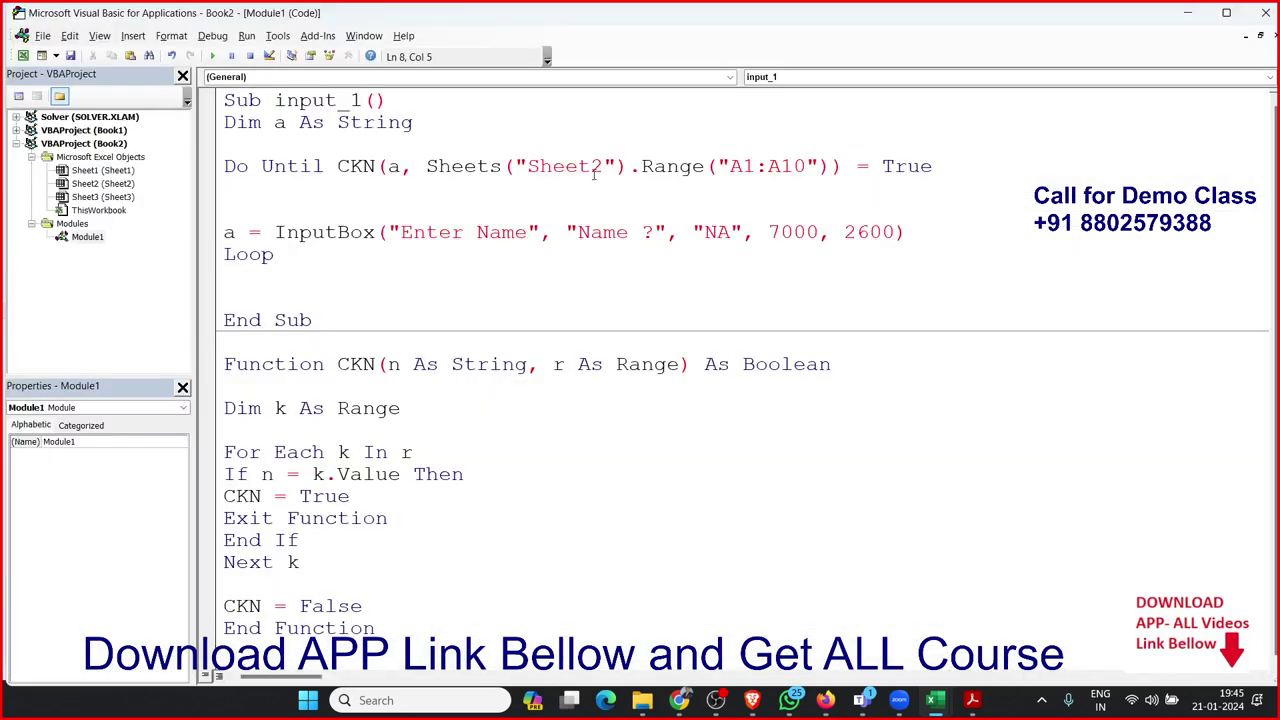
left_click(780, 166)
key("Delete")
key("Delete")
type("8")
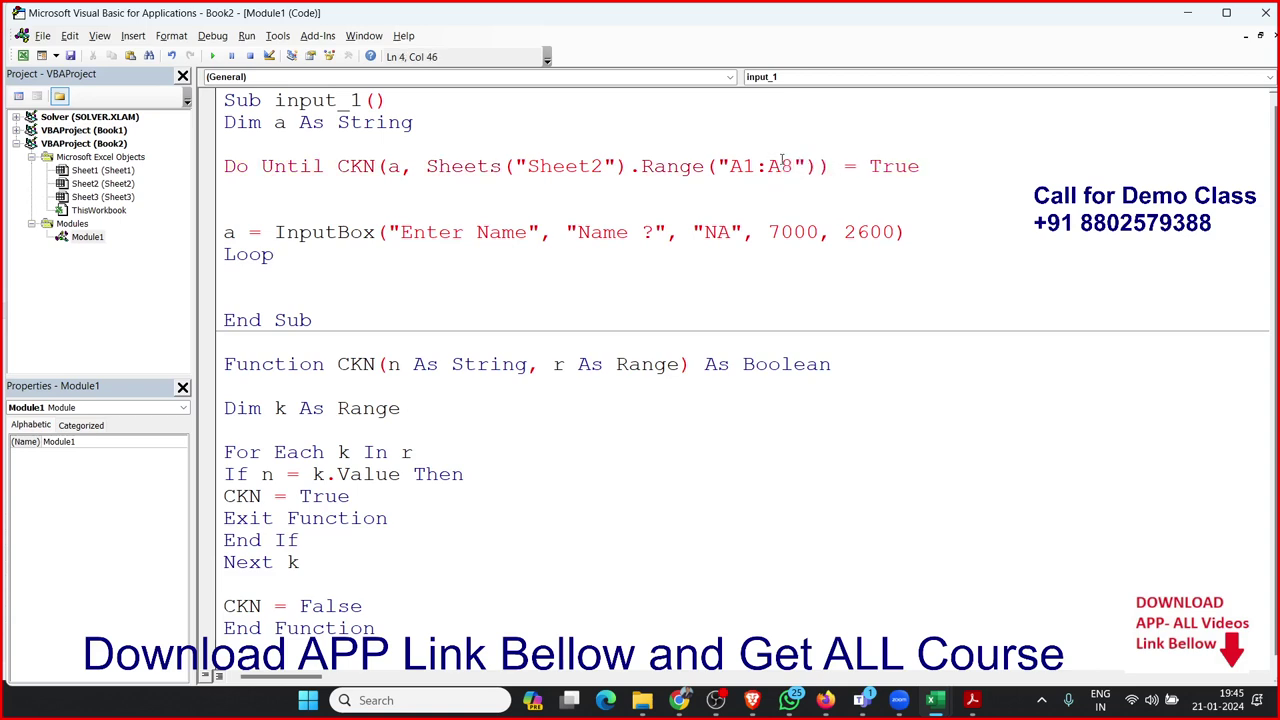
left_click(739, 188)
left_click(212, 56)
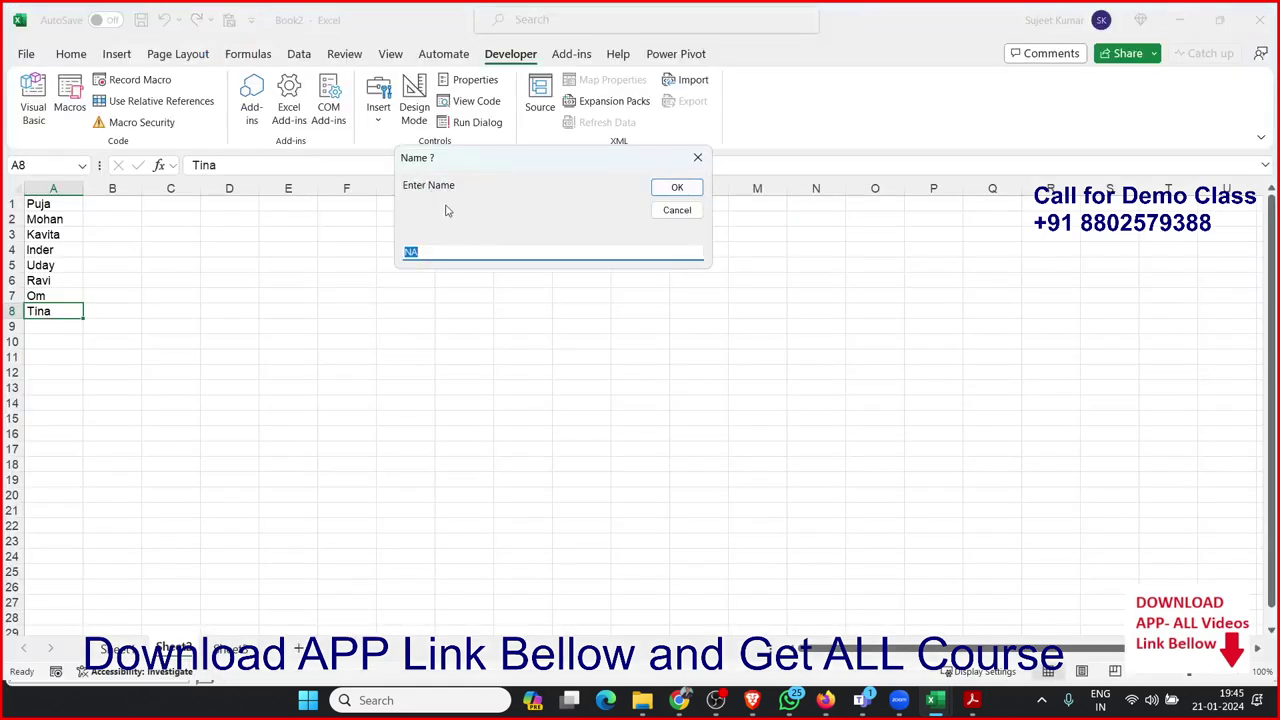
type("Puja")
left_click(677, 187)
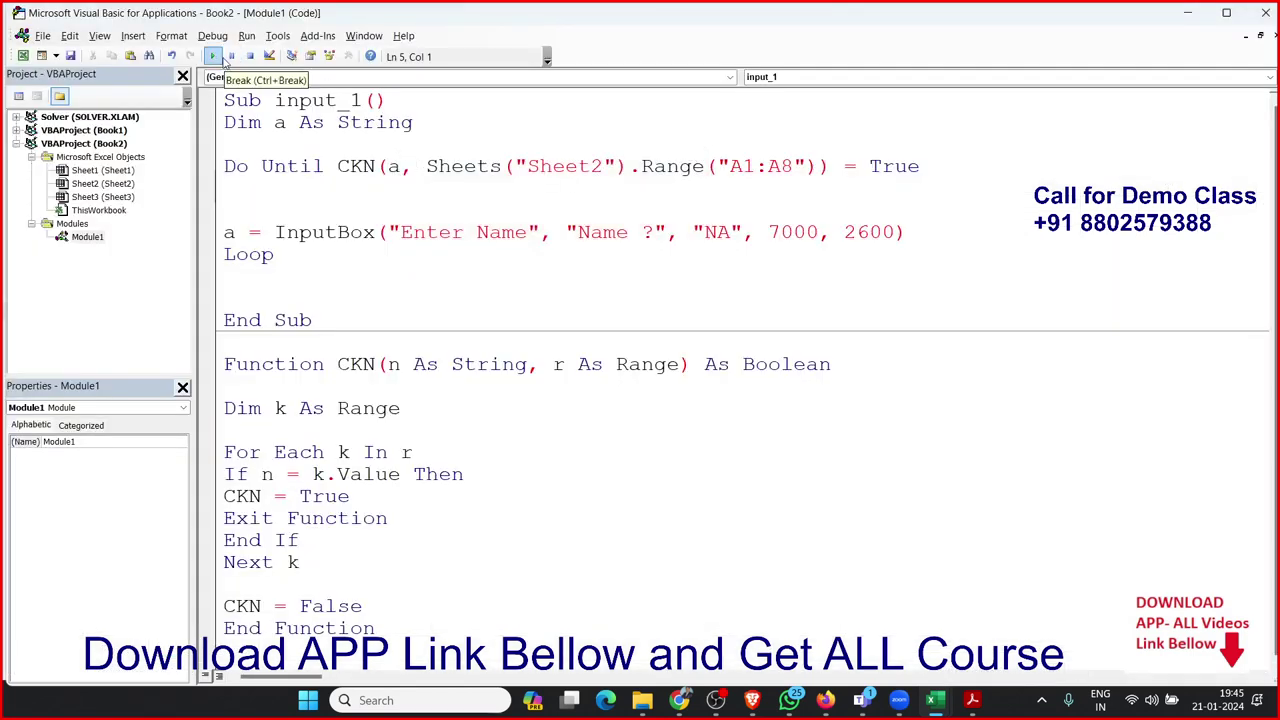
left_click(214, 56)
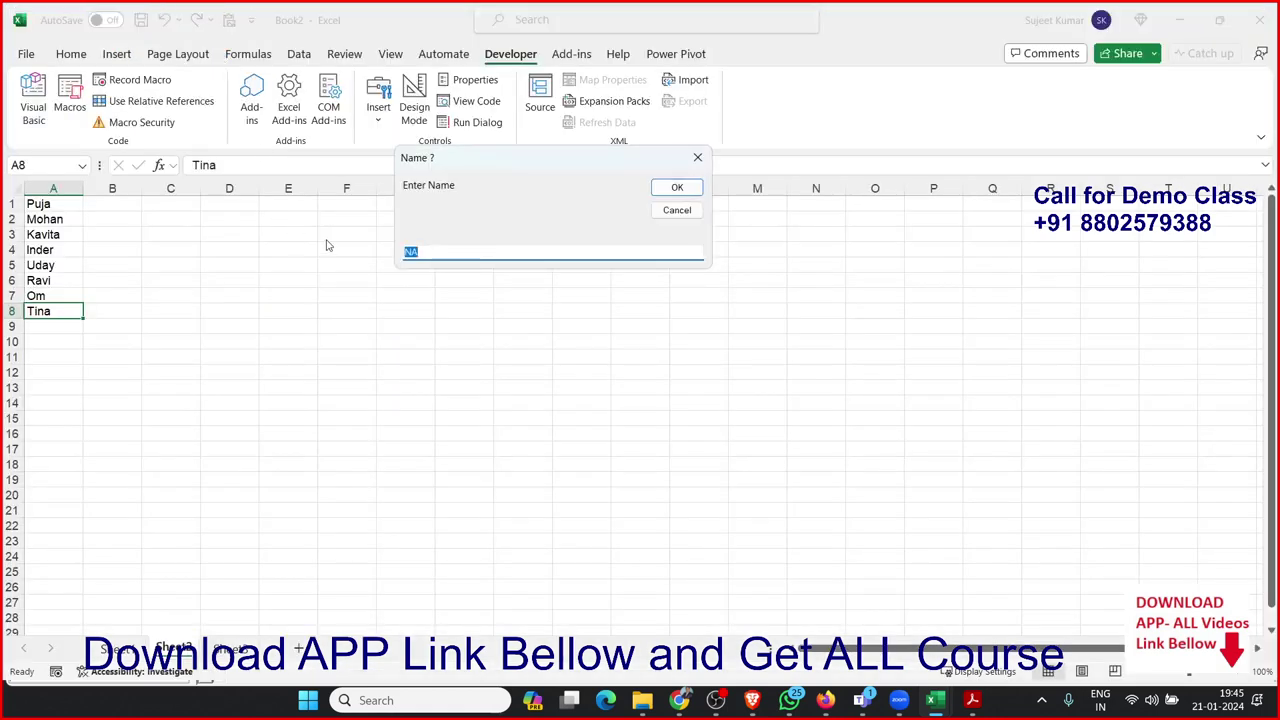
type("Suj")
type("eet")
left_click(673, 190)
type("Ravi")
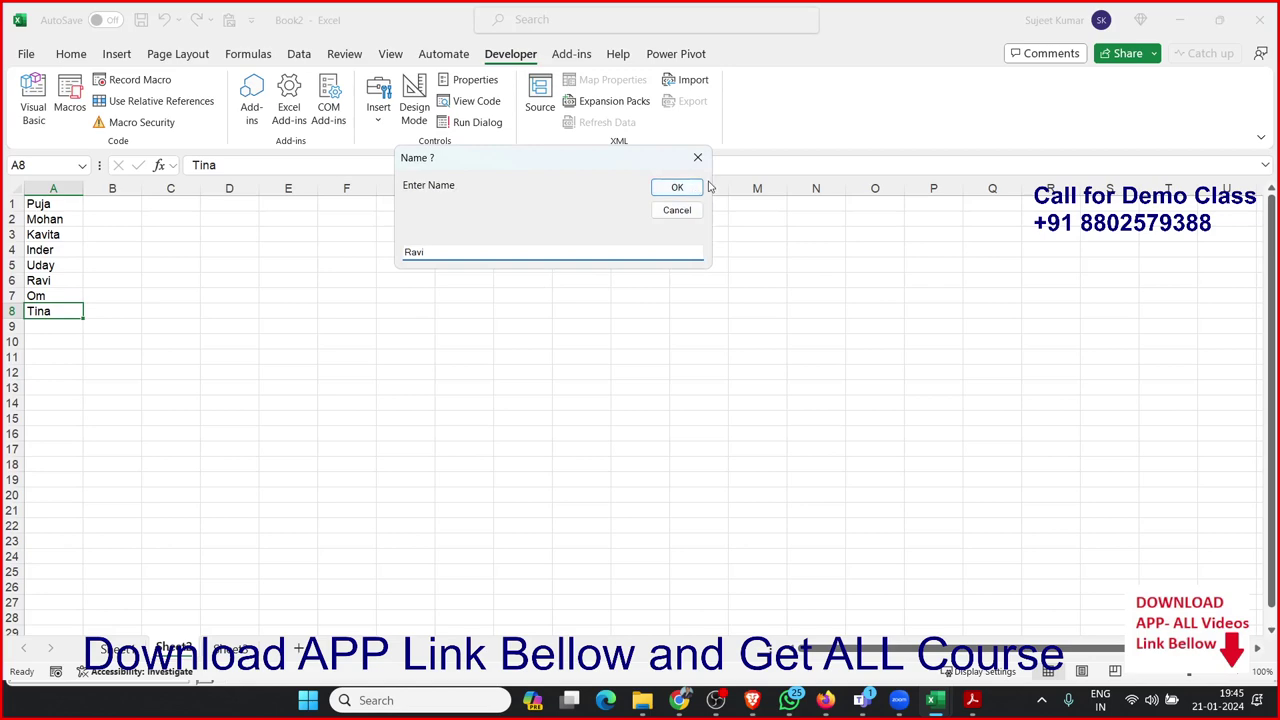
left_click(676, 187)
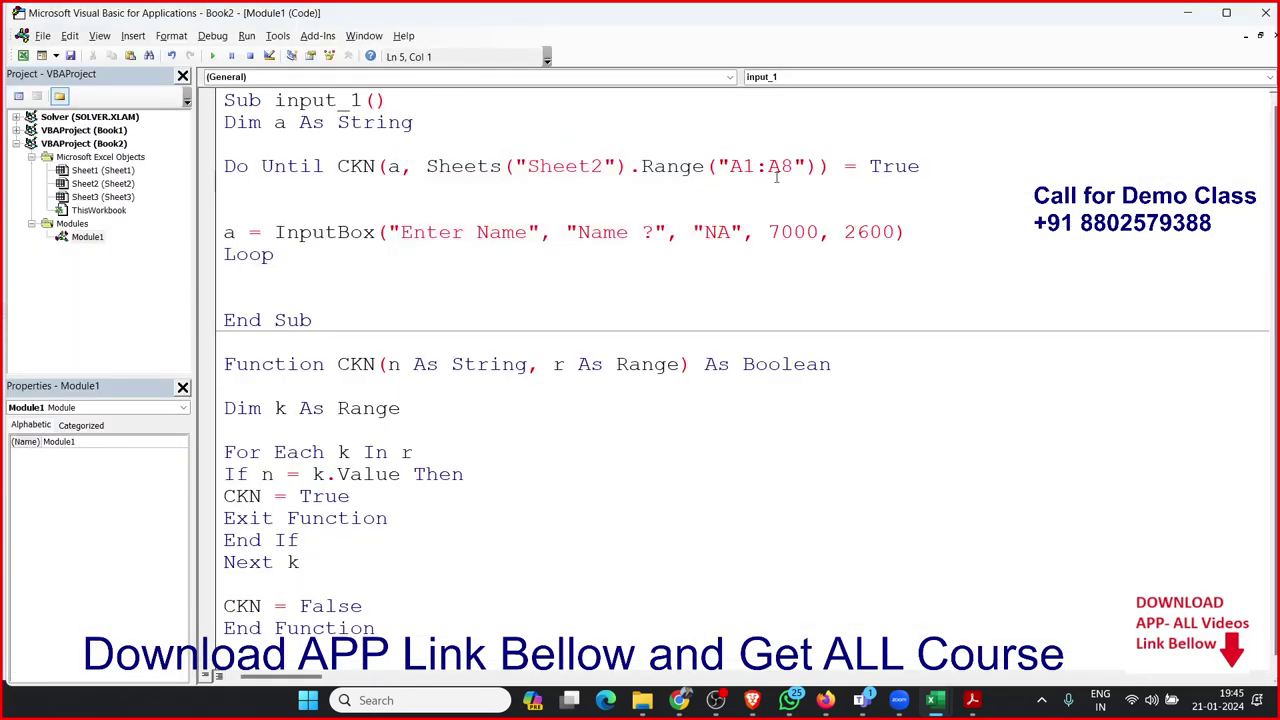
Change the range end from A8 back to A10 and run the macro
double_click(779, 170)
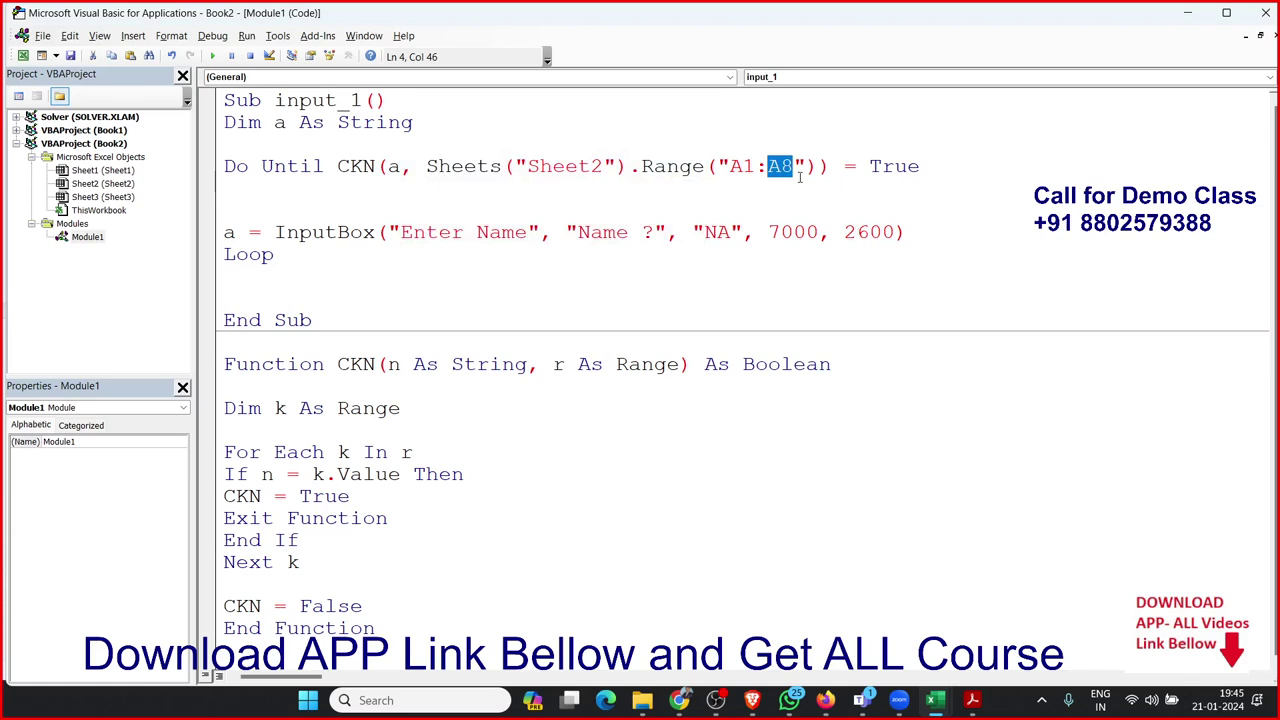
key("Left")
key("Delete")
type("10")
left_click(734, 186)
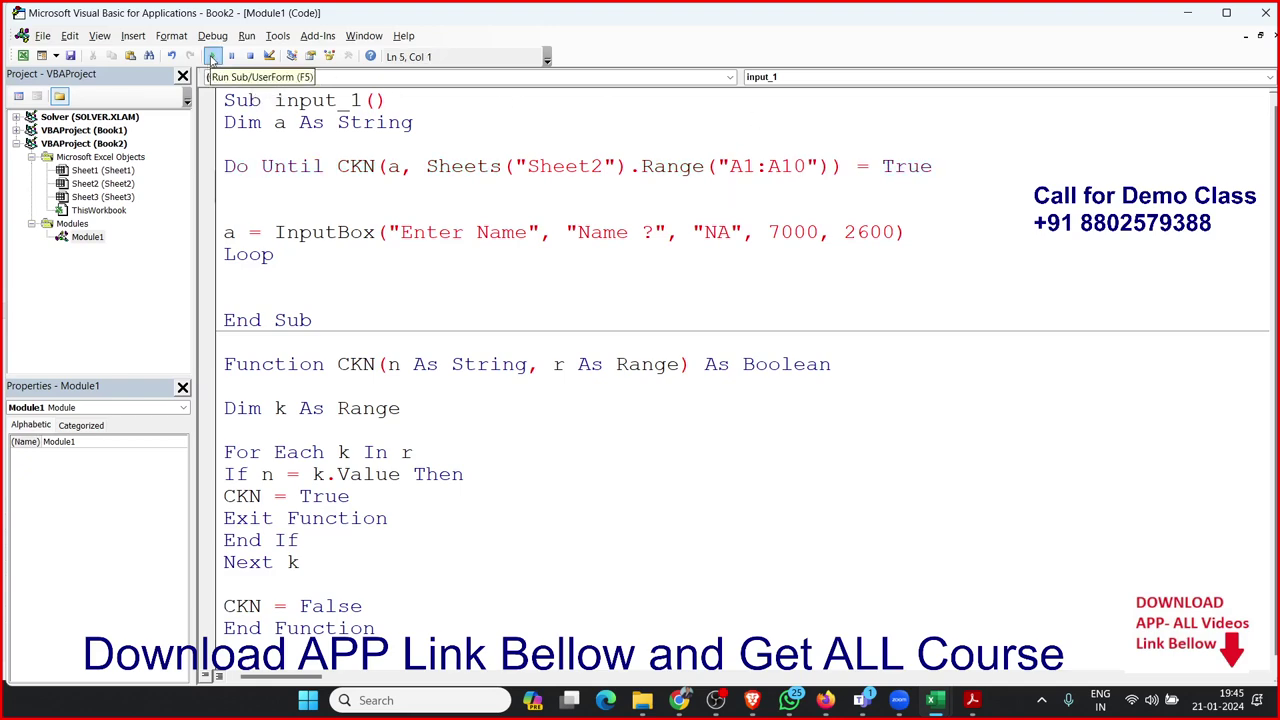
left_click(212, 58)
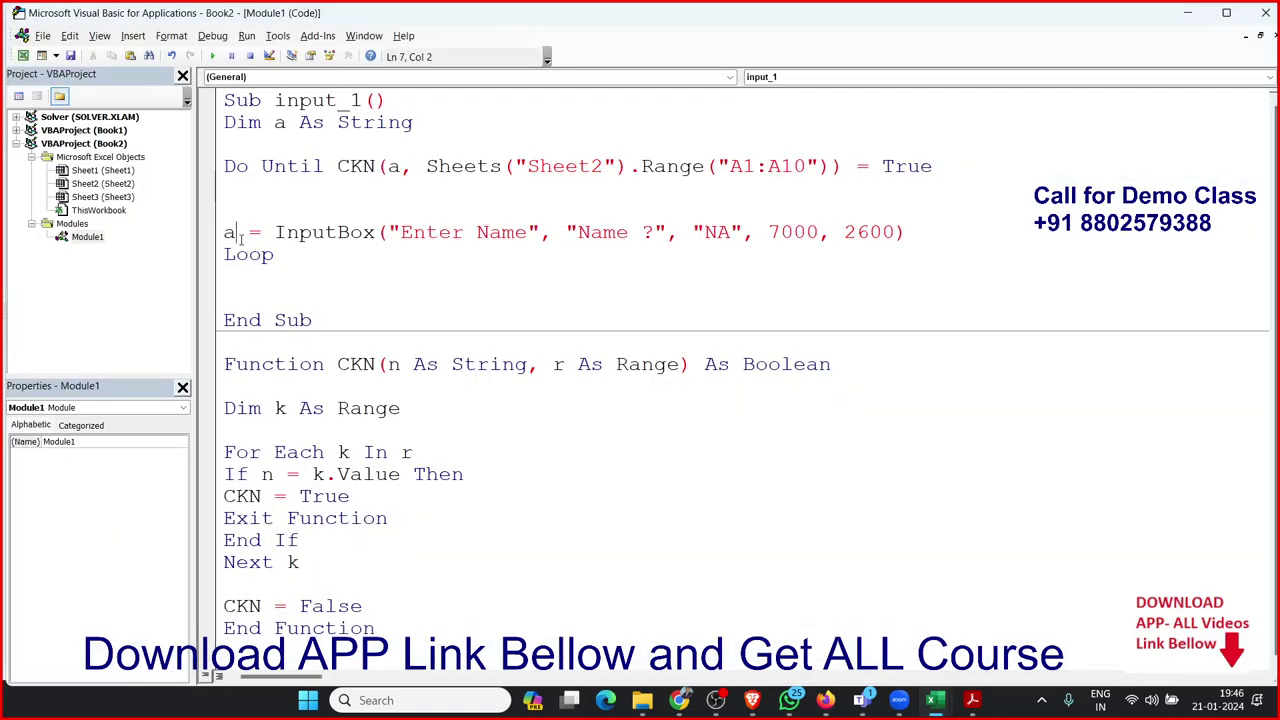
Inspect a and the CKN call, then check the blank cells A9:A13 on the worksheet
left_click_drag(234, 236, 218, 237)
double_click(358, 166)
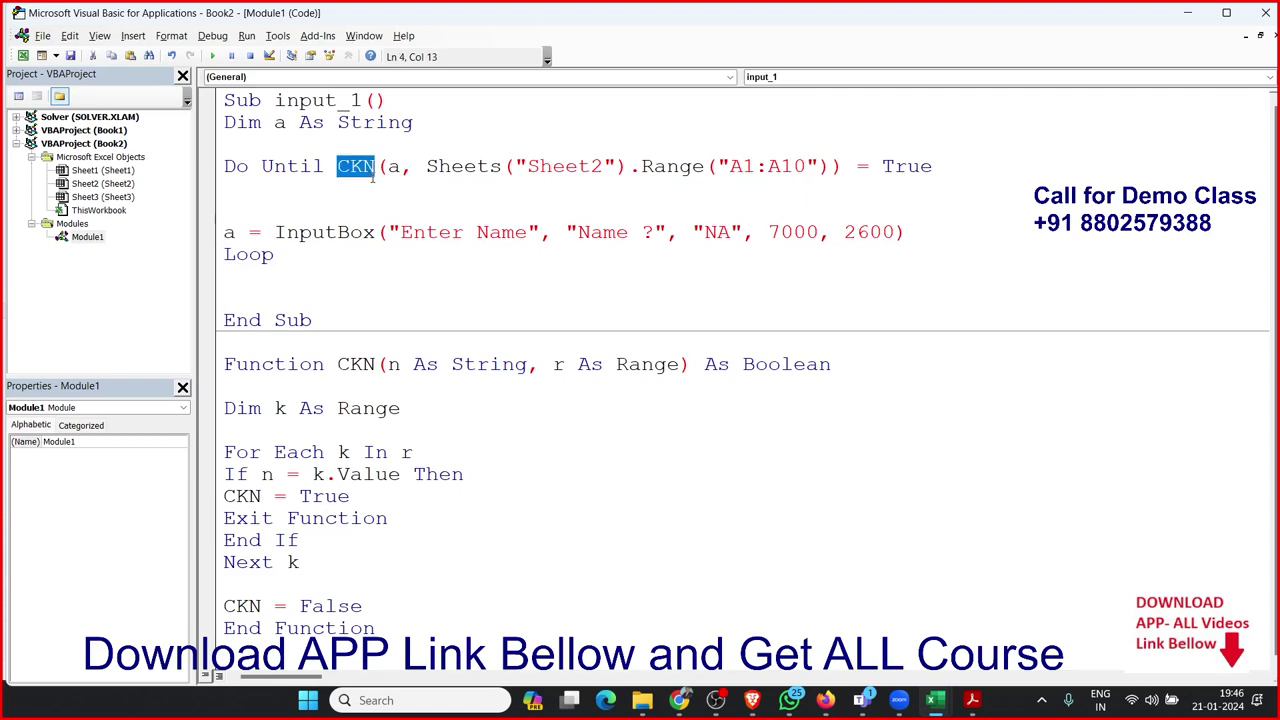
key("alt+F11")
left_click_drag(62, 331, 61, 388)
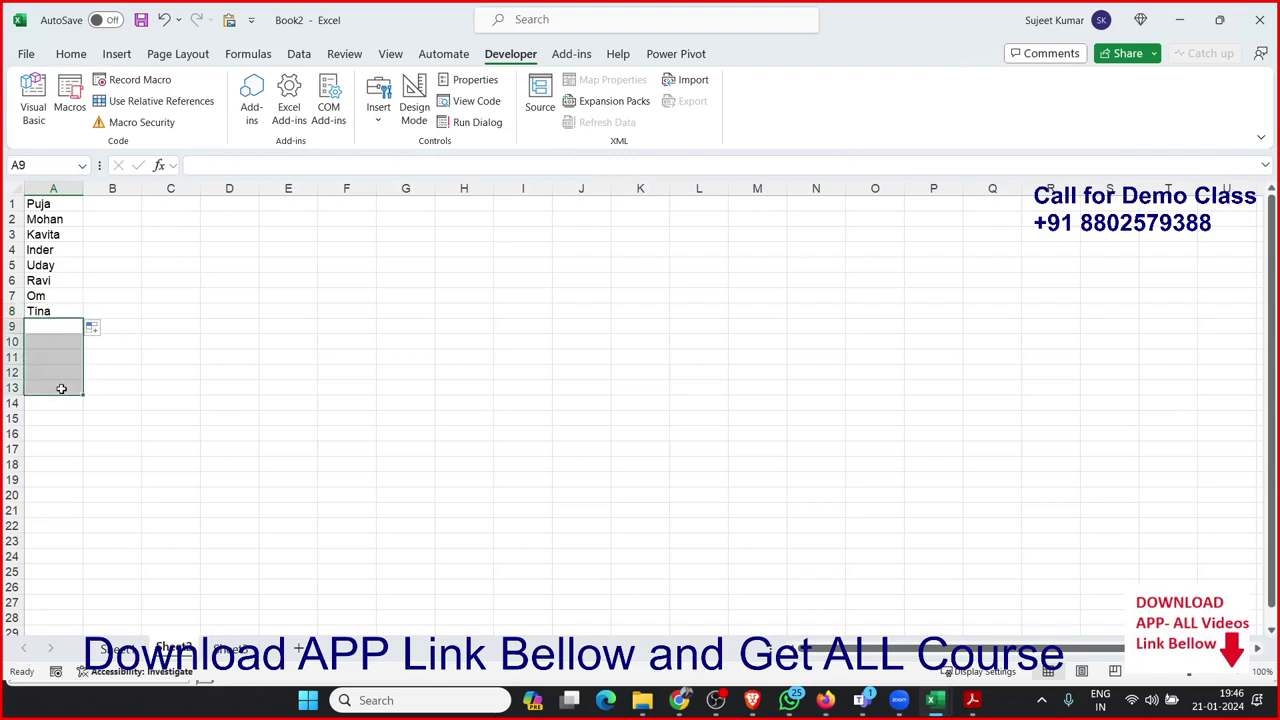
key("alt+F11")
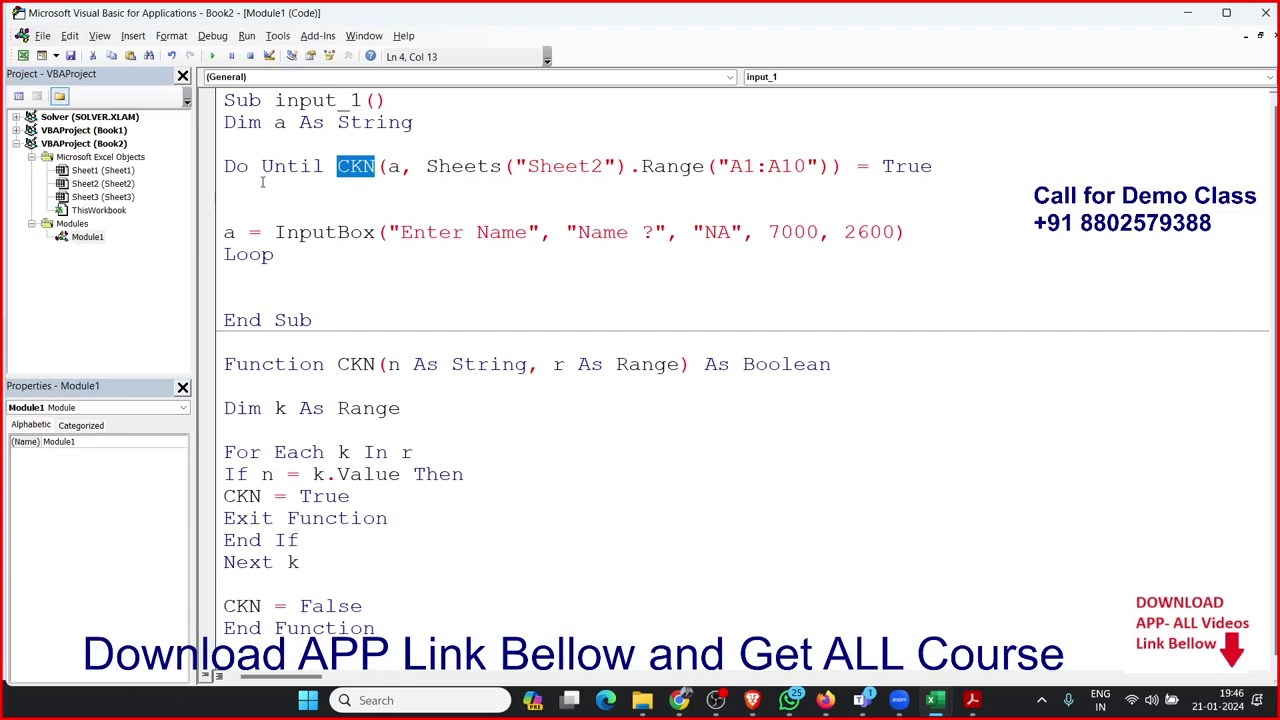
Add a = "N/A" on the line below Dim a As String
left_click(336, 143)
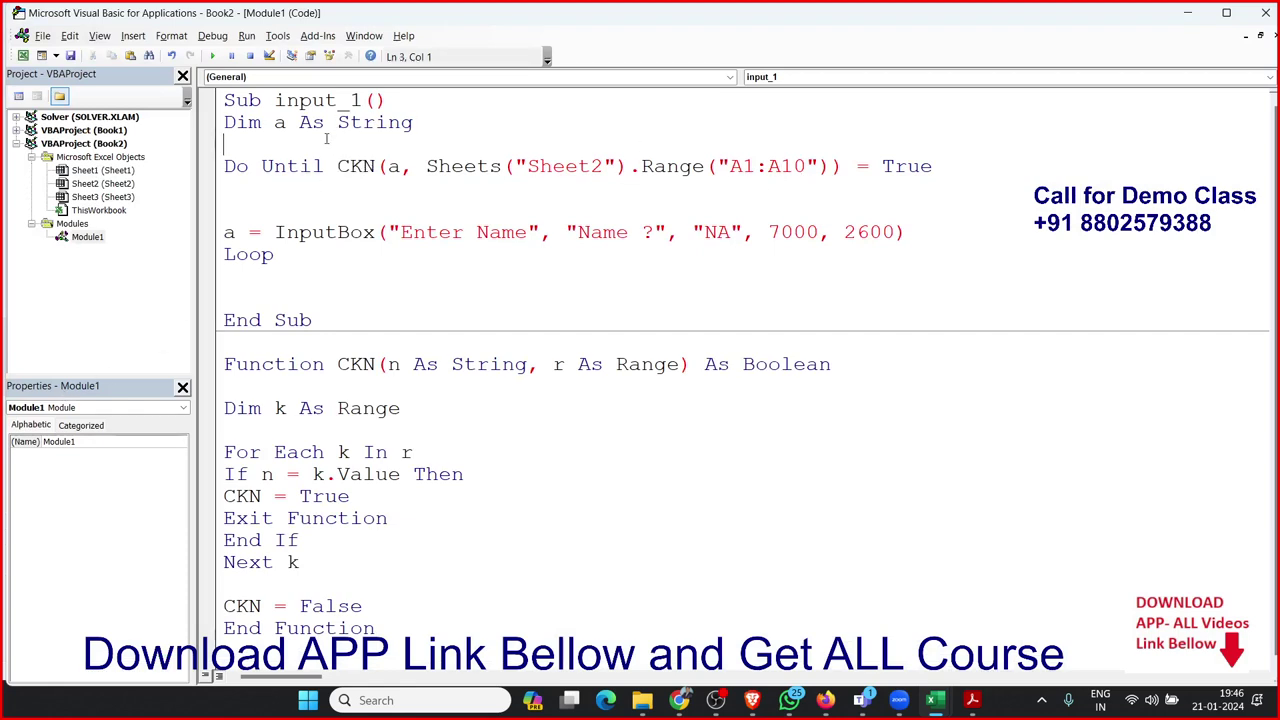
type("a=")
type("\"AN")
key("BackSpace")
type("?N")
key("BackSpace")
key("BackSpace")
key("BackSpace")
type("N/A")
type("\"")
key("Return")
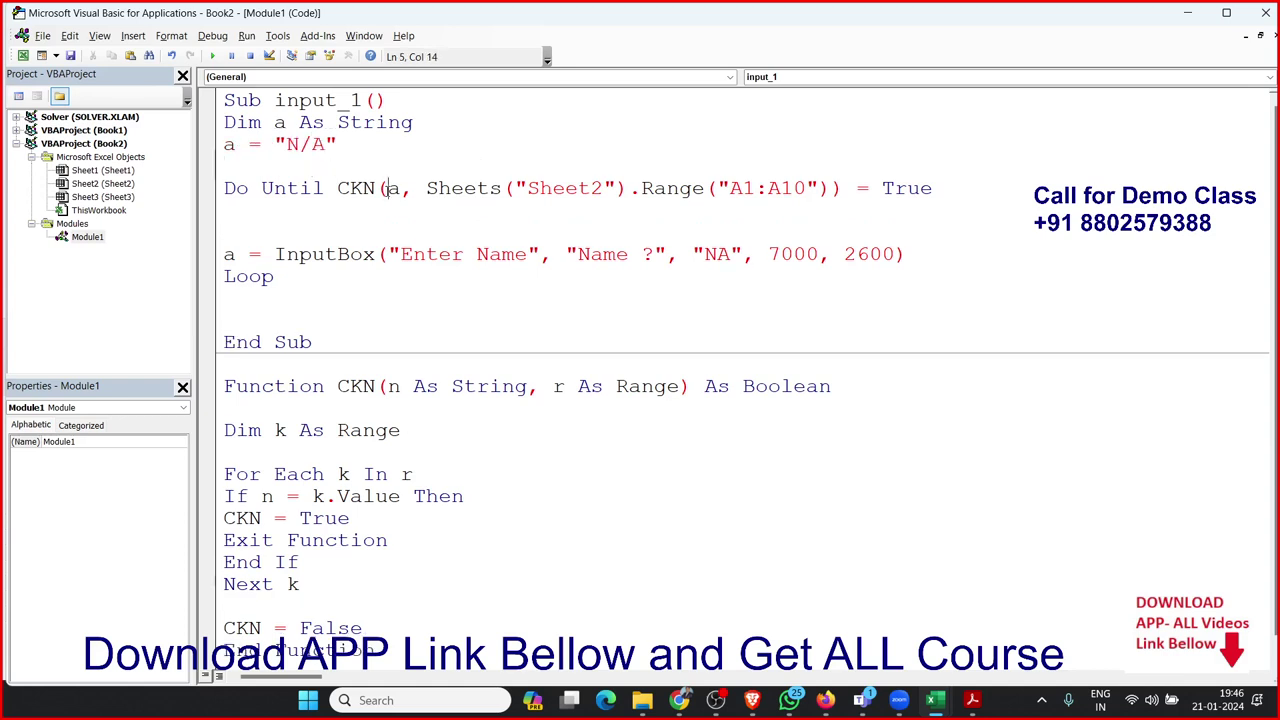
Highlight a's declaration, its argument in the CKN call and CKN's n As String parameter
double_click(390, 191)
left_click_drag(338, 146, 215, 125)
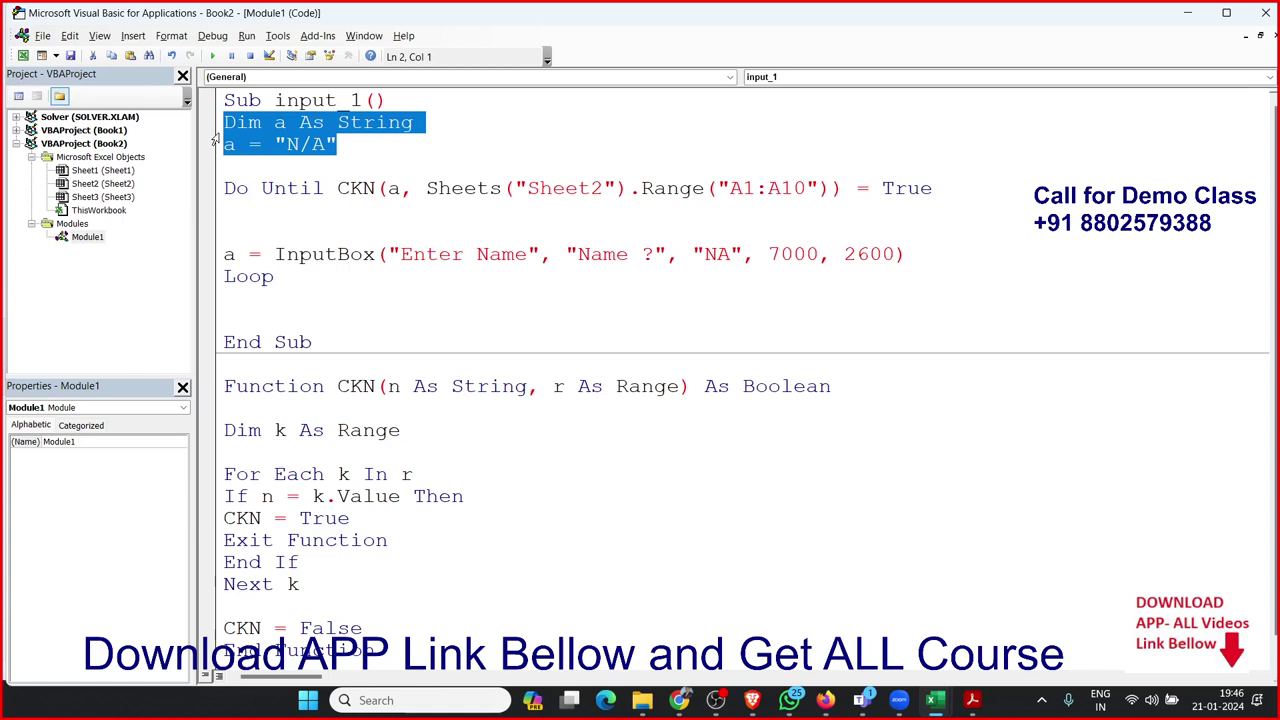
left_click(375, 281)
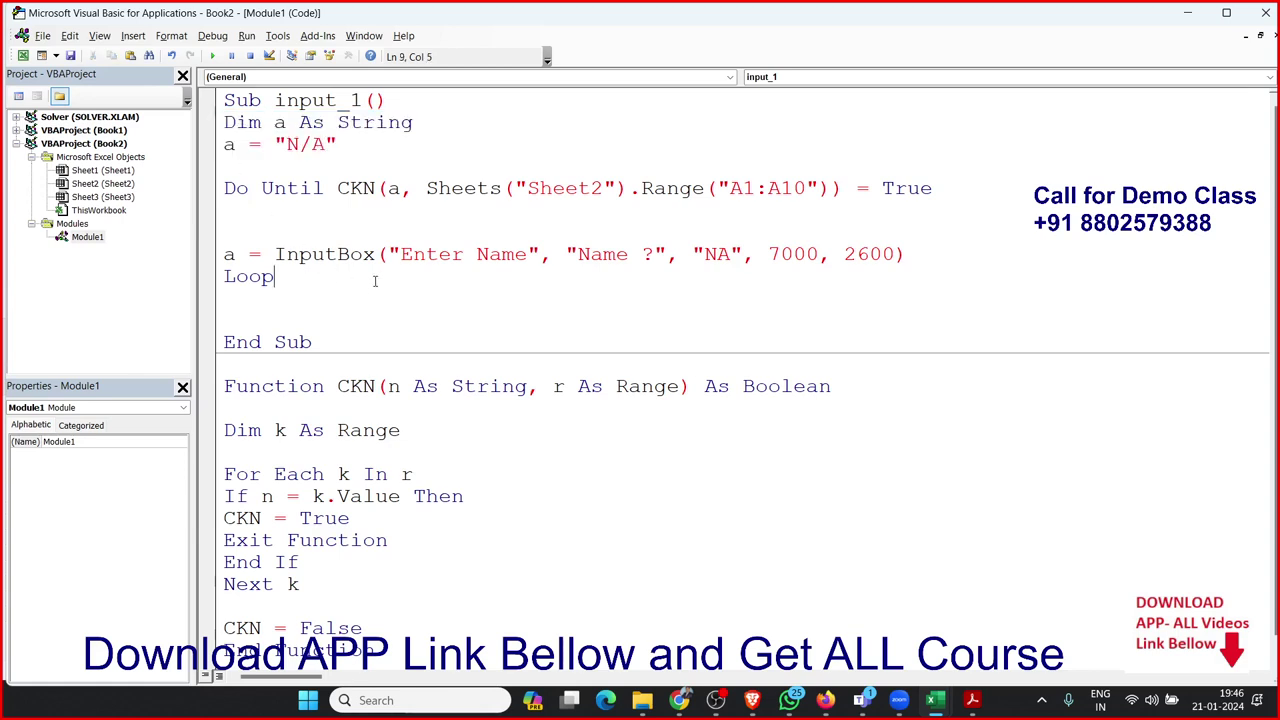
left_click(386, 190)
double_click(390, 190)
left_click_drag(388, 386, 532, 386)
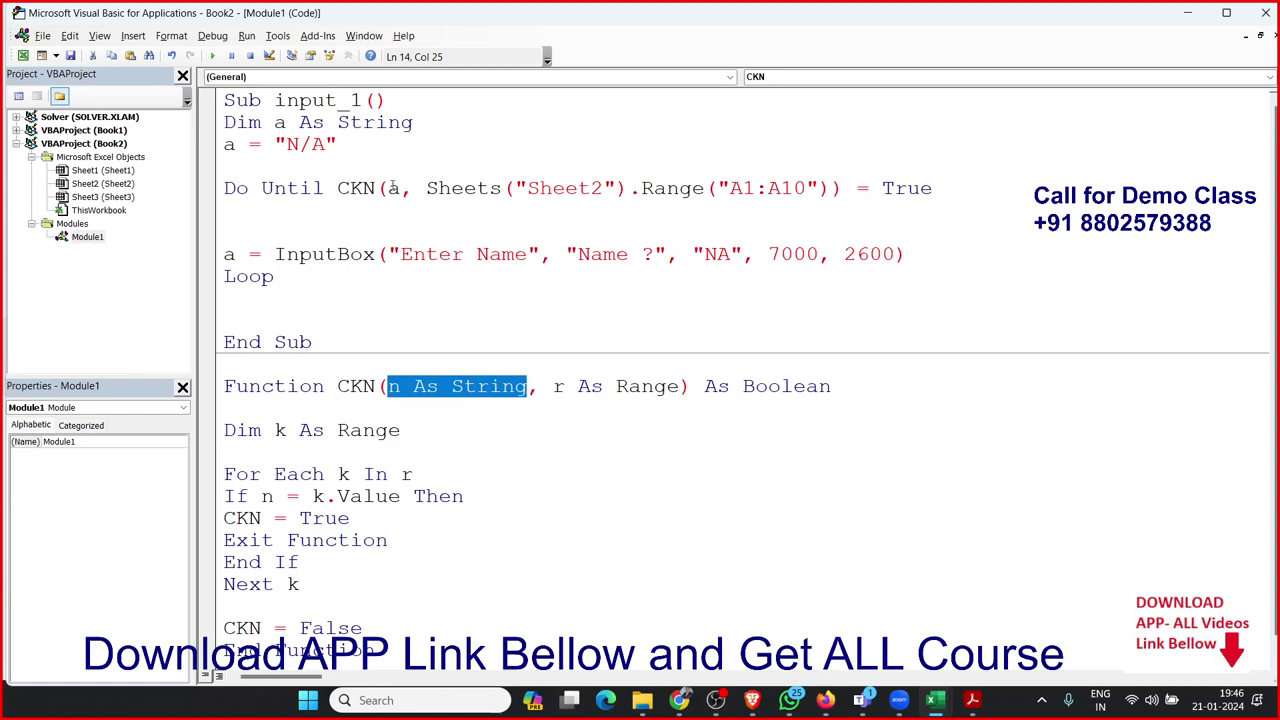
left_click_drag(388, 188, 412, 190)
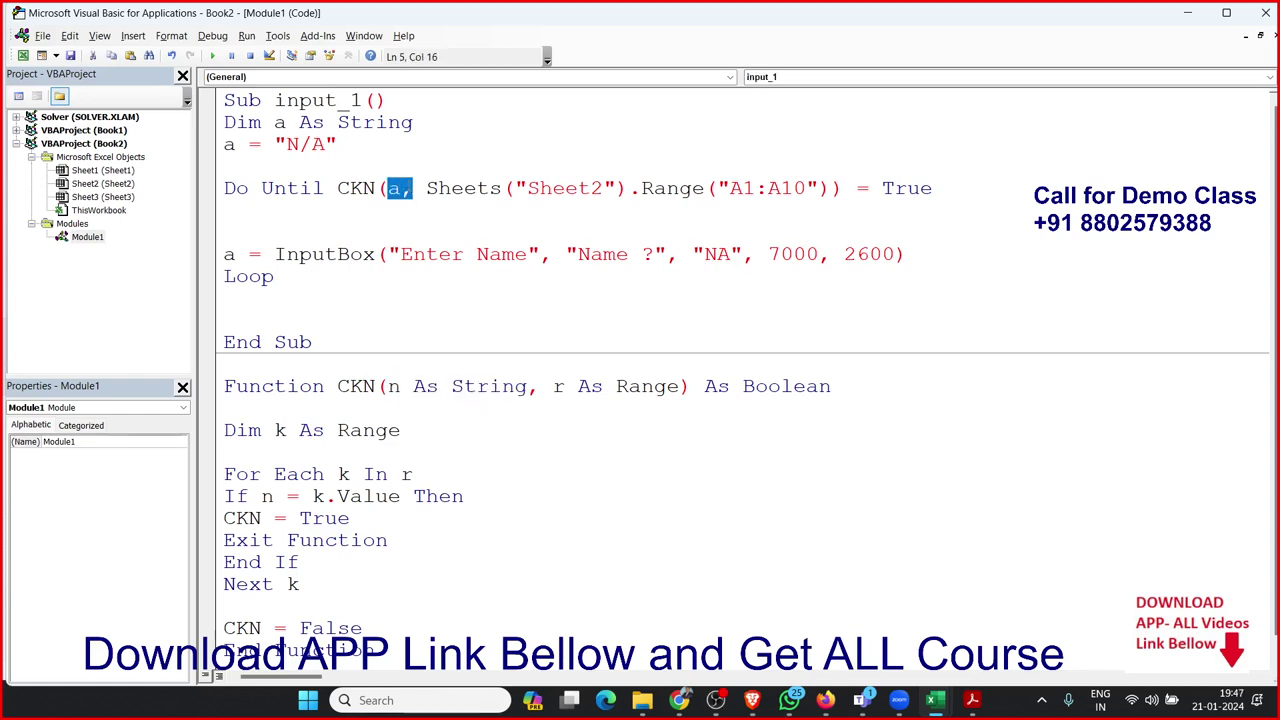
left_click_drag(414, 122, 236, 122)
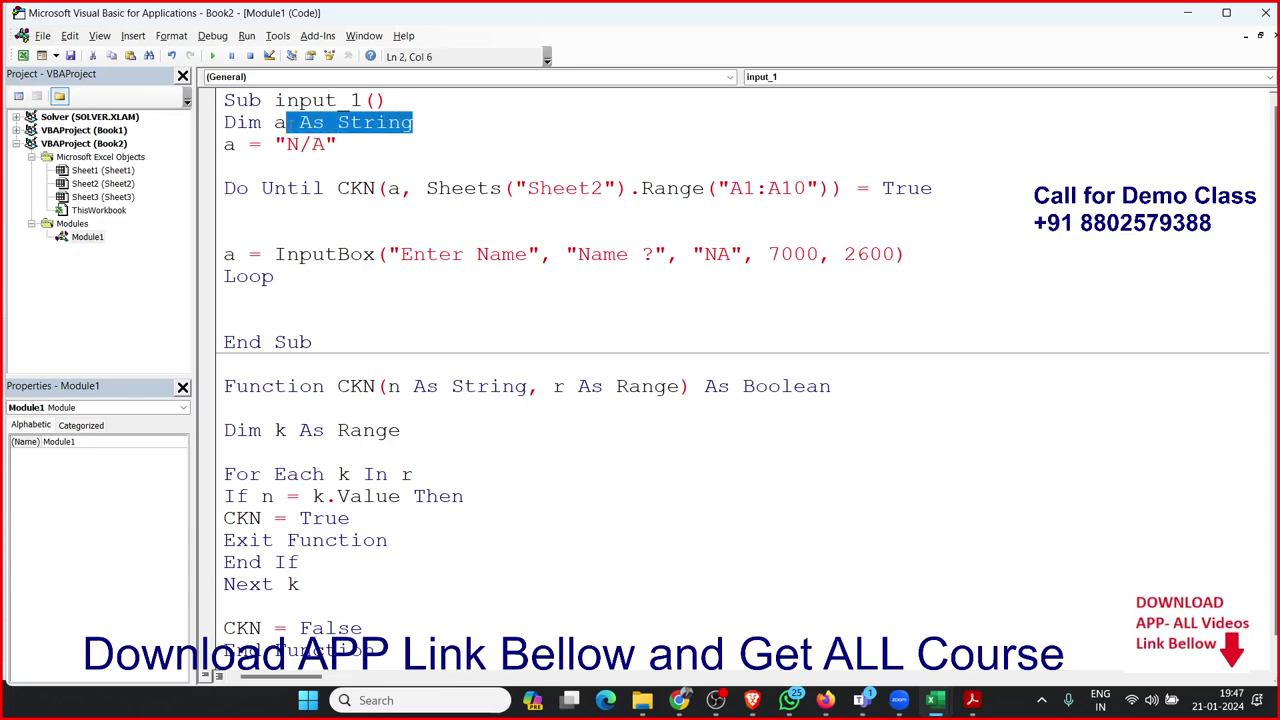
left_click(268, 166)
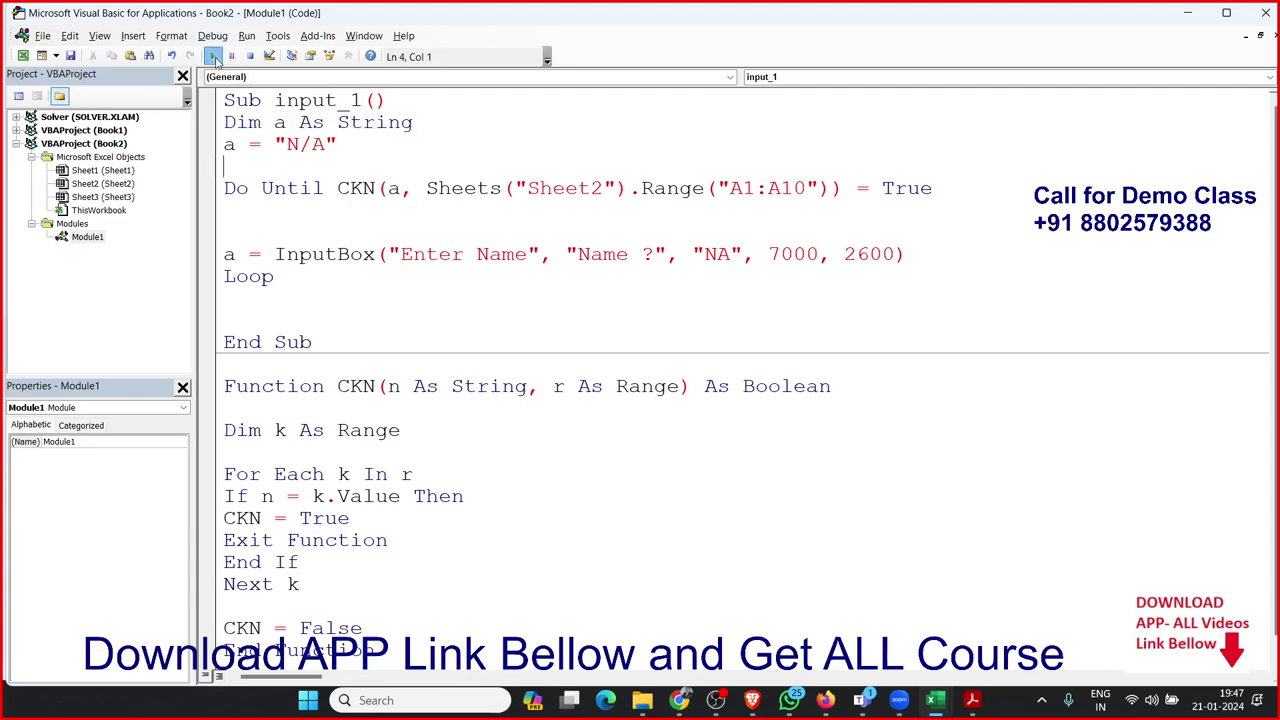
left_click(214, 57)
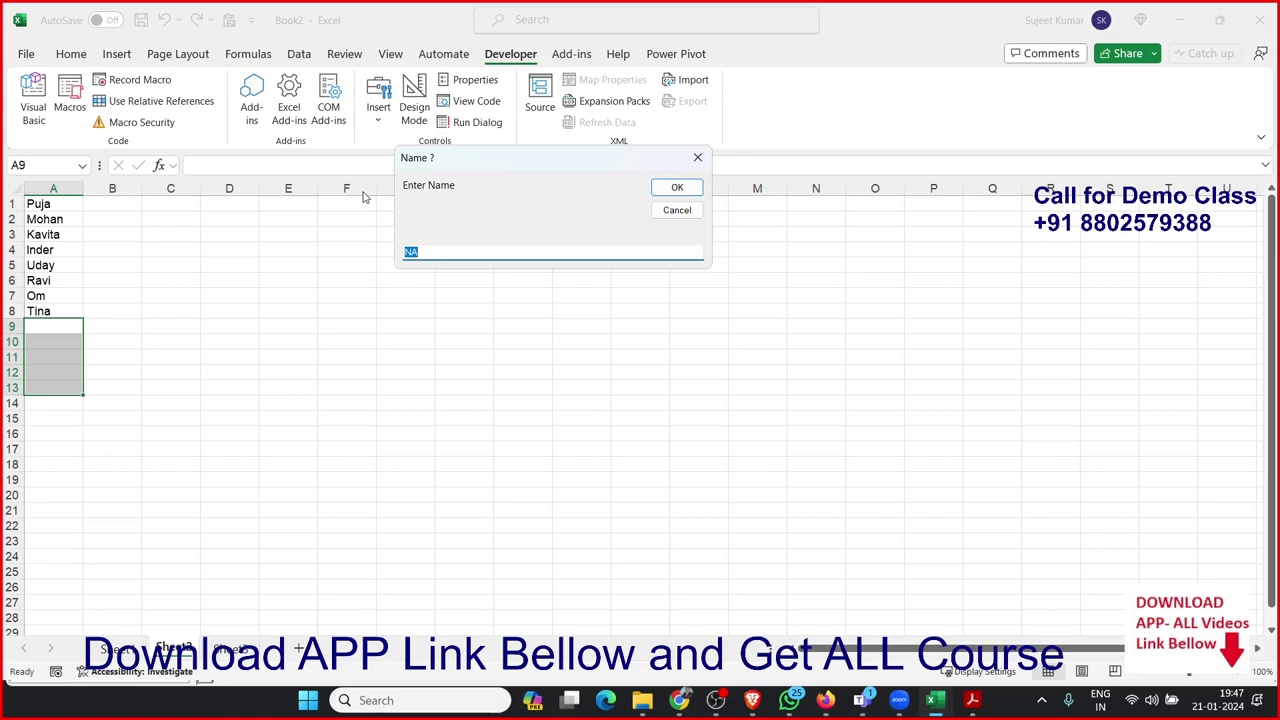
type("OM")
left_click(677, 187)
type("Om")
left_click(672, 190)
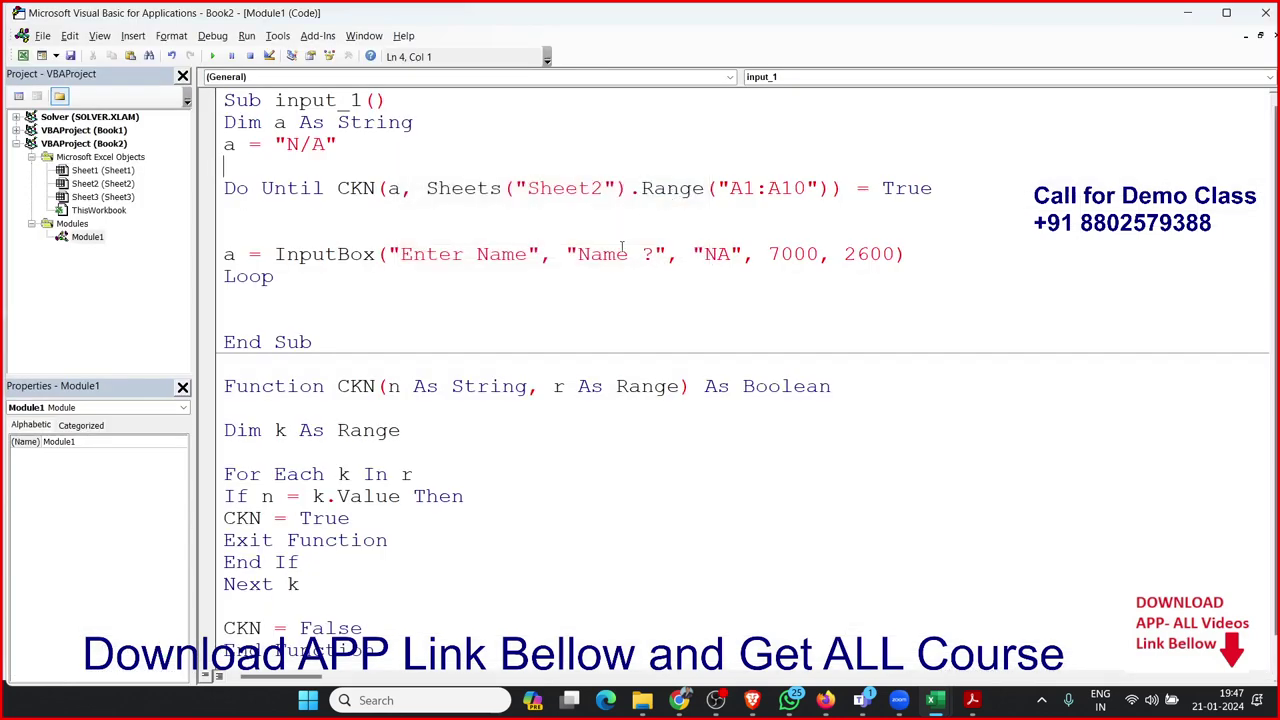
Wrap n in UCase() on CKN's If line
left_click(613, 270)
scroll(385, 428, "down", 1)
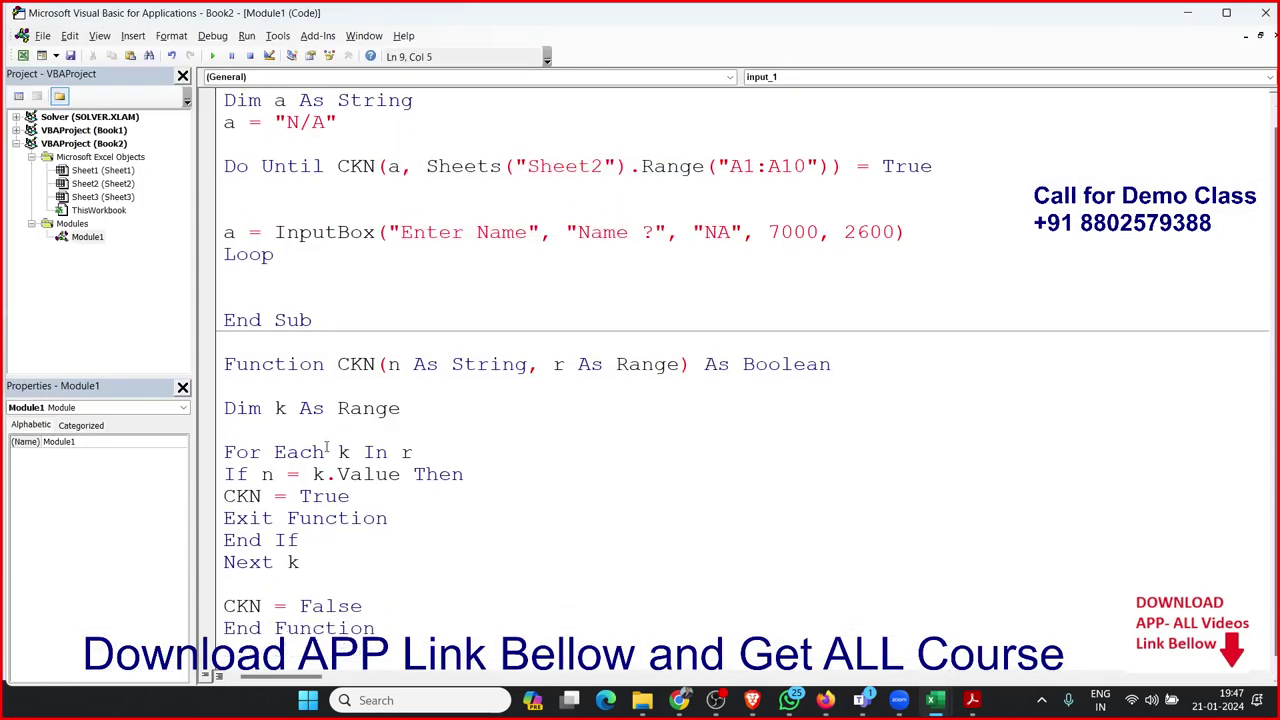
left_click(262, 474)
type("ucase")
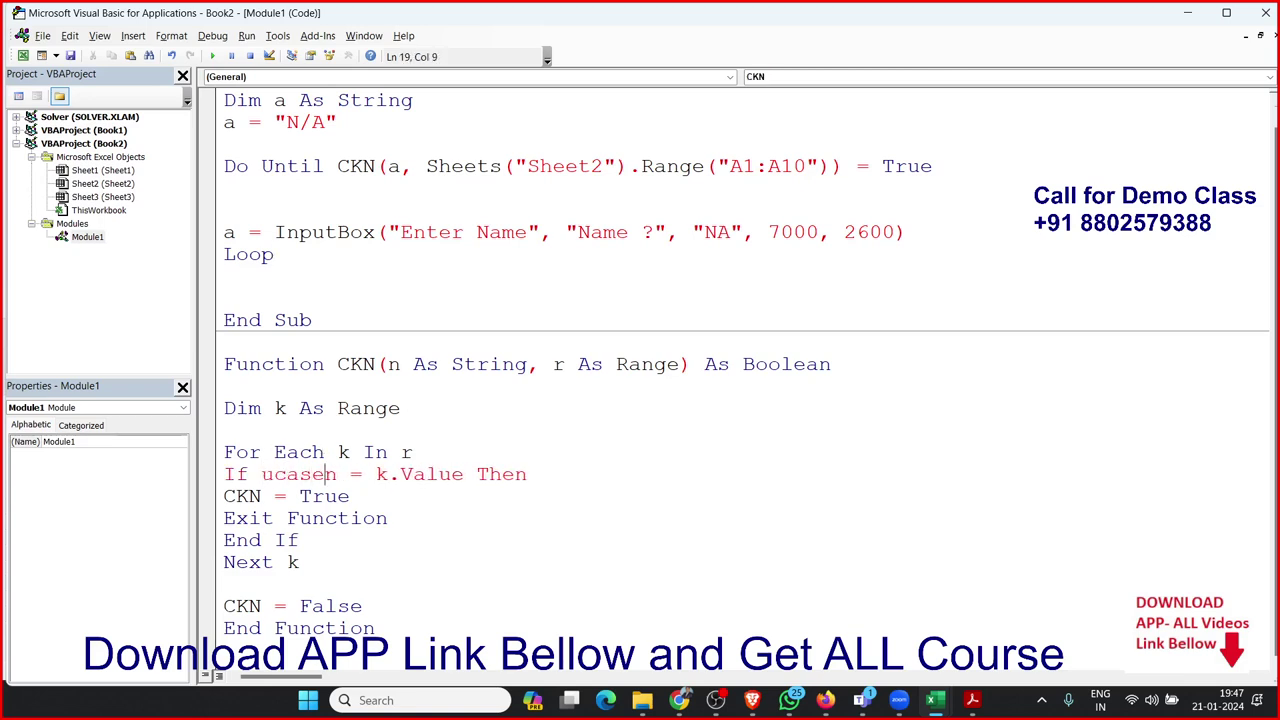
type("(")
key("Right")
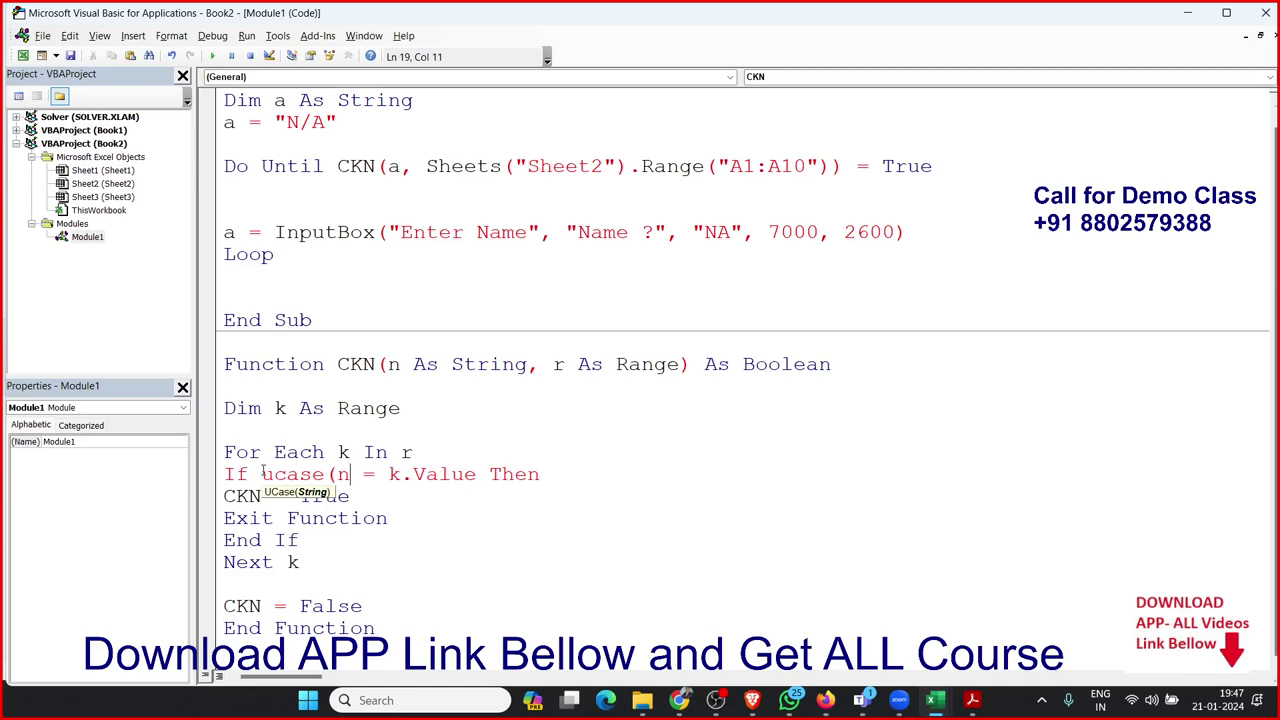
type(")")
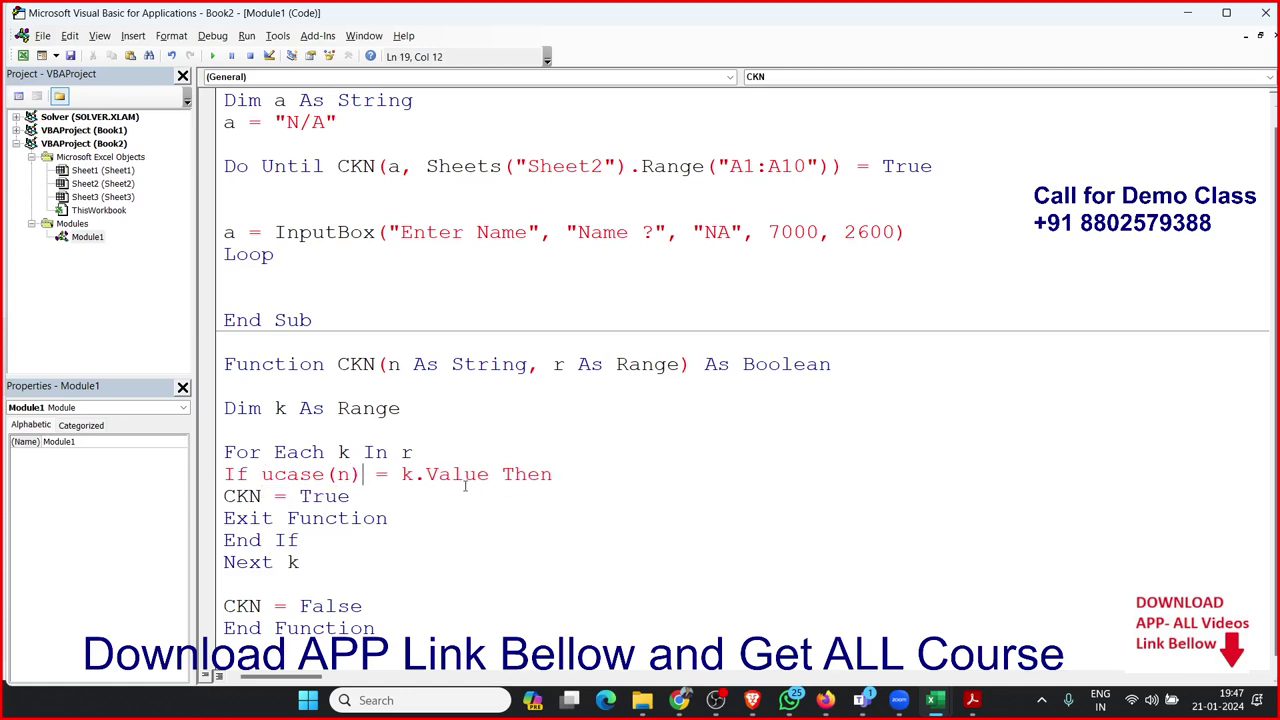
Wrap k.Value in UCase() as well and commit the If line
left_click(437, 500)
type("ucase(")
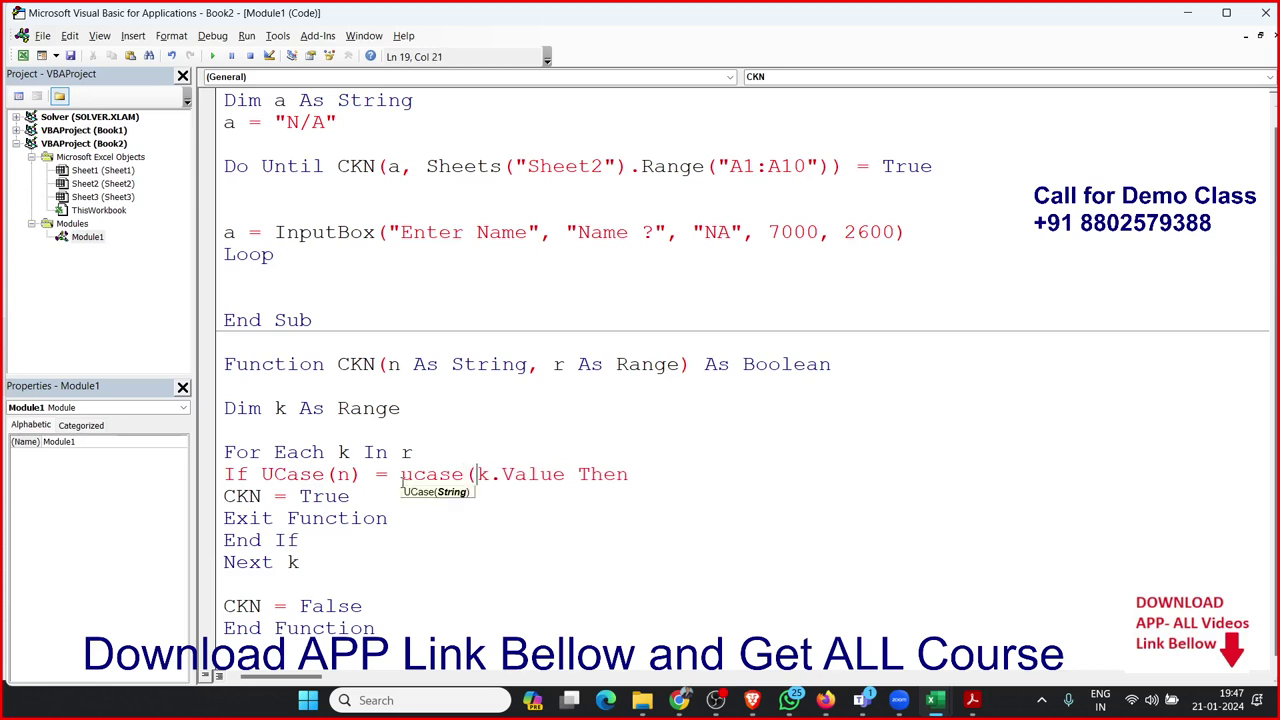
left_click(573, 474)
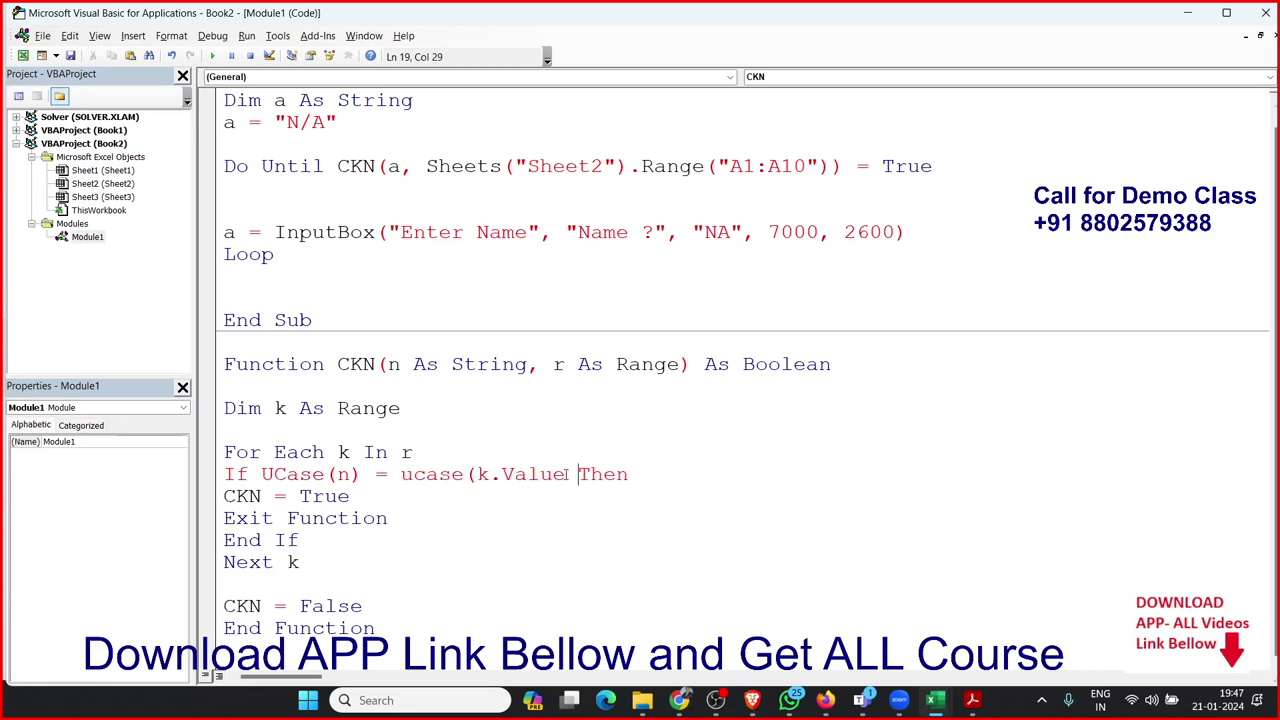
key("Left")
type(")")
left_click(571, 432)
scroll(571, 432, "up", 1)
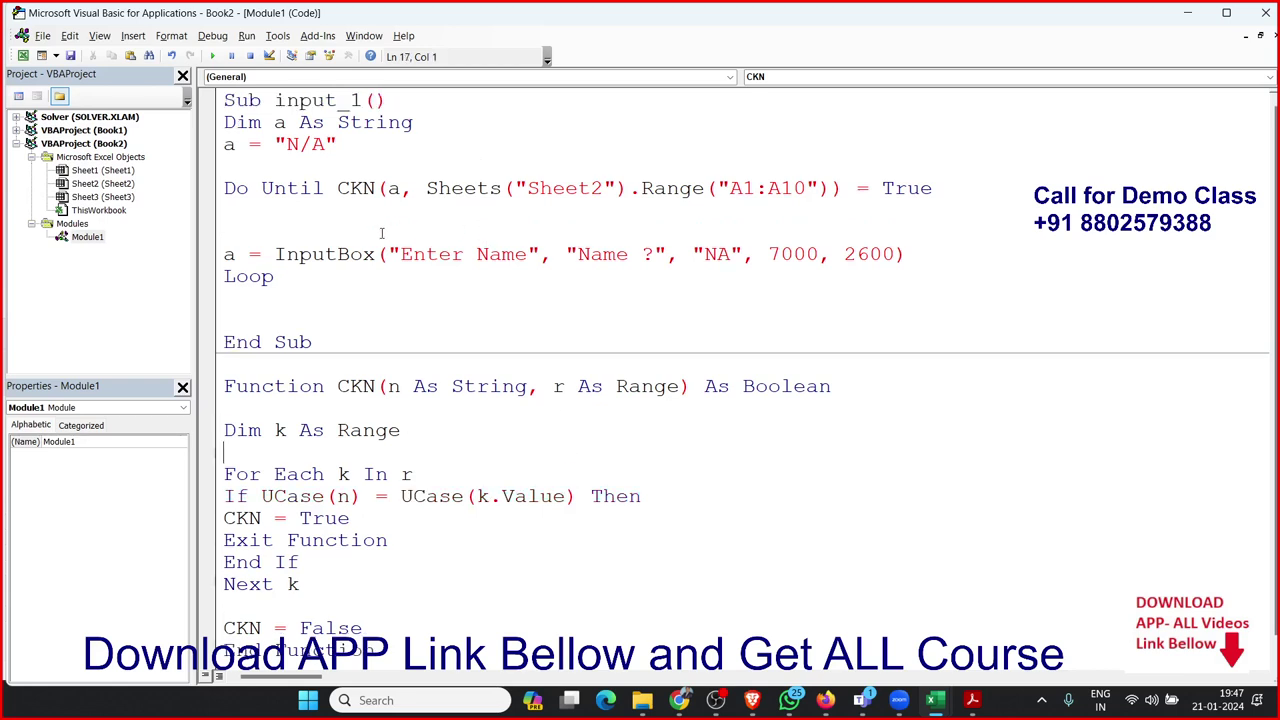
left_click_drag(287, 256, 860, 277)
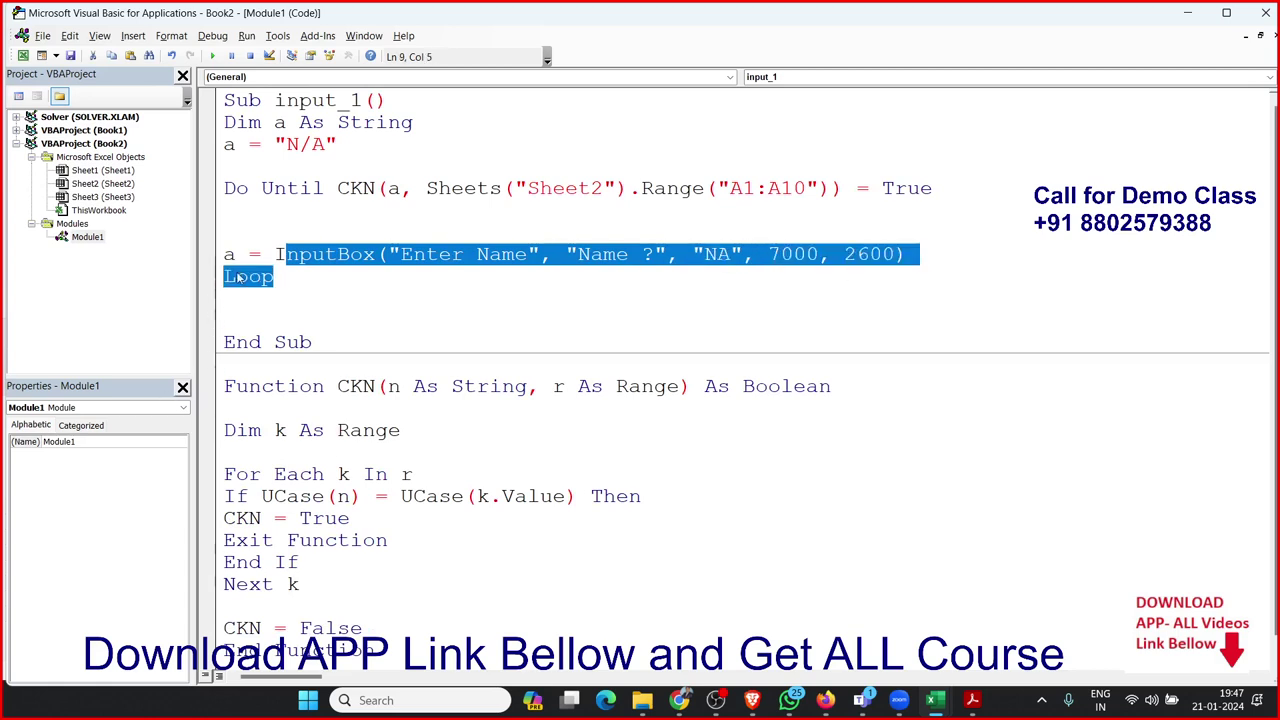
scroll(313, 300, "down", 1)
left_click(262, 492)
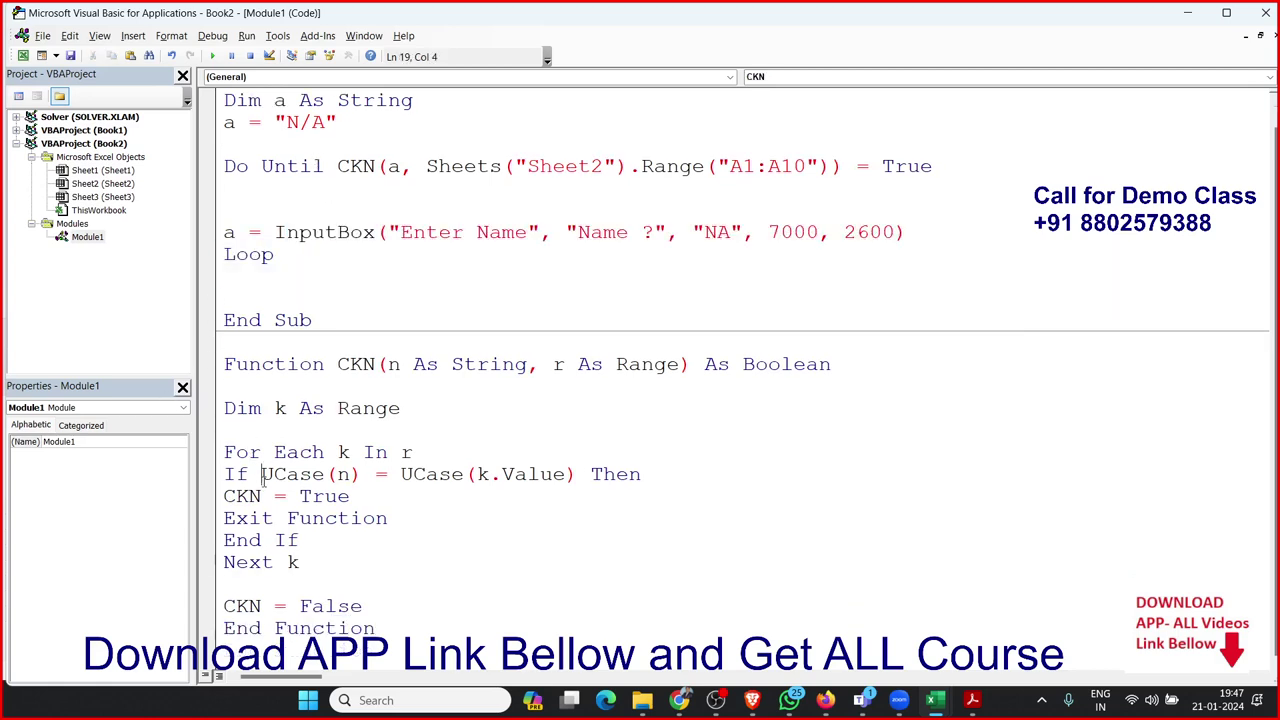
scroll(262, 490, "up", 1)
left_click(262, 234)
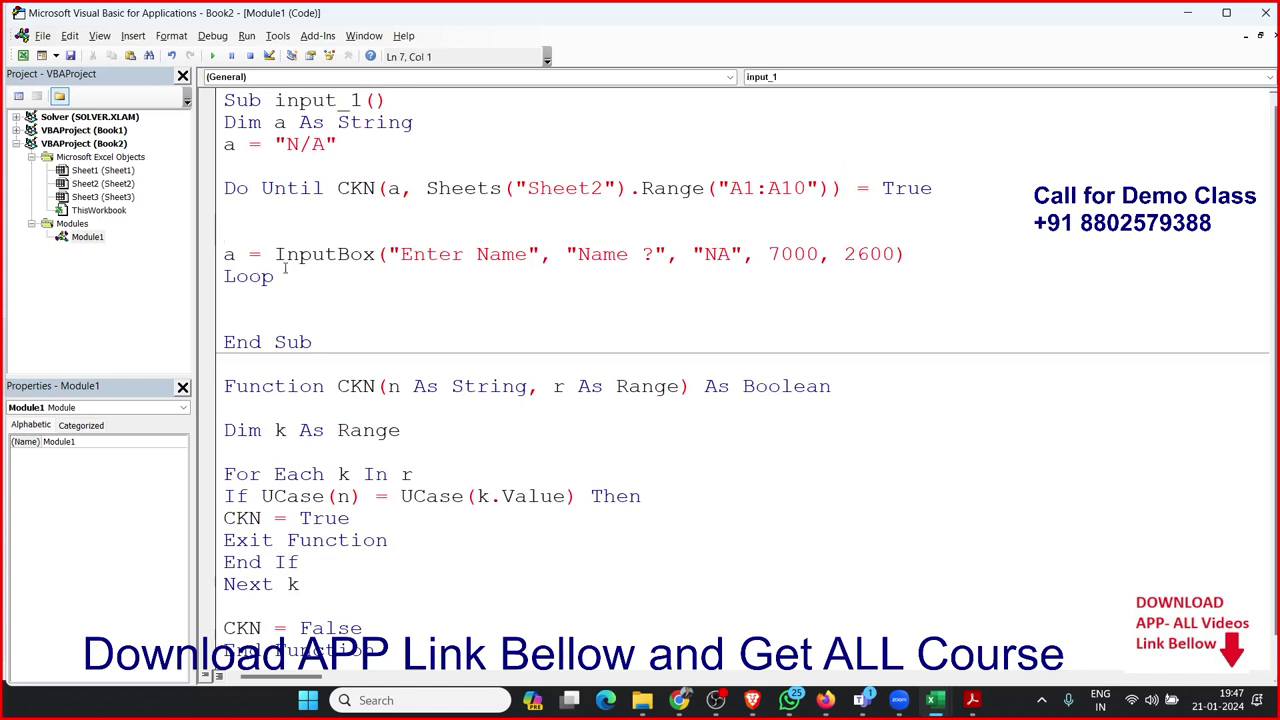
left_click(338, 188)
left_click_drag(338, 188, 843, 190)
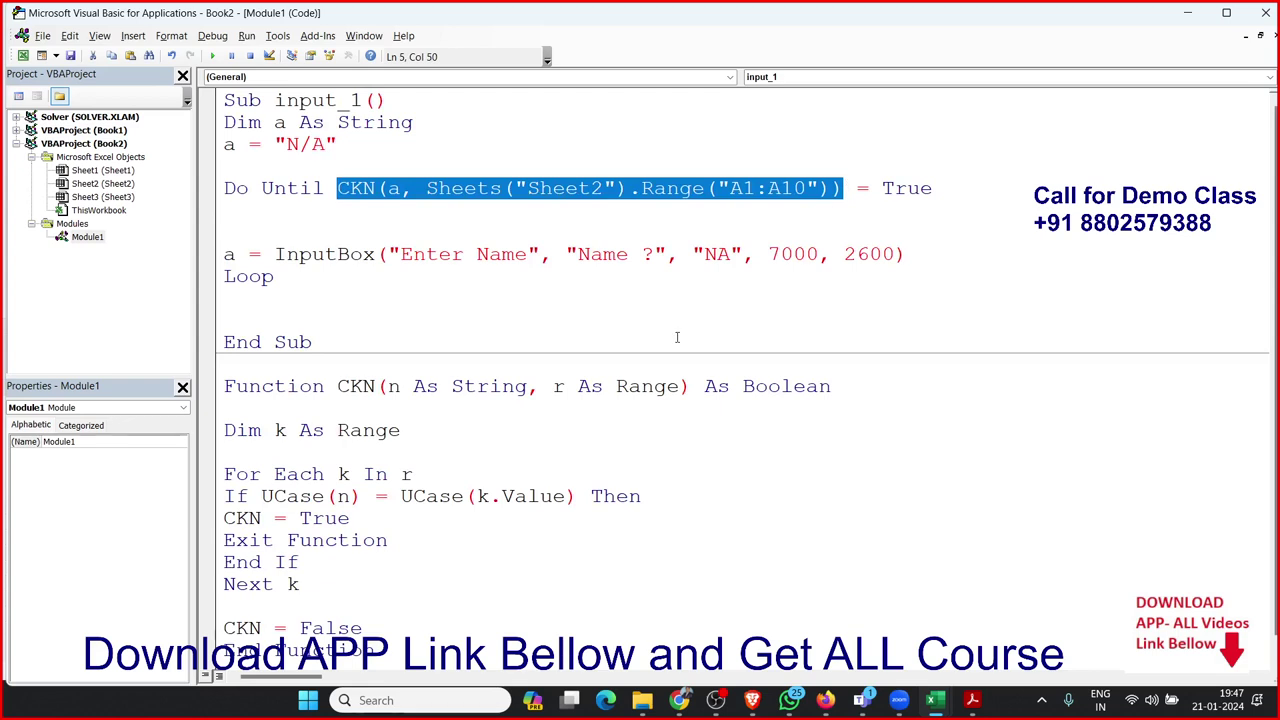
scroll(600, 400, "down", 1)
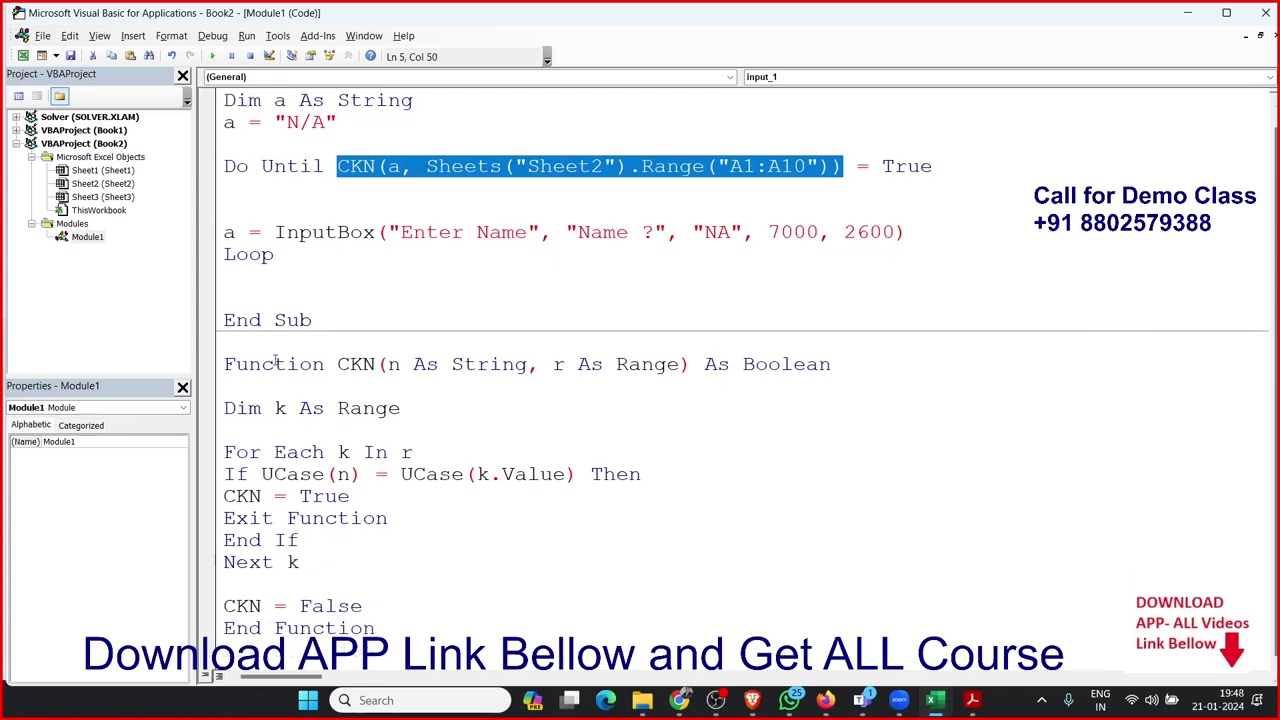
left_click_drag(226, 430, 299, 562)
left_click_drag(325, 166, 848, 166)
left_click(445, 430)
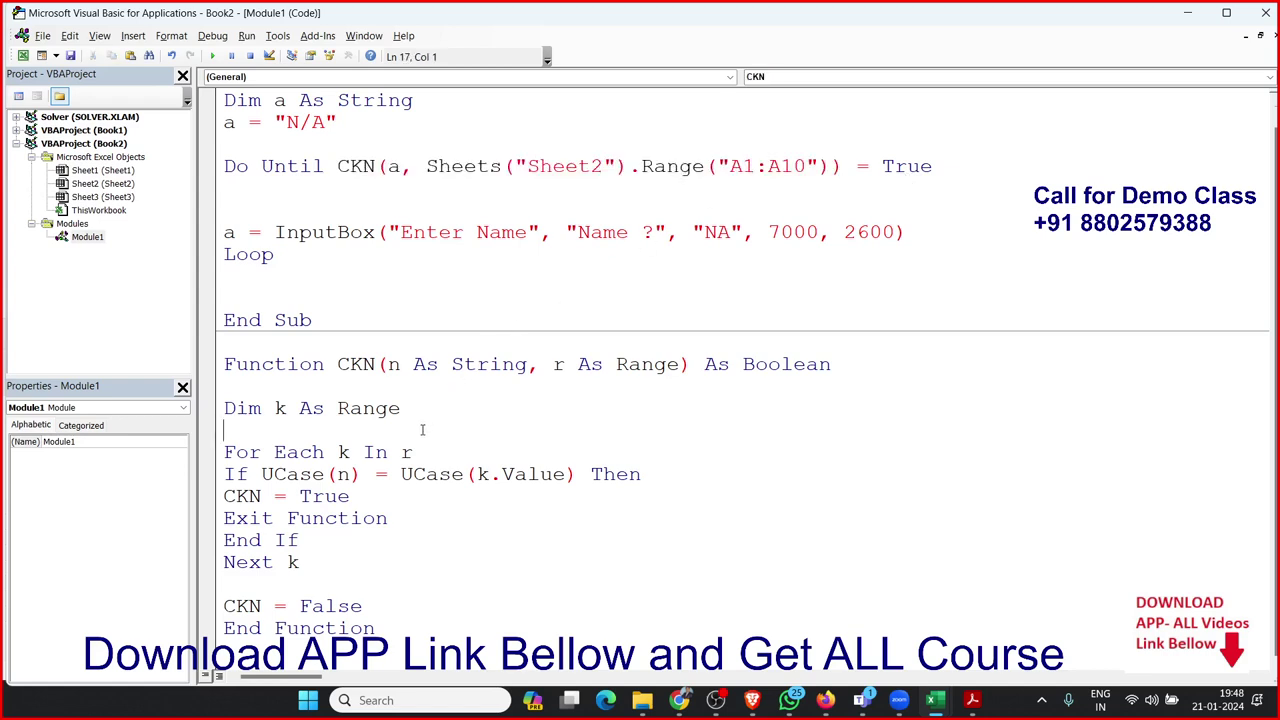
scroll(422, 430, "up", 1)
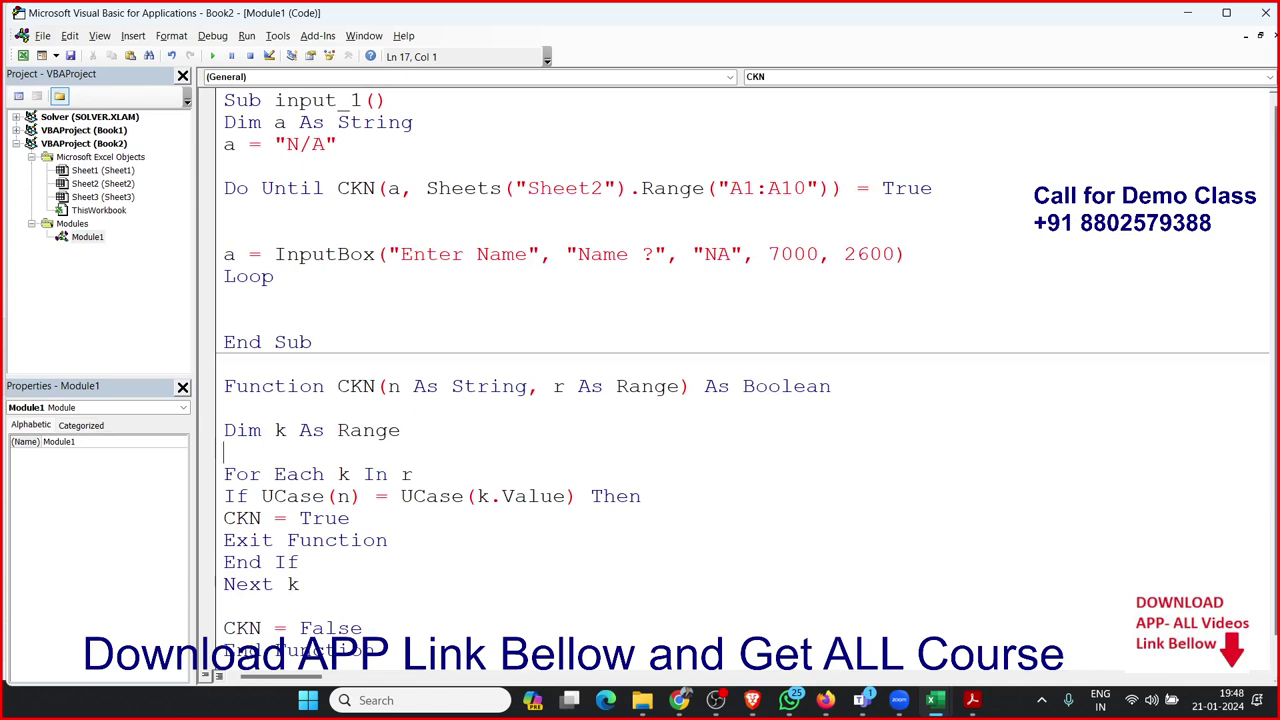
left_click(972, 700)
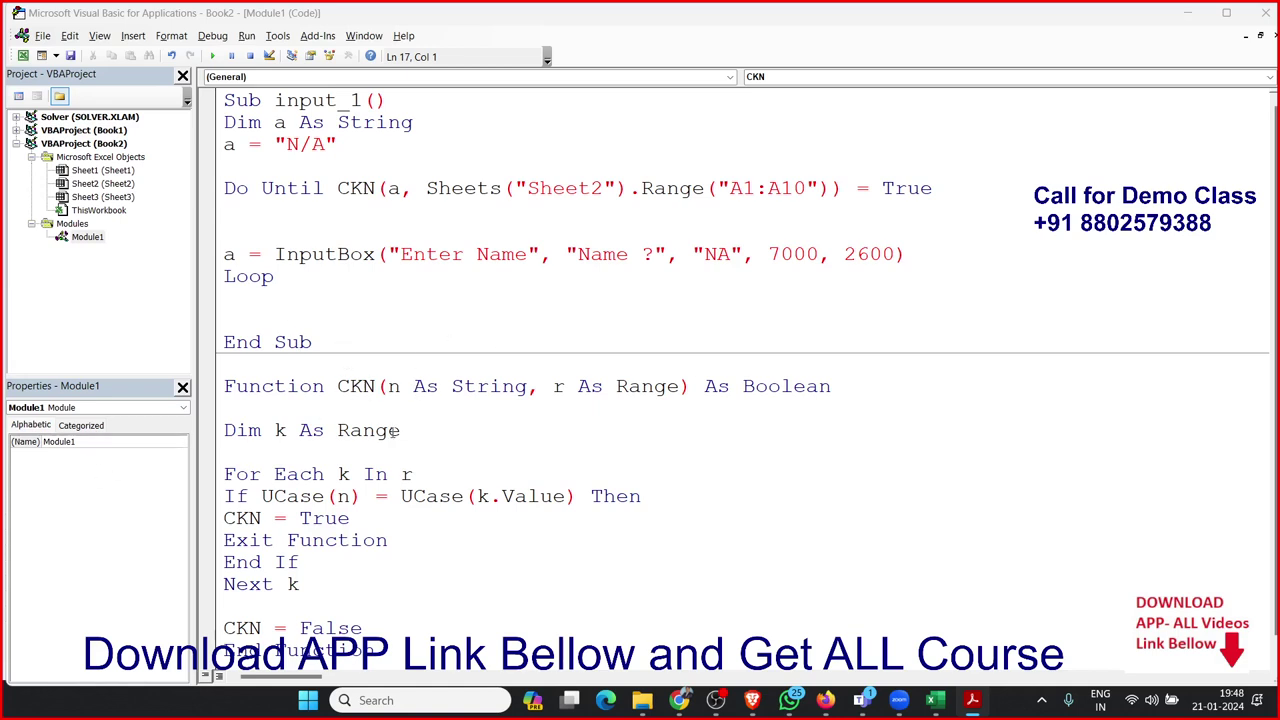
left_click(353, 322)
scroll(355, 330, "down", 1)
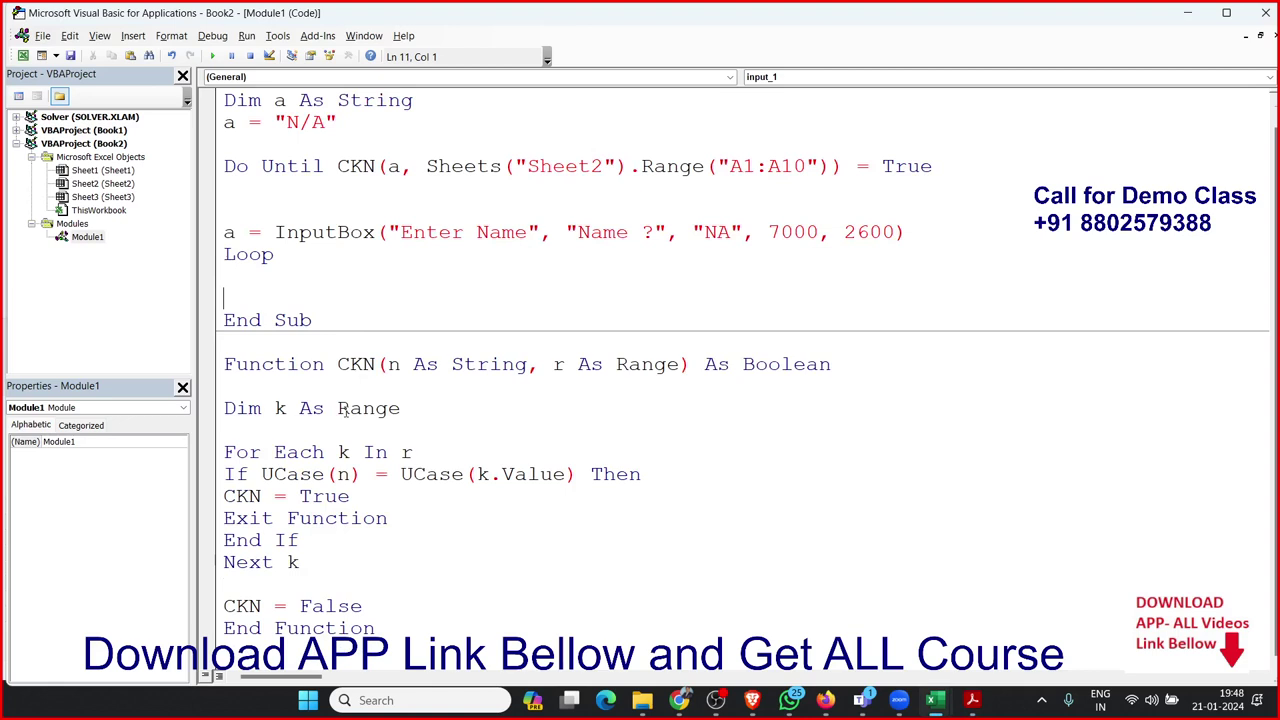
Create a new Sub input_2() procedure below End Function
left_click(405, 628)
key("Return")
key("Return")
key("Return")
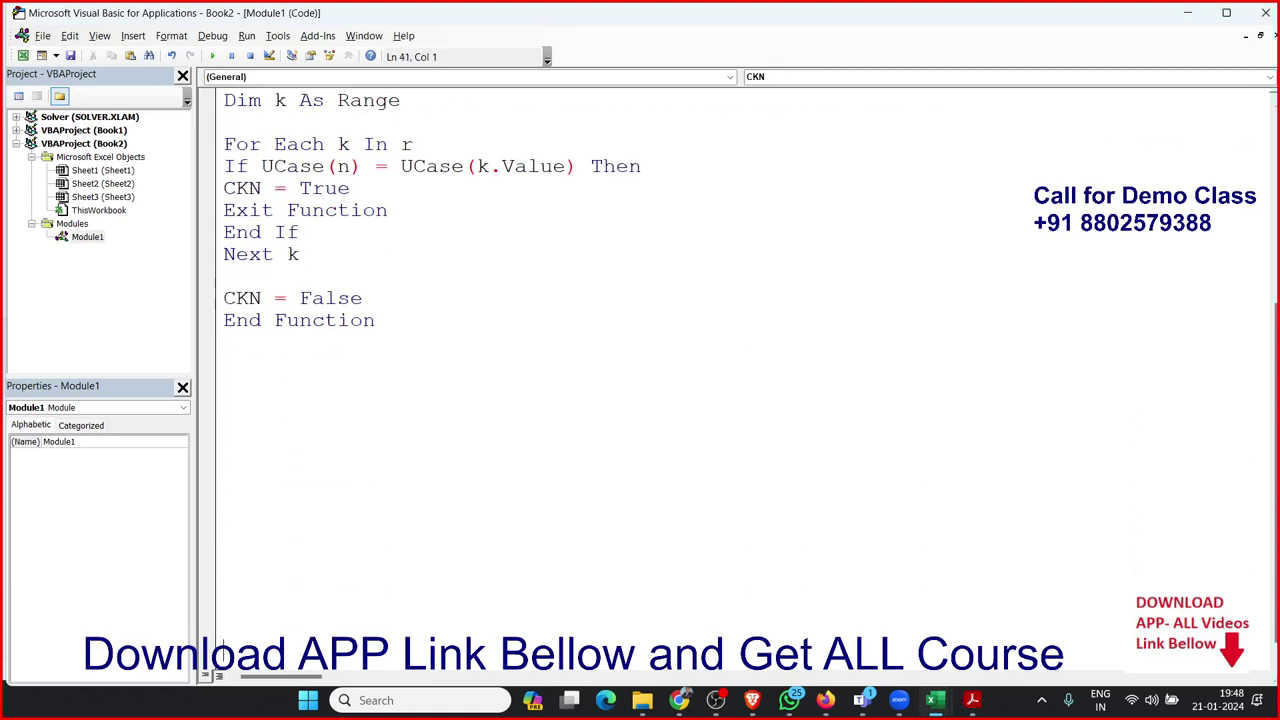
key("Up")
key("Up")
key("Up")
key("Up")
key("Up")
key("Up")
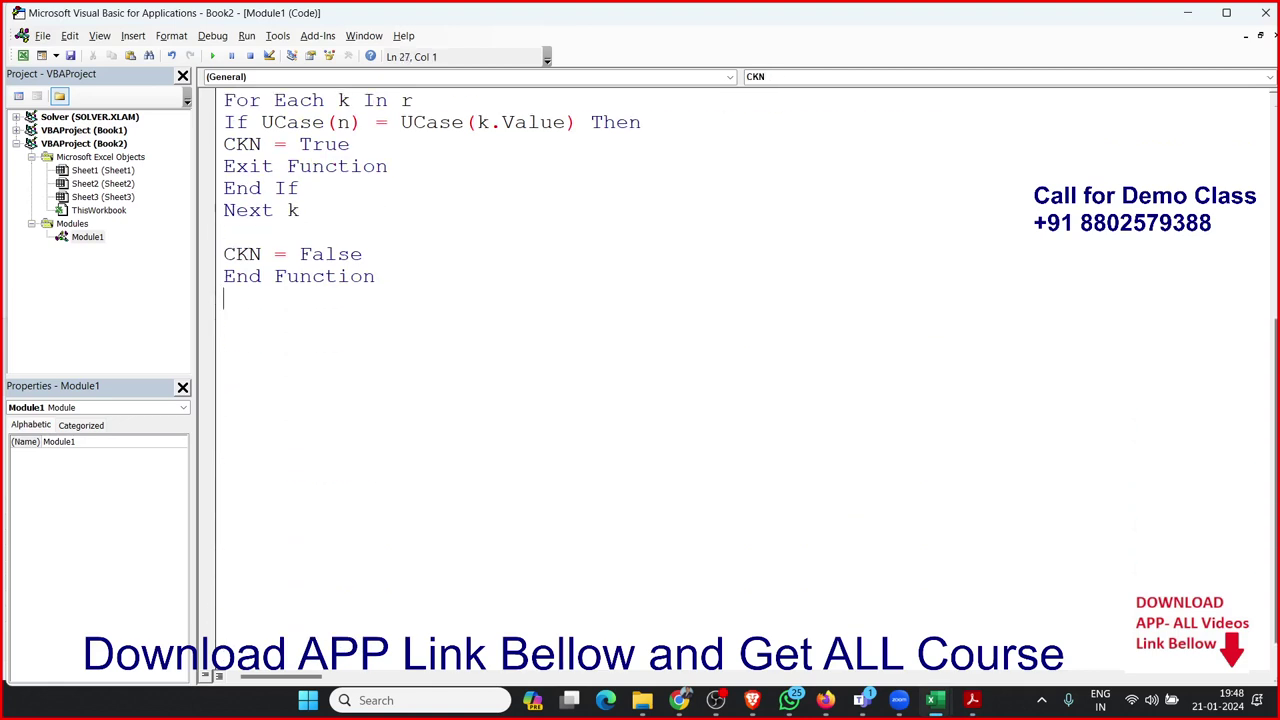
key("Down")
type("sub ")
type("in")
type("put_")
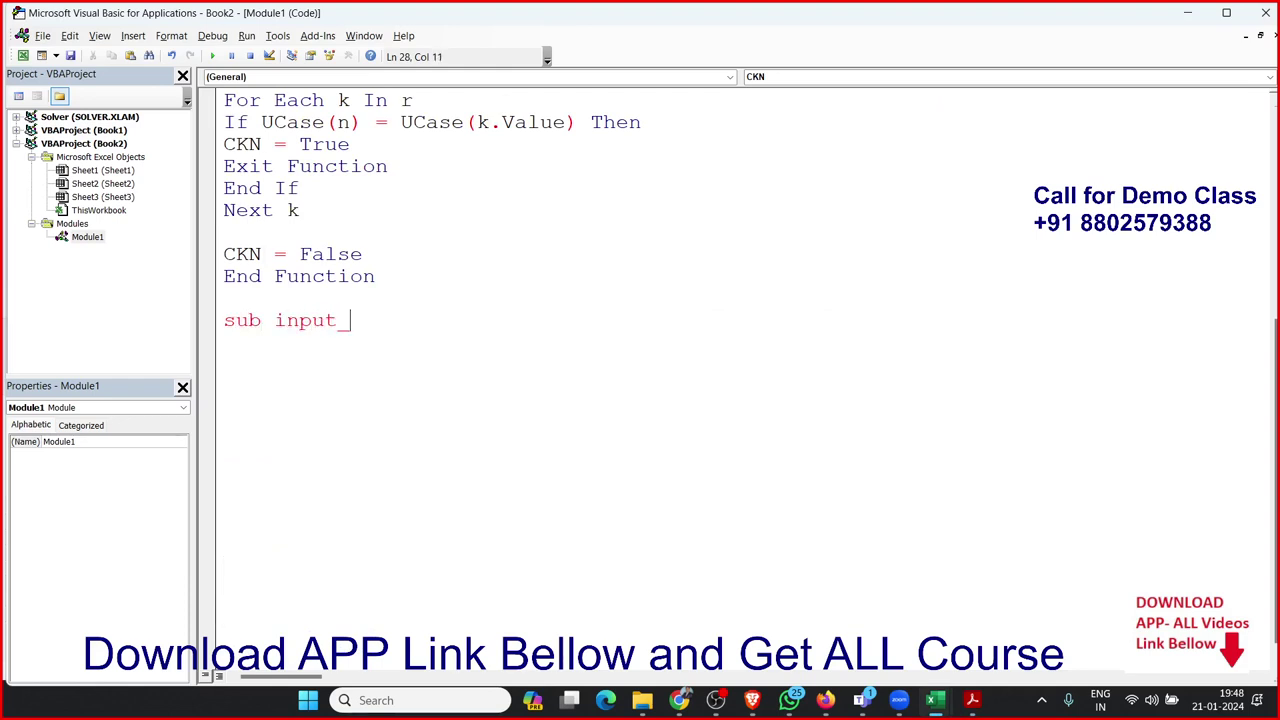
type("2()")
key("Return")
key("Return")
key("Return")
key("Return")
key("Return")
key("Up")
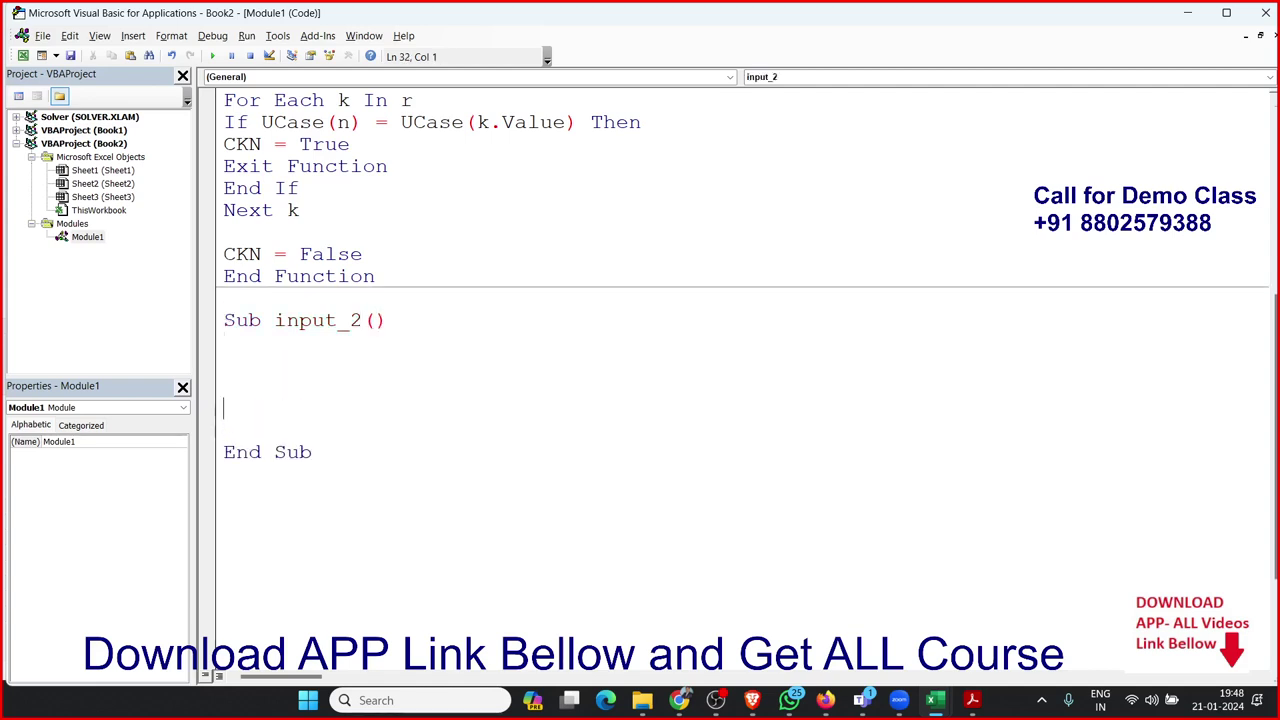
key("Up")
key("Up")
Inside input_2, type a = InputBox("Select Range", "Section", Selection.Address)
type("a=")
type("input")
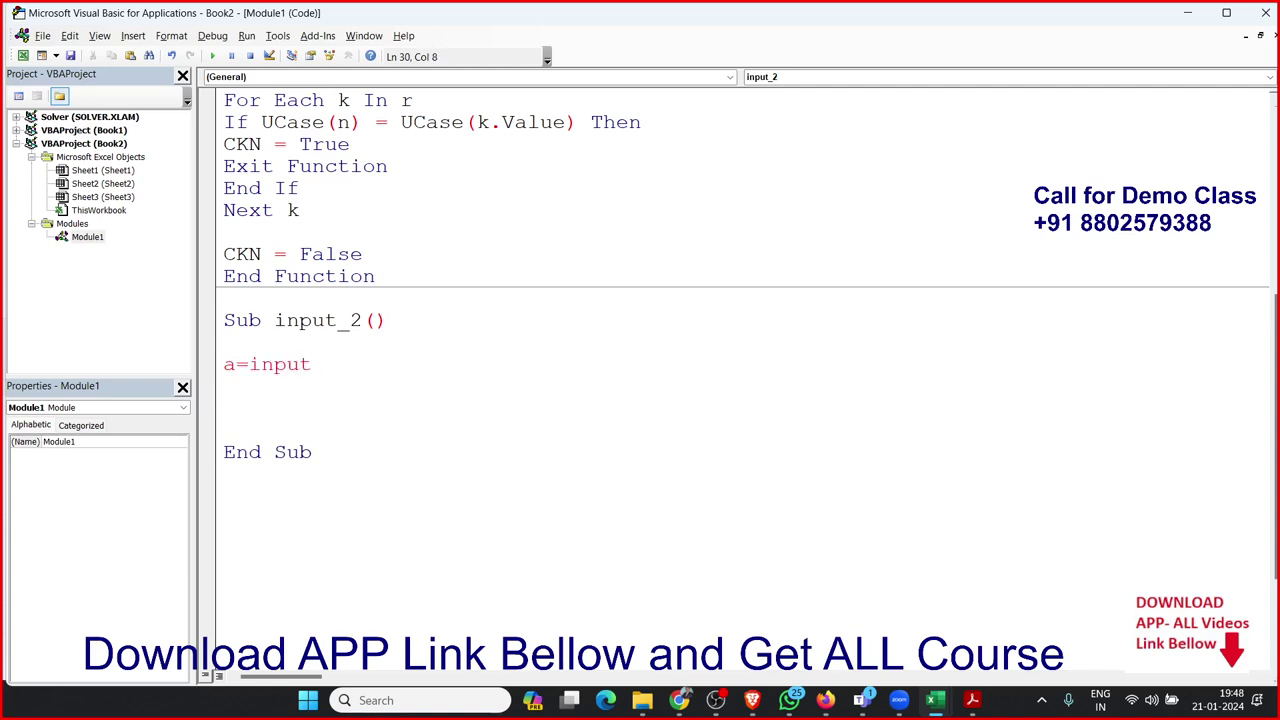
type("box(")
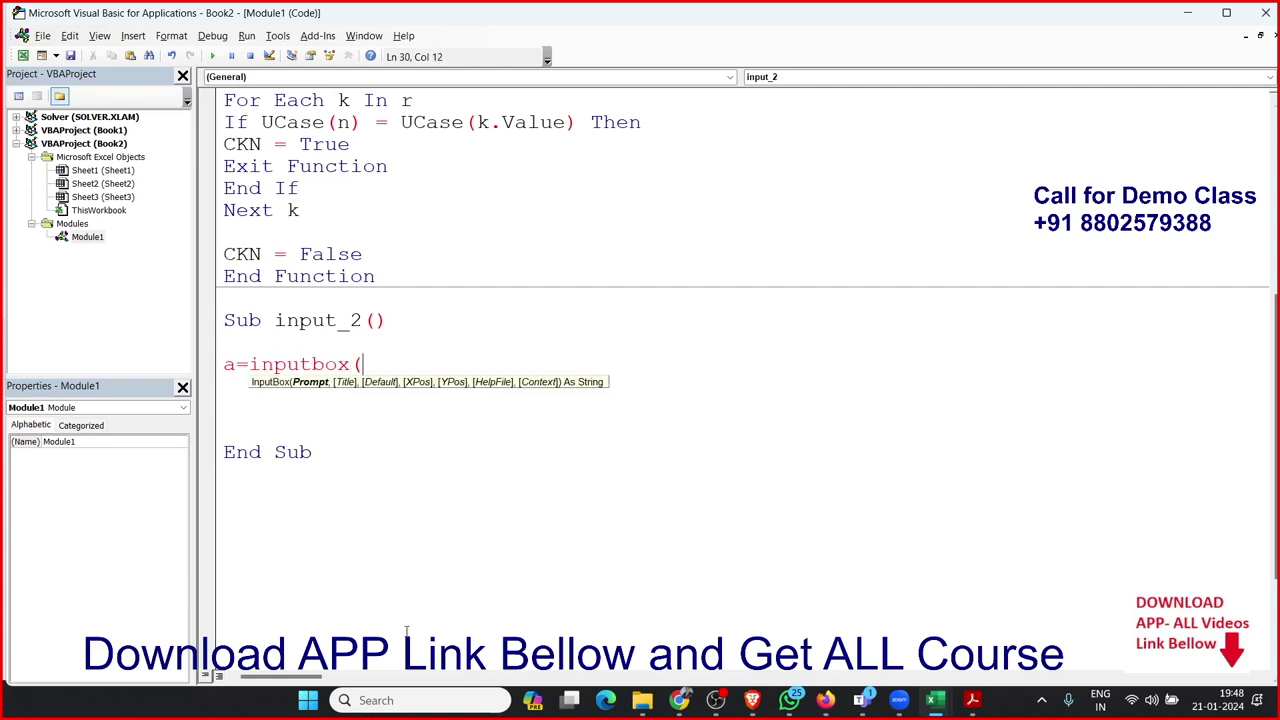
type("\"Slec")
type("t")
key("BackSpace")
key("BackSpace")
key("BackSpace")
key("BackSpace")
key("BackSpace")
type("elect ")
type("Range")
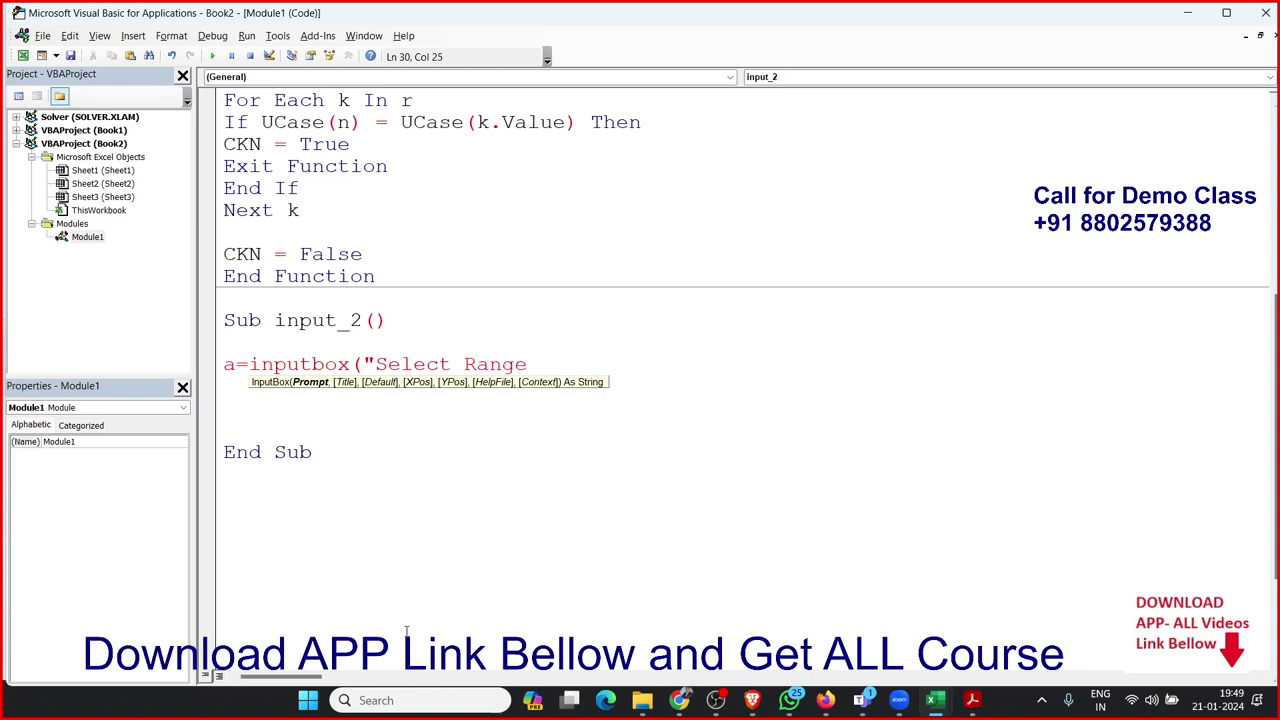
type("\",")
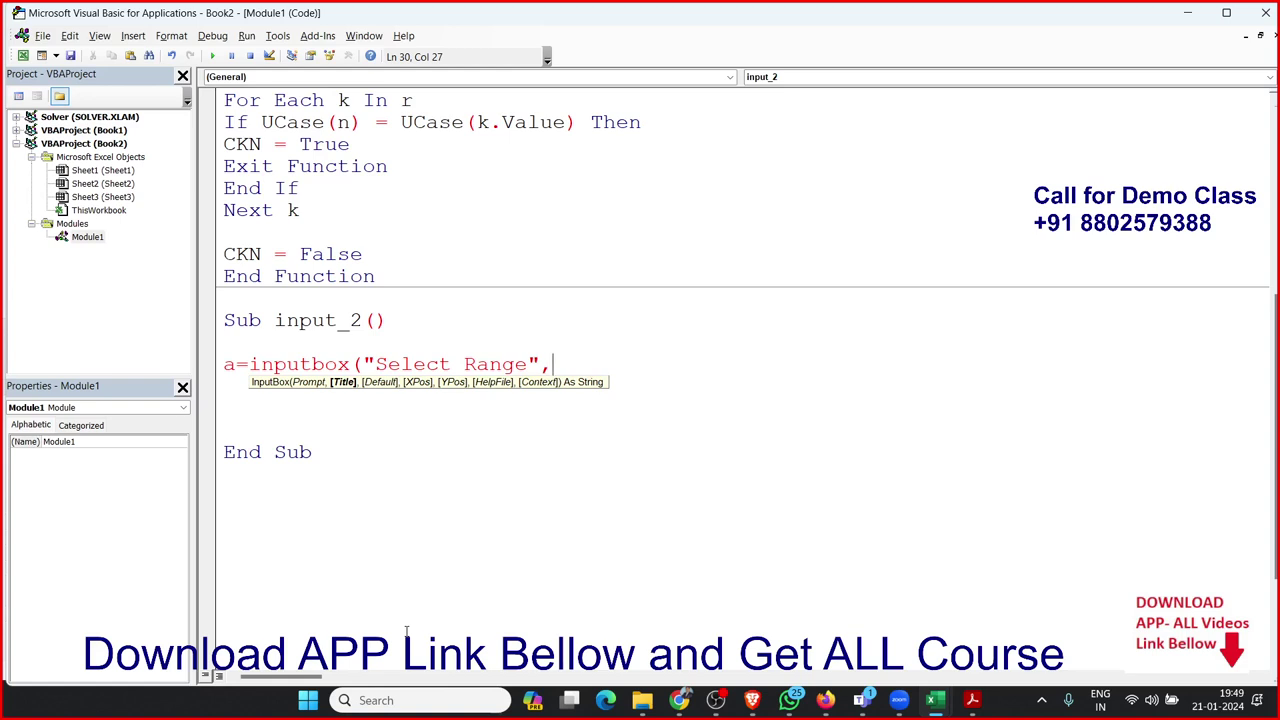
type("\"")
type("Secti")
type("on\"")
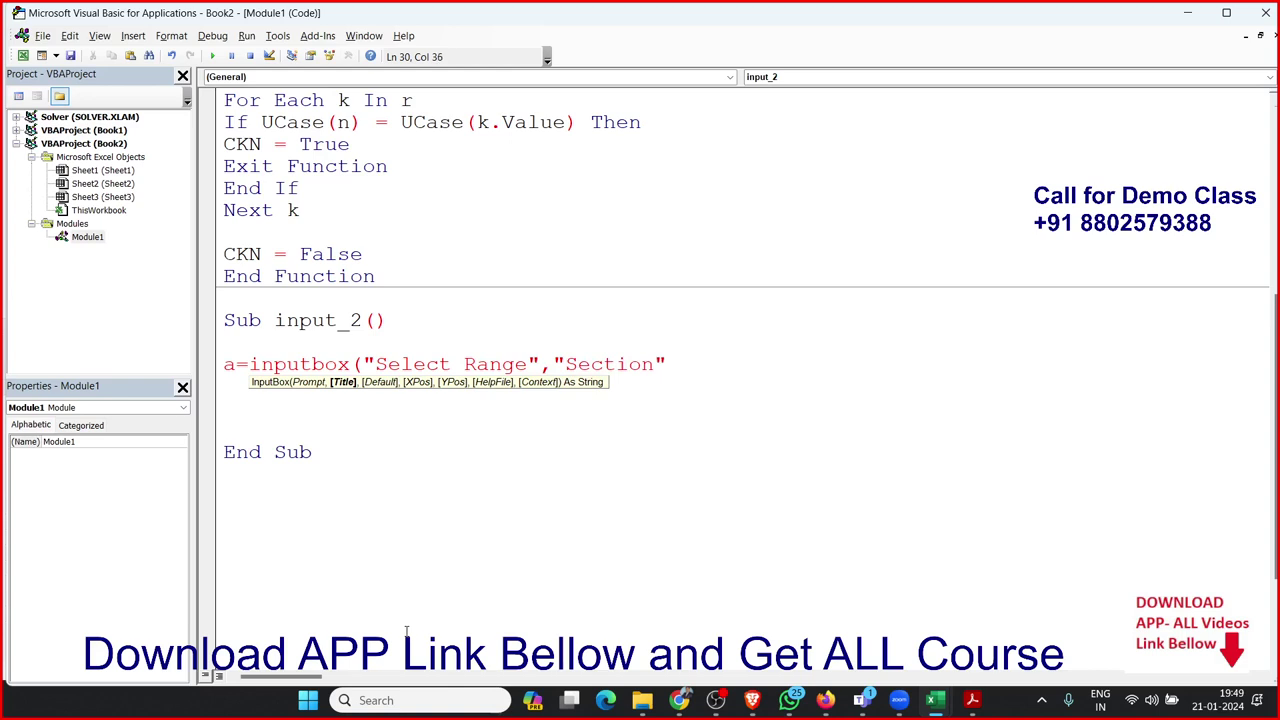
type(",")
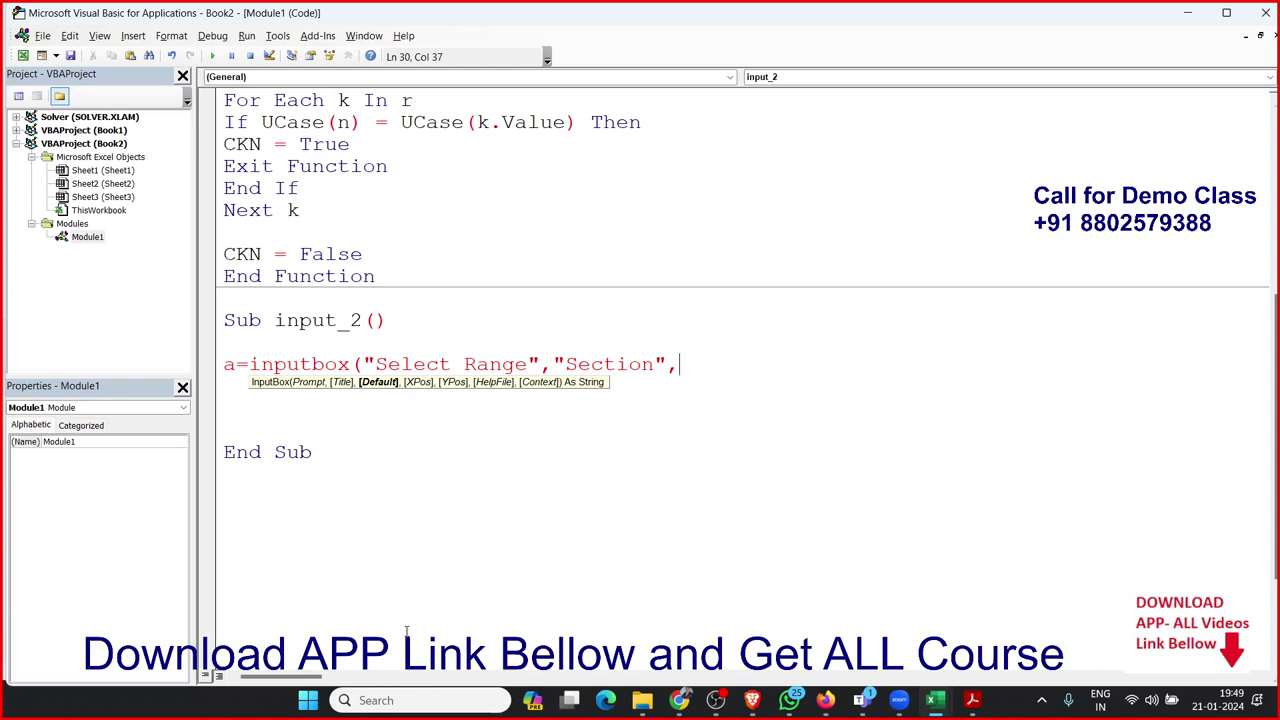
type("select")
type("ion.ad")
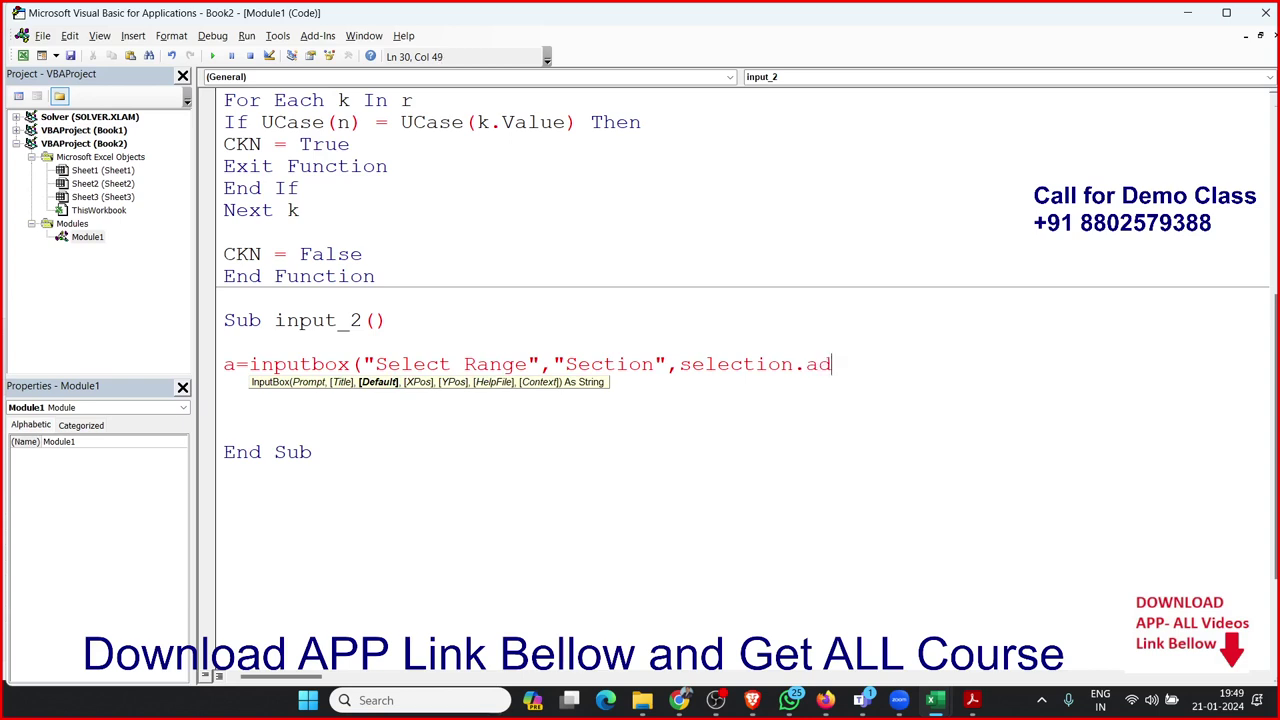
type("dress)")
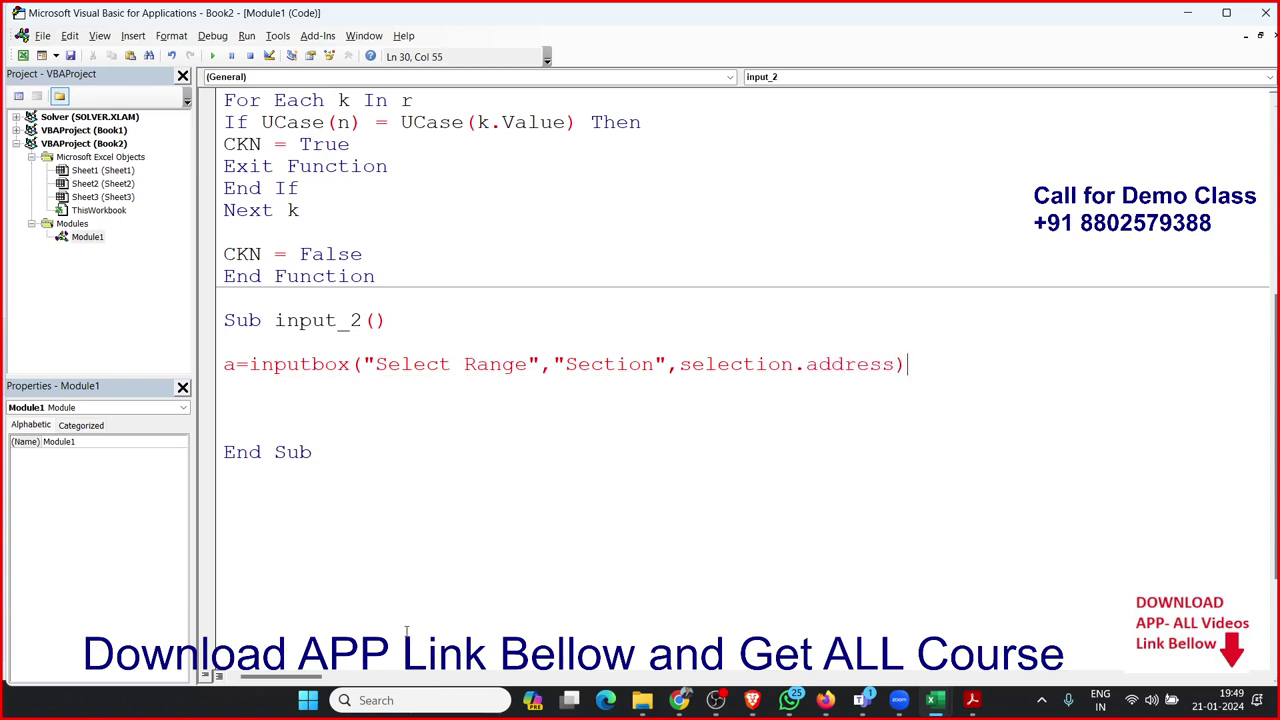
left_click(389, 438)
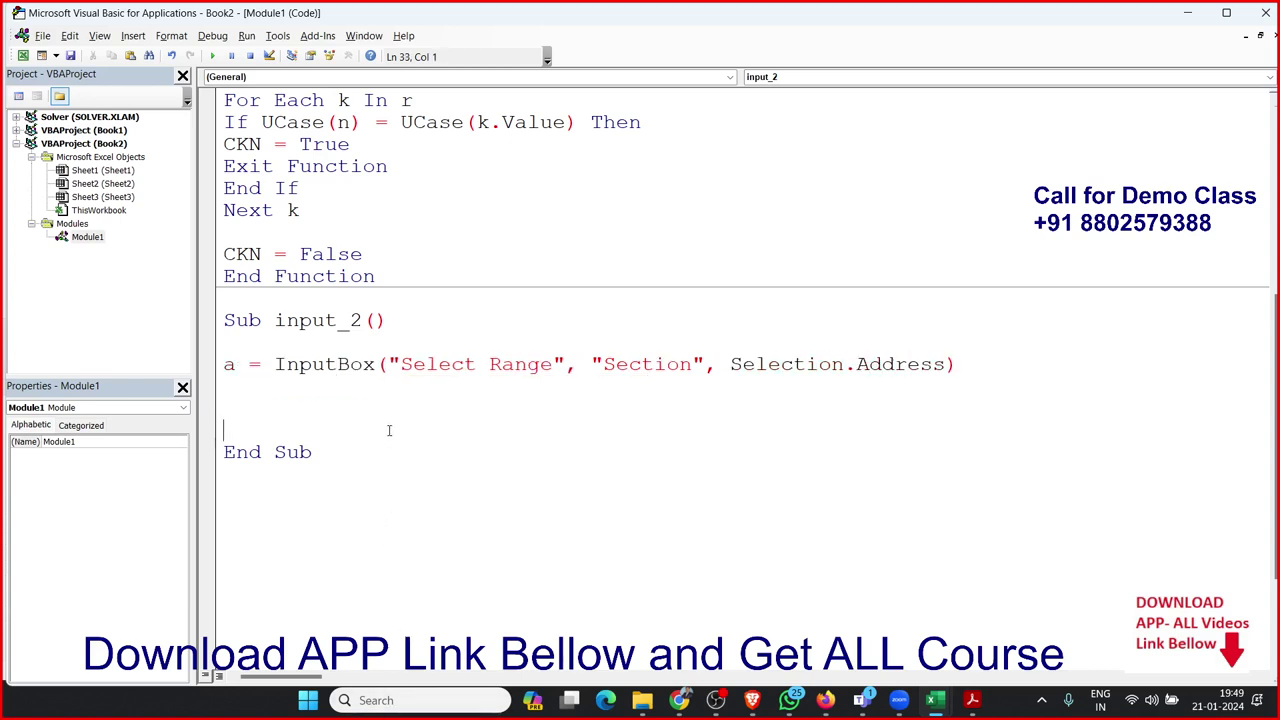
left_click(321, 406)
left_click(212, 56)
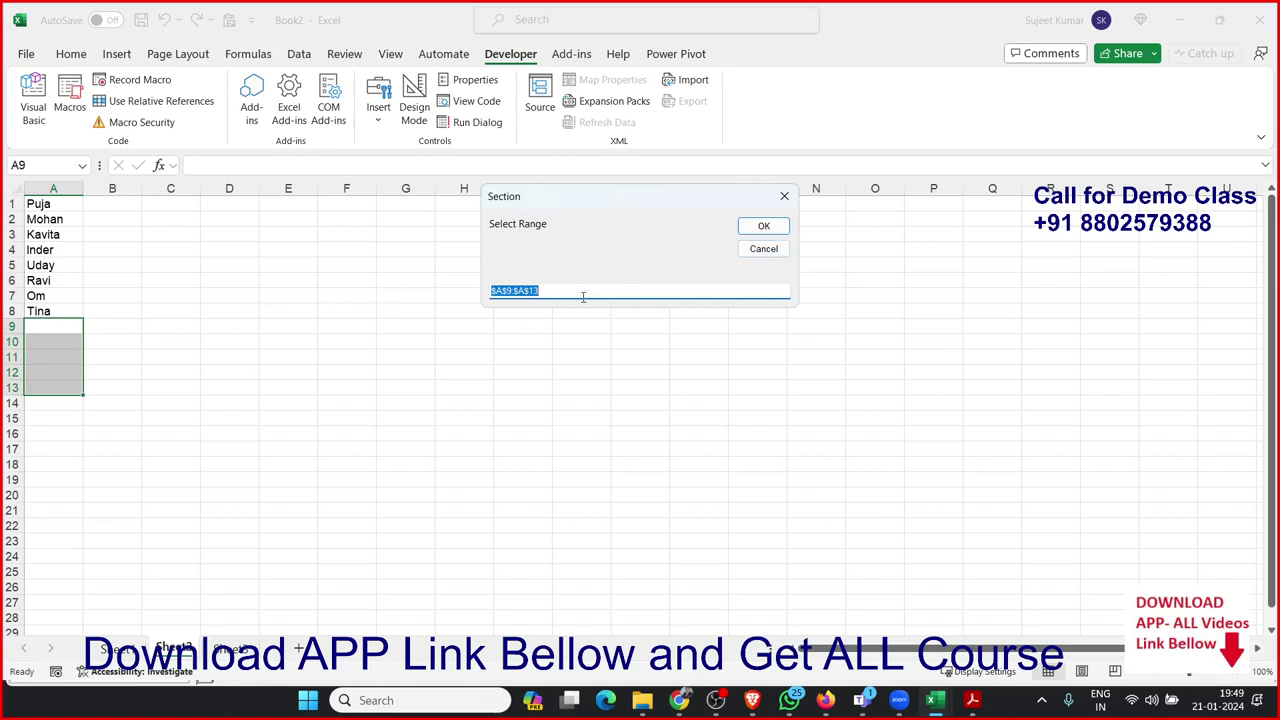
left_click(540, 292)
left_click(777, 254)
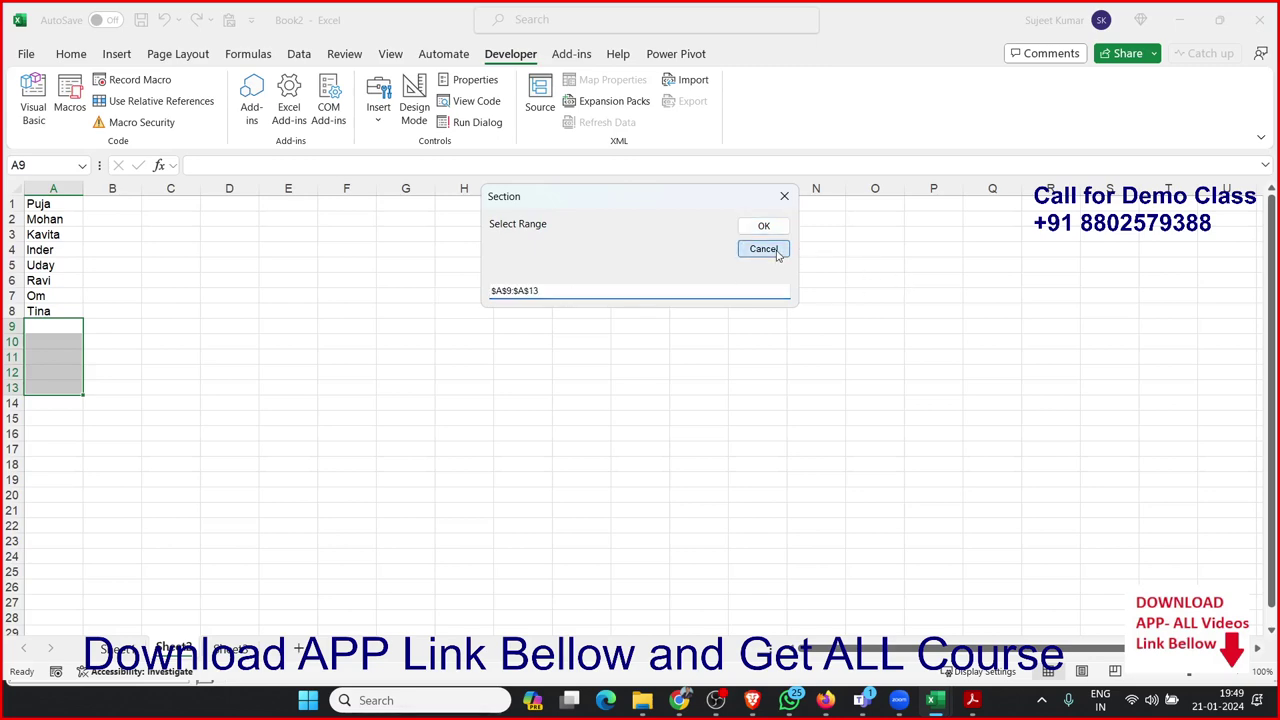
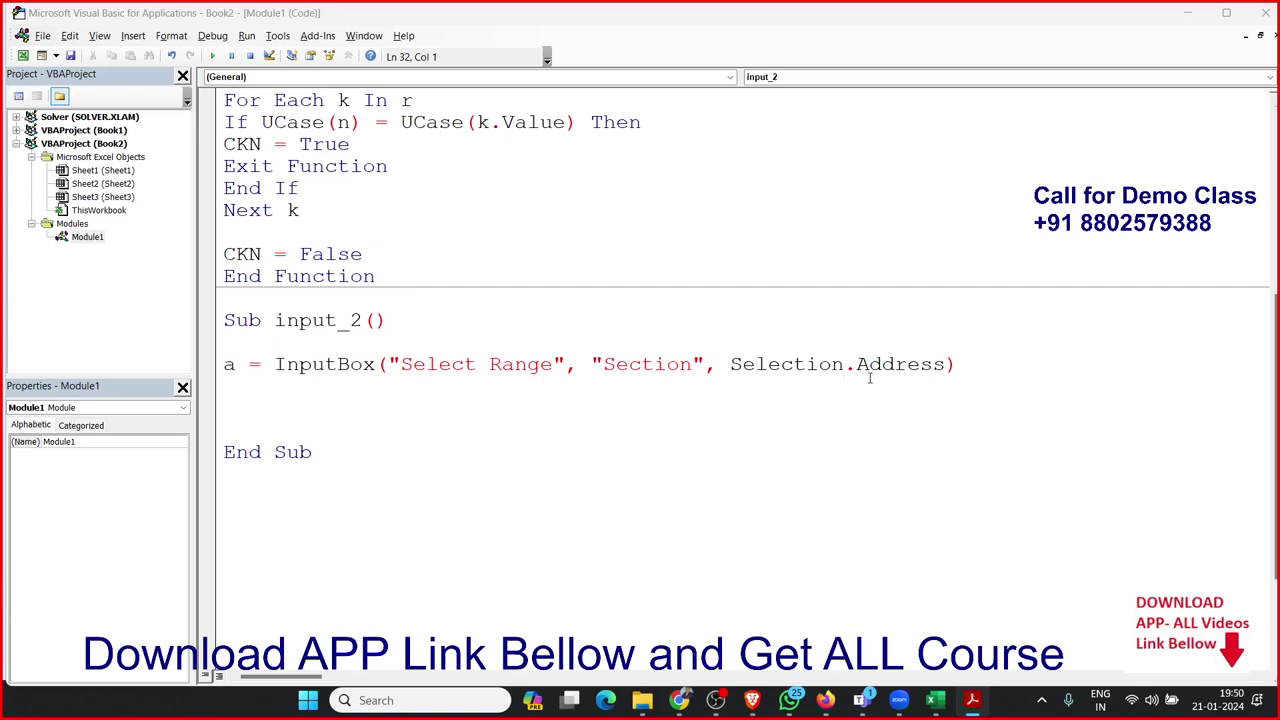
Change the Section prompt to Application.InputBox("Select Range", "Section", Selection.Address, , , , , 8)
left_click(954, 365)
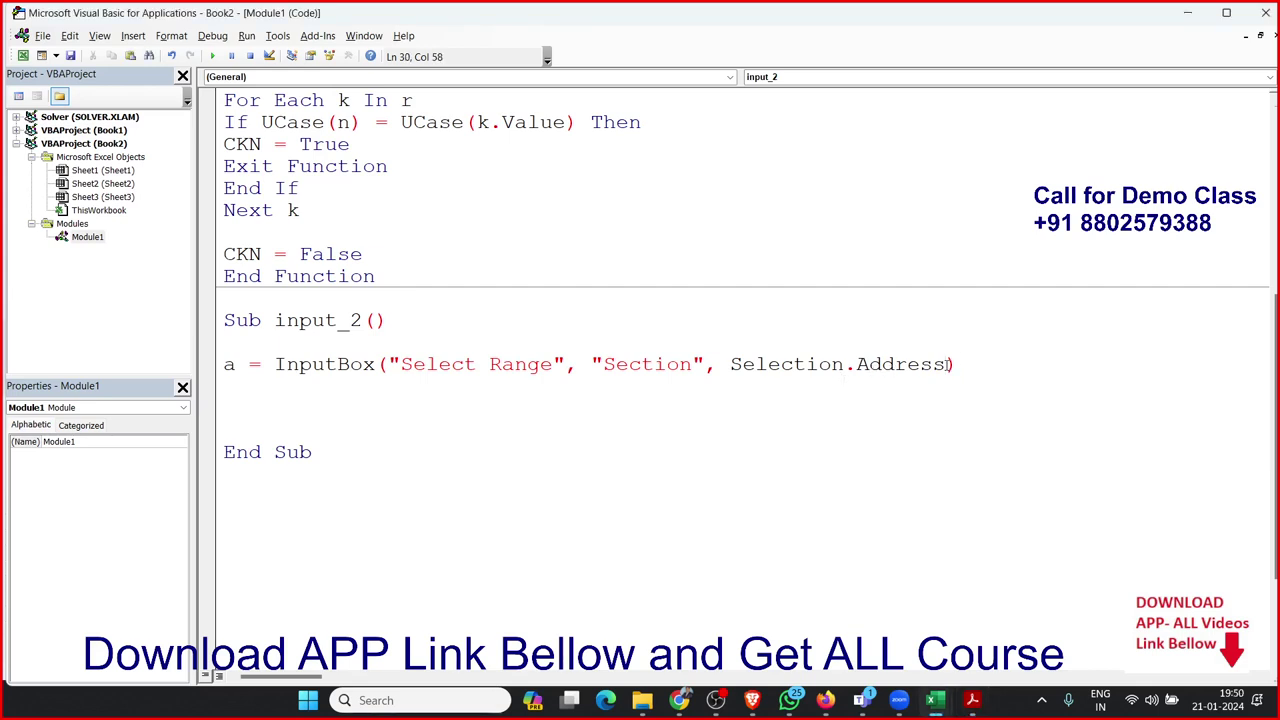
type(",")
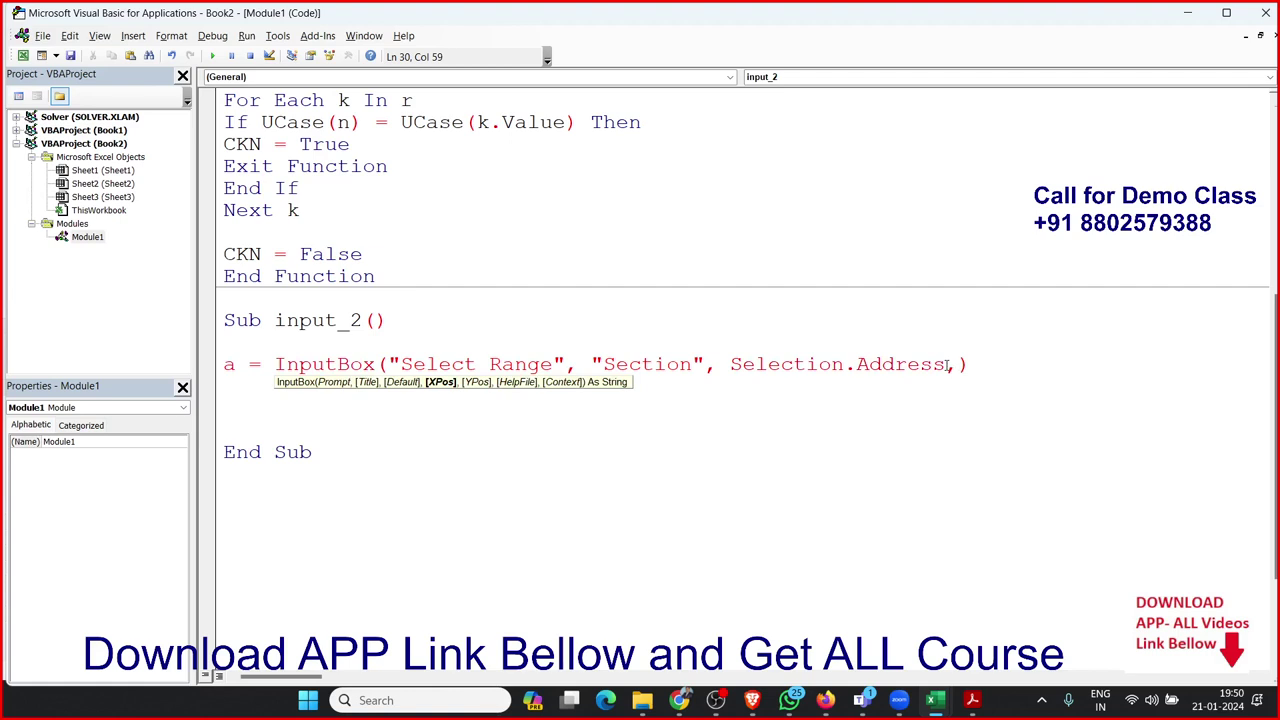
key("Escape")
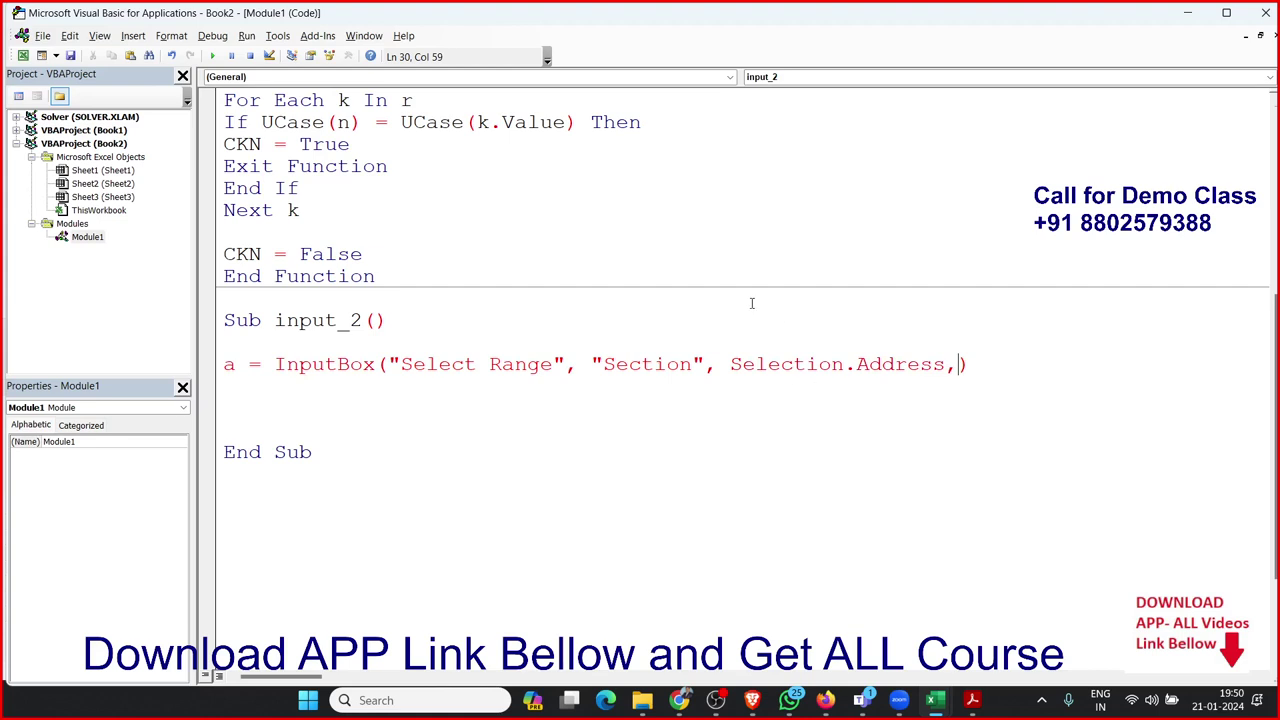
left_click(274, 364)
type("a")
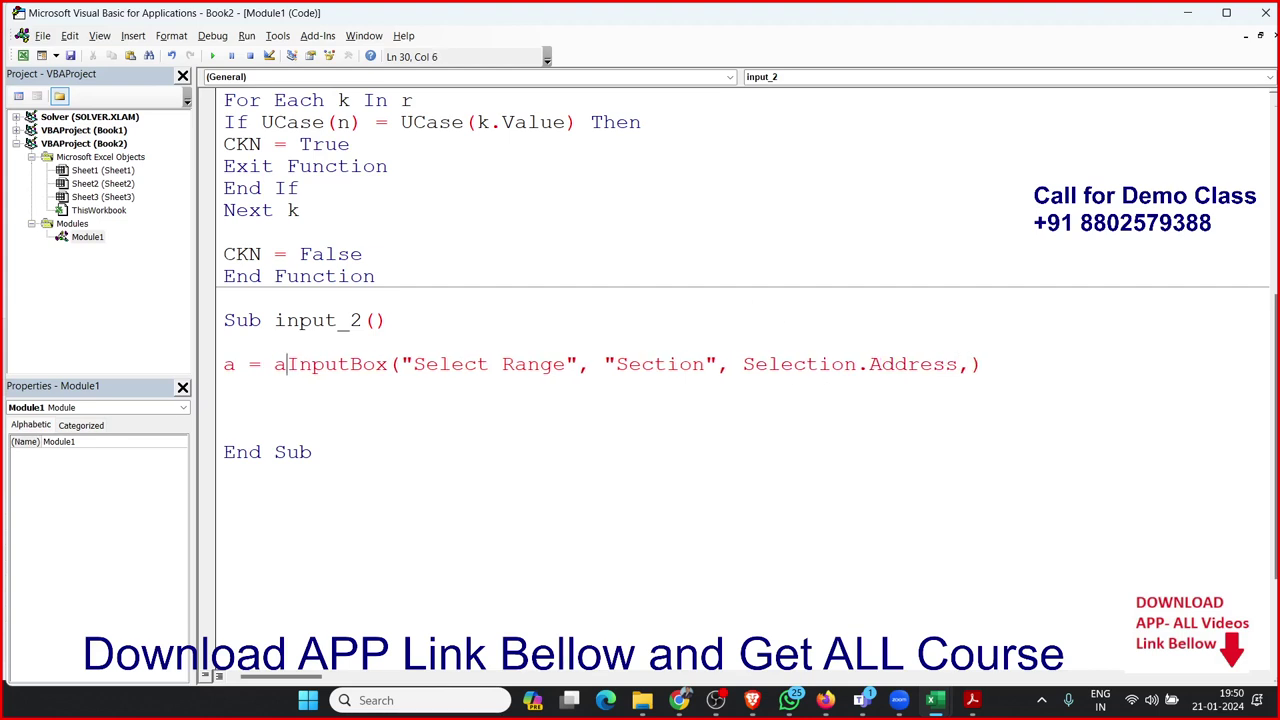
type("pplication")
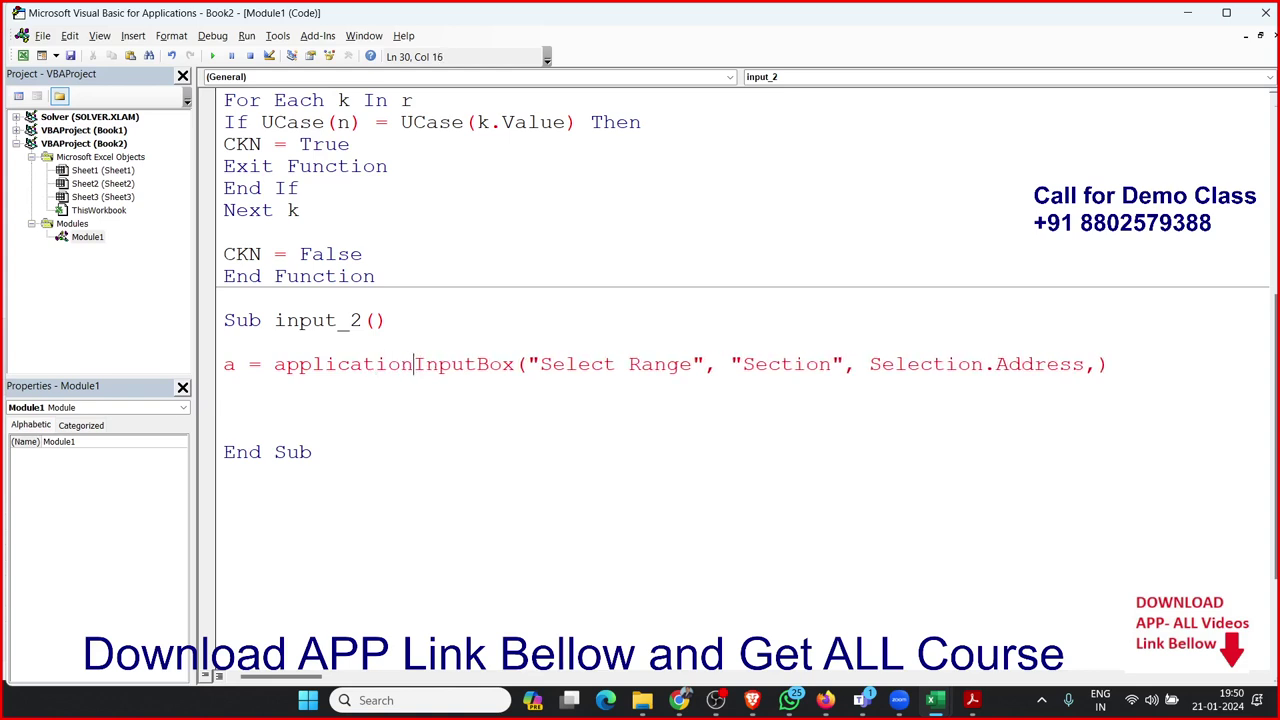
type(".")
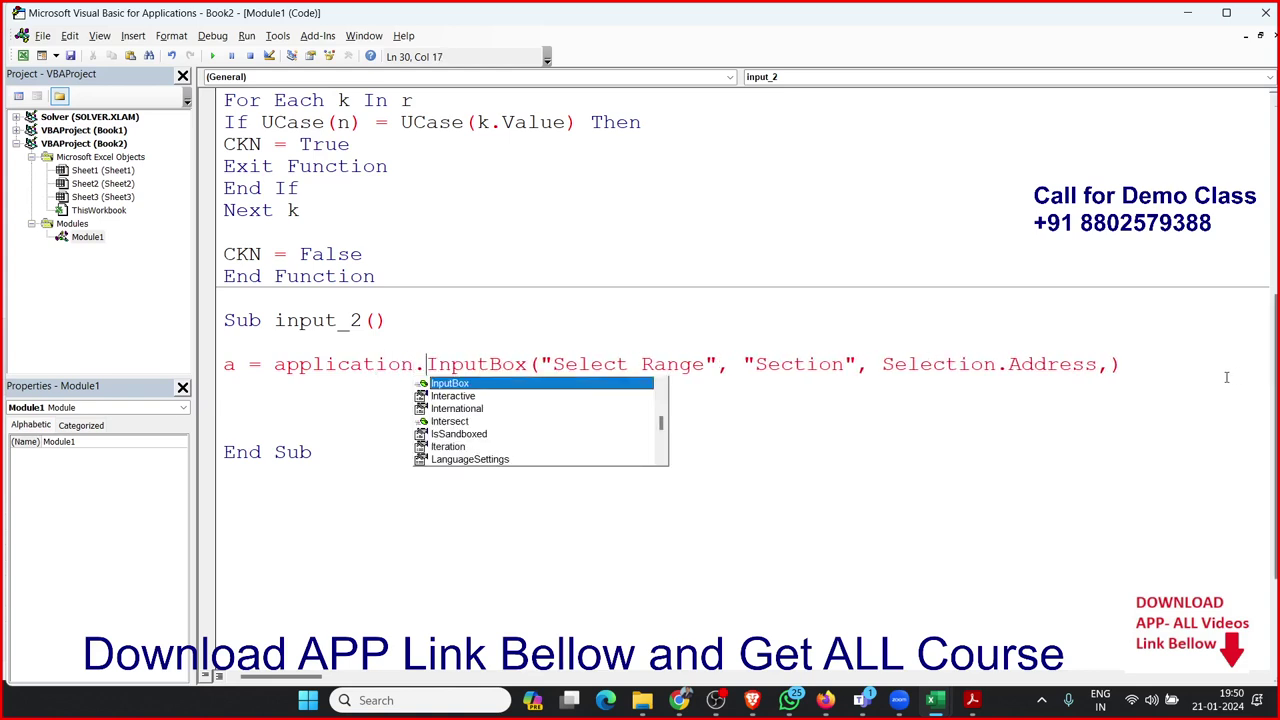
left_click(1114, 364)
key("BackSpace")
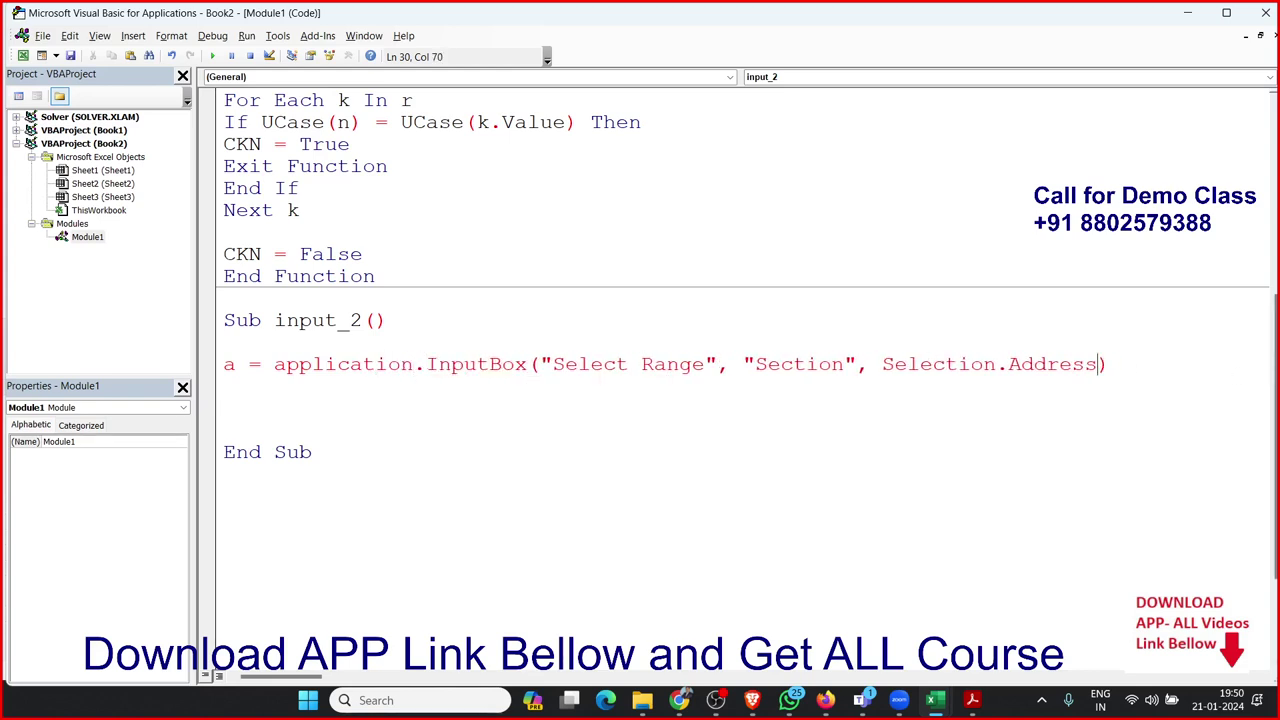
type(",")
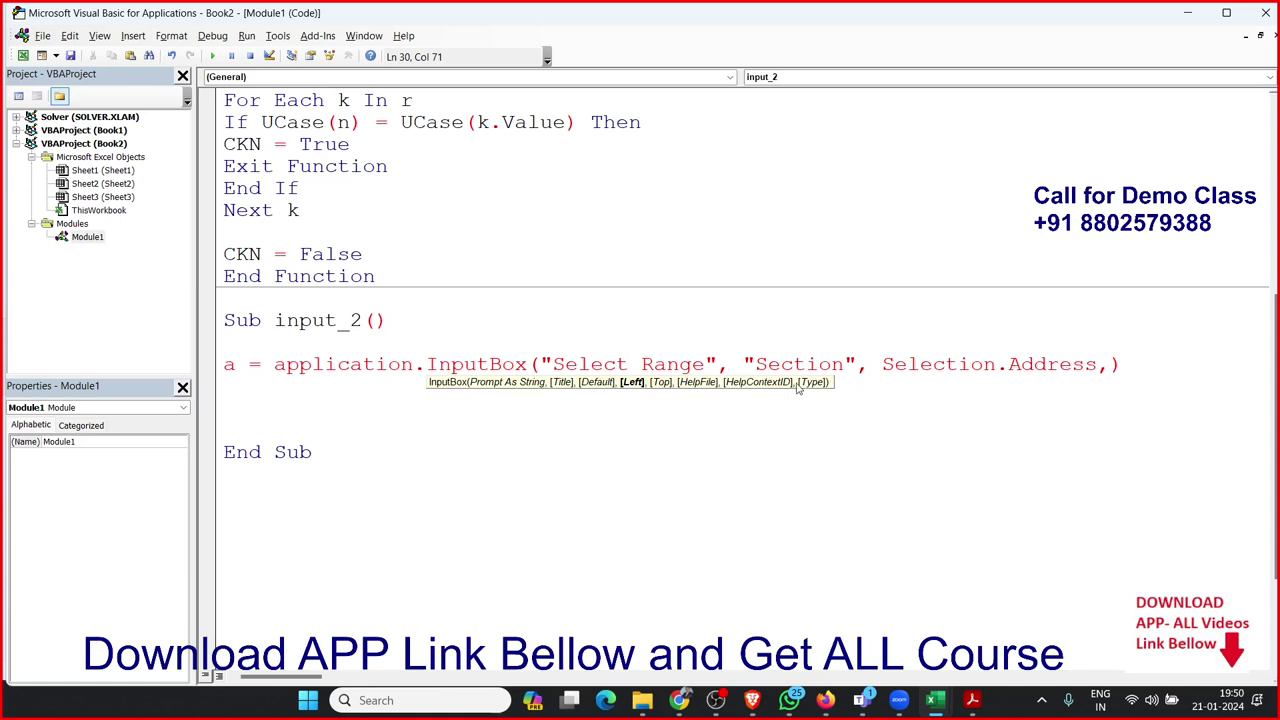
type(",,")
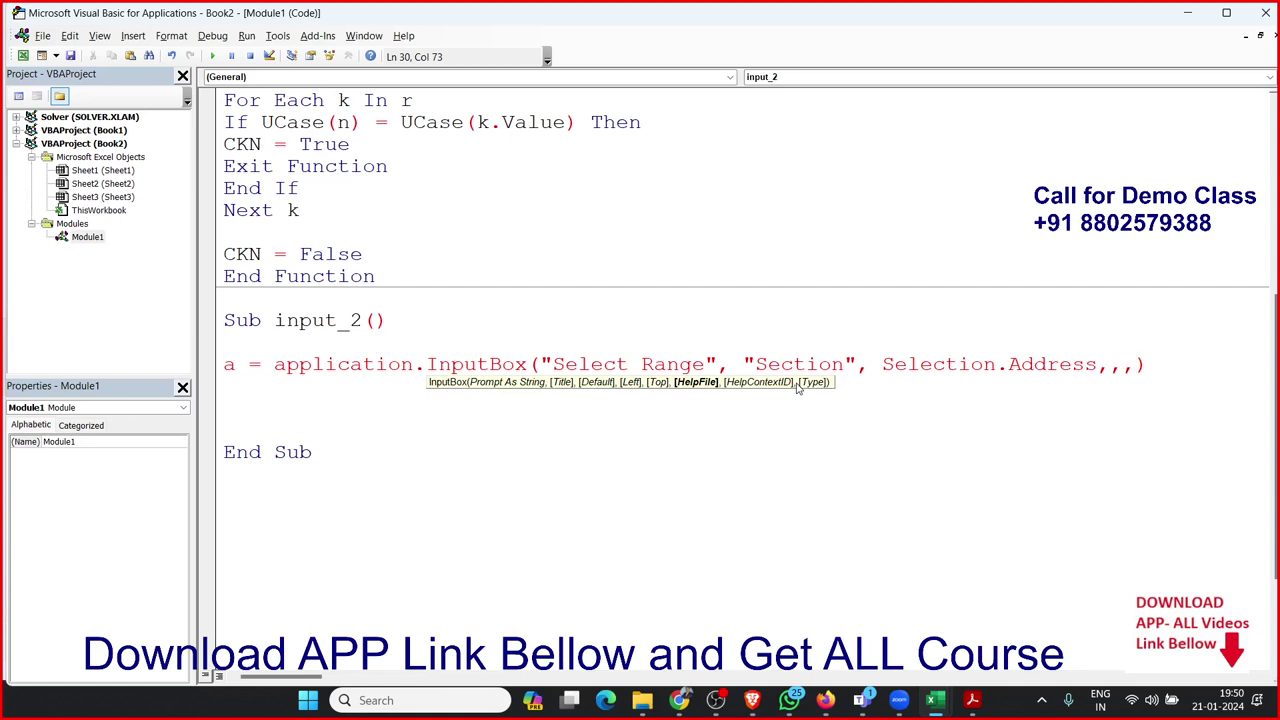
type(",,")
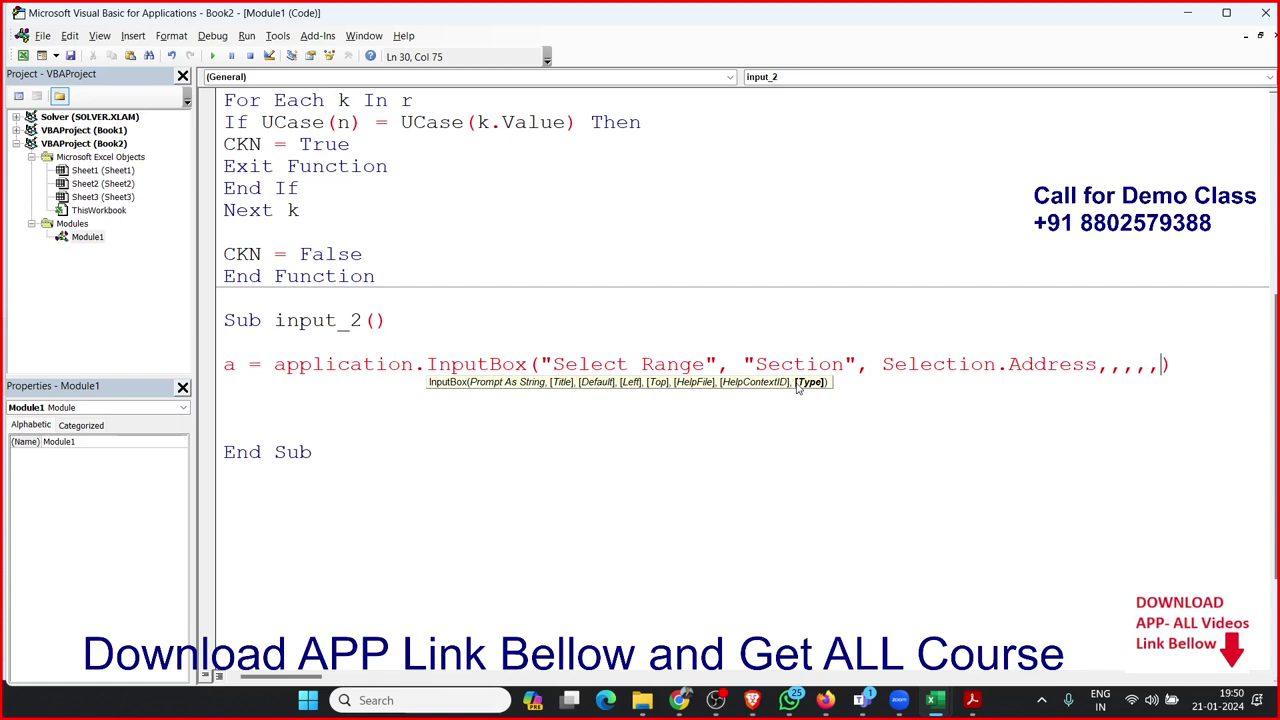
type("8")
Declare 'Dim r As Range' on a new line above the InputBox line in input_2
left_click(346, 391)
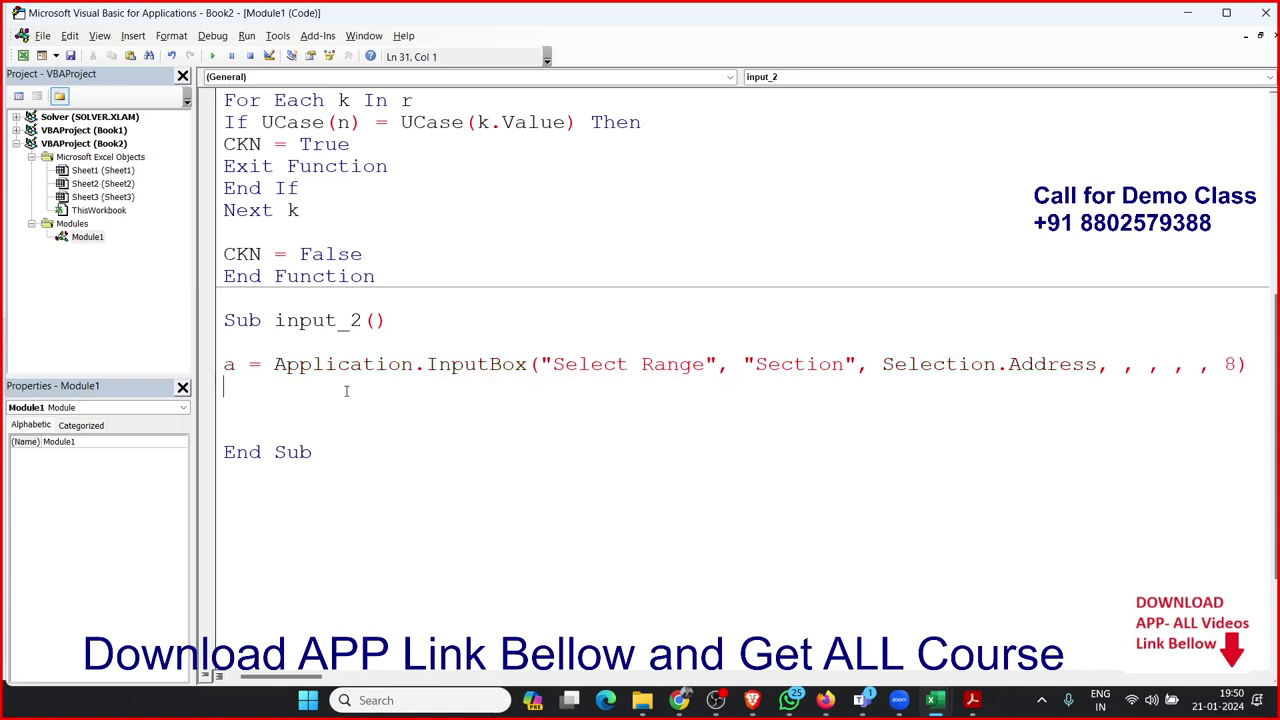
key("Return")
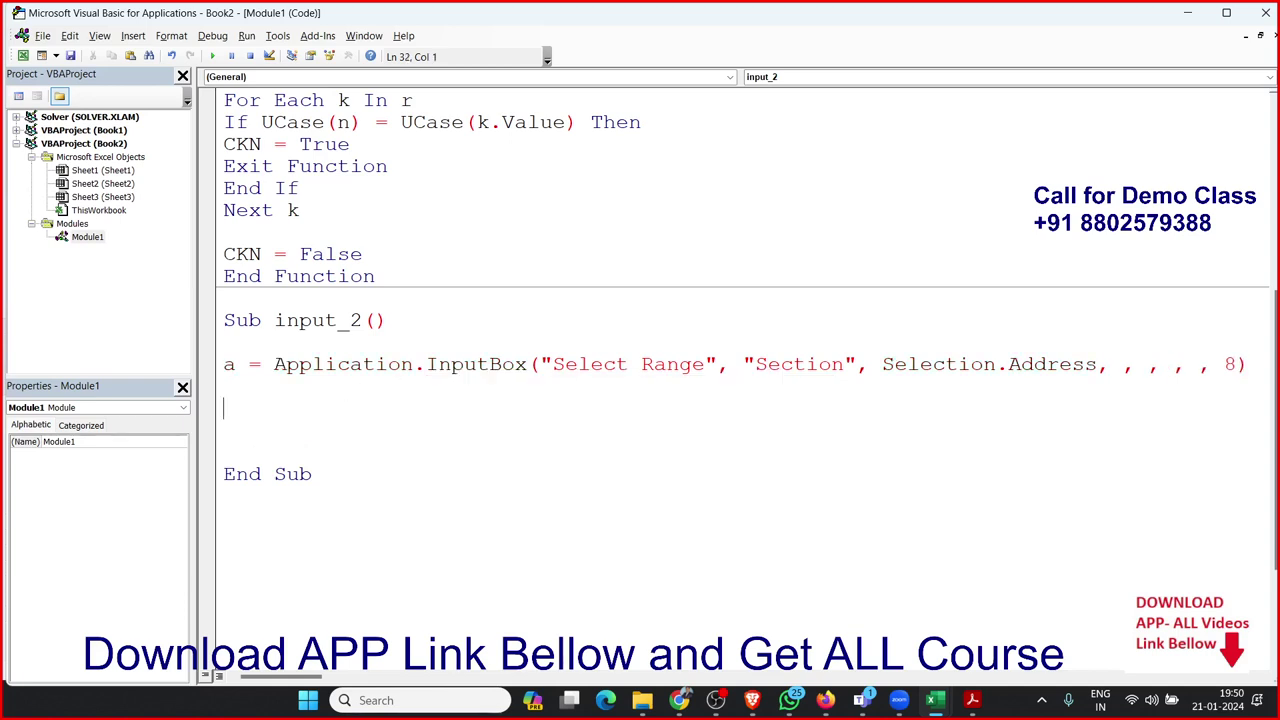
key("BackSpace")
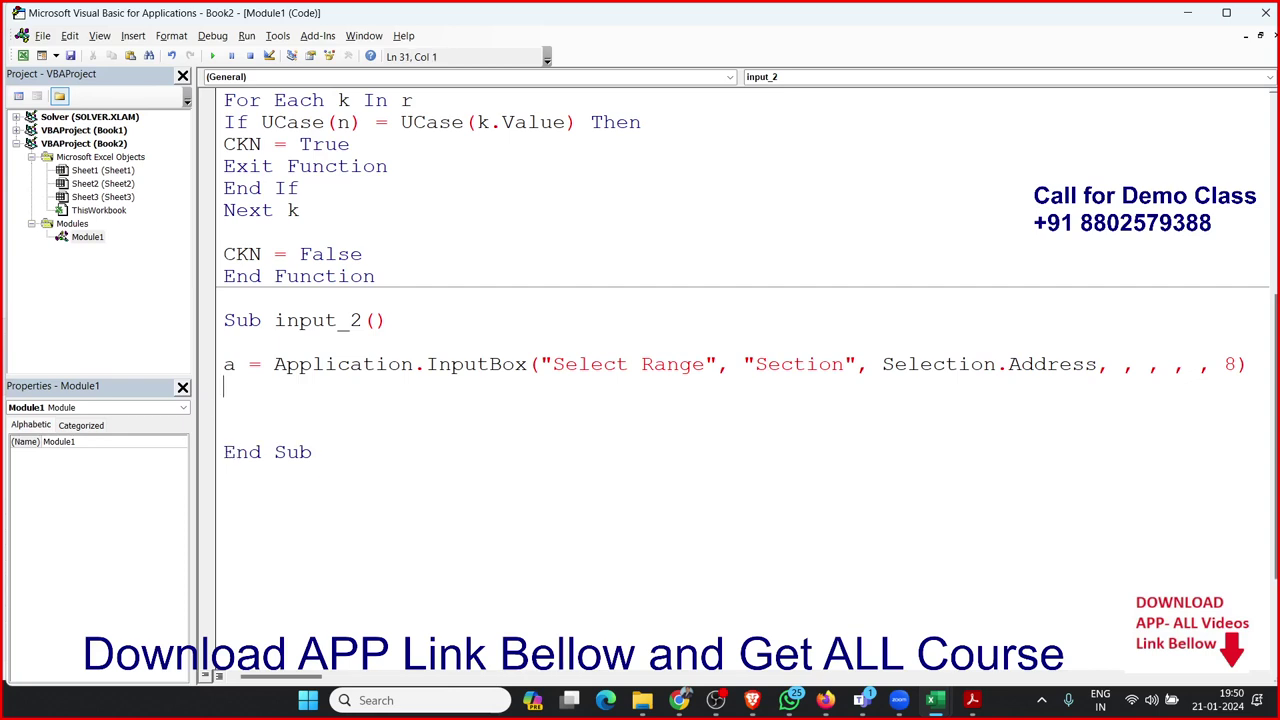
left_click(224, 342)
key("Return")
left_click(224, 342)
type("d")
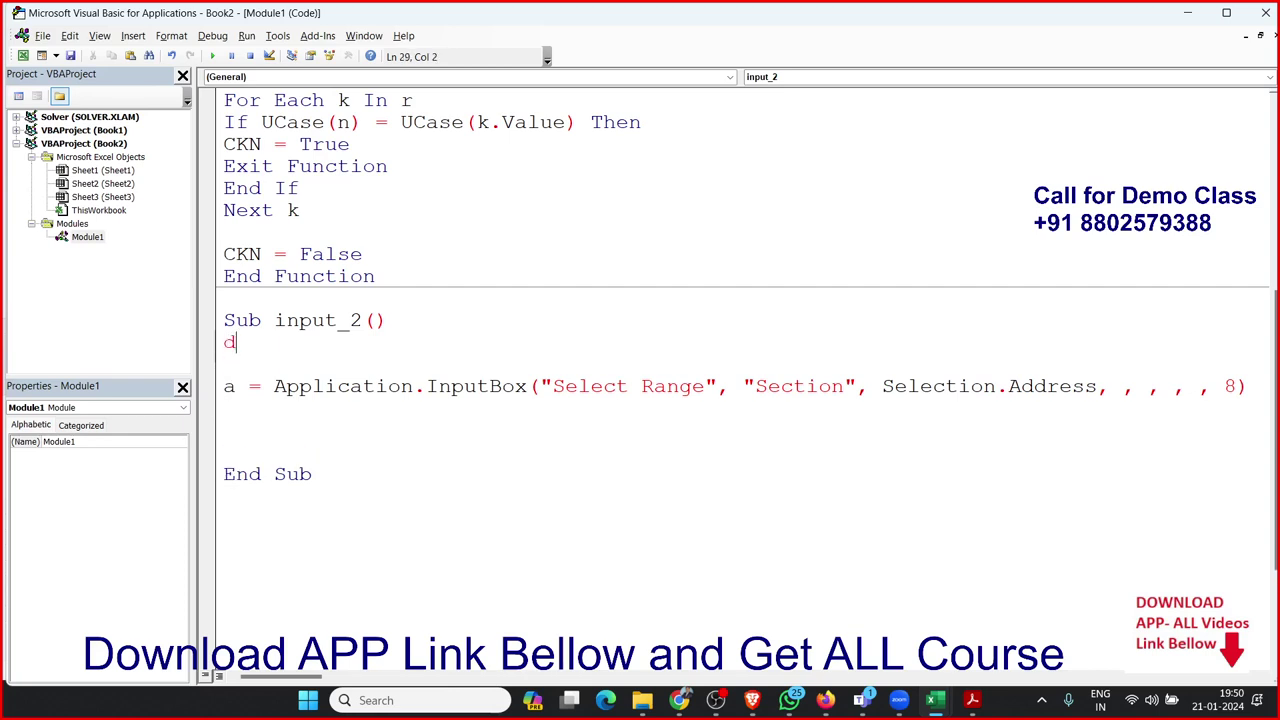
type("im r as ")
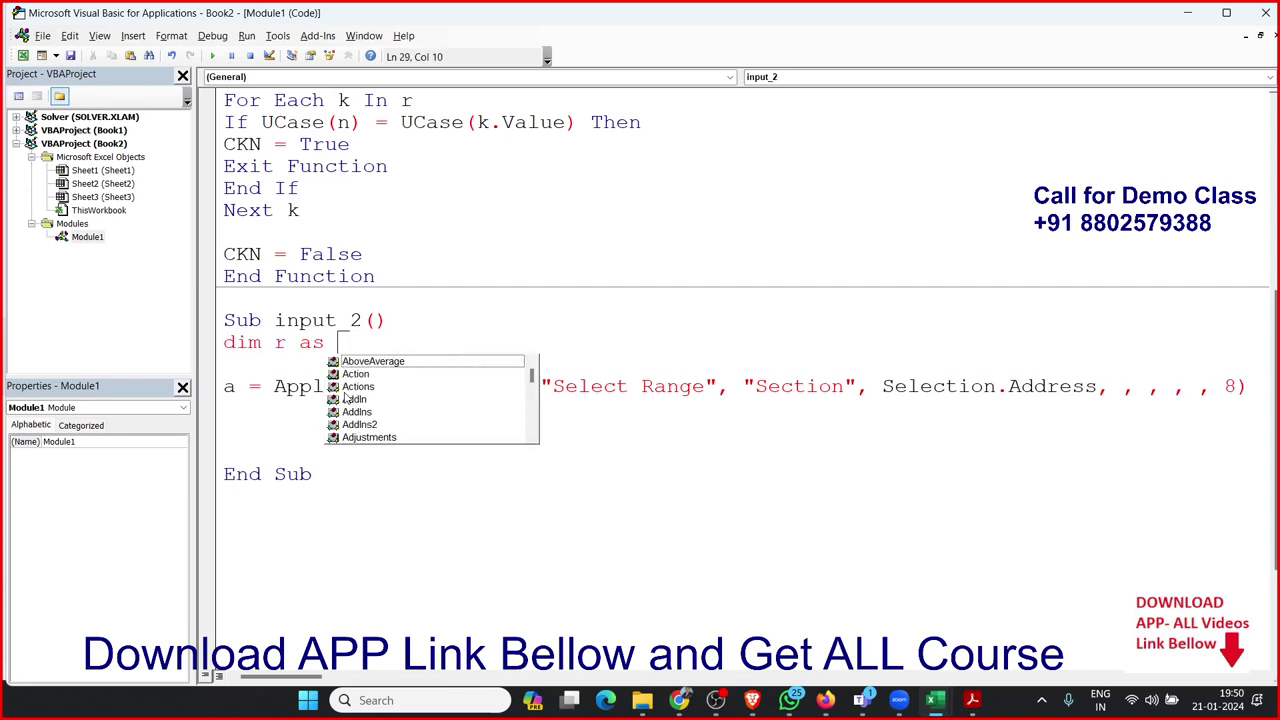
type("ra")
key("Tab")
key("Down")
key("Down")
key("Down")
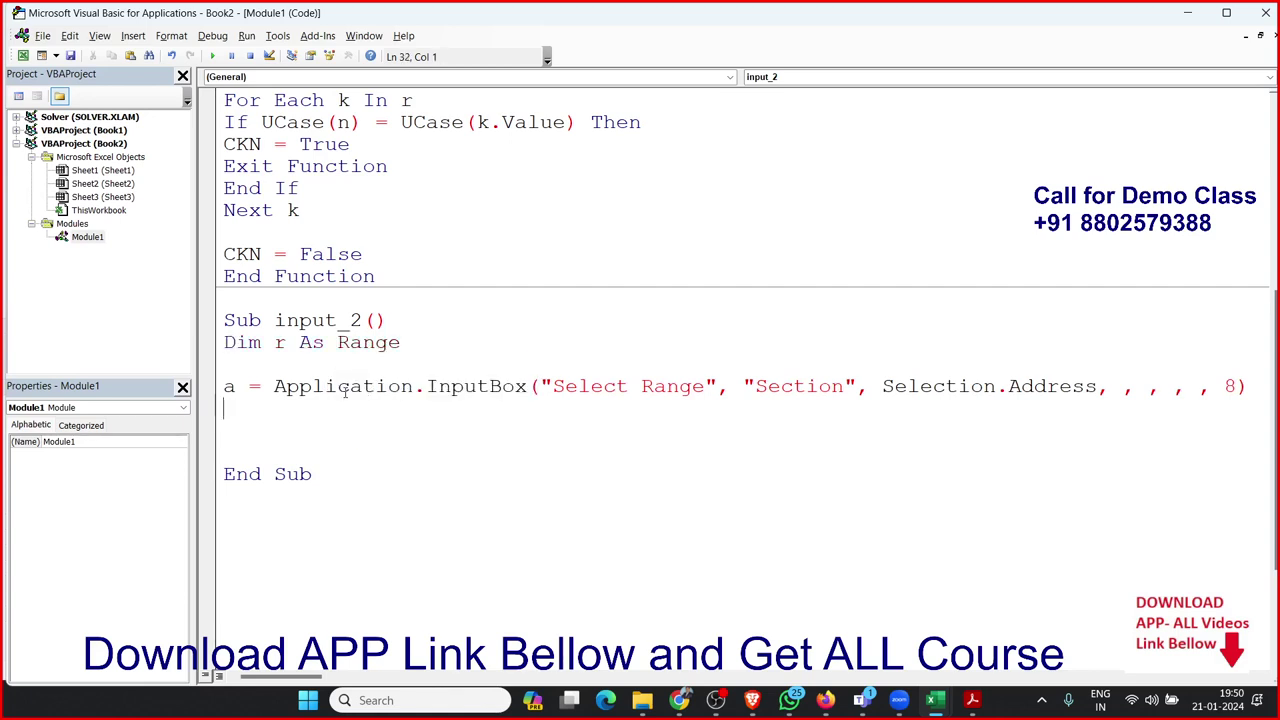
Add 'Set r = a' below the InputBox line
key("Down")
type("set")
type(" r= a")
left_click(224, 408)
Run input_2 with range $A$9:$A$13 and debug the resulting Object required error
left_click(211, 57)
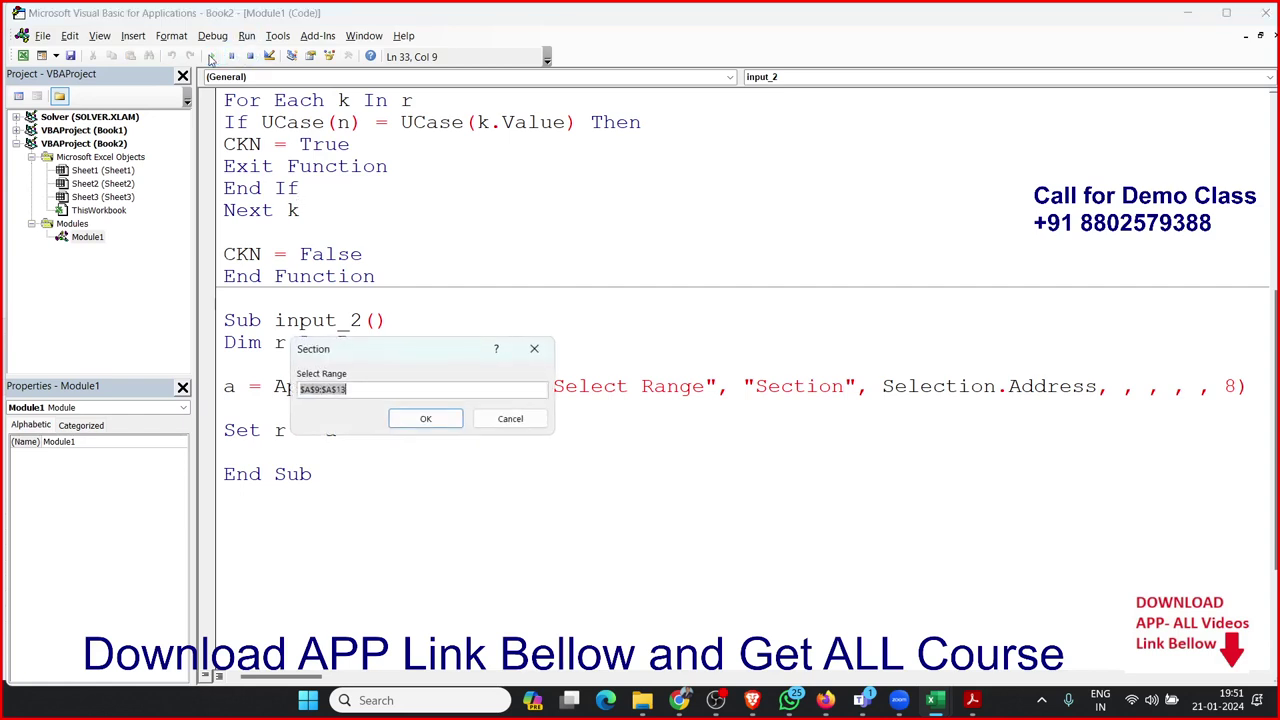
left_click(527, 393)
left_click(421, 420)
left_click(664, 320)
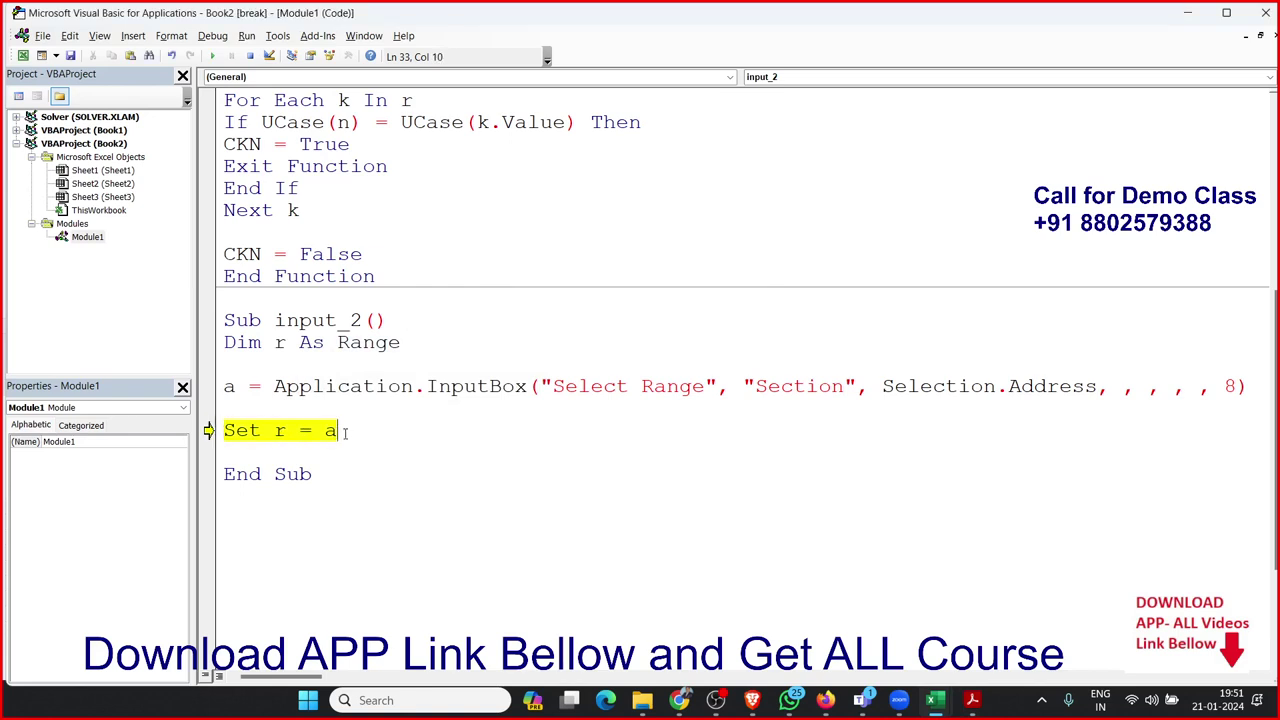
Delete the 'Set r = a' line and change 'a =' to 'Set r =' on the InputBox line
left_click_drag(338, 430, 196, 428)
key("Delete")
key("Up")
key("Up")
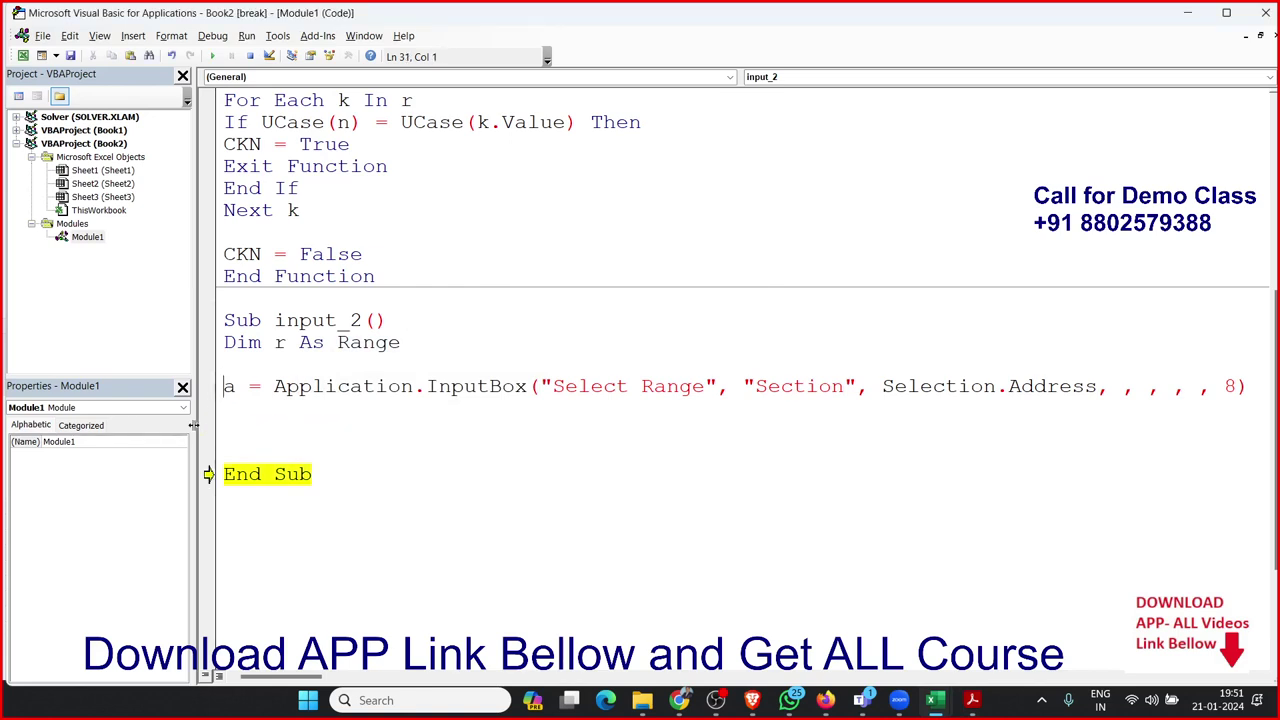
key("Delete")
type("se")
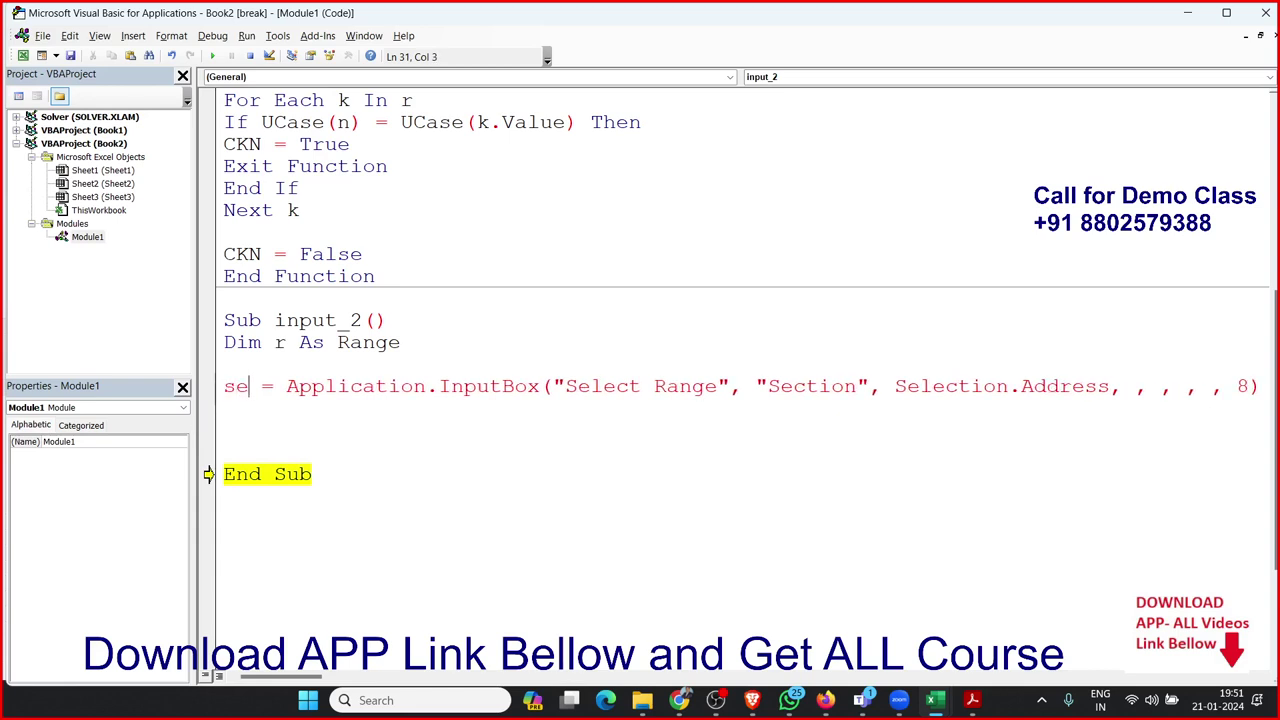
type("tv")
key("BackSpace")
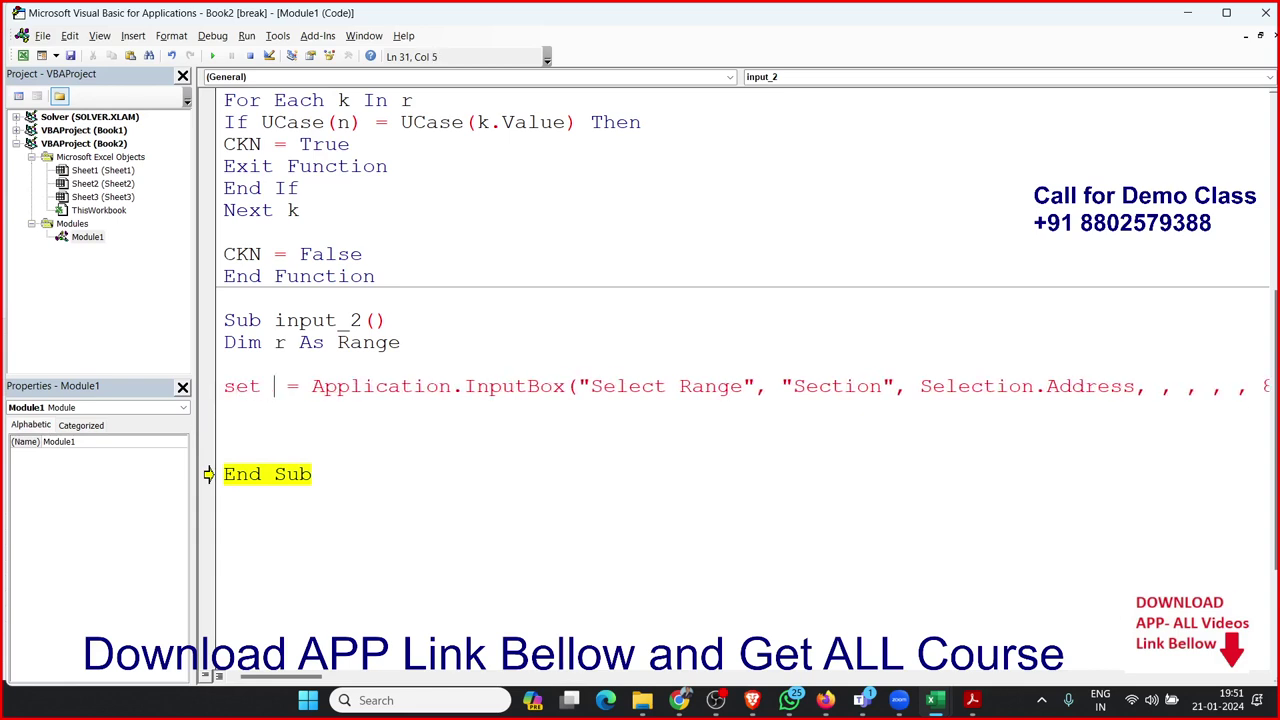
type("r=")
Remove the extra equals sign from the Set r line and reset the paused macro
left_click(257, 424)
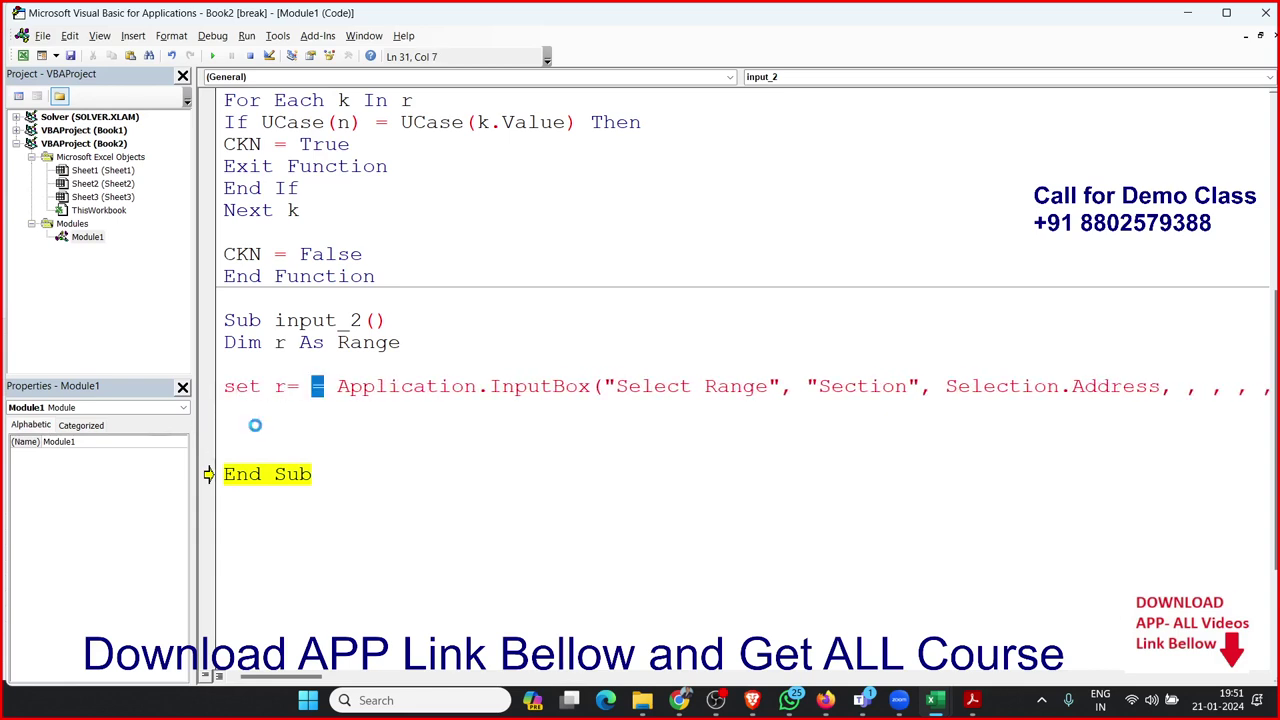
key("Return")
key("Delete")
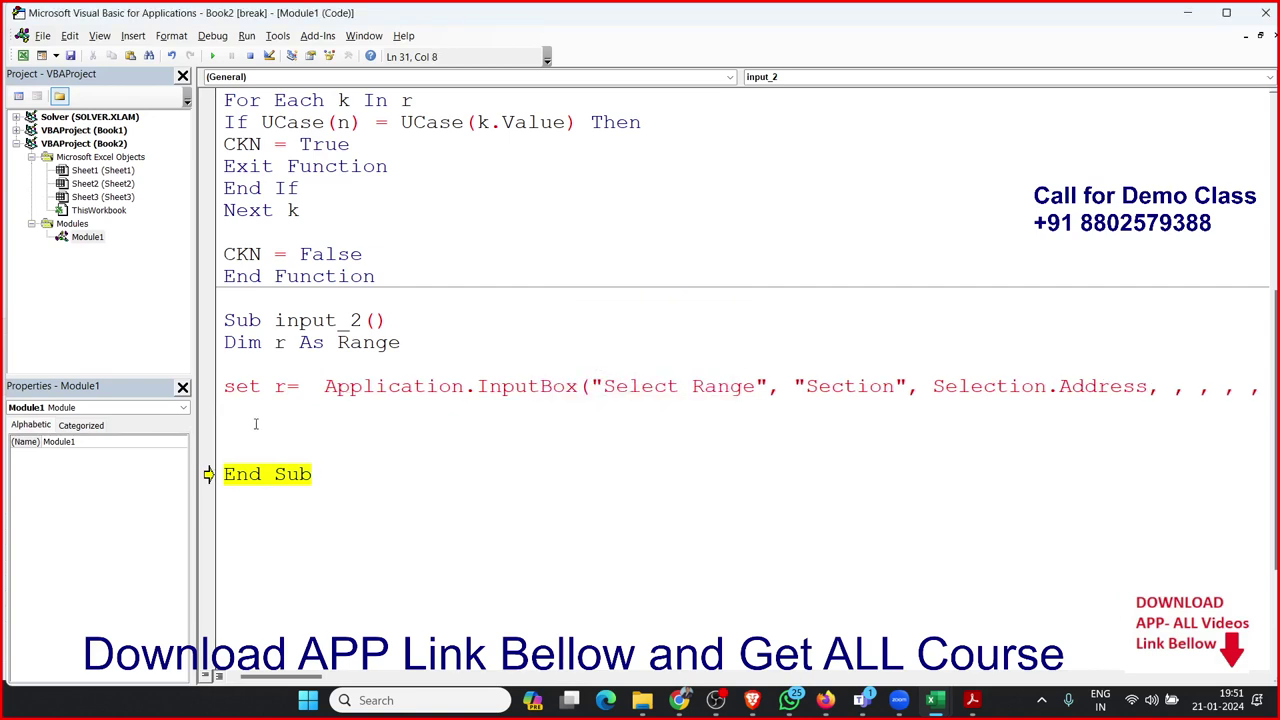
left_click(254, 424)
left_click(249, 56)
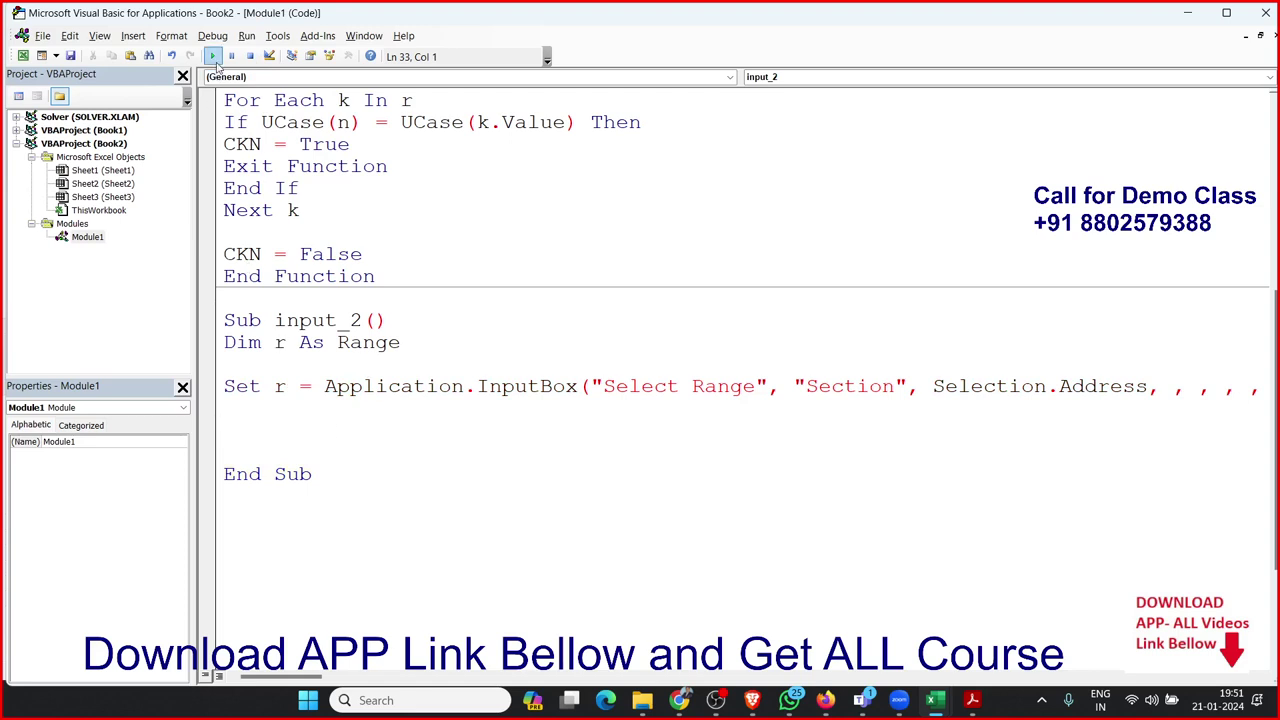
Run input_2, cancel the Section prompt, end the error 424 run, and return to Book2
left_click(213, 56)
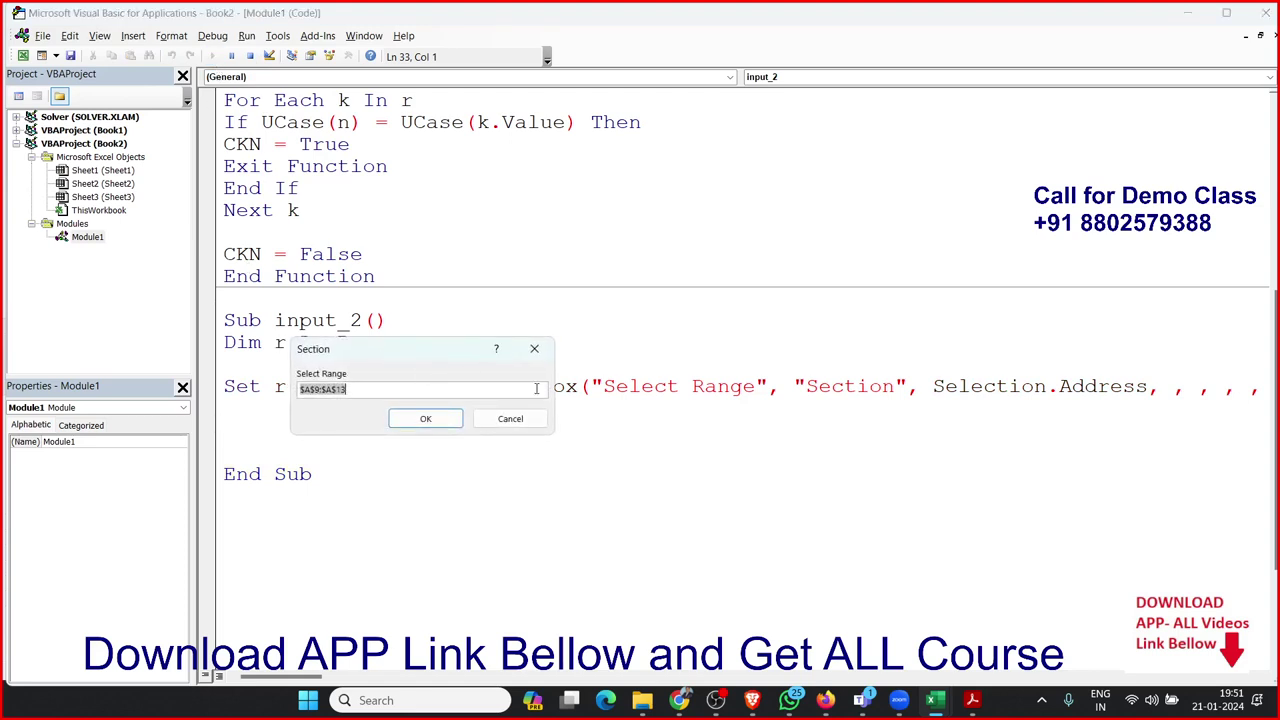
left_click(537, 389)
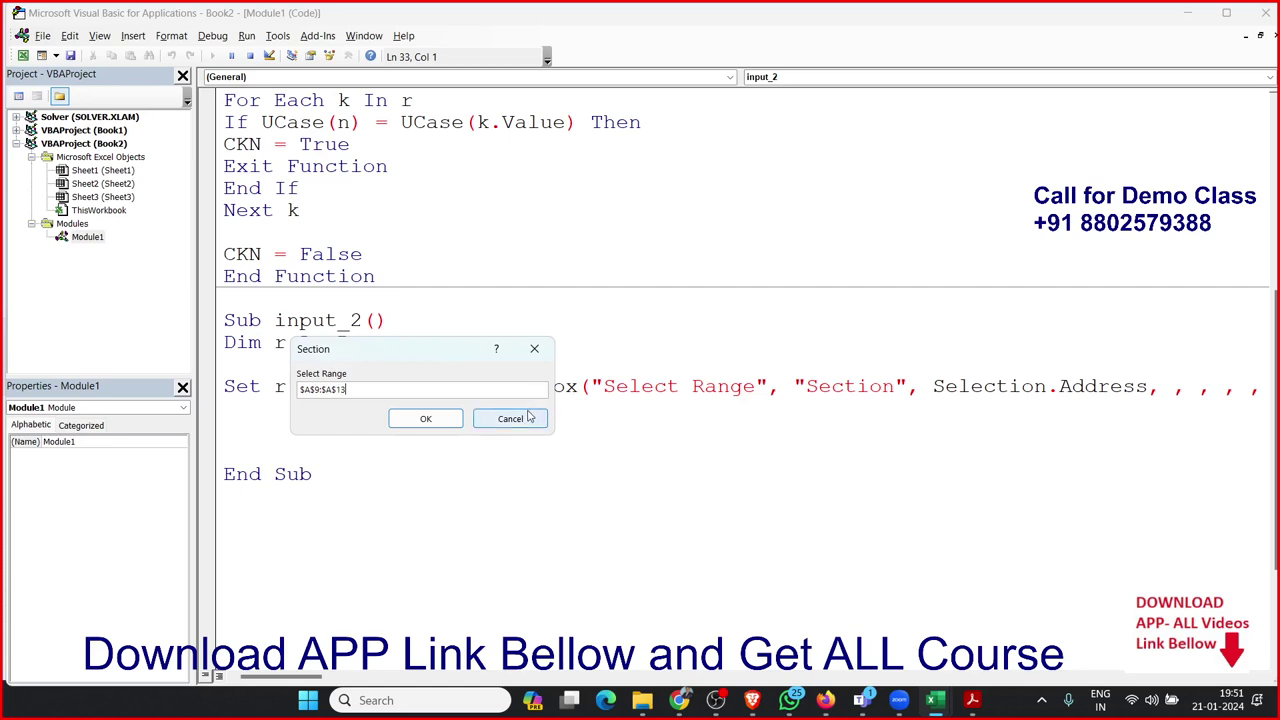
left_click(528, 419)
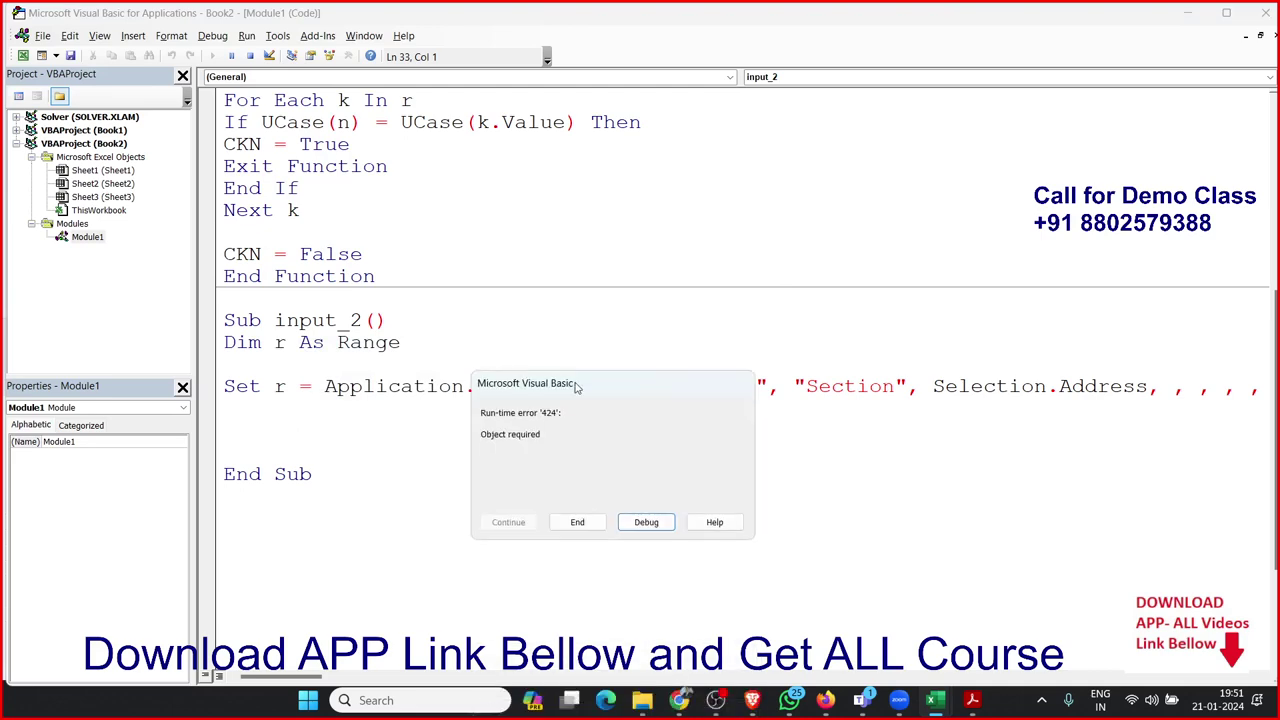
left_click(577, 486)
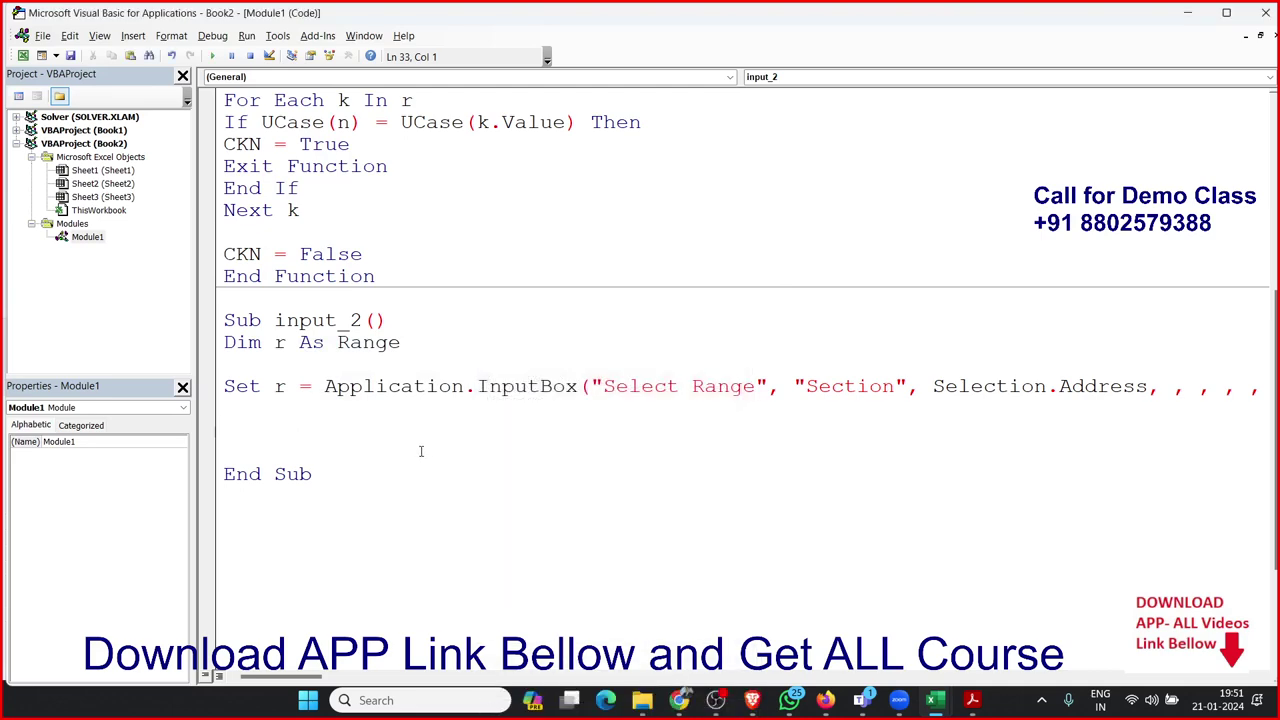
key("alt+Tab")
key("alt+Tab")
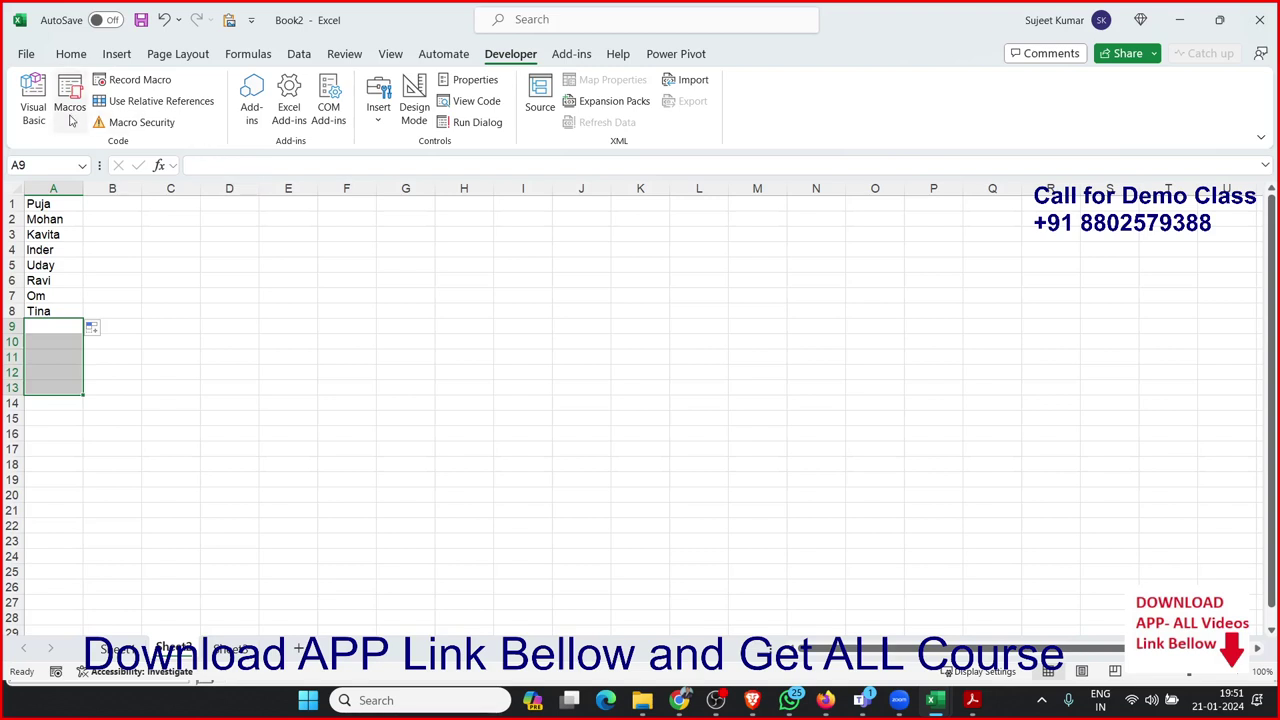
Run input_2 from Excel's Macros list, selecting $K$3:$O$12 as the Section range
left_click(70, 107)
left_click(323, 311)
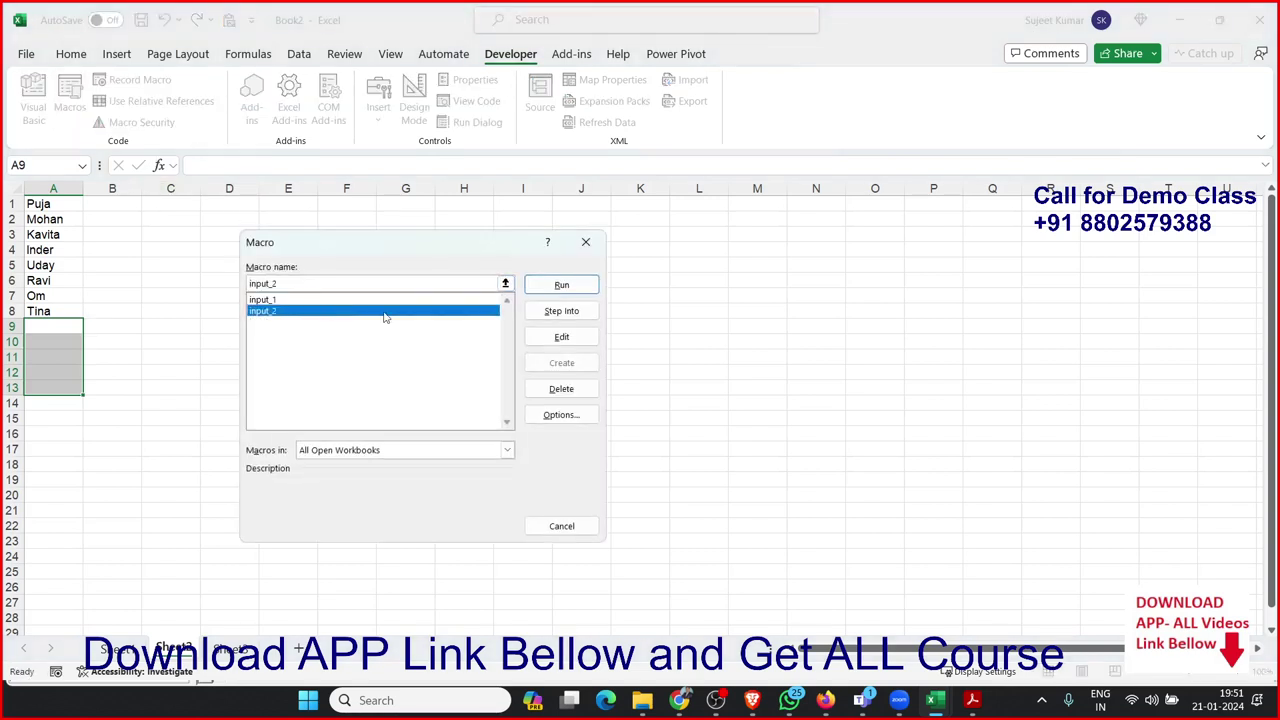
left_click(538, 285)
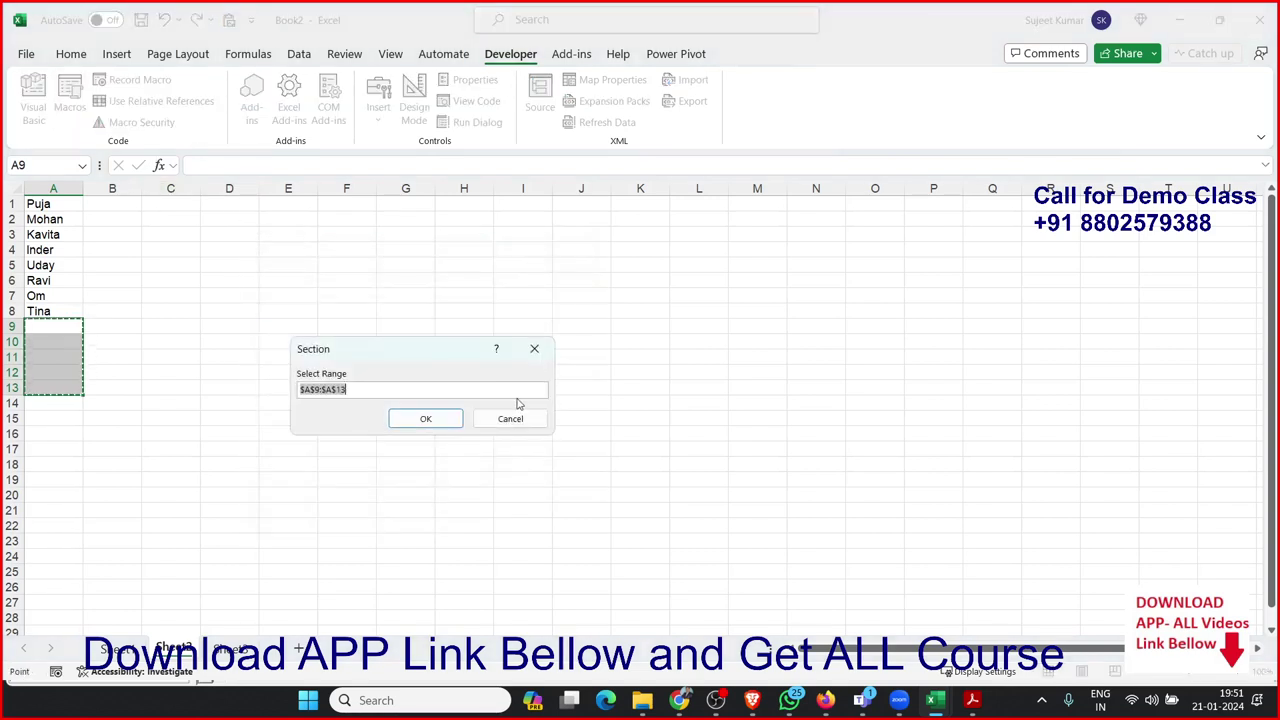
left_click(646, 311)
mouse_move(620, 236)
left_mouse_down()
mouse_move(885, 424)
mouse_move(889, 376)
left_mouse_up()
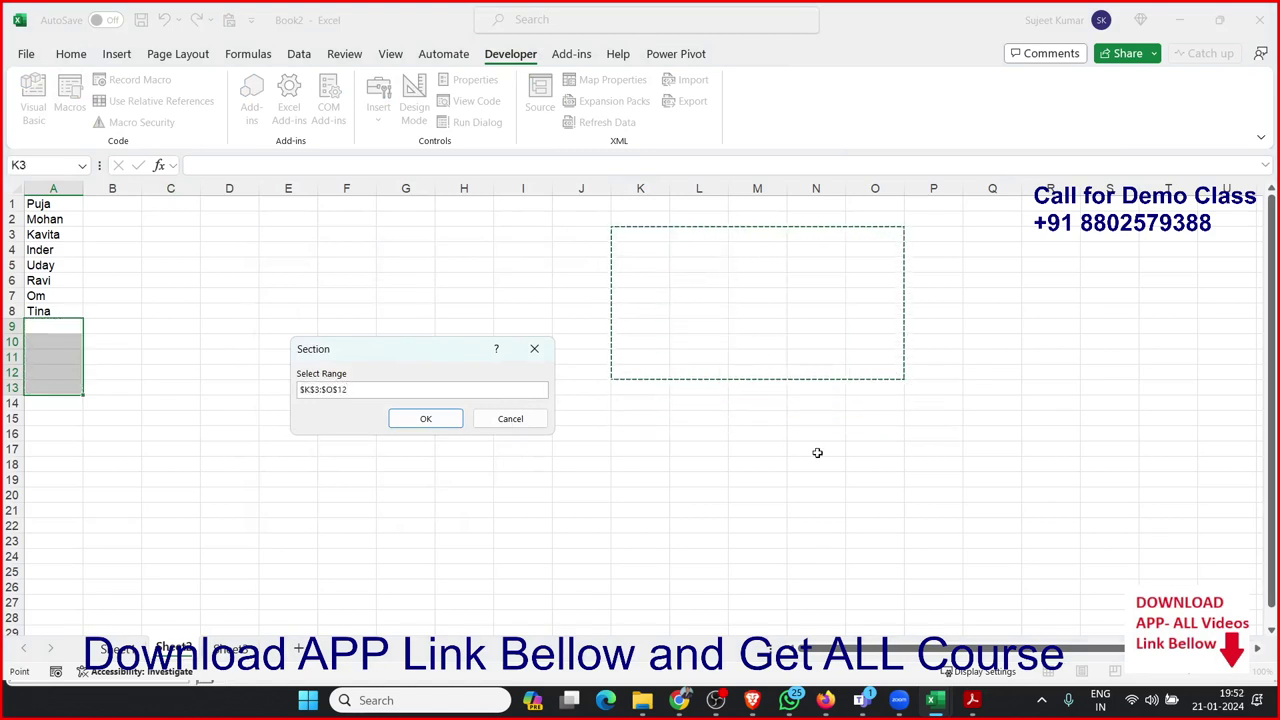
left_click(441, 418)
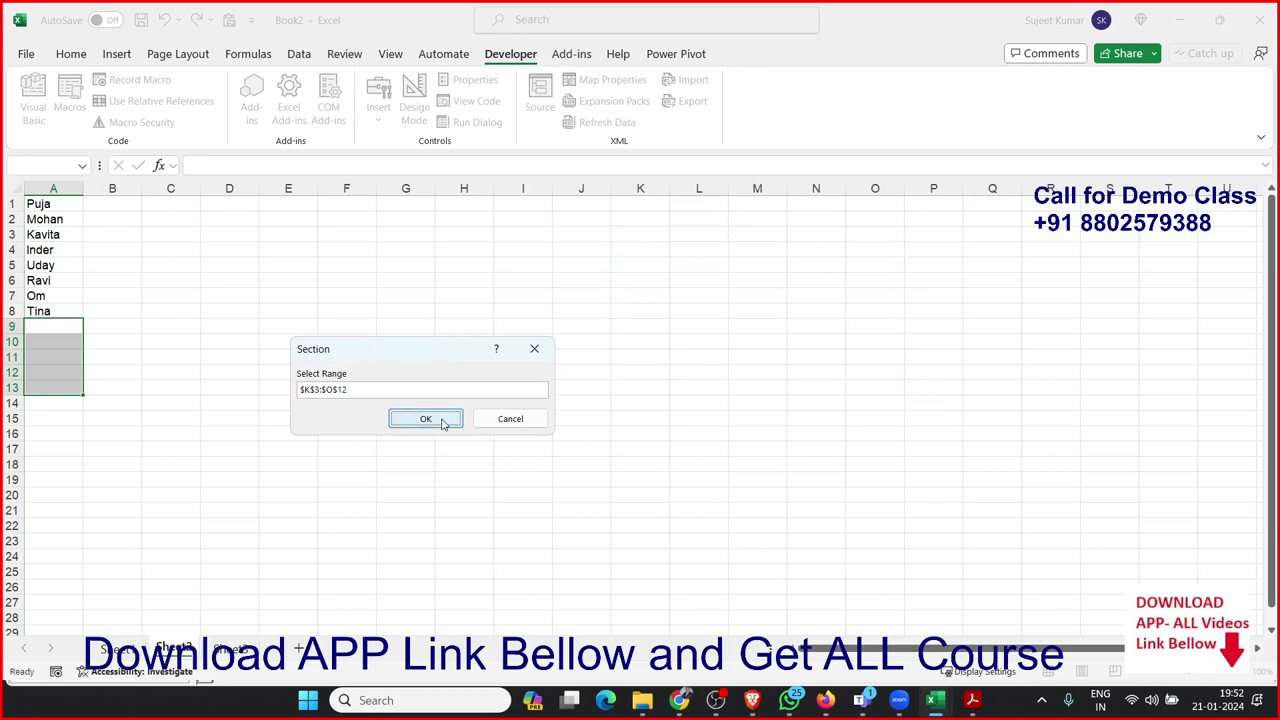
left_click(455, 374)
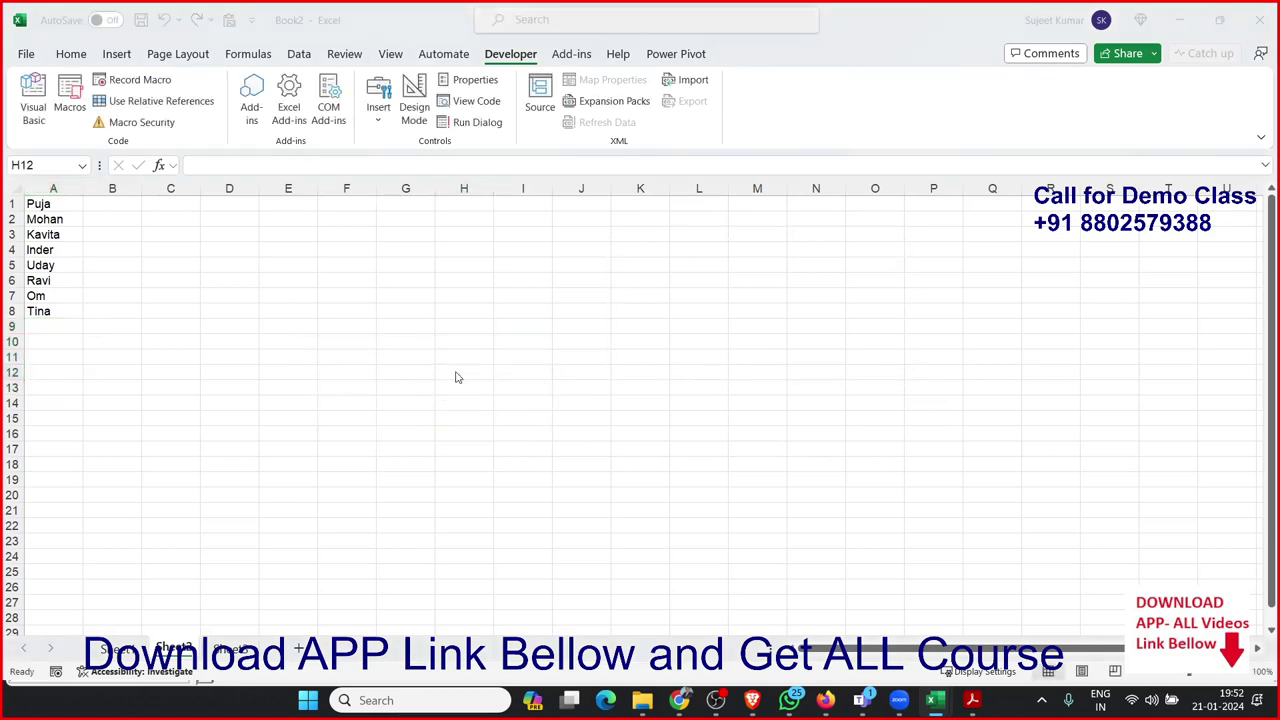
key("alt+Tab")
key("alt+Tab")
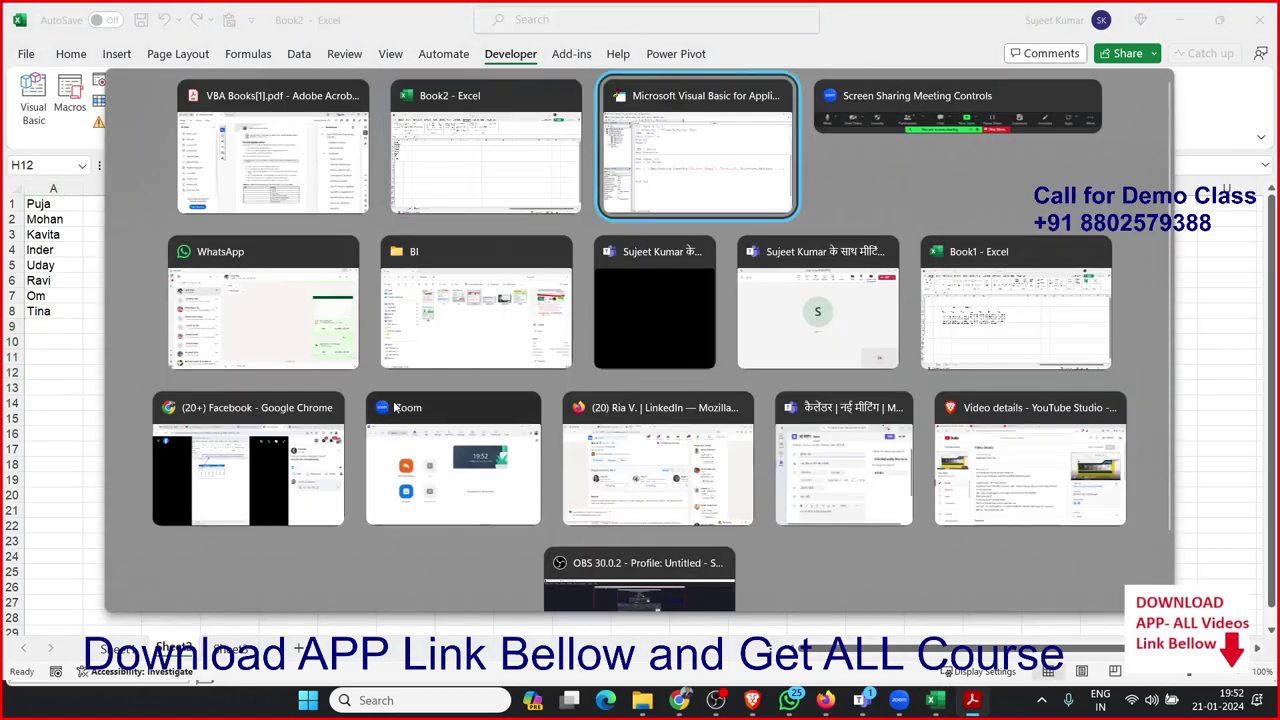
Add 'MsgBox Application.WorksheetFunction.CountA(r)' on a new line below the Set r line
key("Return")
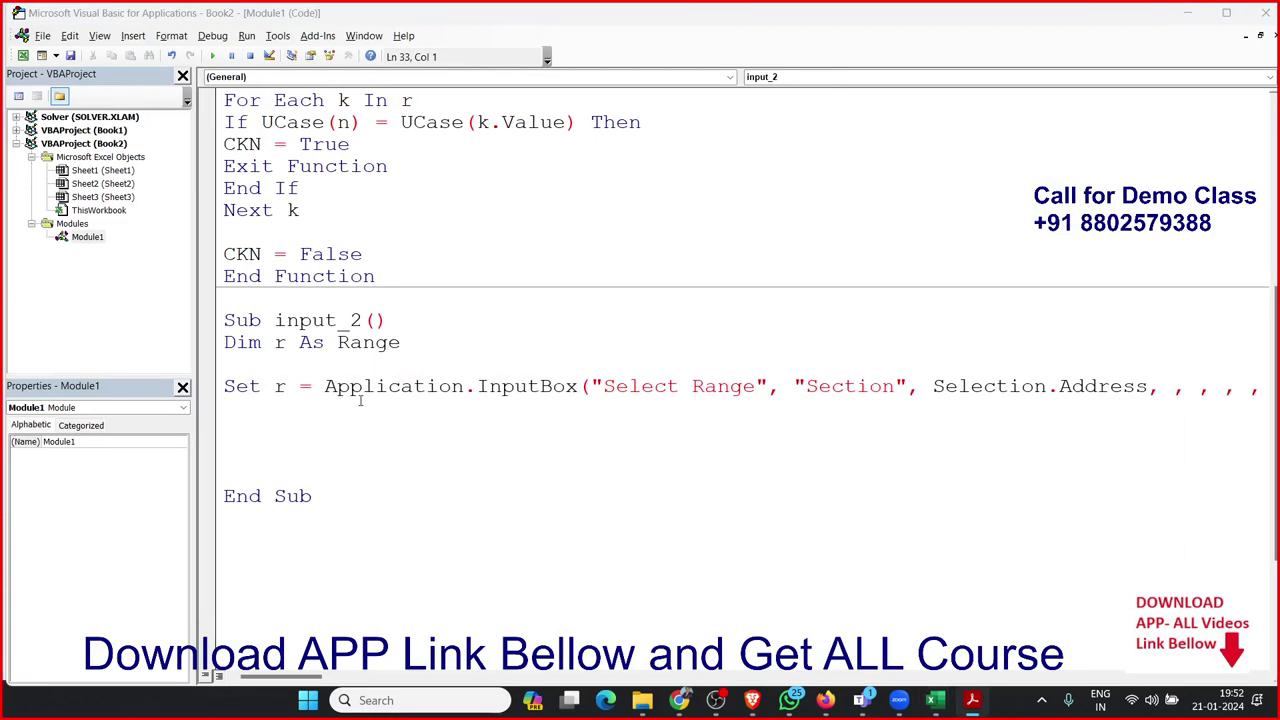
left_click(279, 417)
key("Return")
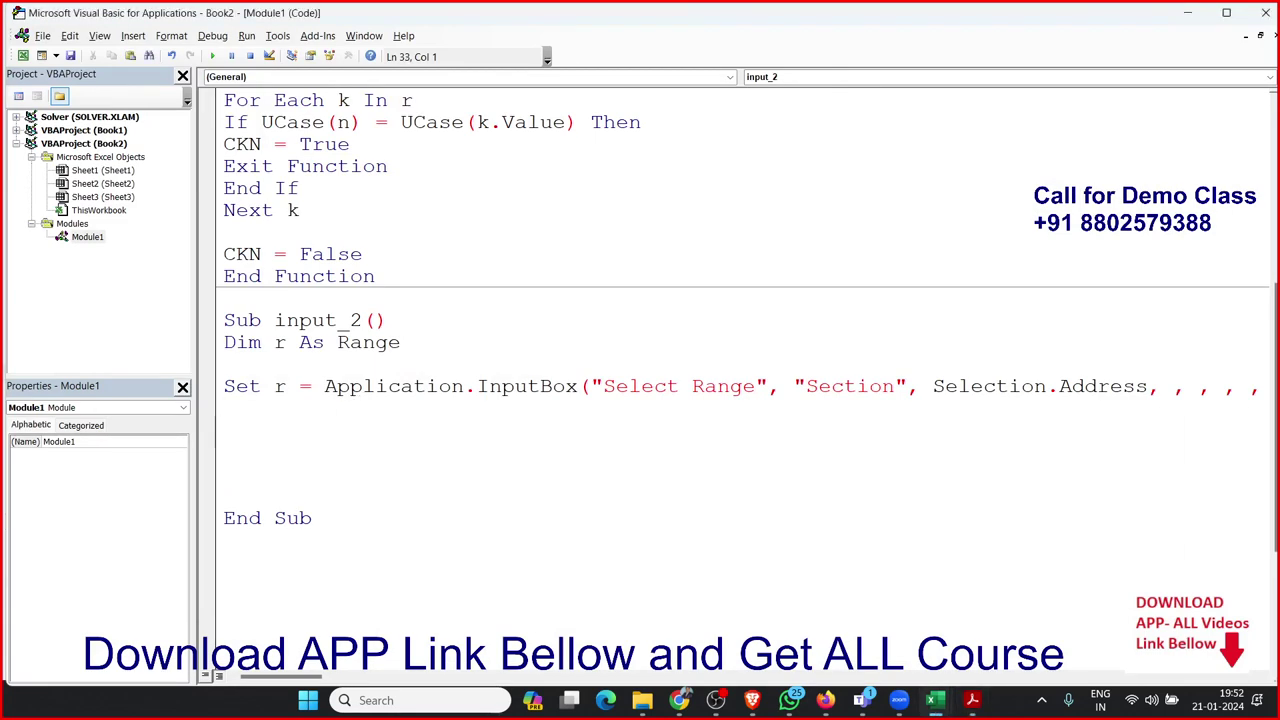
type("msgbox ")
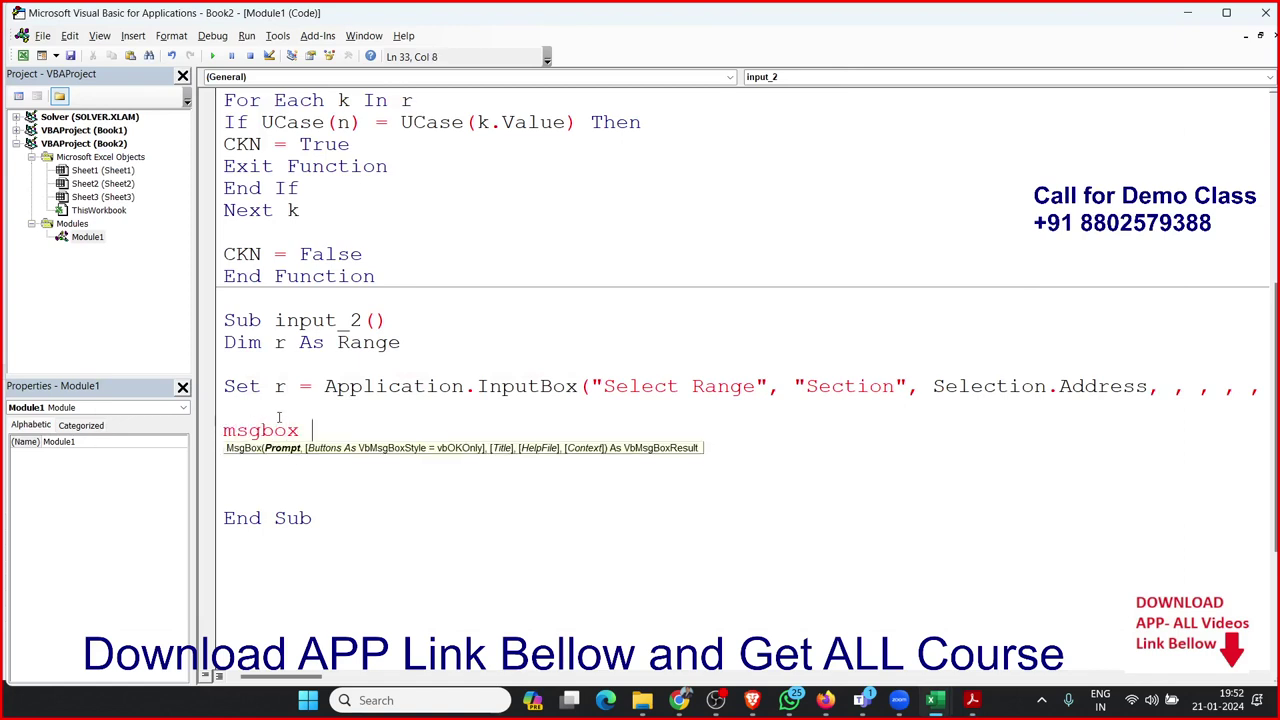
type("Applica")
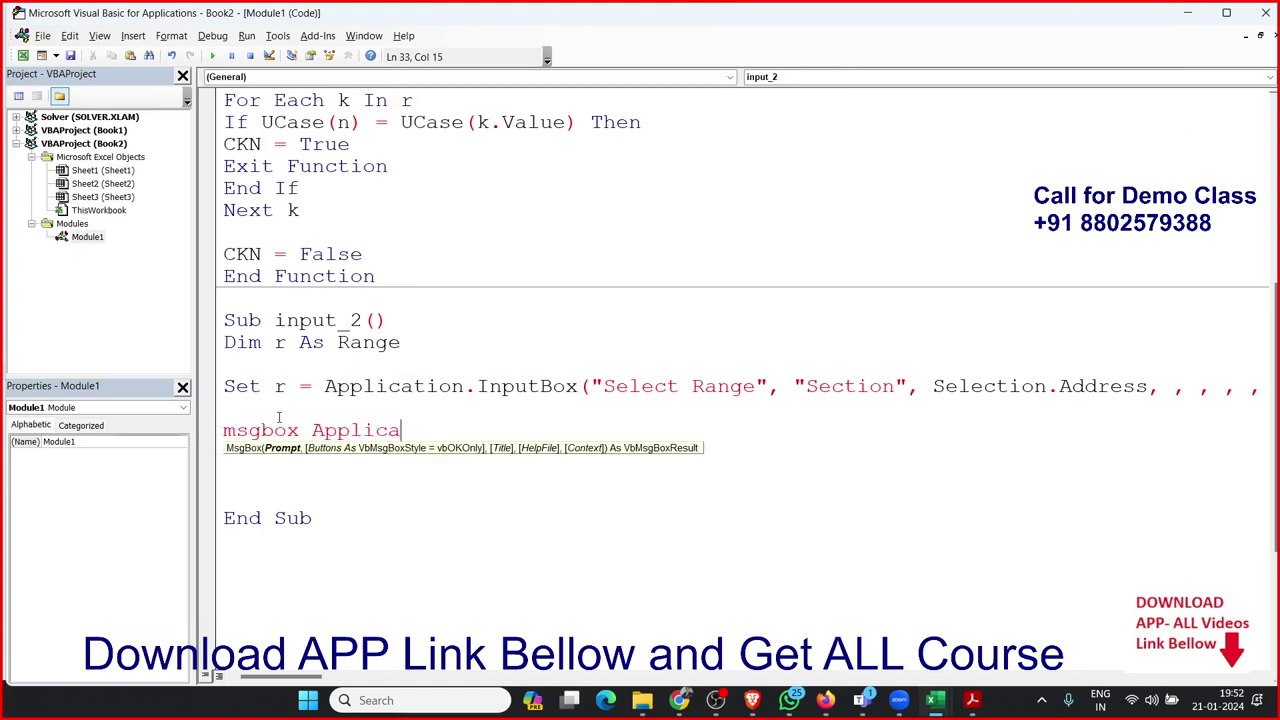
type("ion")
key("BackSpace")
key("BackSpace")
key("BackSpace")
key("BackSpace")
type("atio")
type("n.")
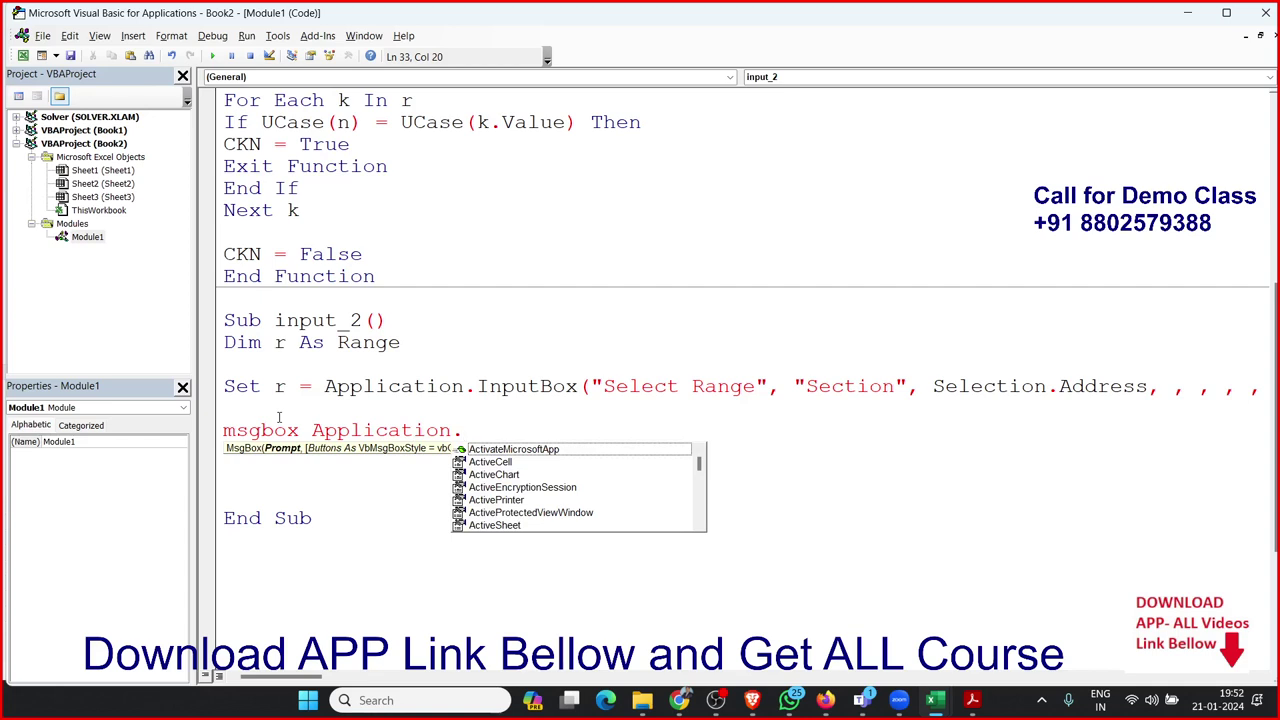
type("wo")
key("Down")
key("Tab")
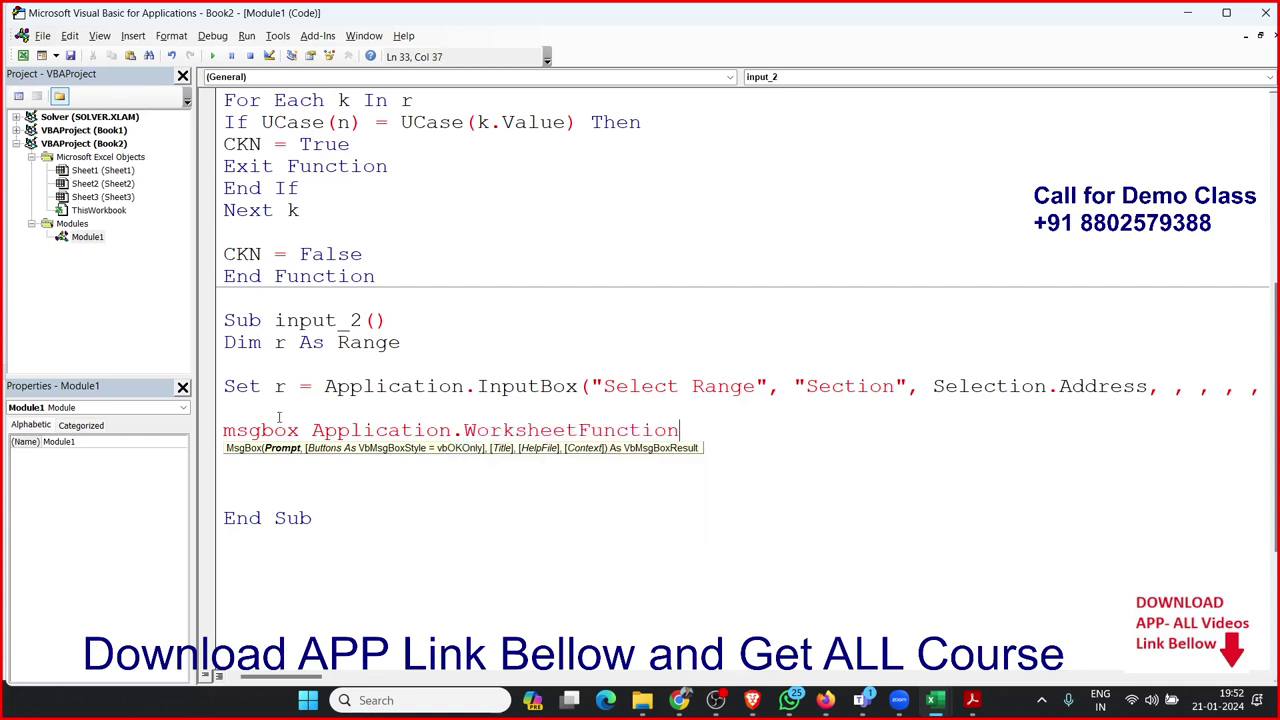
type(".co")
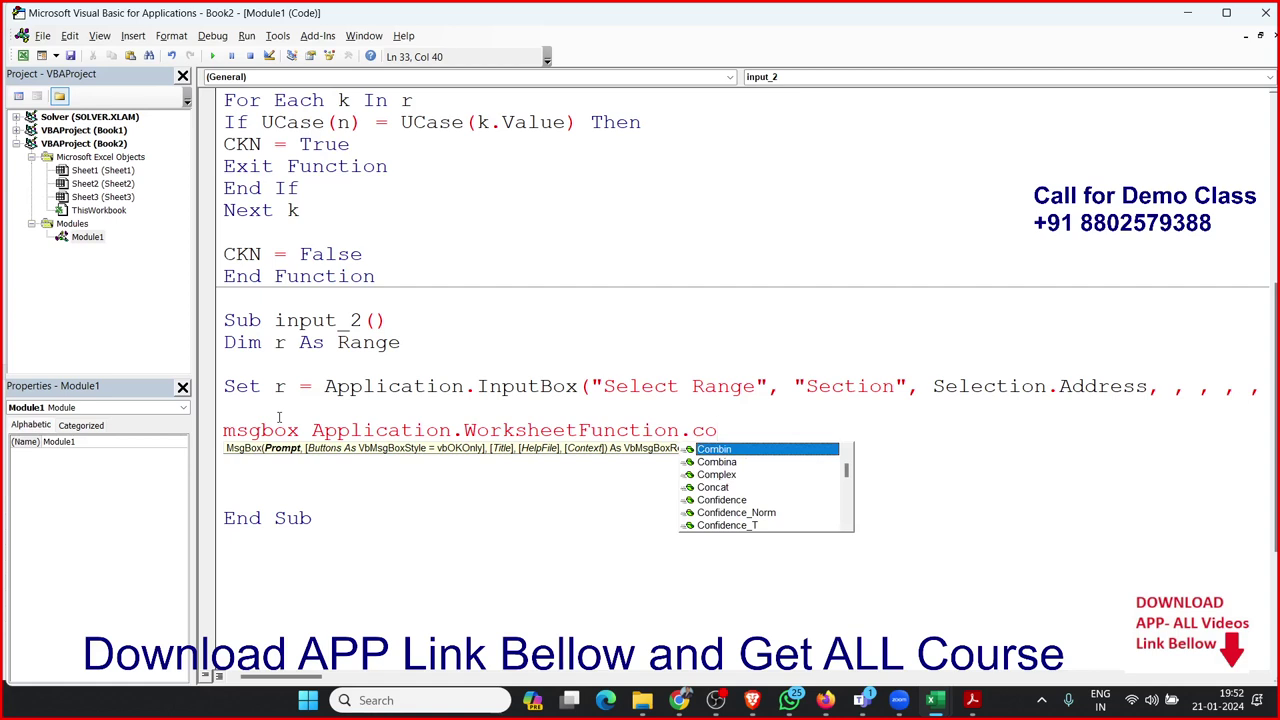
type("un")
key("Down")
key("Tab")
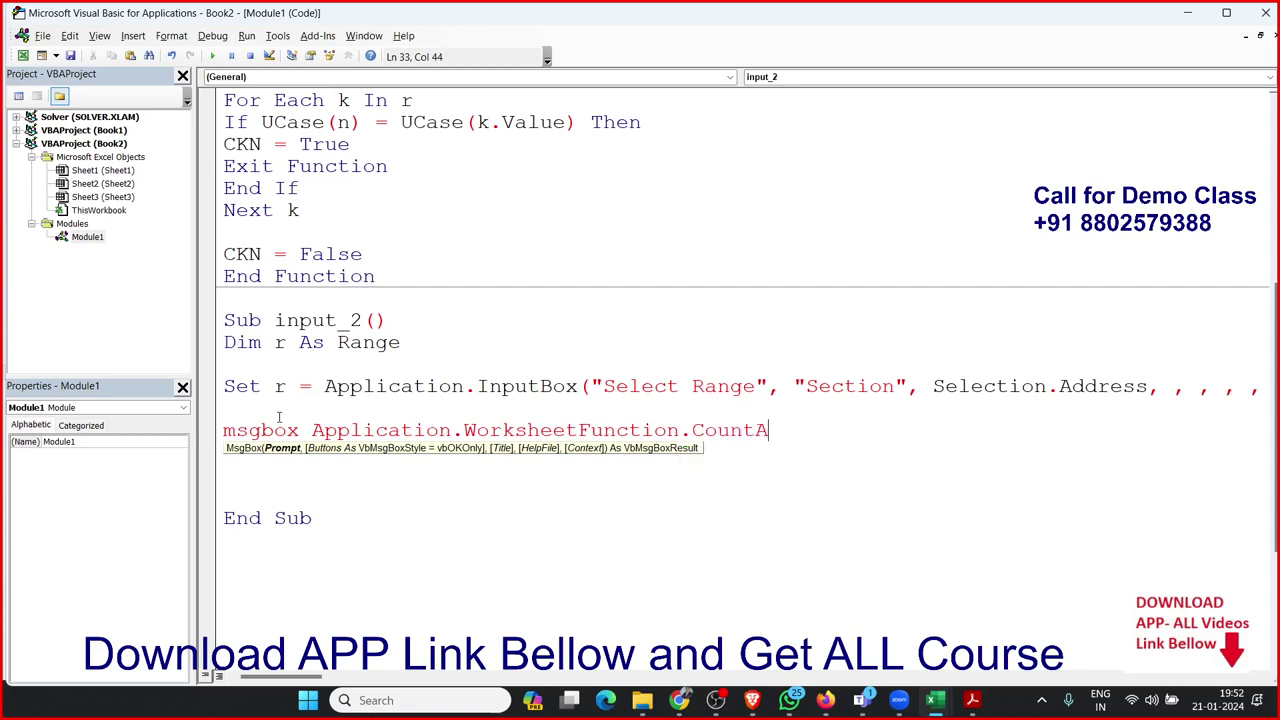
type("(r")
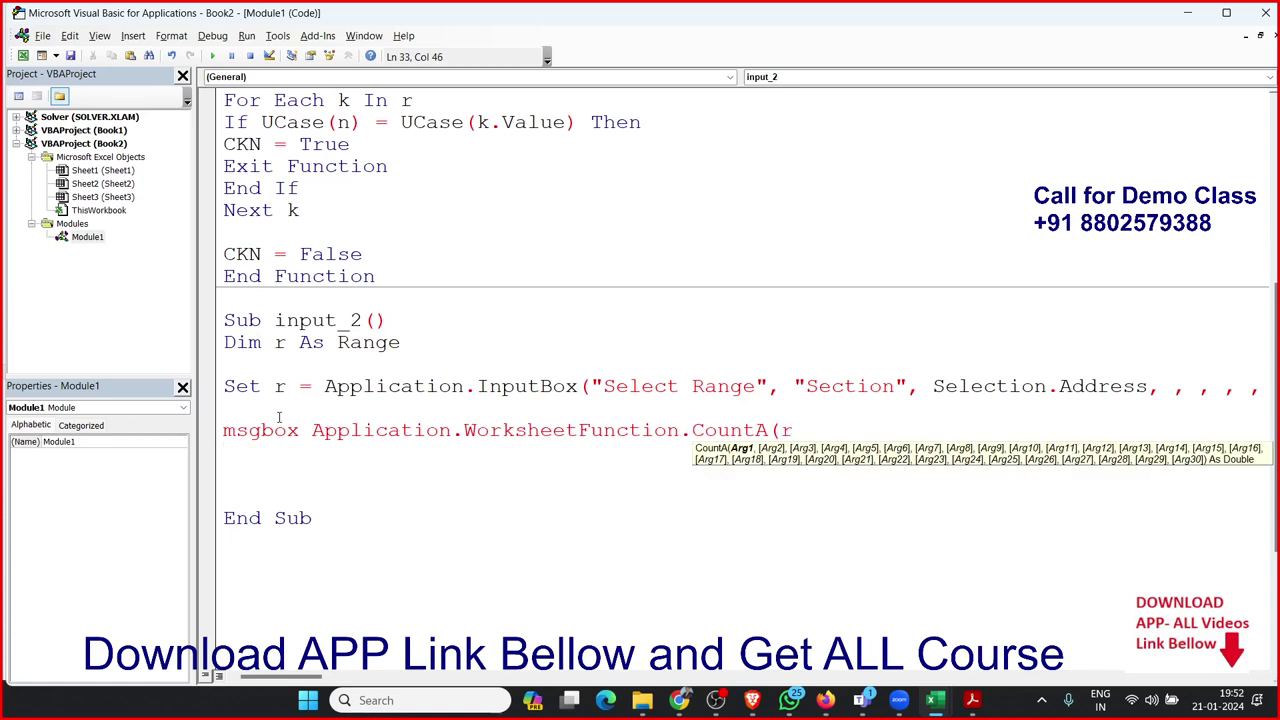
type(")")
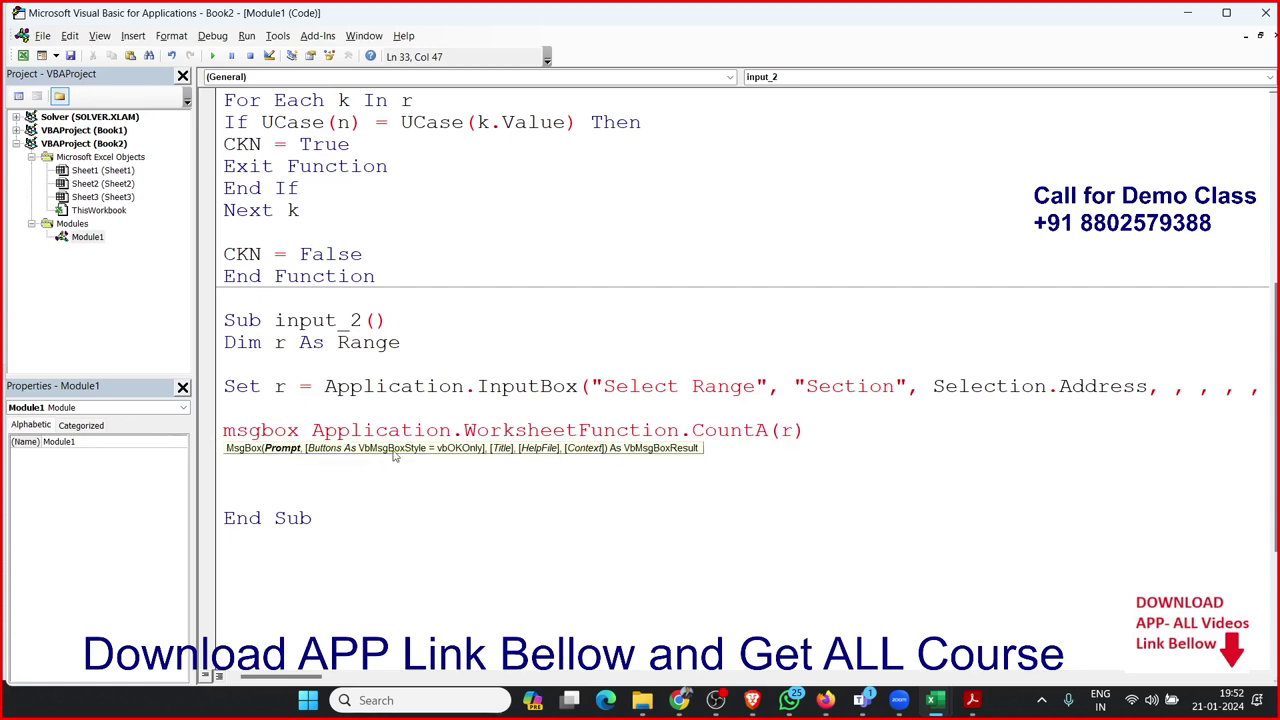
left_click(389, 413)
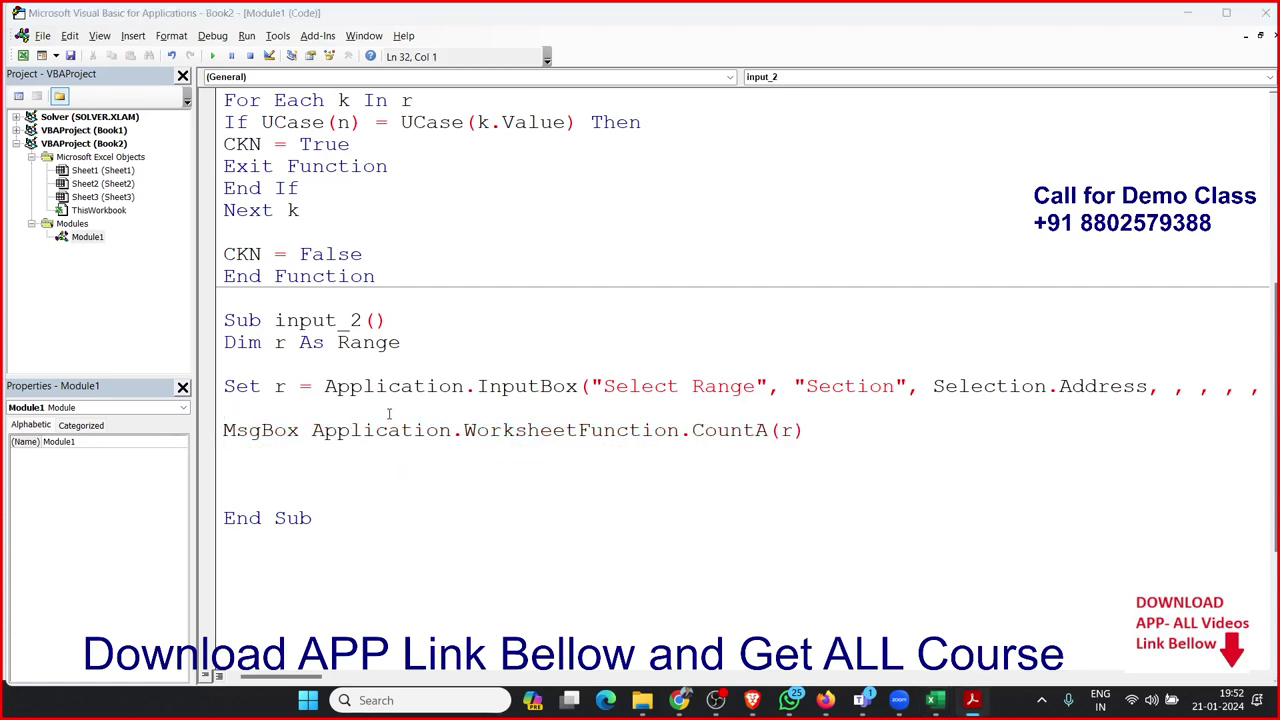
Run input_2 in Excel on A1:A8 and close the message reporting a count of 8
key("alt+Tab")
key("alt+Tab")
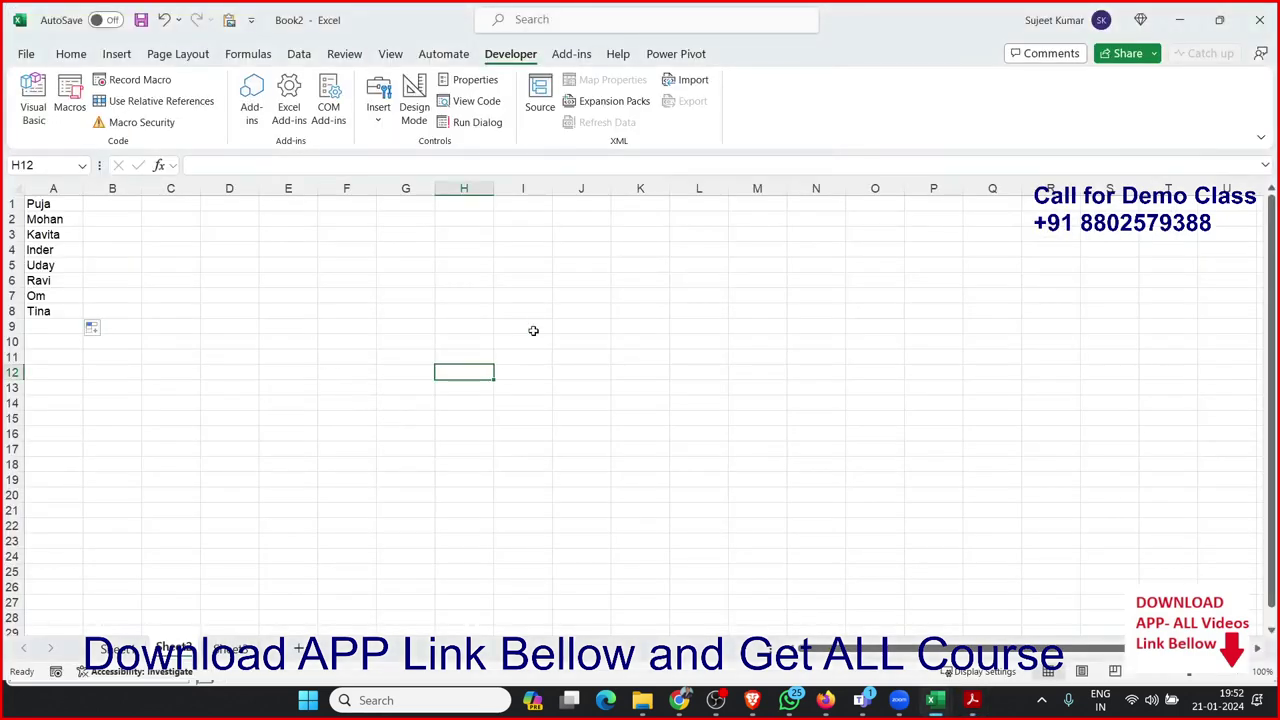
left_click(524, 308)
left_click(81, 120)
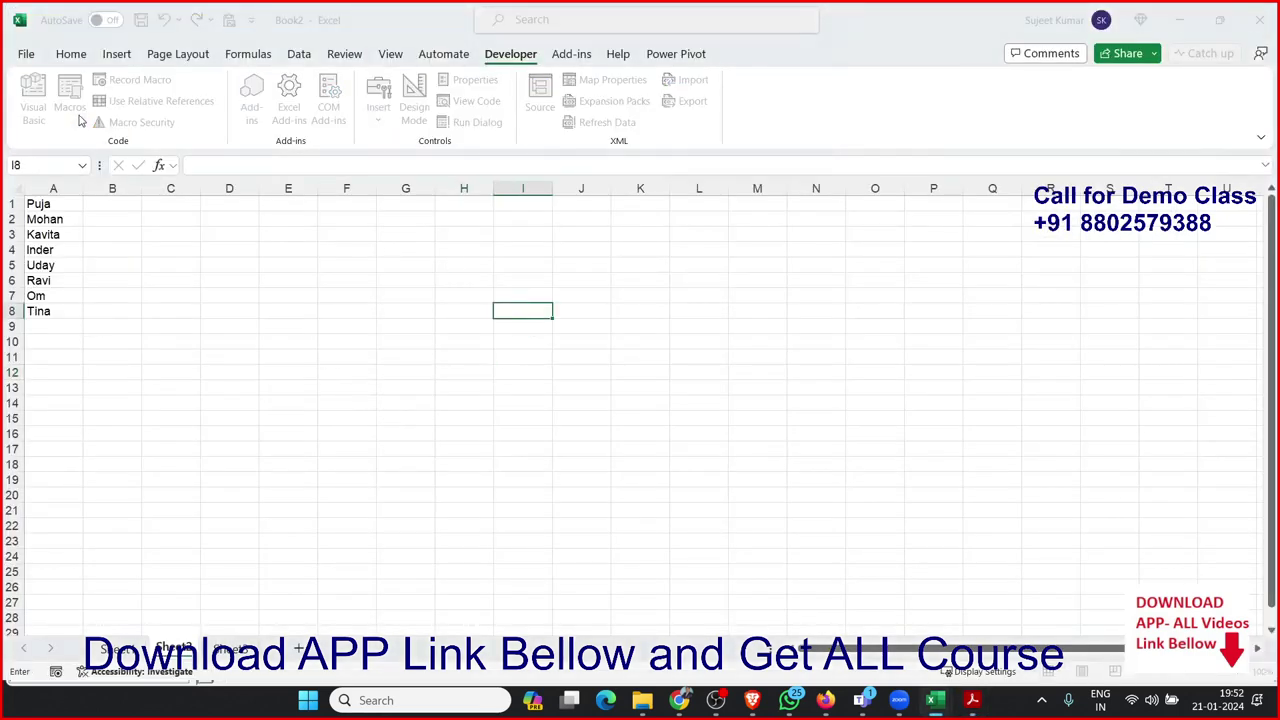
left_click(324, 312)
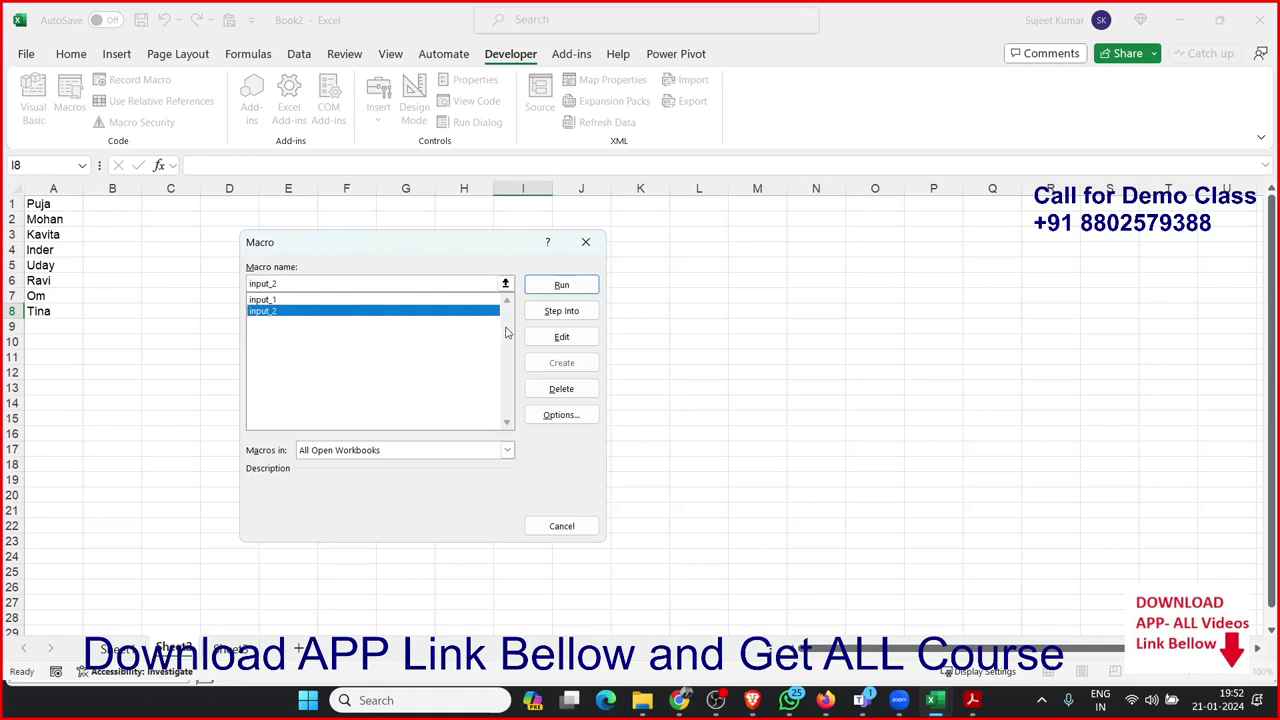
left_click(569, 286)
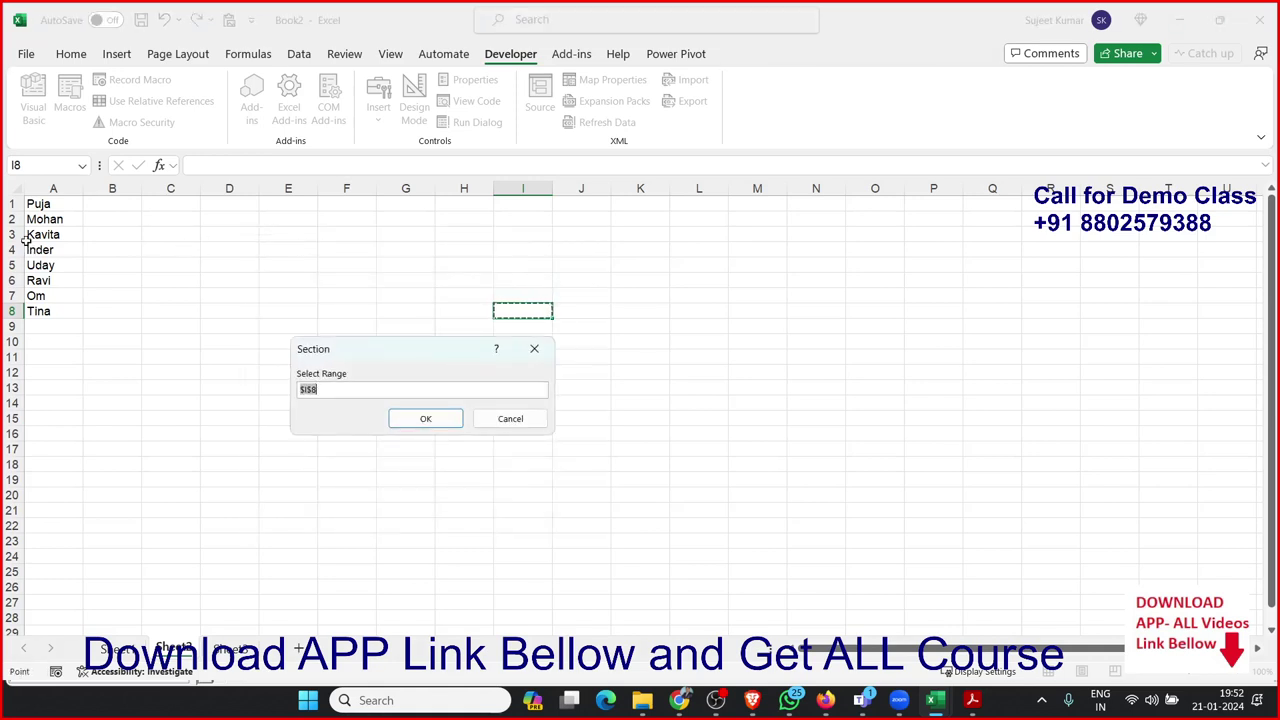
left_click_drag(40, 204, 62, 307)
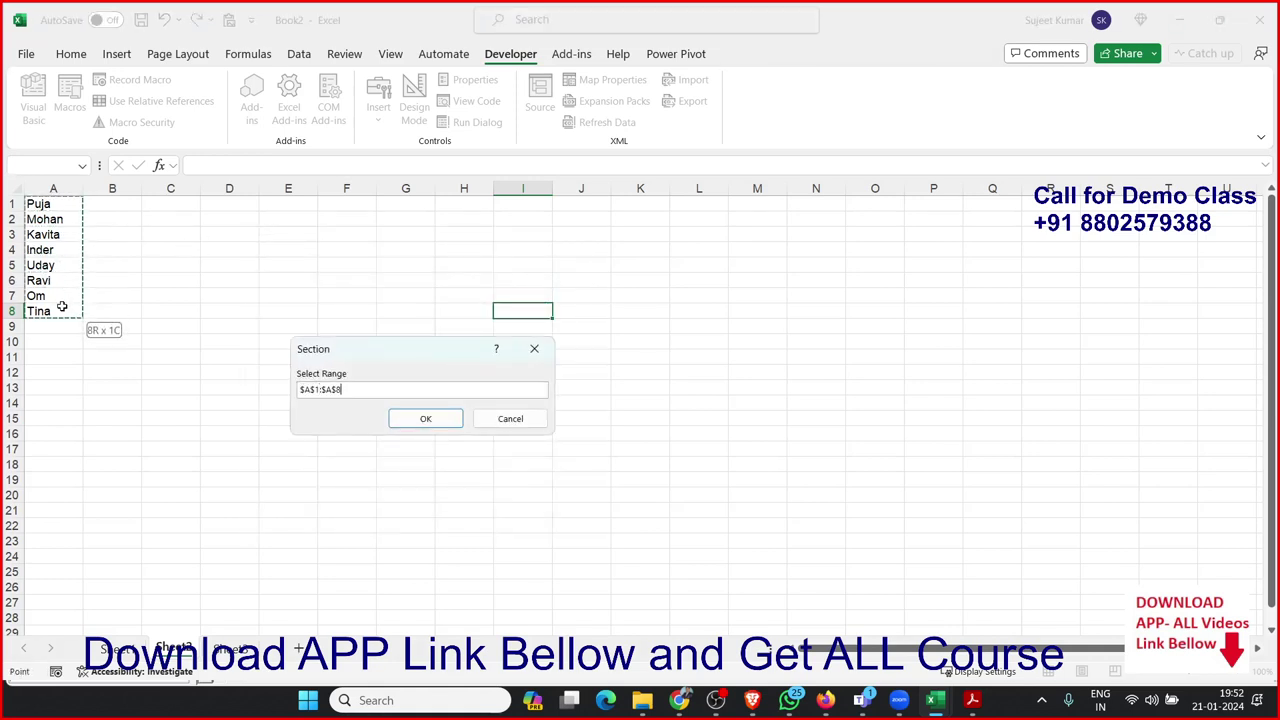
left_click(432, 419)
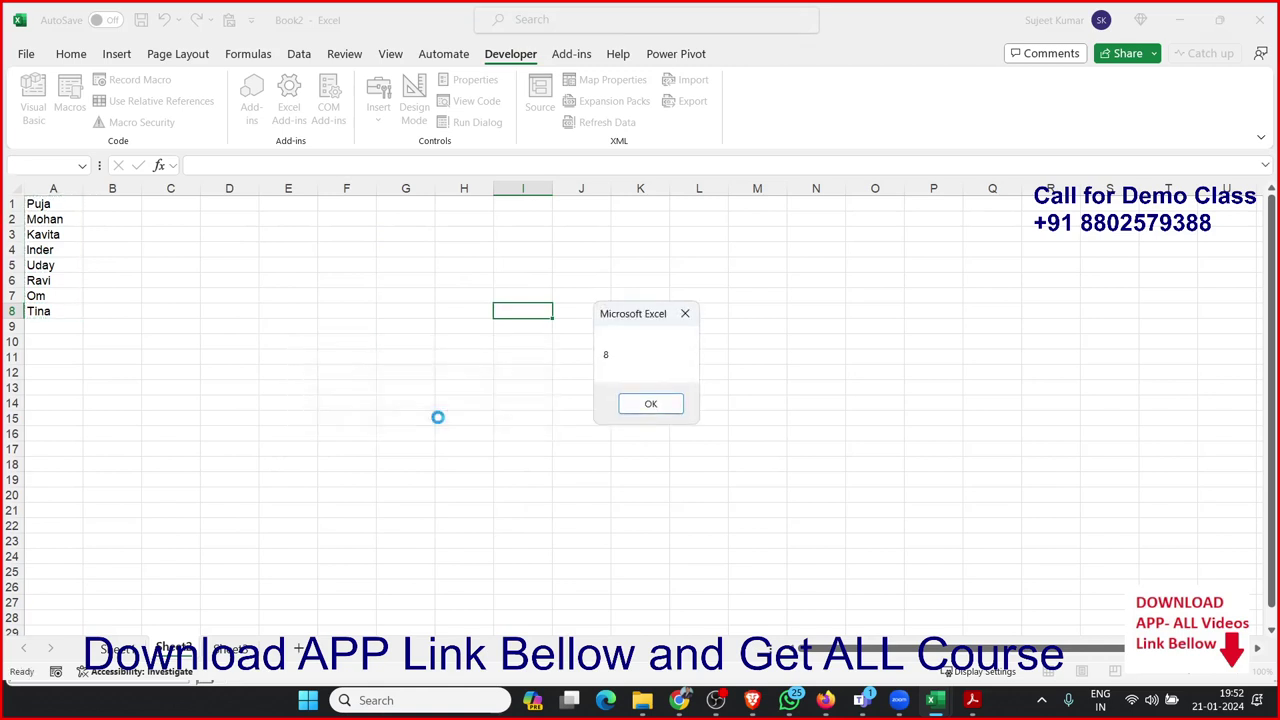
left_click(632, 410)
left_click(256, 357)
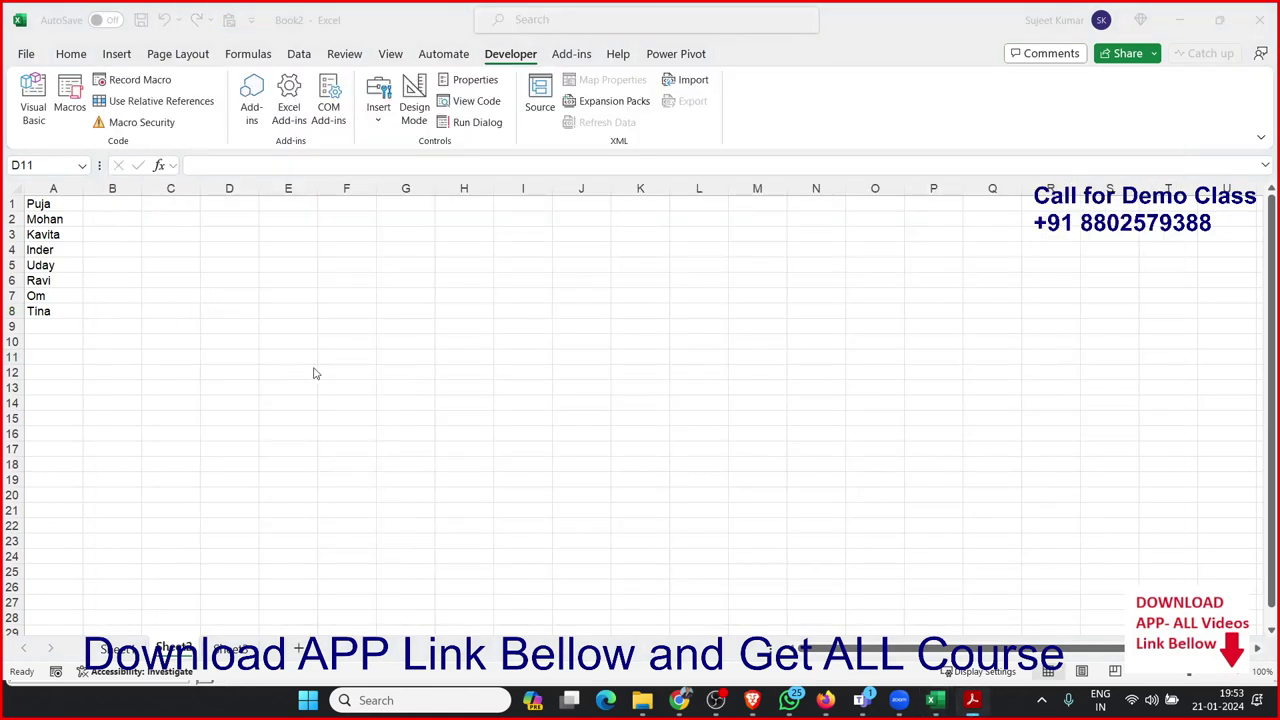
key("alt+Tab")
key("alt+Tab")
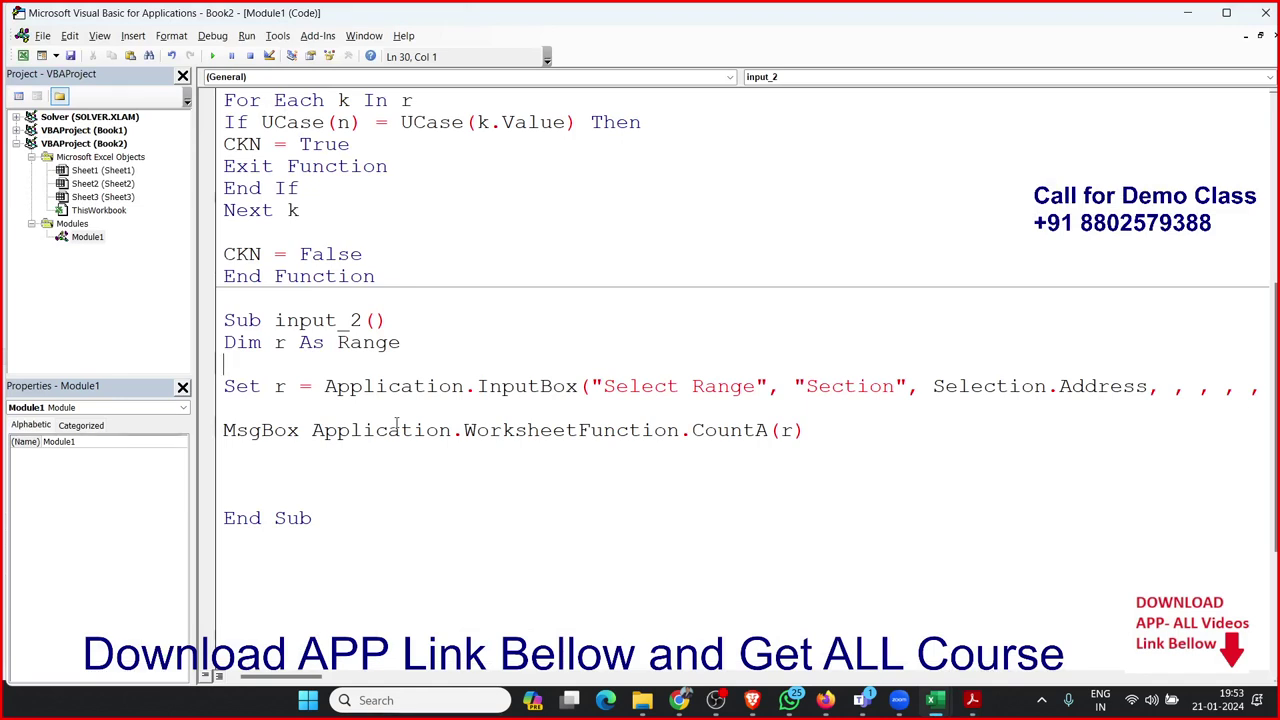
left_click(454, 458)
left_click(249, 430)
key("alt+Tab")
key("alt+Tab")
key("Tab")
key("Tab")
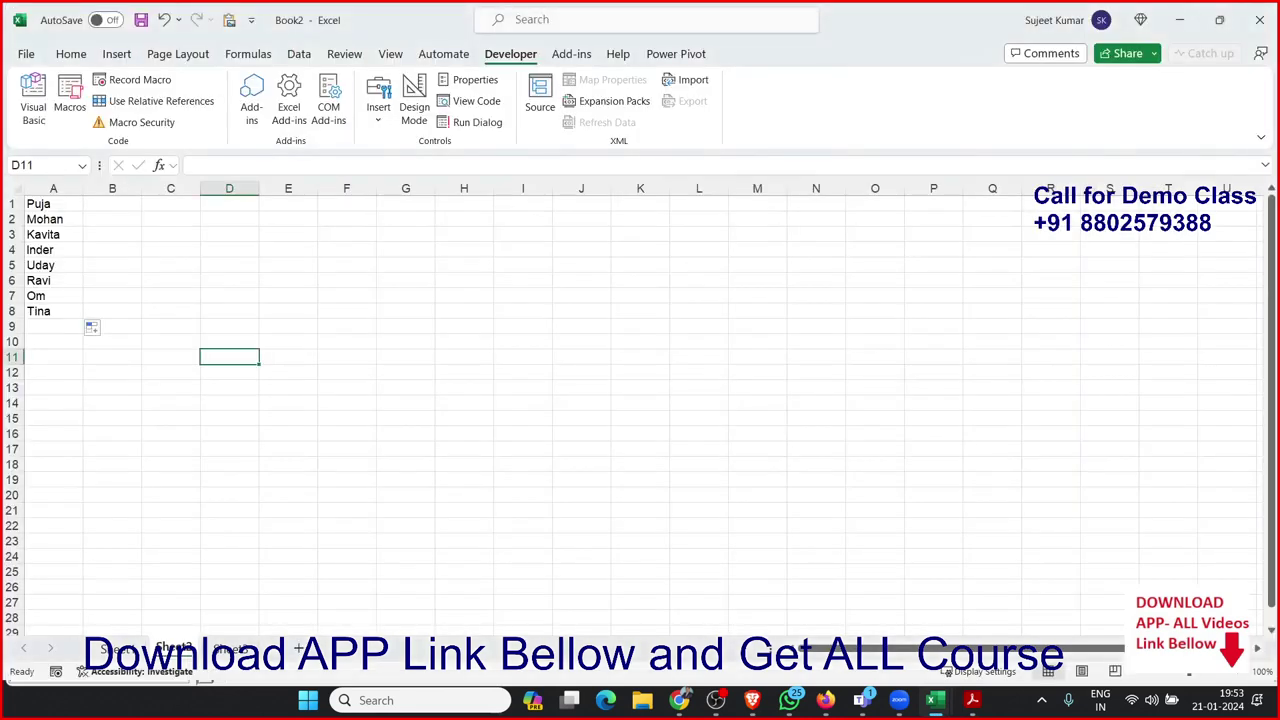
On Sheet3, enter heading Q in A1 with numbers 1 through 5 in A2:A6
left_click(249, 652)
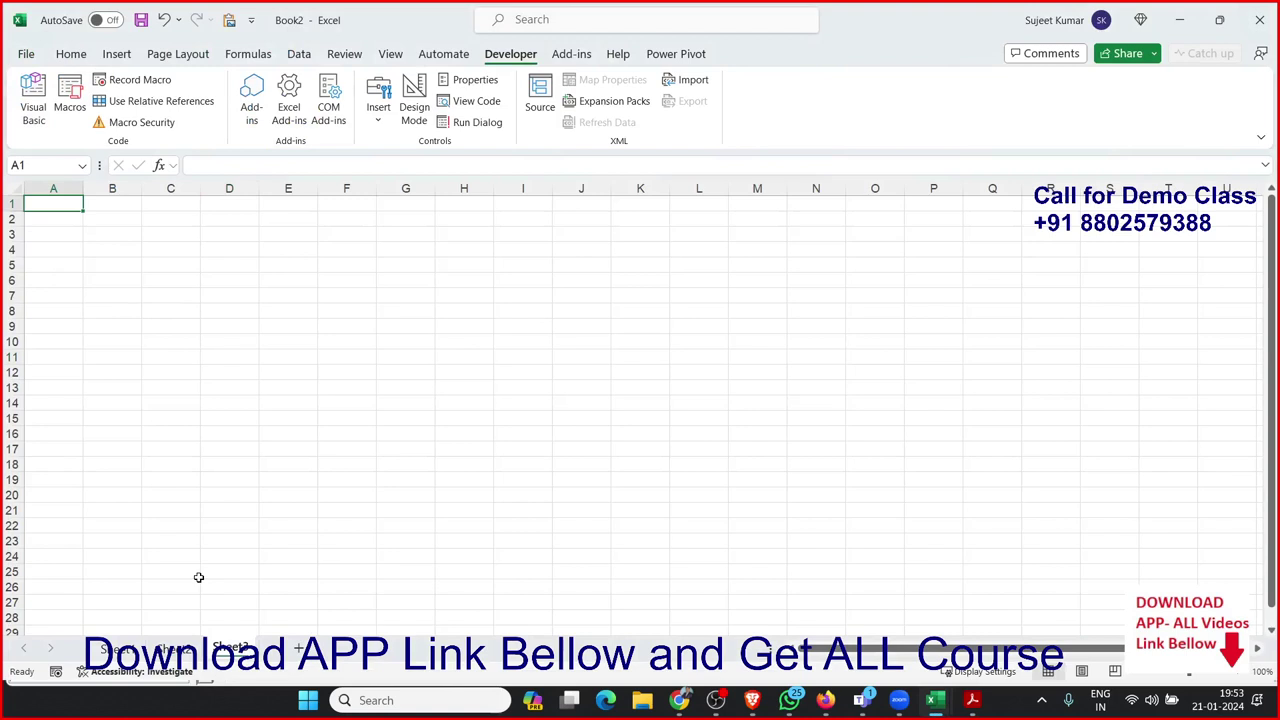
type("Q")
key("Return")
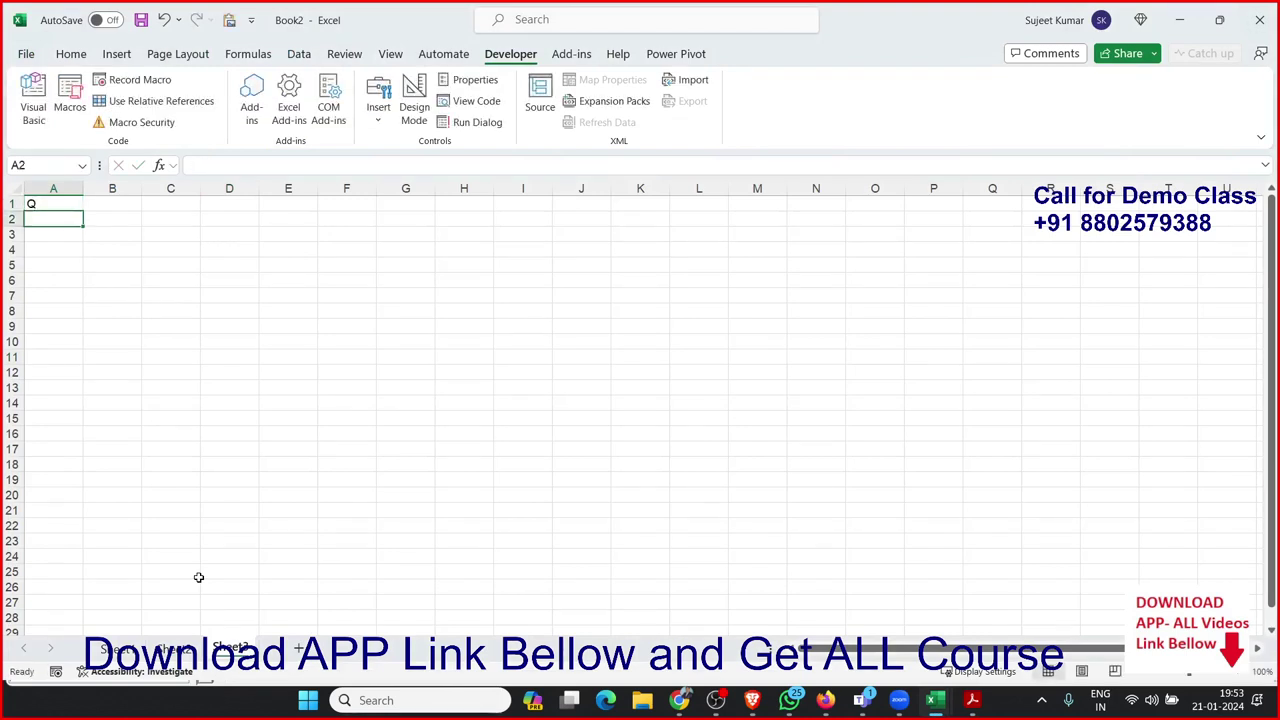
type("1")
key("Return")
type("2")
key("Return")
type("3")
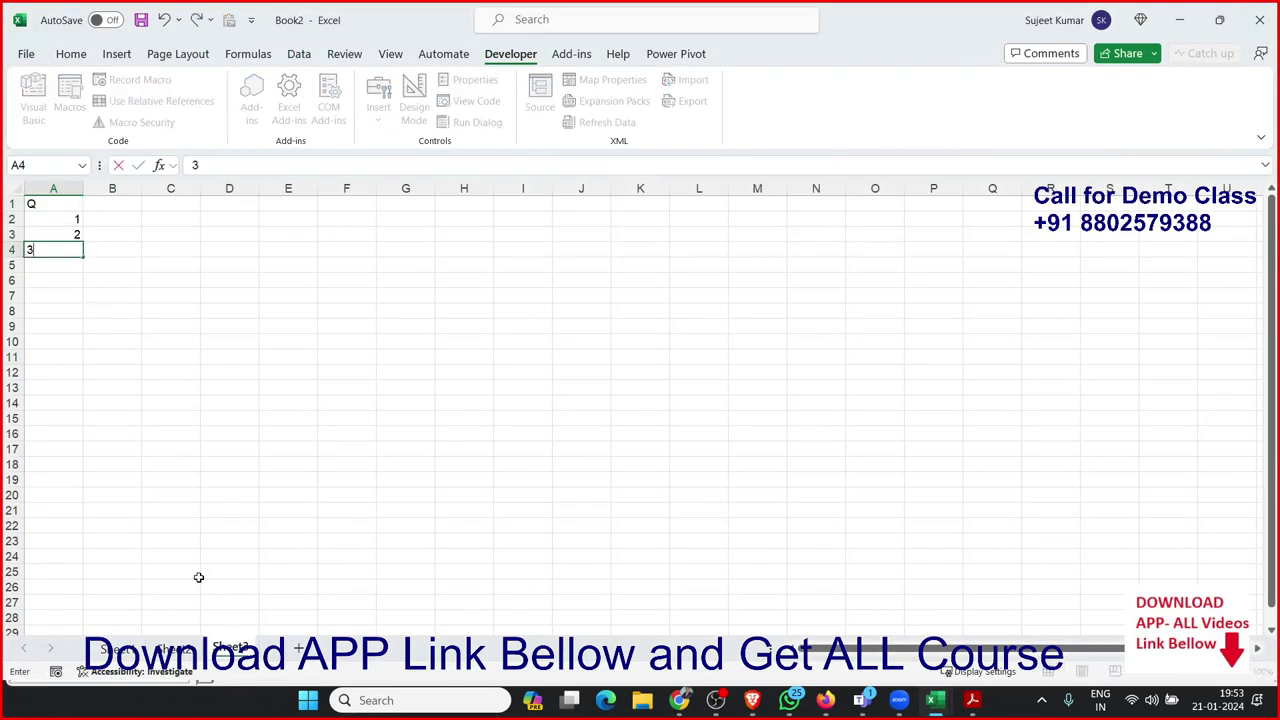
key("Return")
type("4")
key("Return")
type("4")
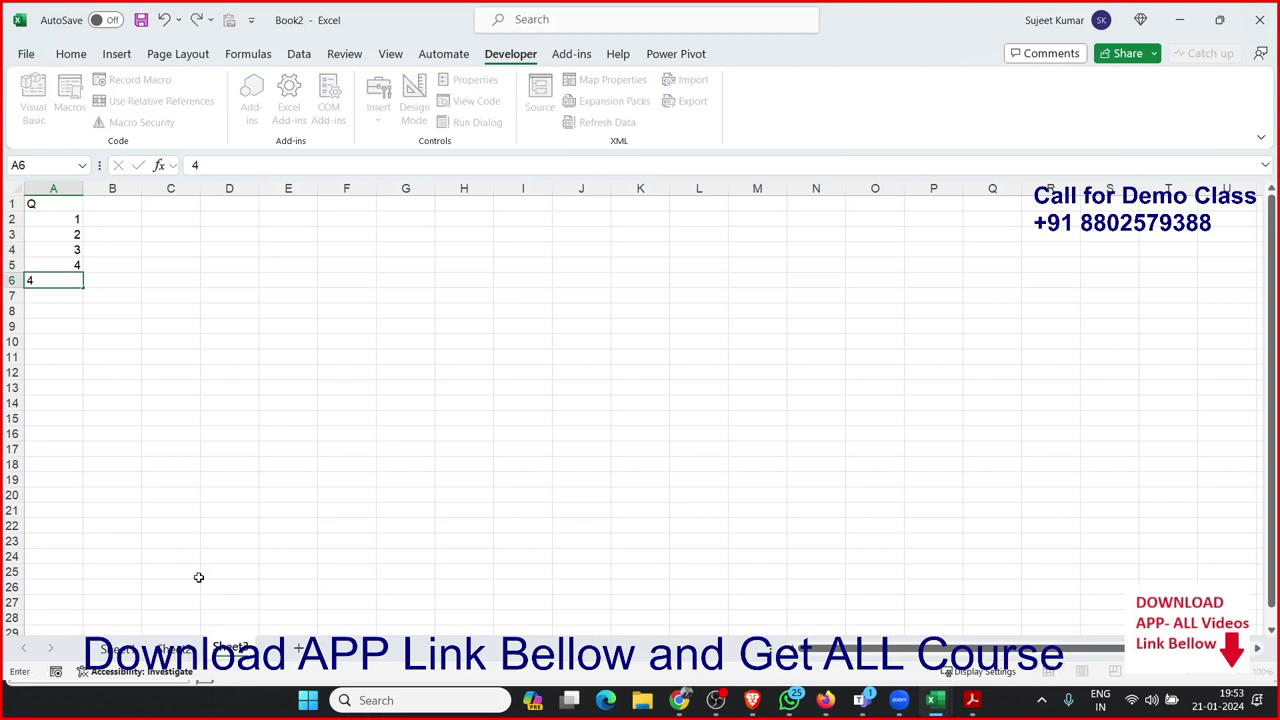
key("Escape")
type("5")
key("Up")
key("Up")
key("Up")
key("Up")
key("Up")
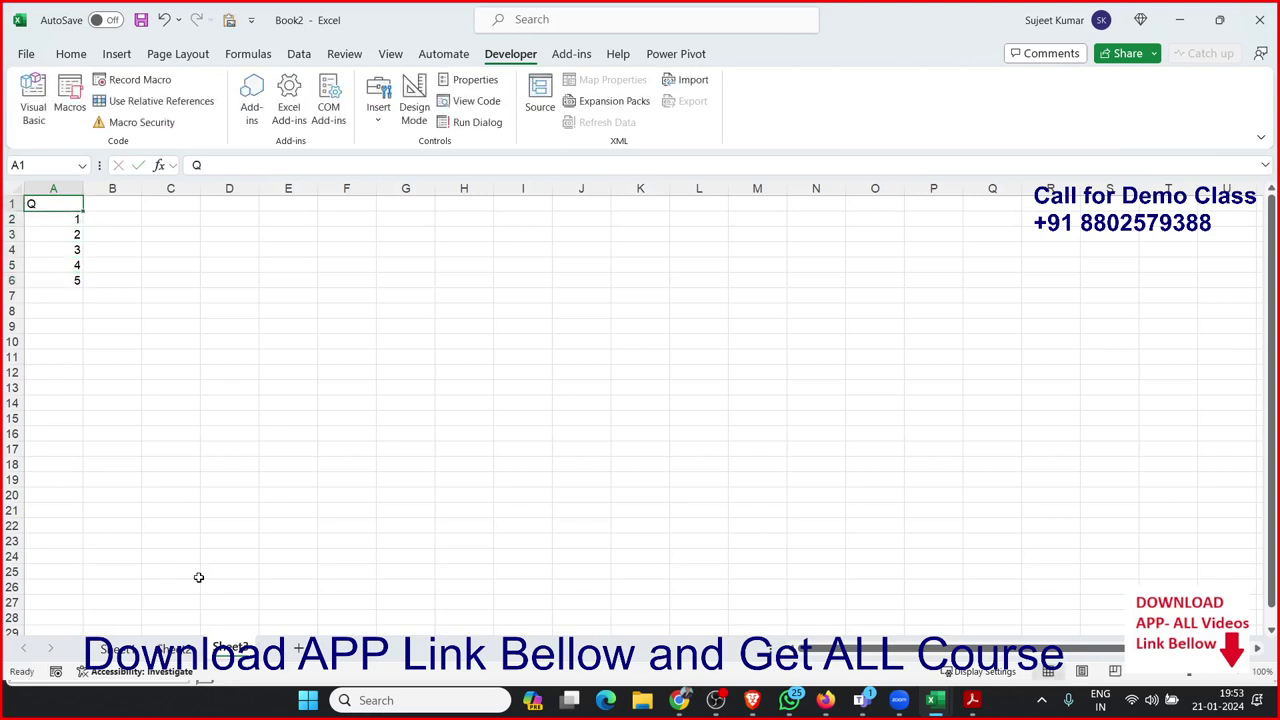
Put a Q header in B1 and the question 'What is Excel Extention ?' in B2
key("Right")
type("Q")
key("Tab")
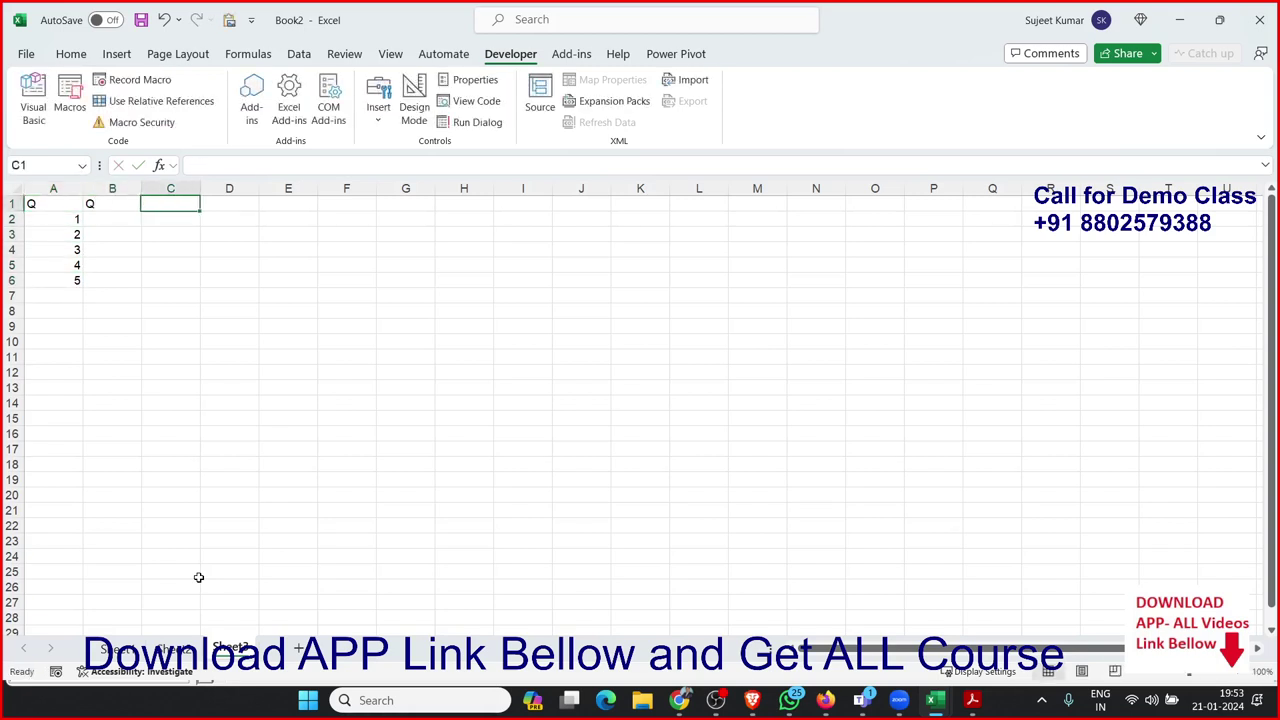
key("Down")
key("Left")
key("Left")
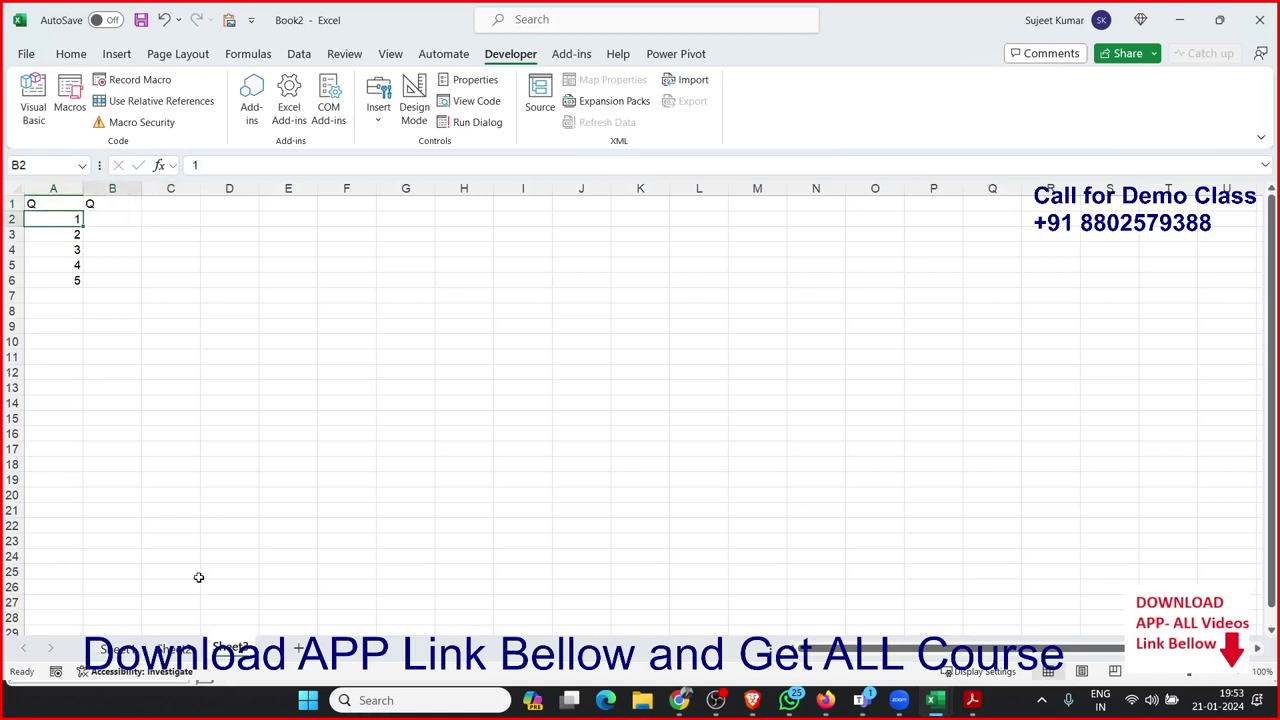
key("Right")
type("Wha")
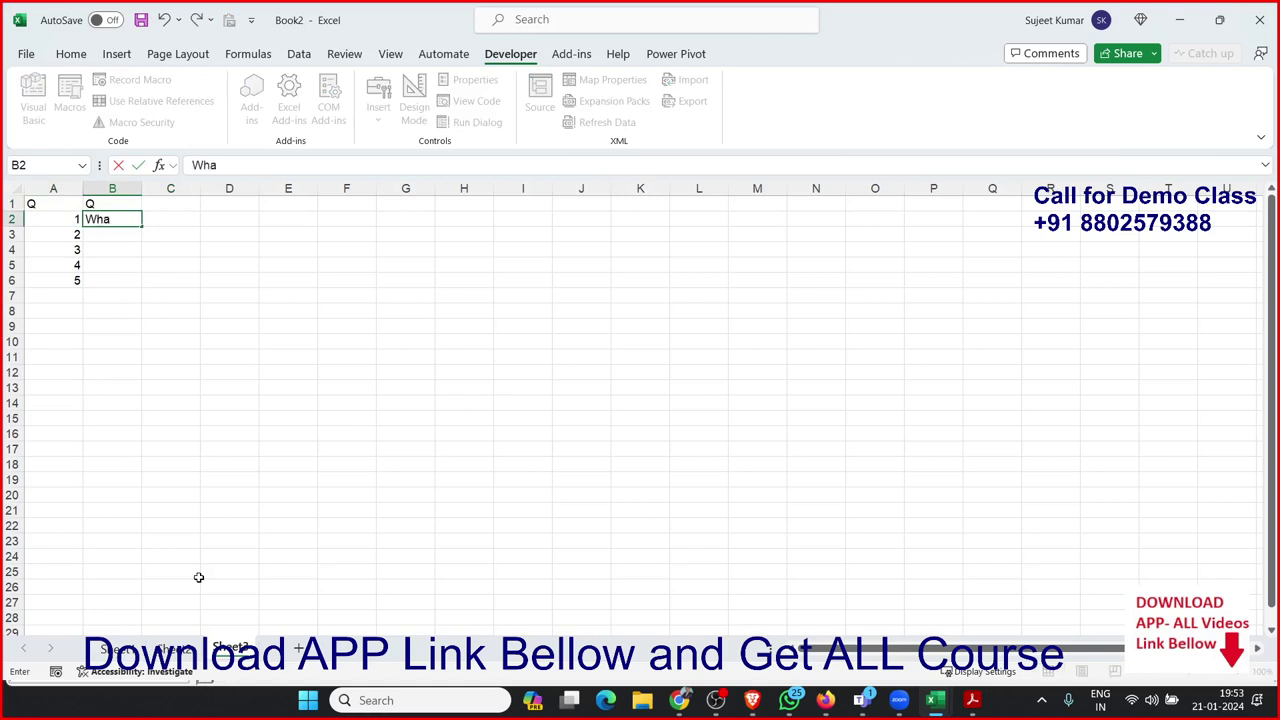
type("t is")
type(" Exc")
type("el Exte")
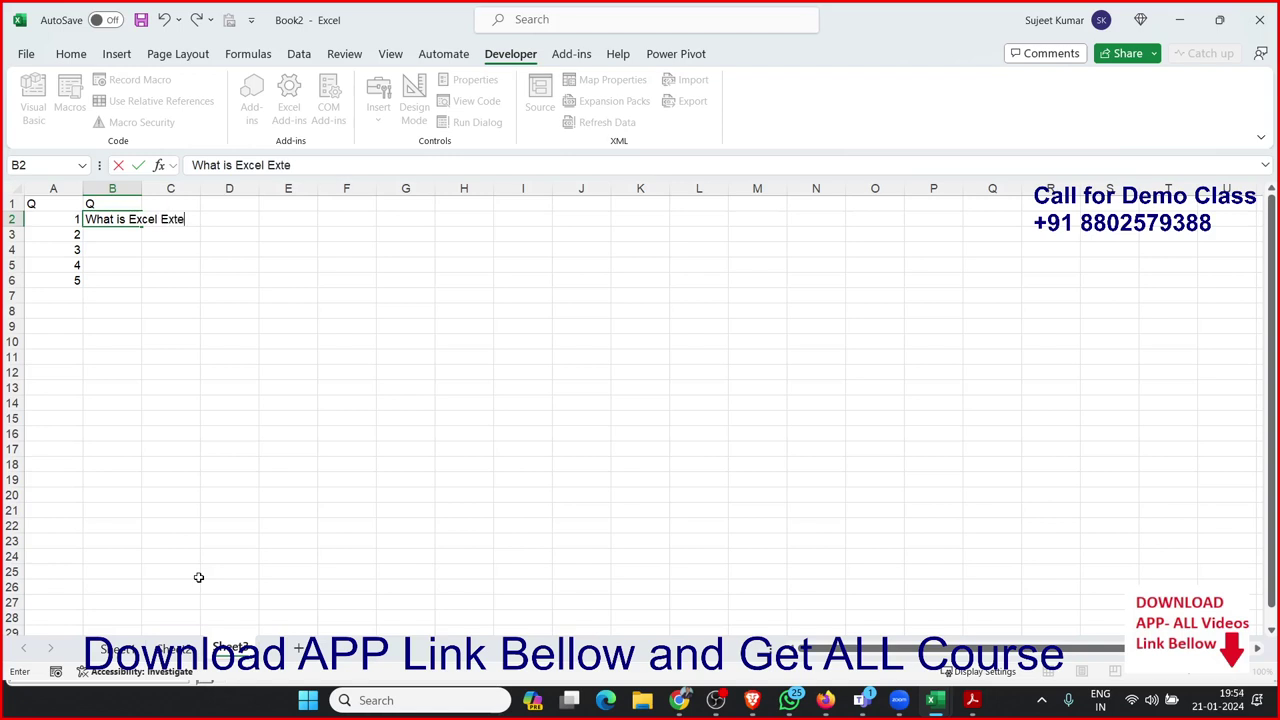
type("ntion ")
type("?")
key("Return")
key("Up")
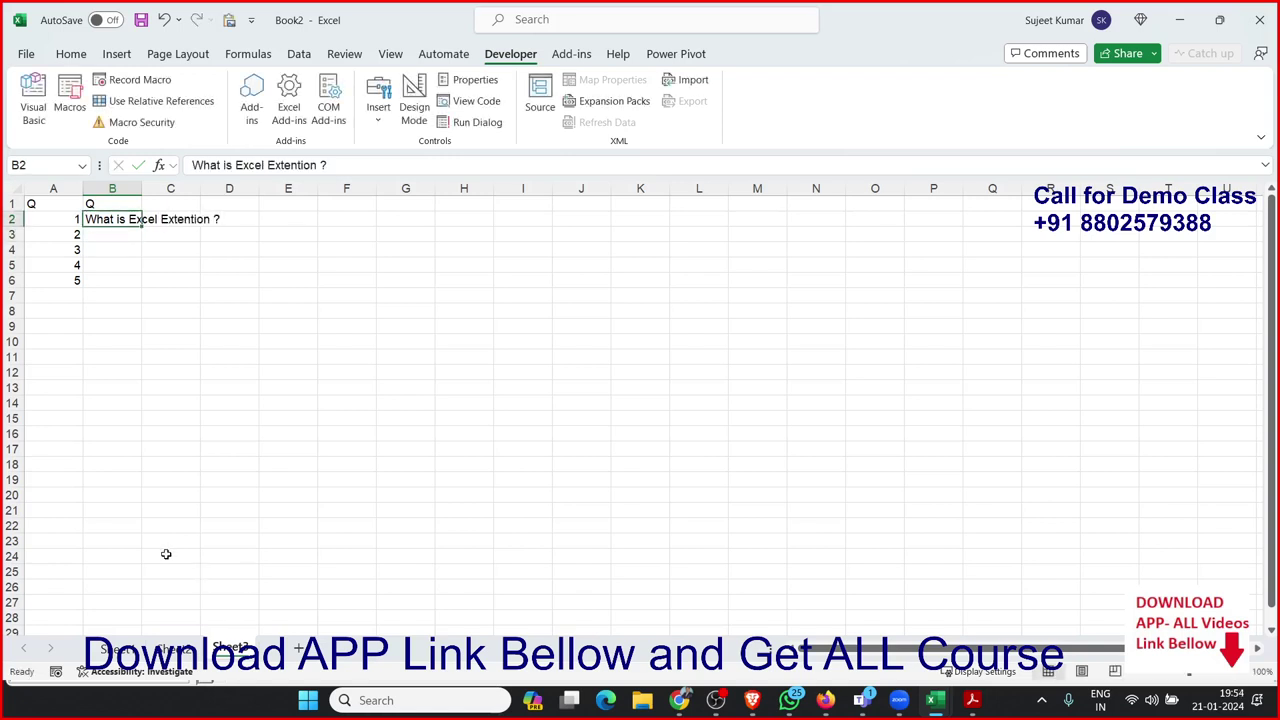
Autofit column B and add option headers A, B, C in C1:E1
double_click(142, 188)
left_click(266, 207)
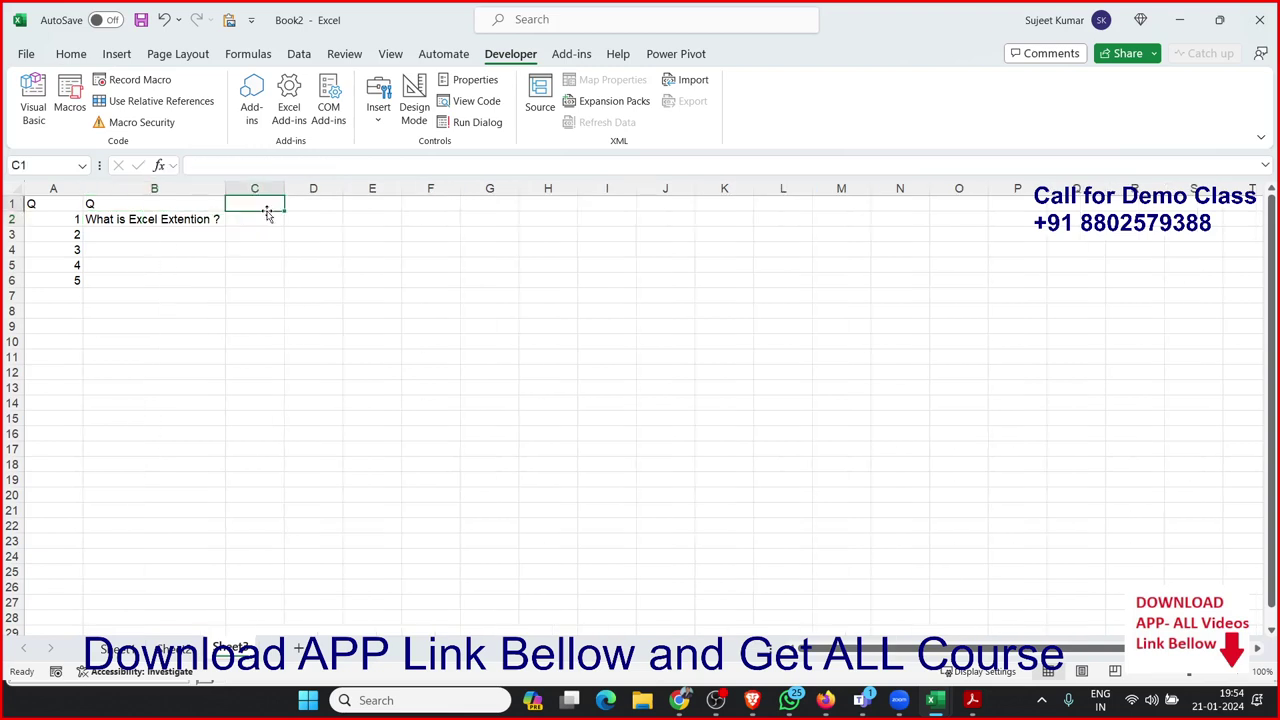
type("A")
key("Tab")
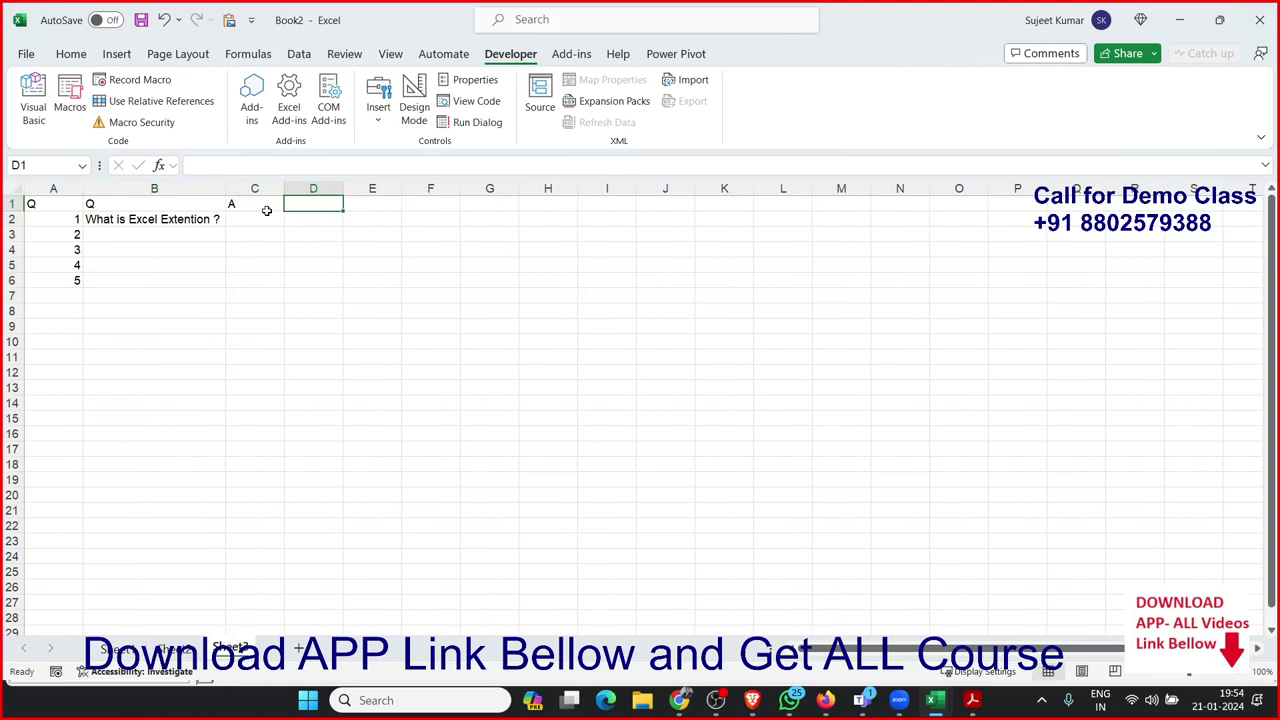
type("B")
key("Tab")
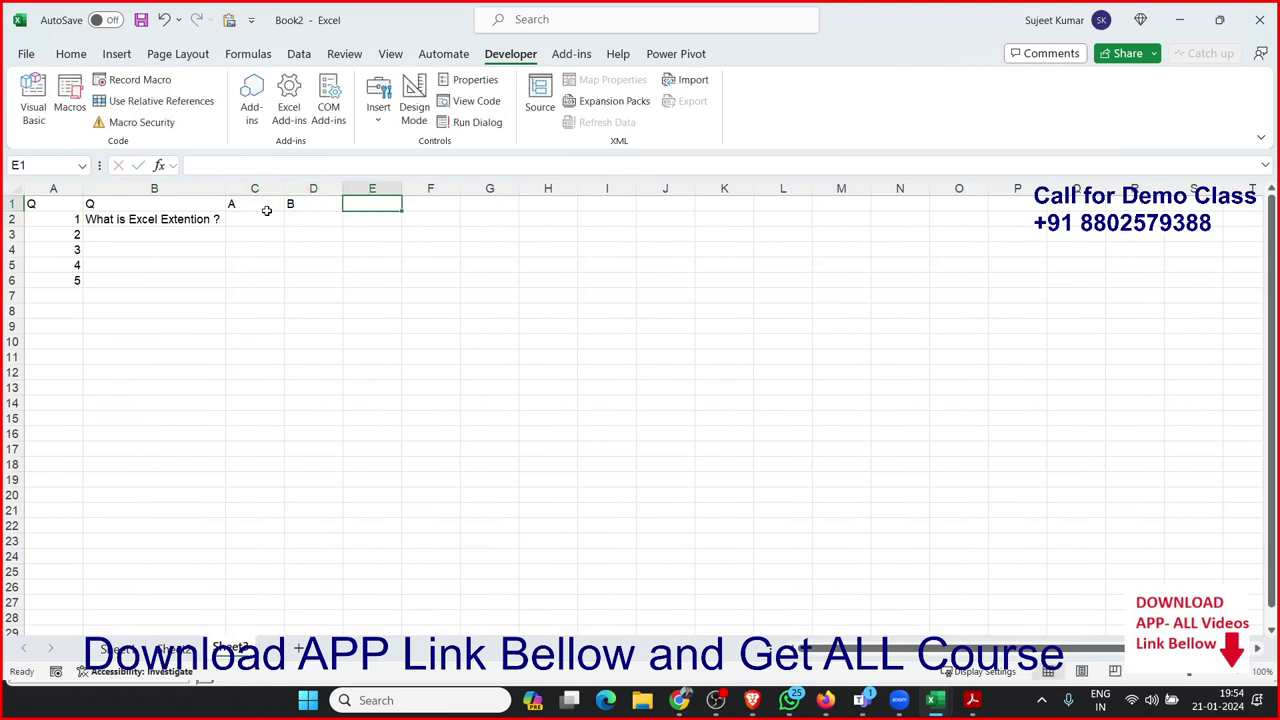
type("C")
key("Return")
Enter the options .xlsx, .xlb and .doc in C2:E2
left_click(266, 215)
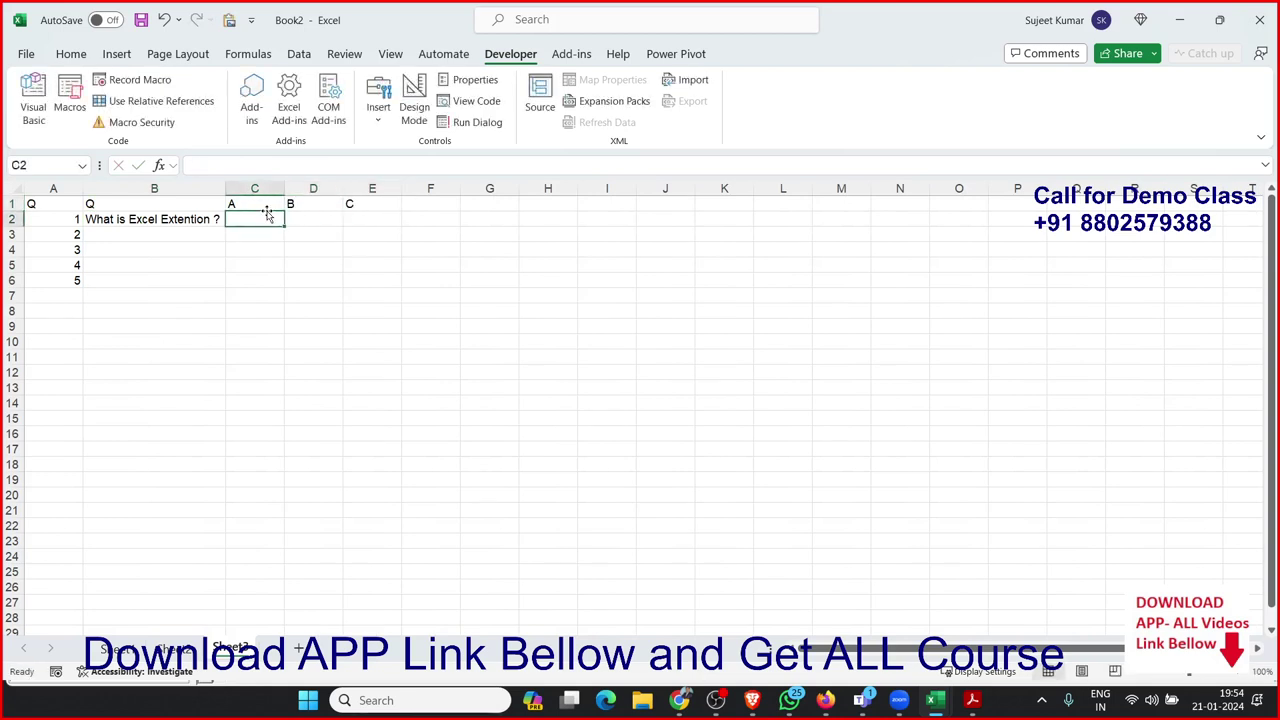
type(".xlsx")
key("Tab")
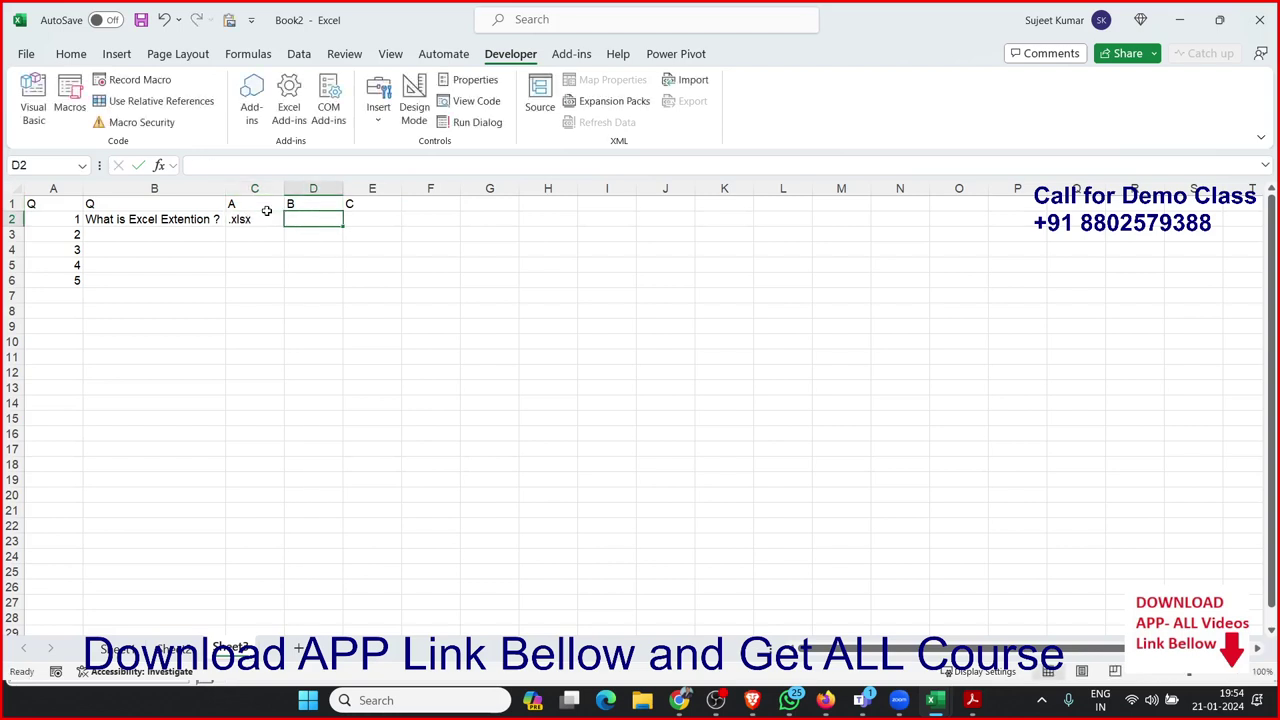
type(".")
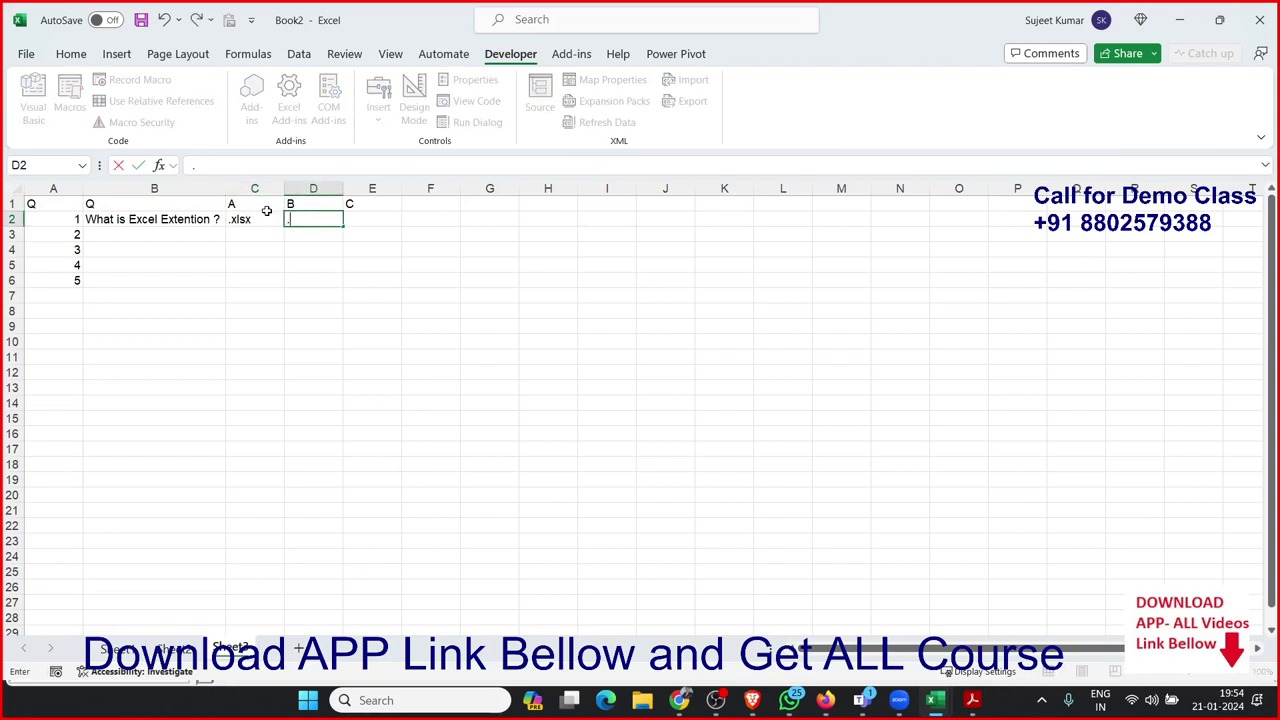
type("xlb")
key("Tab")
type(".")
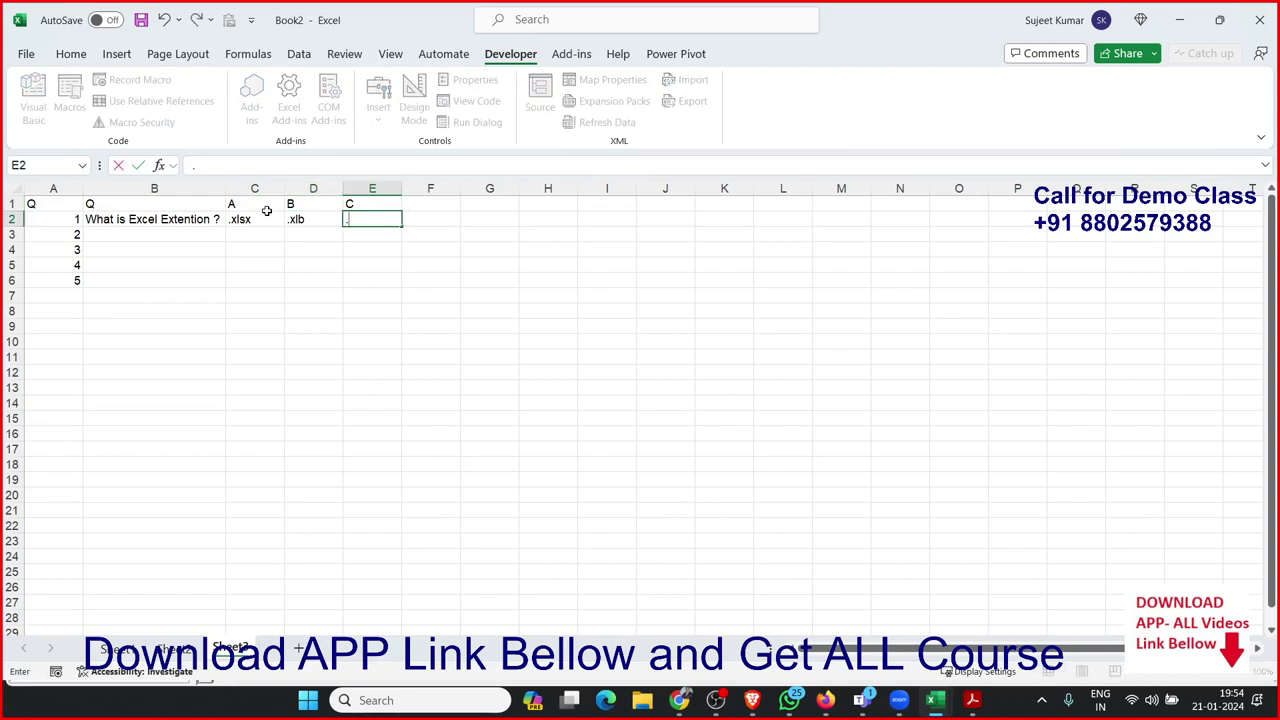
type("doc")
key("Return")
Type the second question 'Pivot Table witch menu' in B3
key("Left")
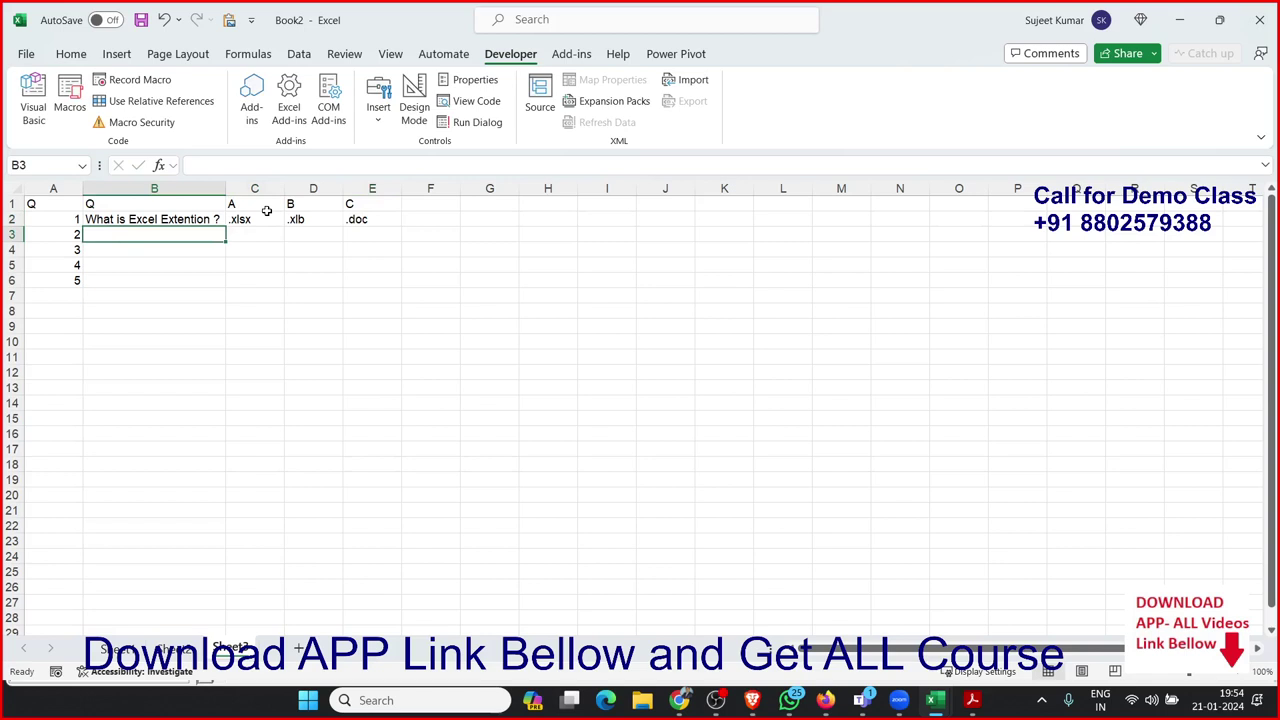
type("Pivo")
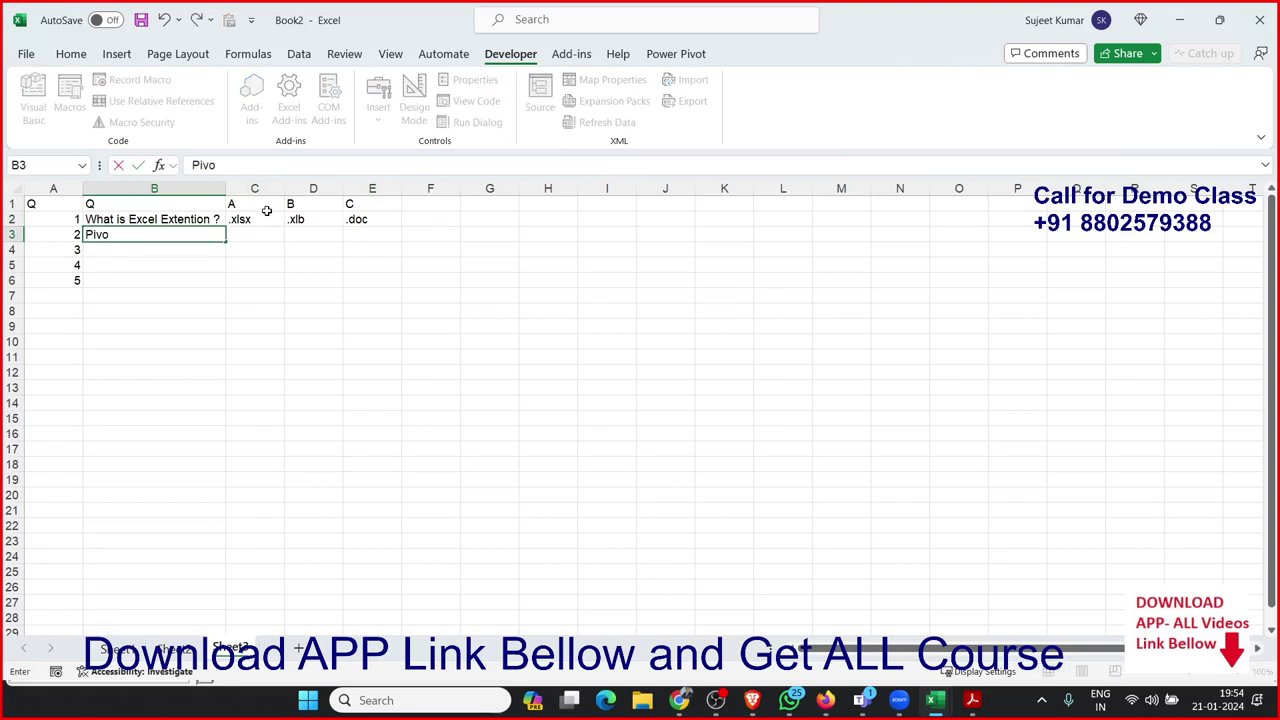
type("t Tab")
type("le wi")
type("ch")
key("BackSpace")
key("BackSpace")
type("t")
type("ch ")
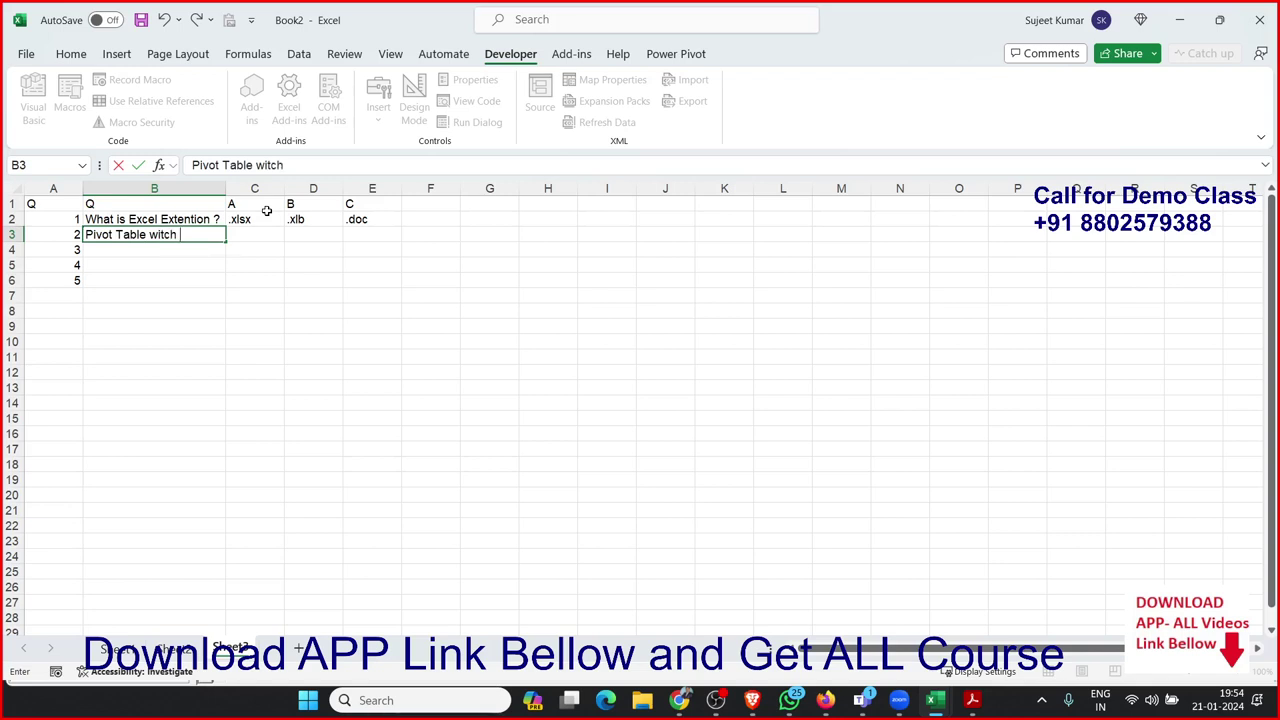
type("menu")
key("Tab")
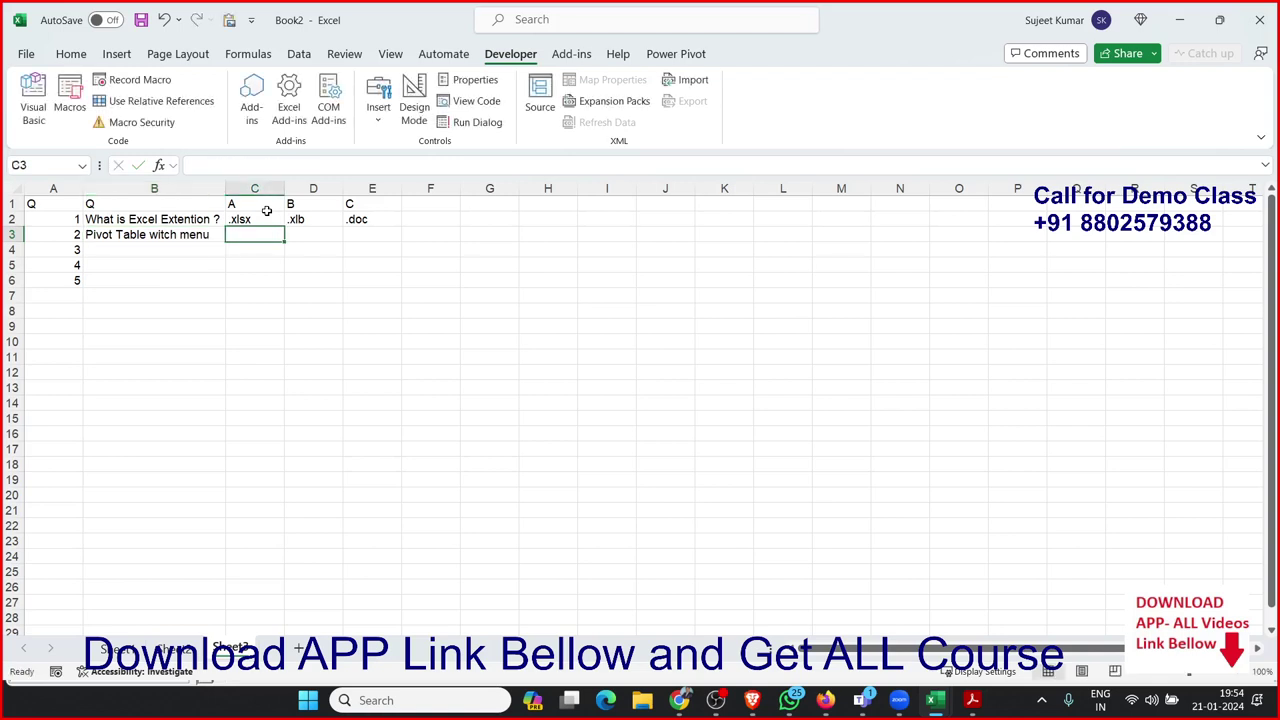
Fill the second question's options with Home, Insert and Data in C3:E3
type("Home")
key("Tab")
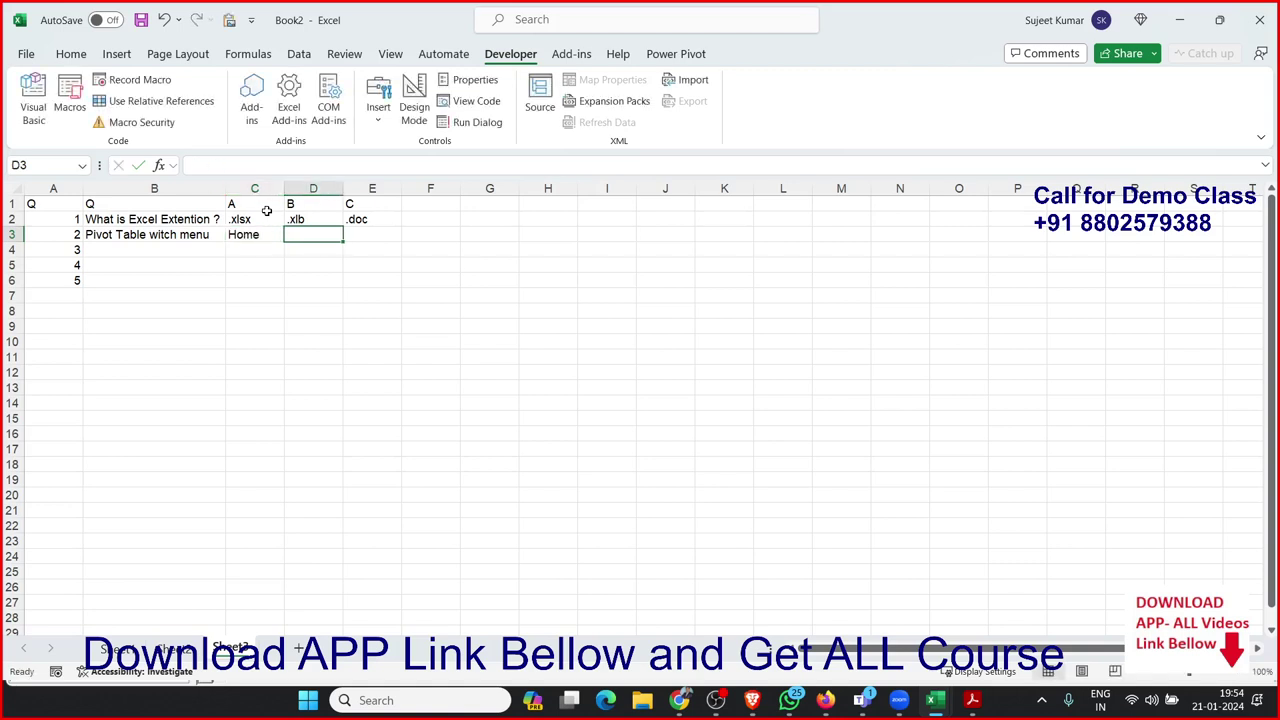
type("Inse")
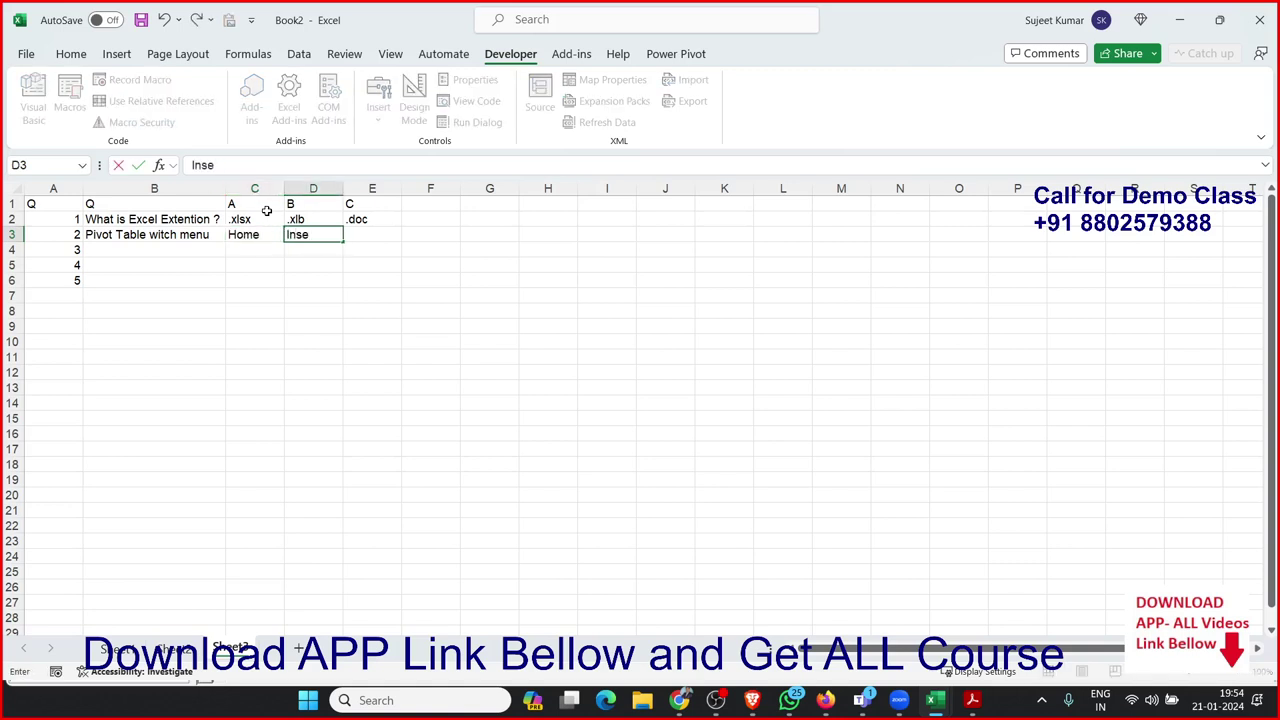
type("rt")
key("Tab")
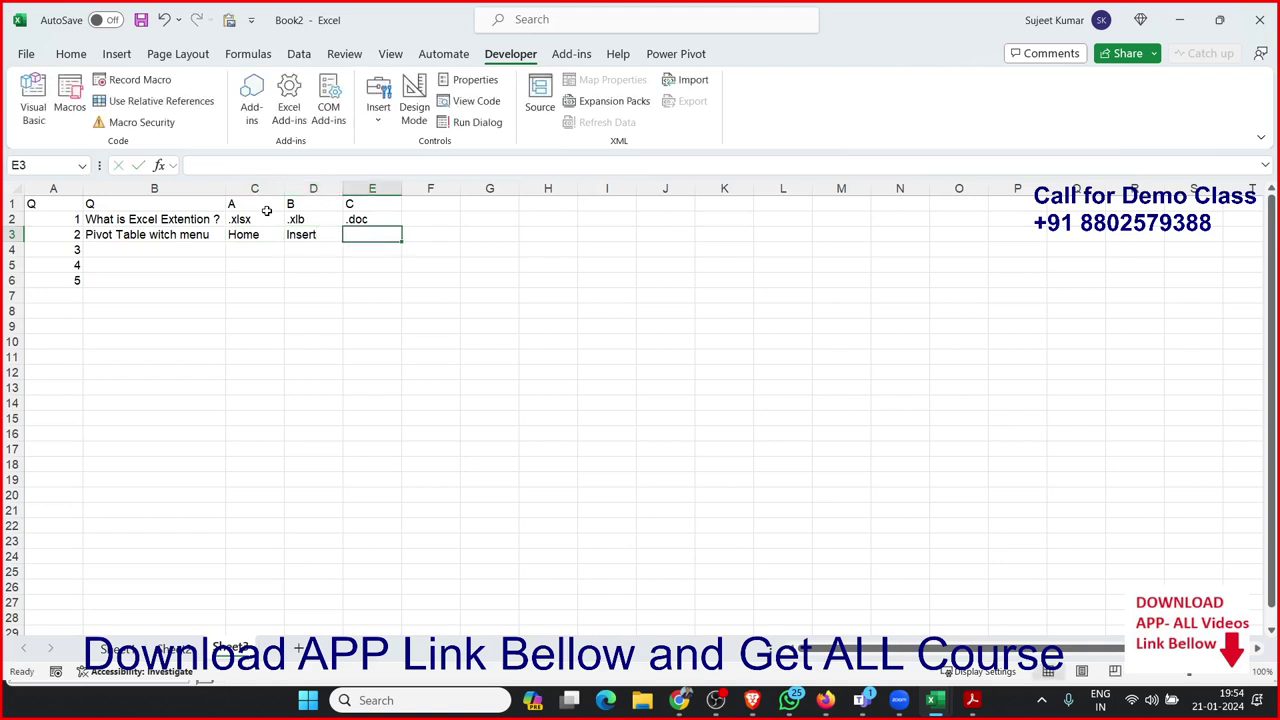
type("D")
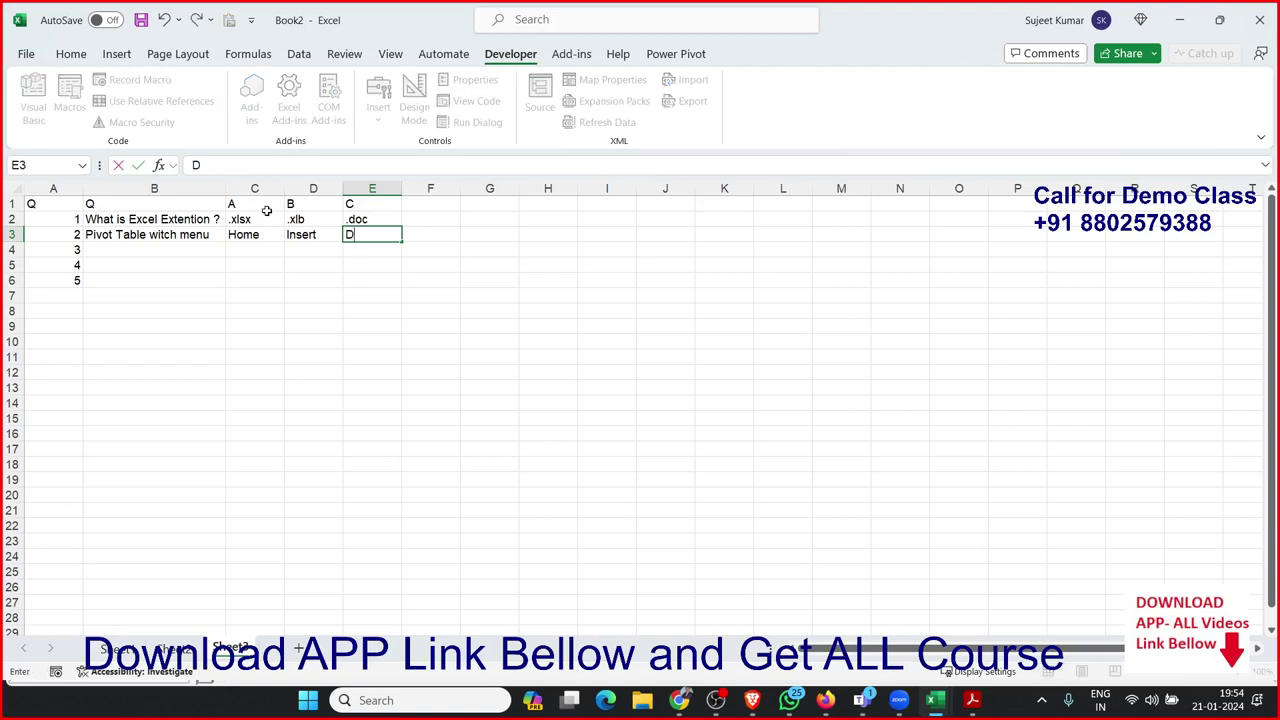
type("ata")
key("Return")
Enter the third question 'Most Pupuler Formulas' in B4
key("Left")
key("Left")
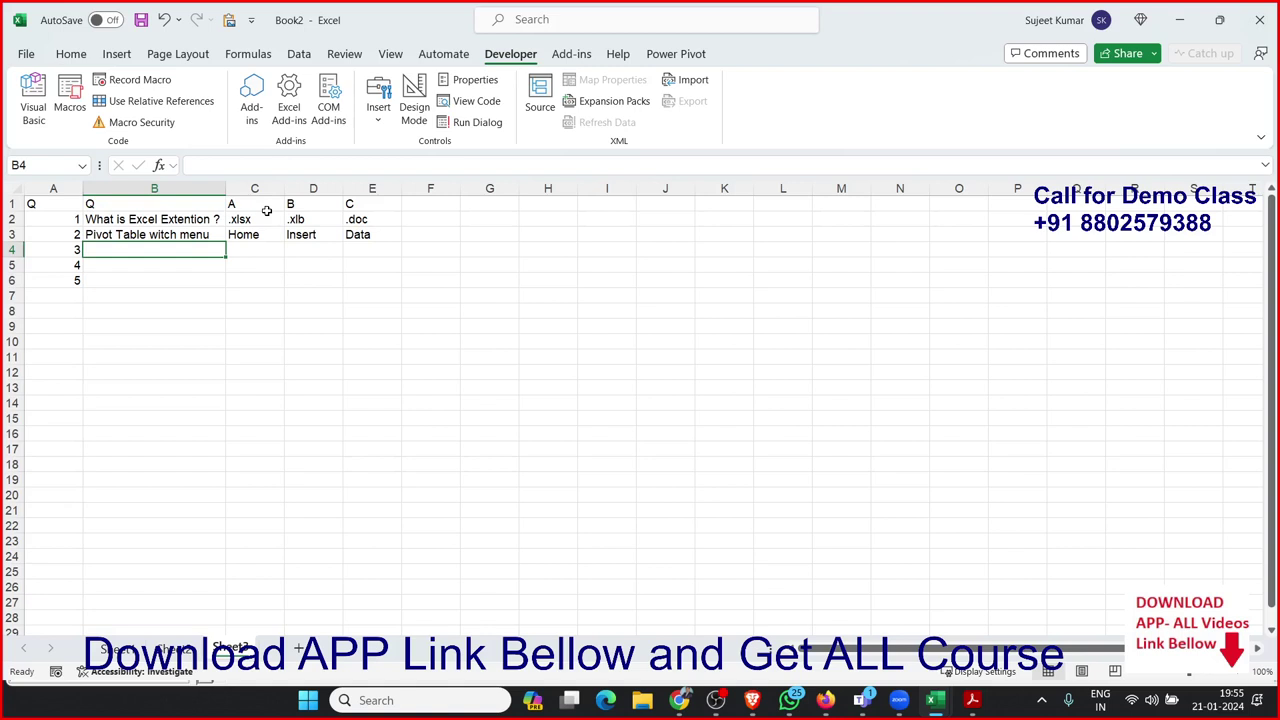
type("Most")
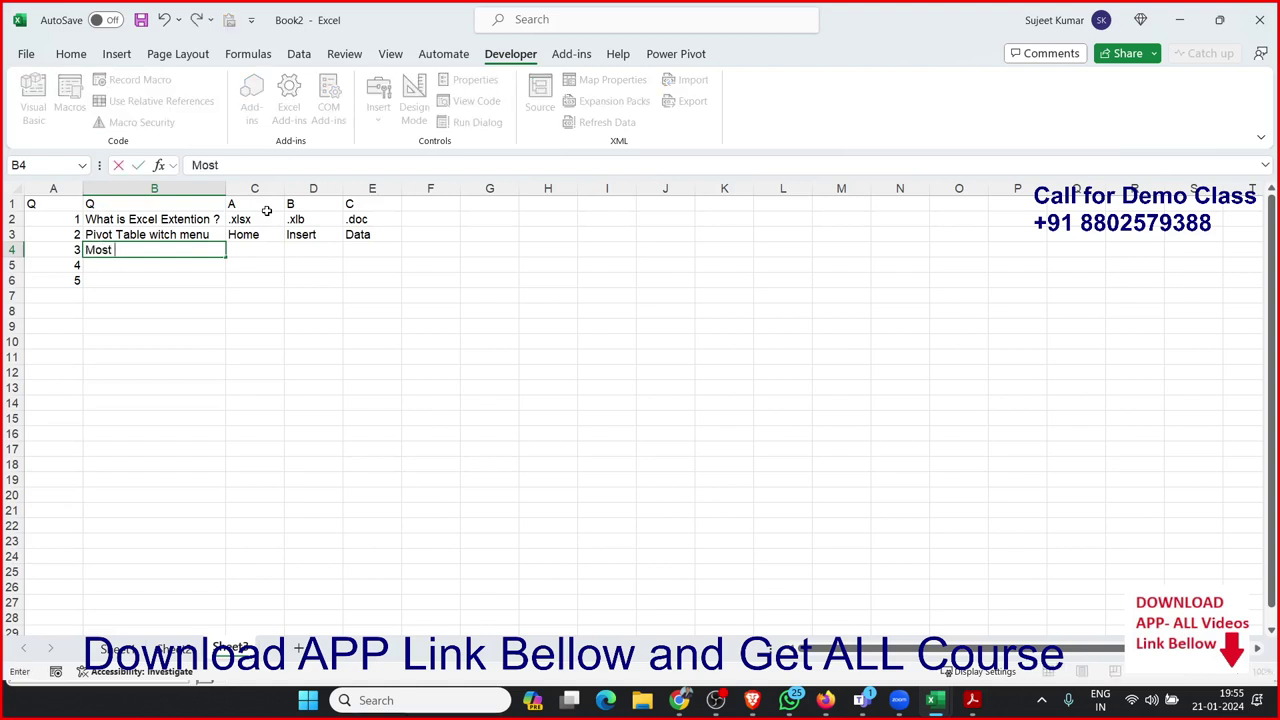
type(" Pu")
type("puler")
type(" Fomr")
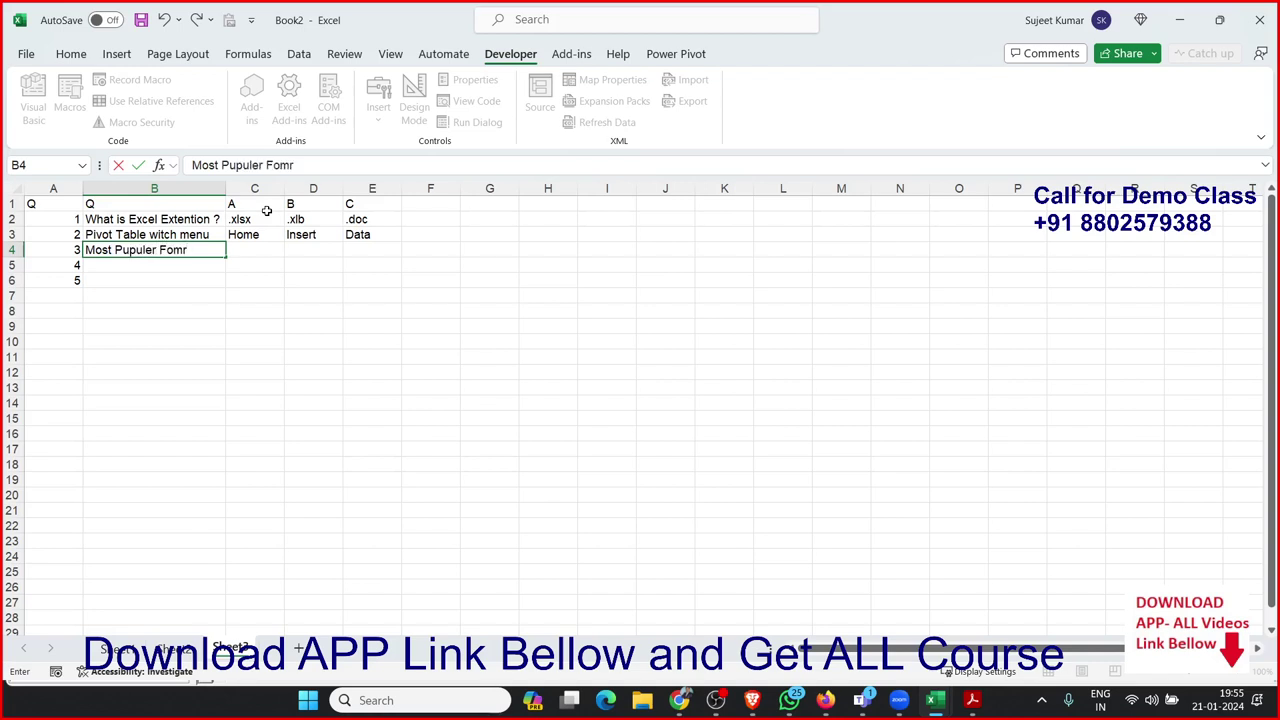
key("BackSpace")
key("BackSpace")
type("rm")
type("ulas")
key("Tab")
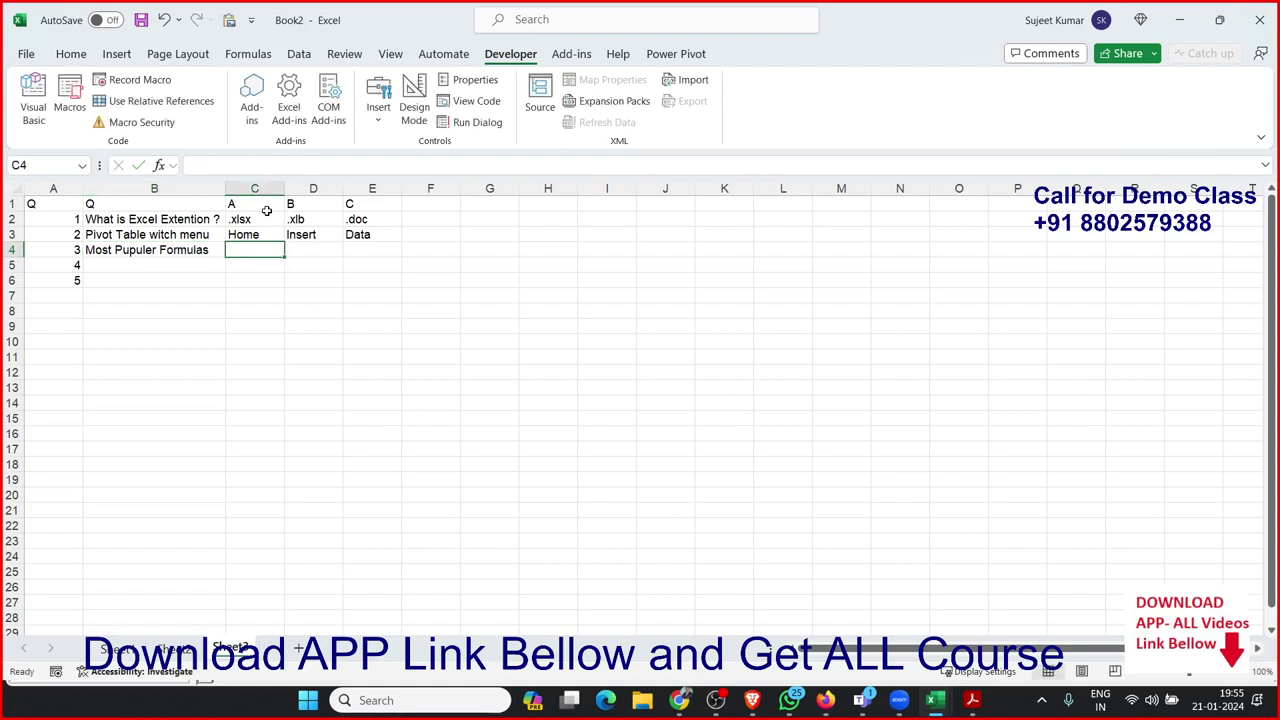
Enter the third question's options Sum, Count and Vlookup in C4:E4
type("Su")
key("Tab")
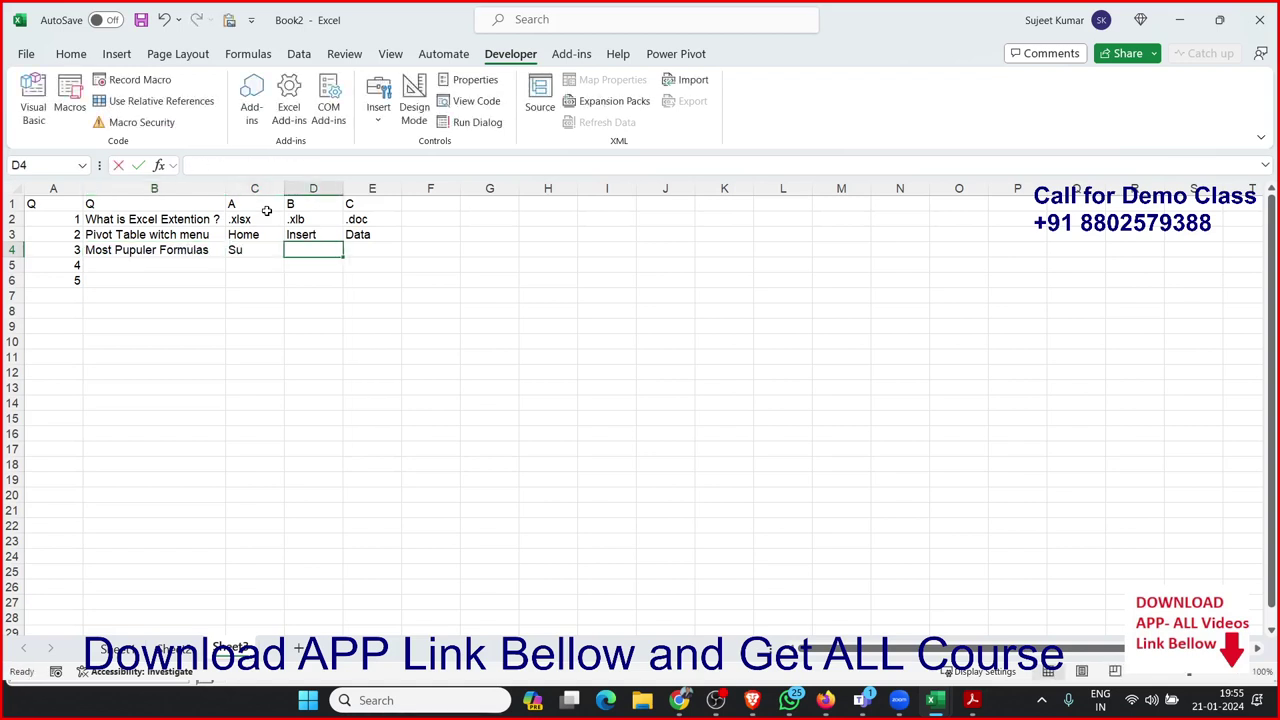
key("Left")
type("S")
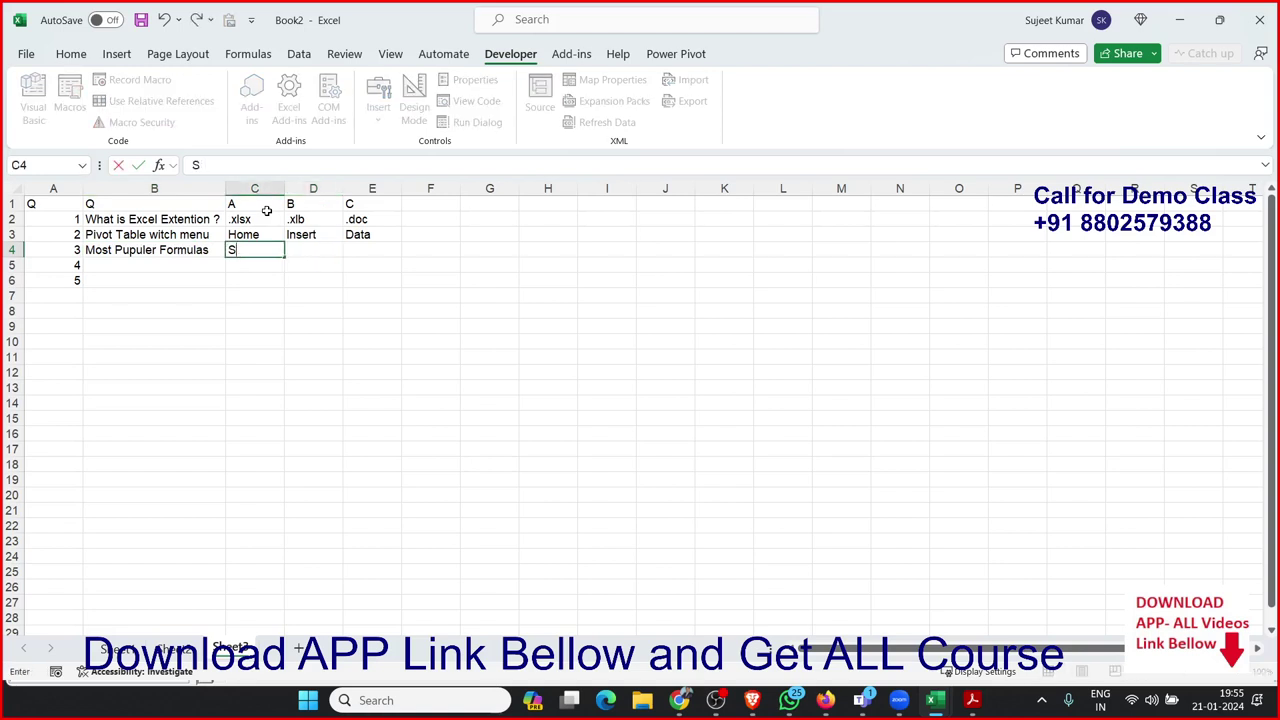
type("um")
key("Tab")
type("Co")
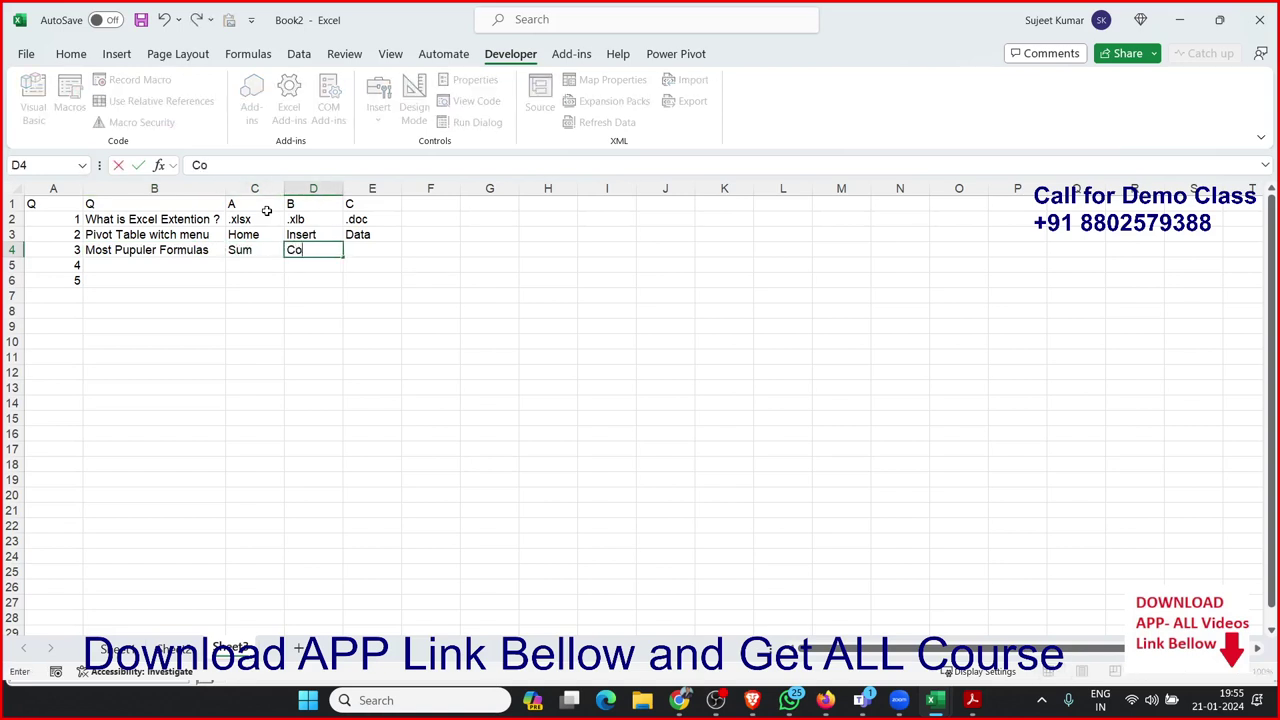
type("unt")
key("Tab")
type("V")
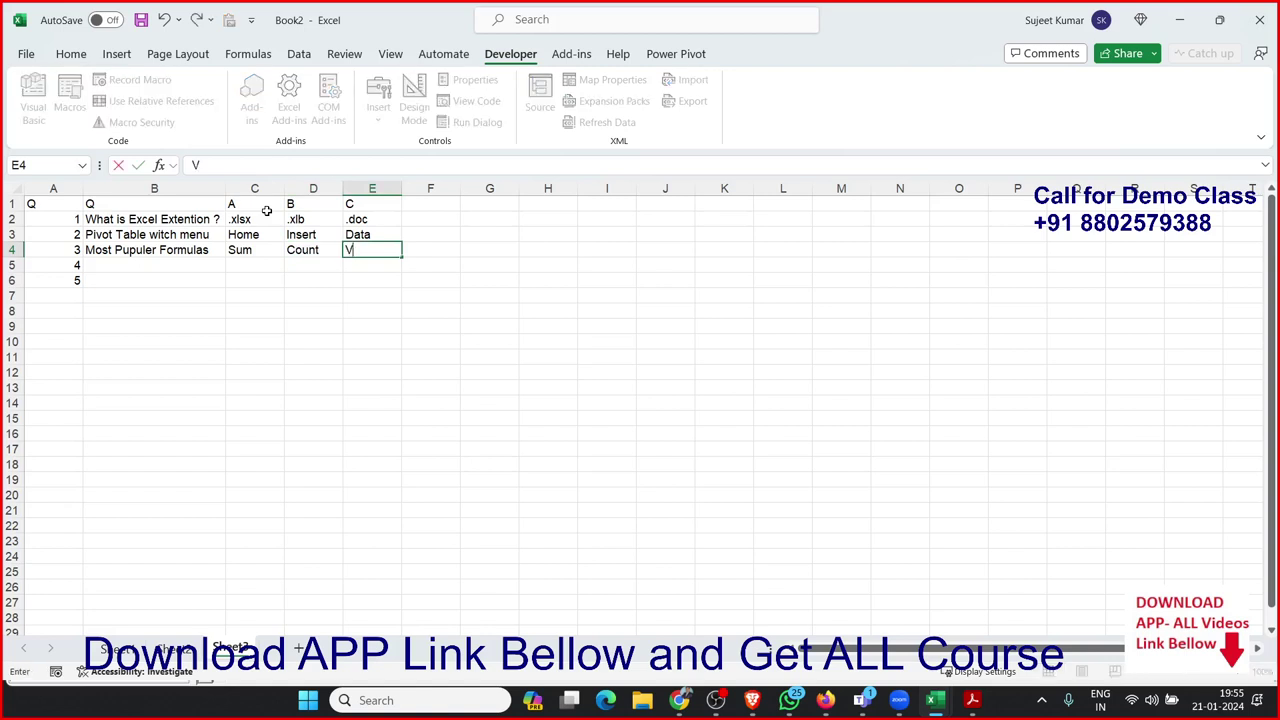
type("lookup")
key("Return")
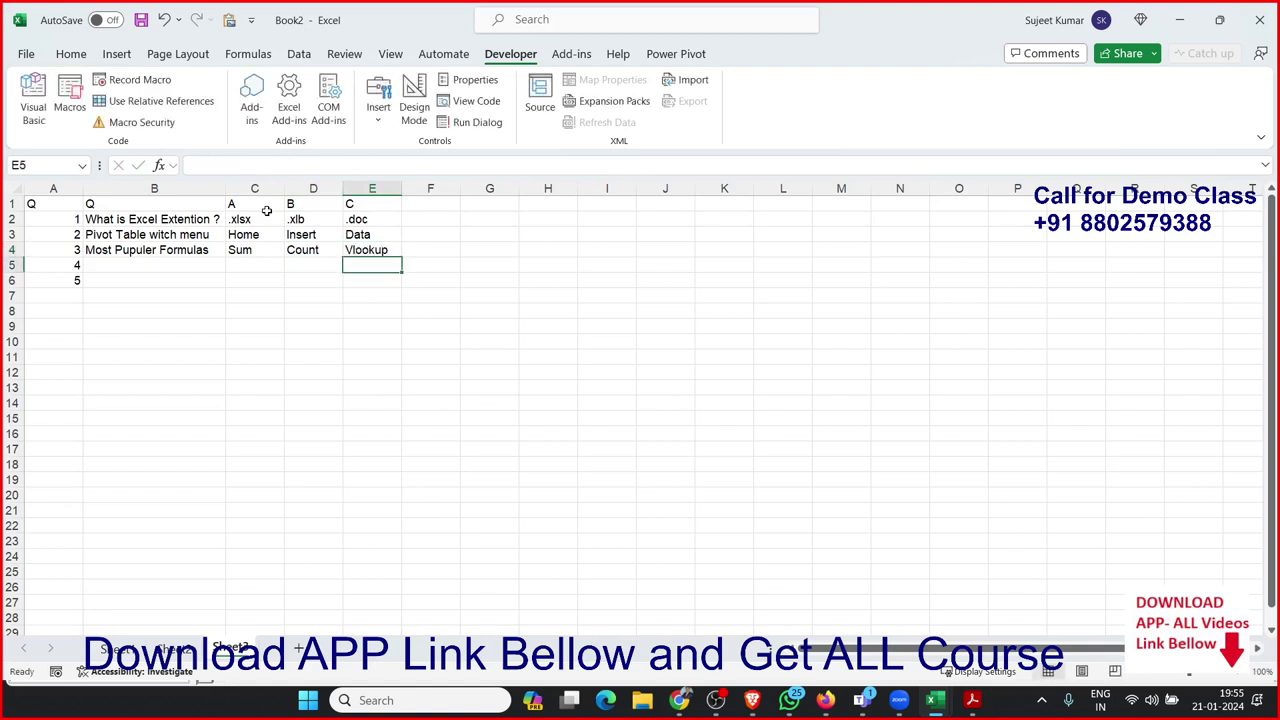
Clear the unused numbers 4 and 5 from A5:A6 and switch to the VBA editor
key("Left")
key("Left")
key("shift+Down")
key("Delete")
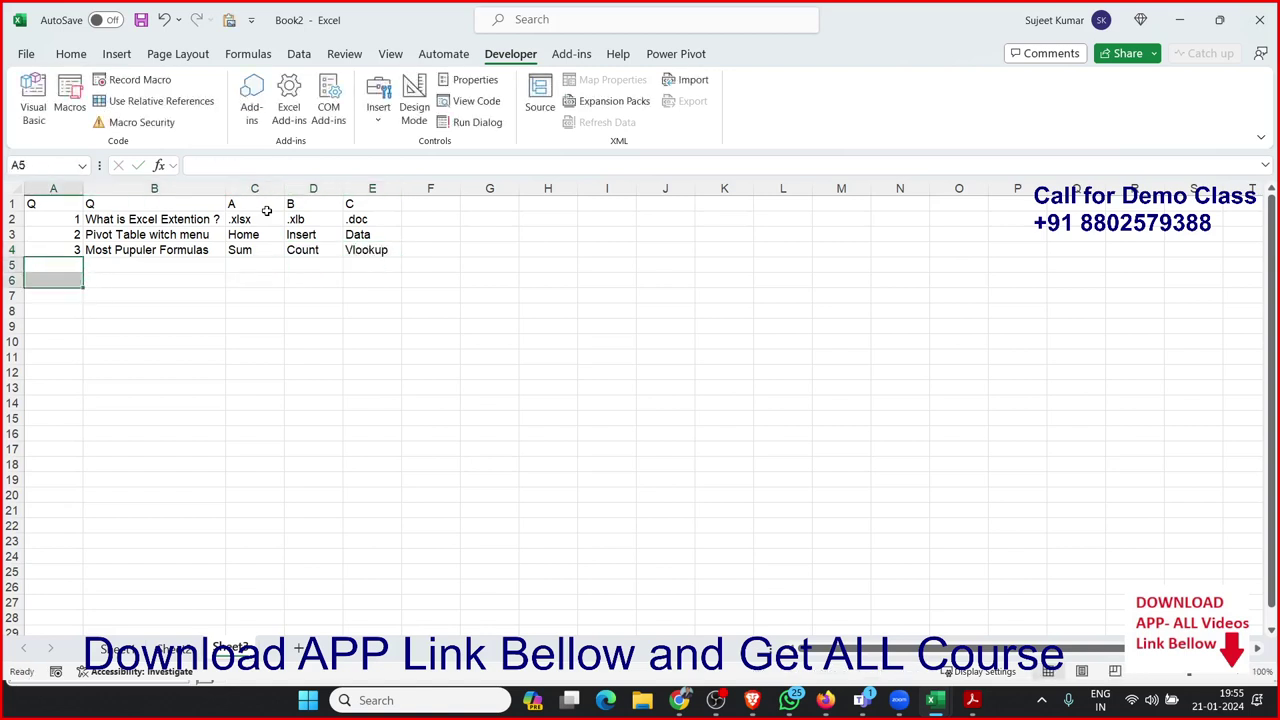
key("Up")
key("Up")
key("Up")
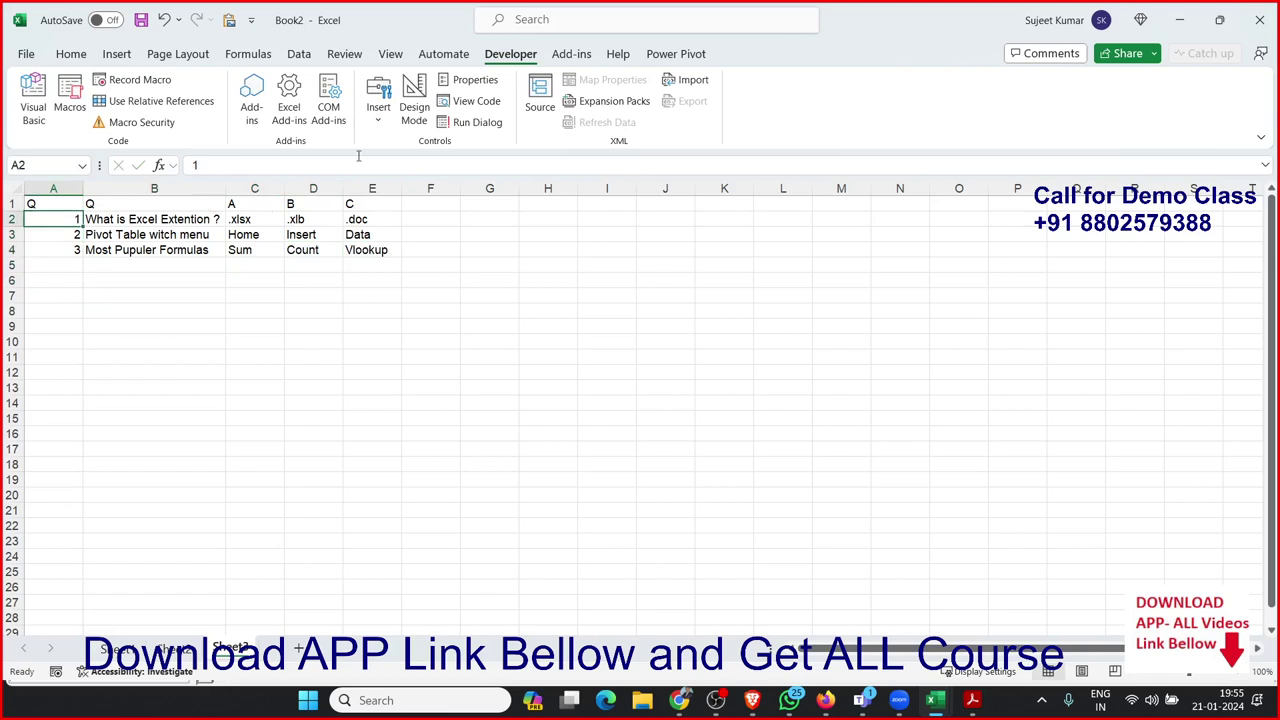
left_click(30, 110)
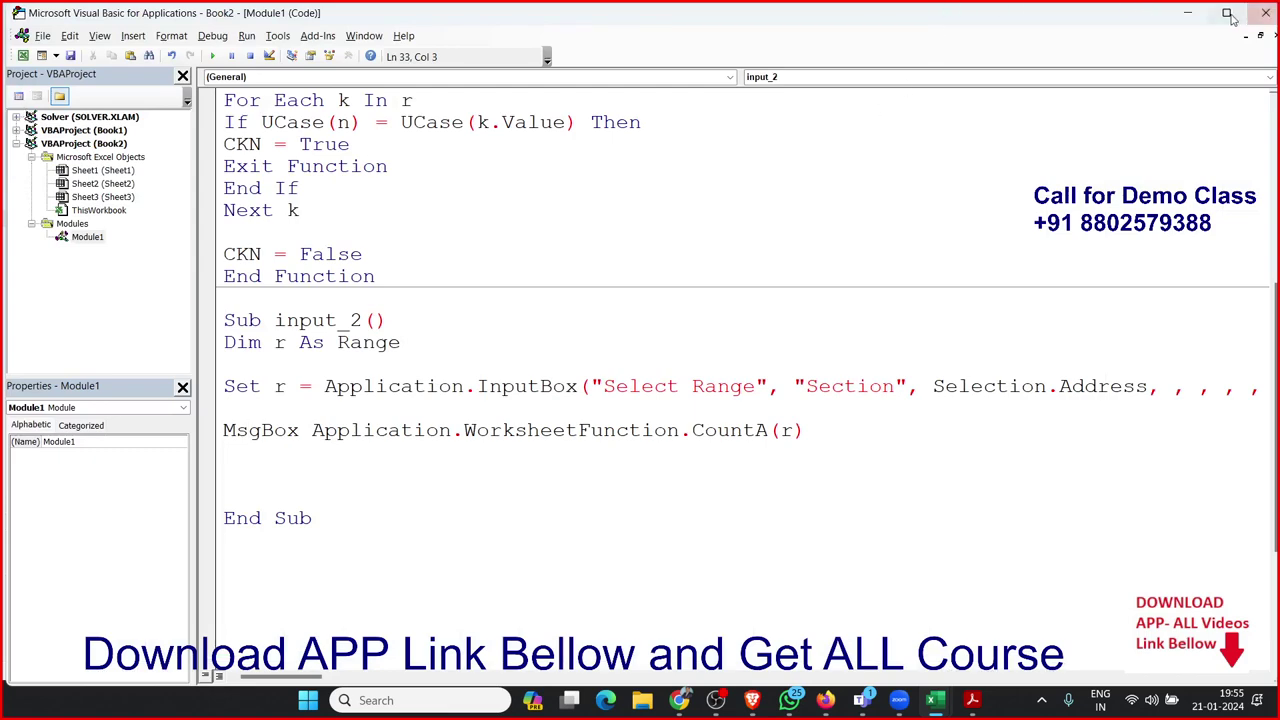
Tile the VBA editor on the left and the Book2 workbook on the right
mouse_move(1226, 14)
left_click(1128, 57)
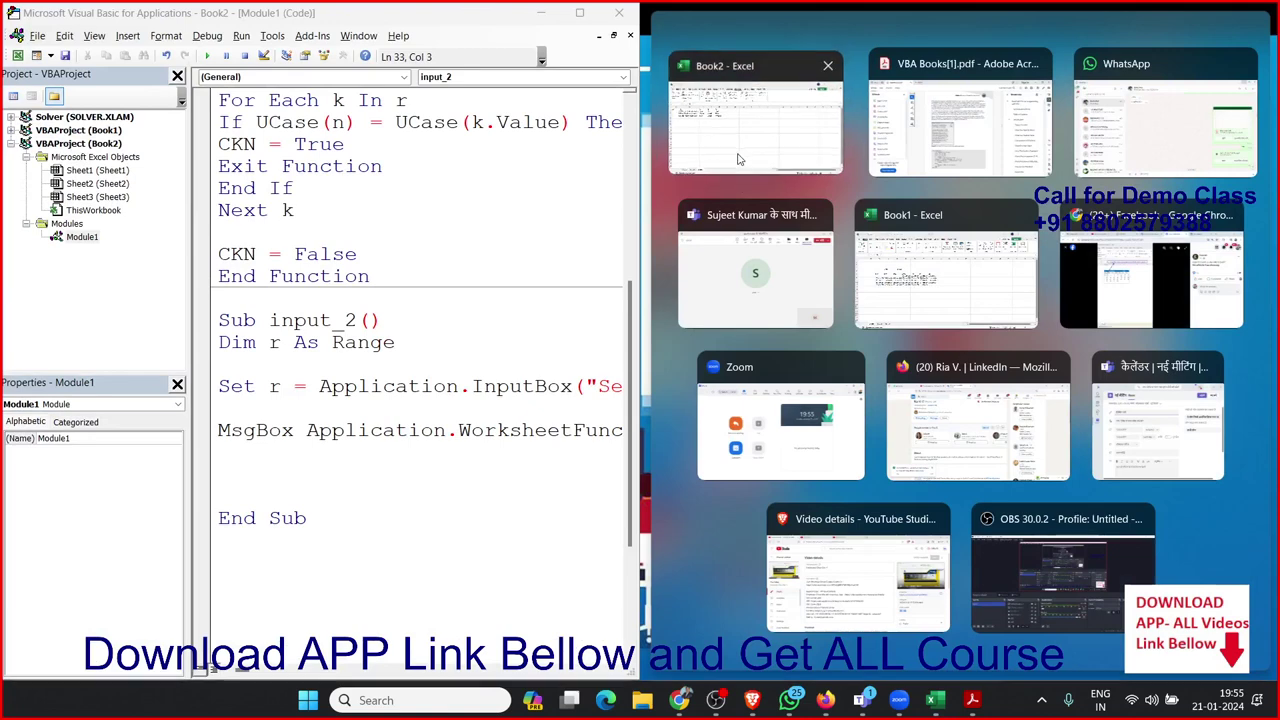
left_click(737, 185)
left_click(354, 571)
scroll(354, 571, "down", 3)
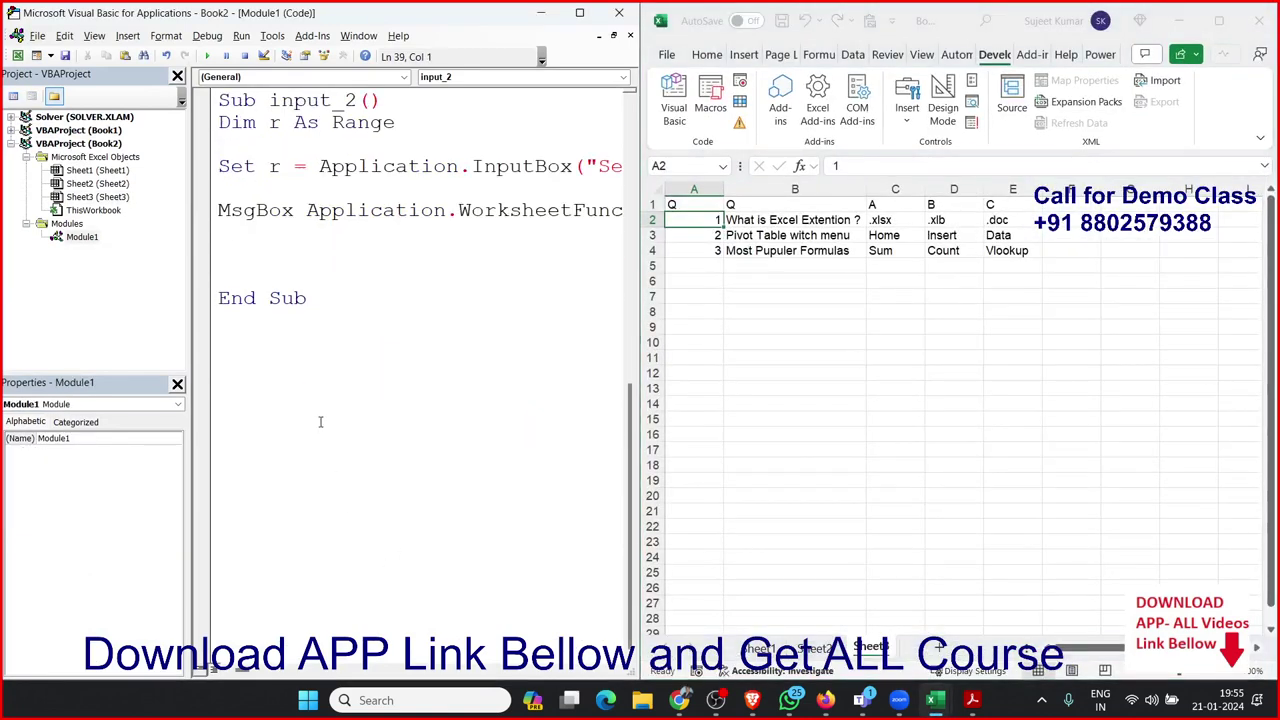
Declare Sub input_3() with the body line a = InputBox(m)
type("sub")
type(" input")
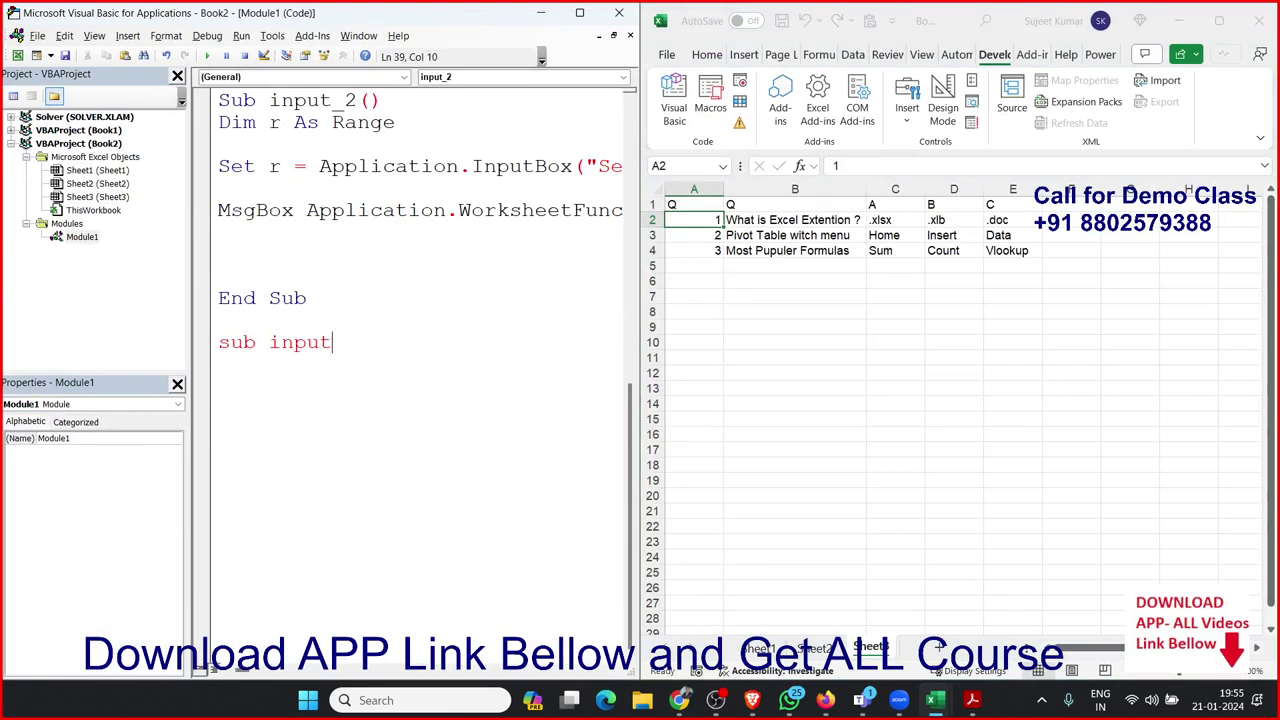
type("_3()")
key("Return")
key("Return")
key("Return")
key("Return")
key("Return")
key("Up")
key("Up")
key("Up")
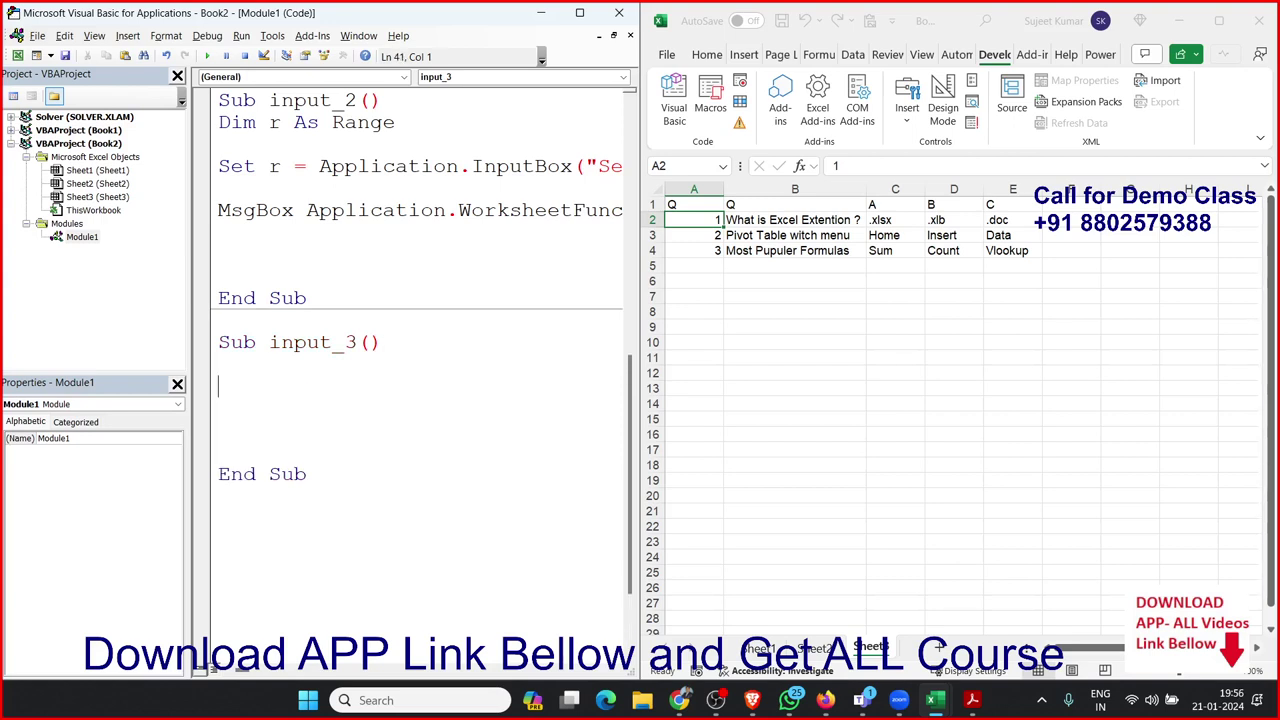
type("a")
key("BackSpace")
type("a=")
type("inputb")
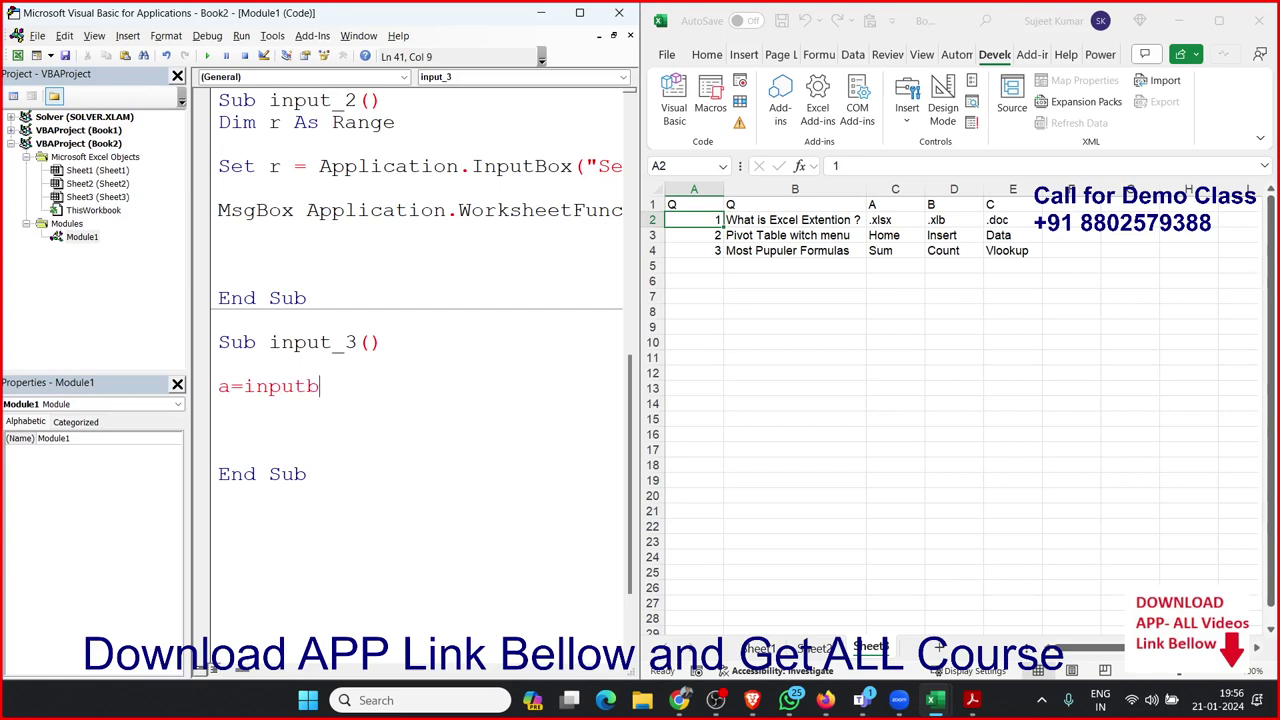
type("ox(")
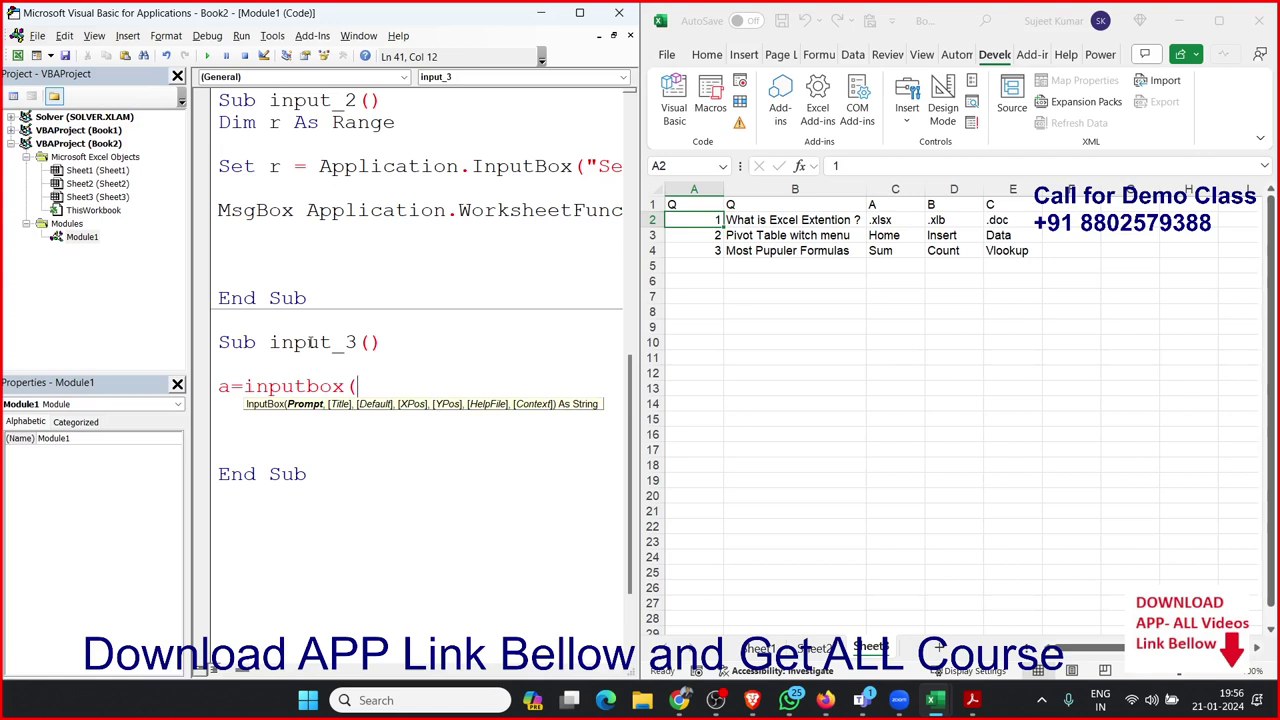
type("a")
type(")")
key("BackSpace")
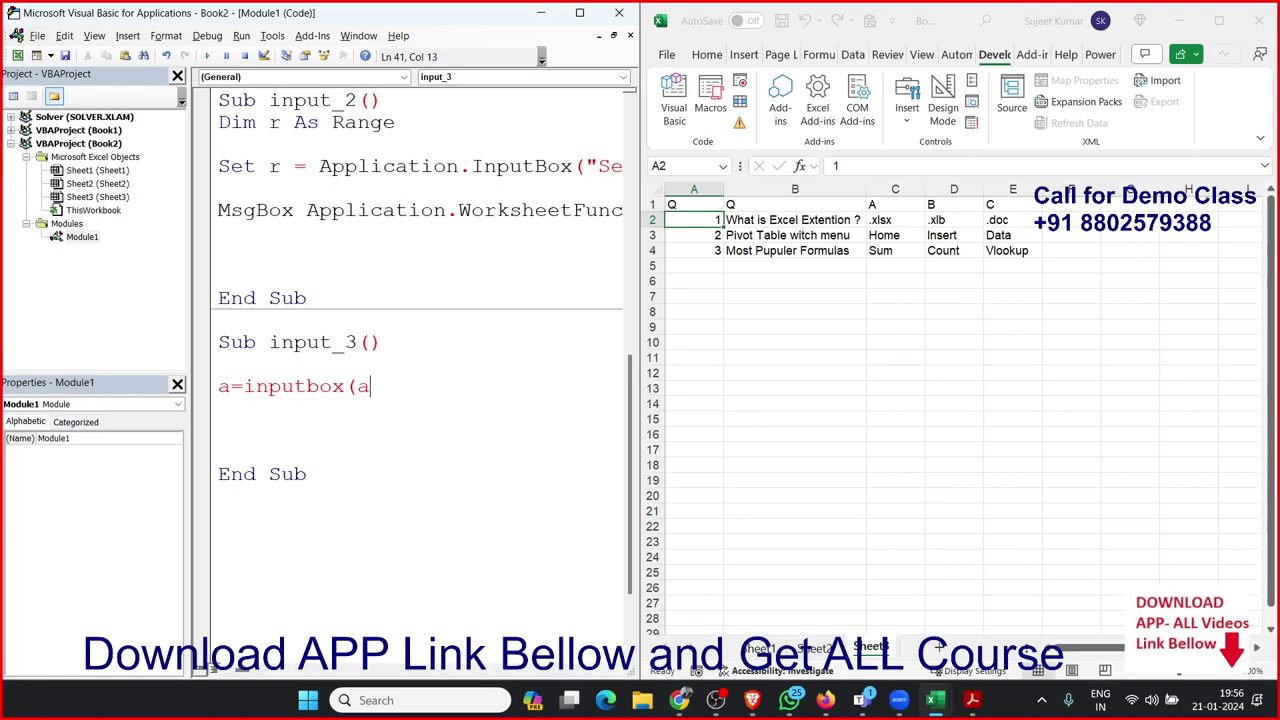
key("BackSpace")
type("m)")
Add m = Cells(2, 2).Value above the InputBox line and test-run input_3
key("Up")
key("Return")
key("Up")
left_click(219, 386)
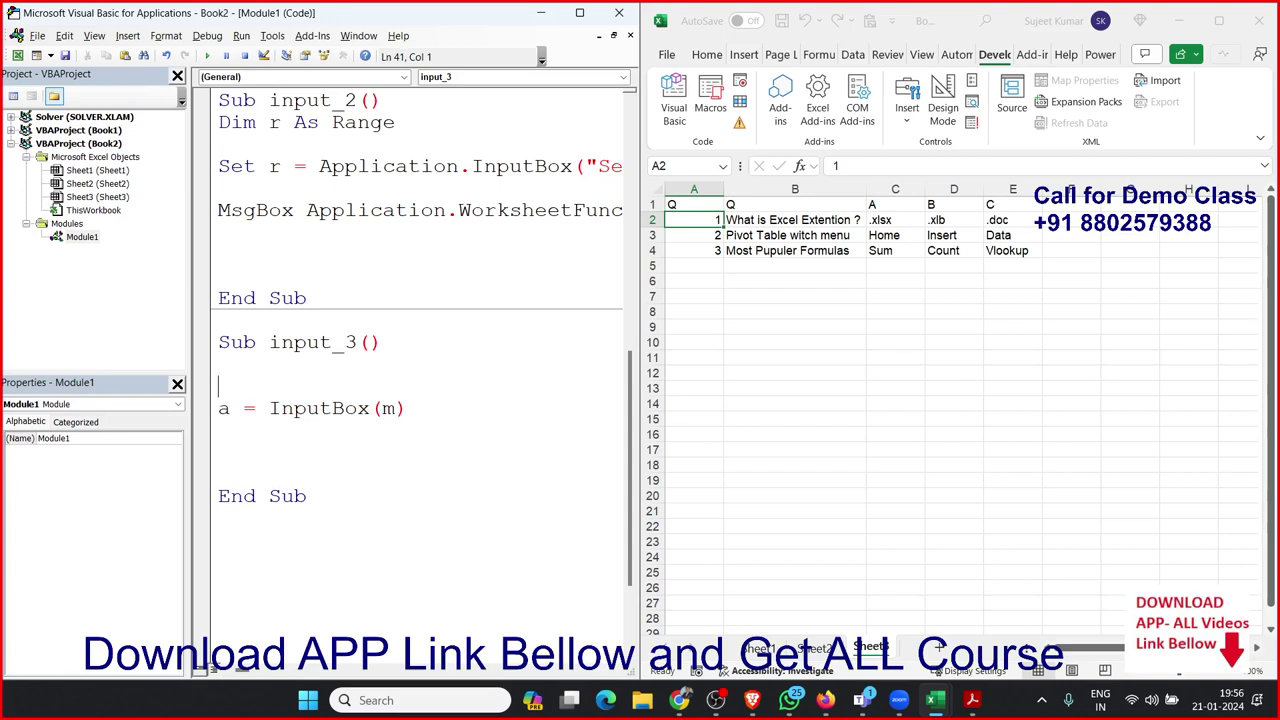
type("m=")
type("c")
type("ells(")
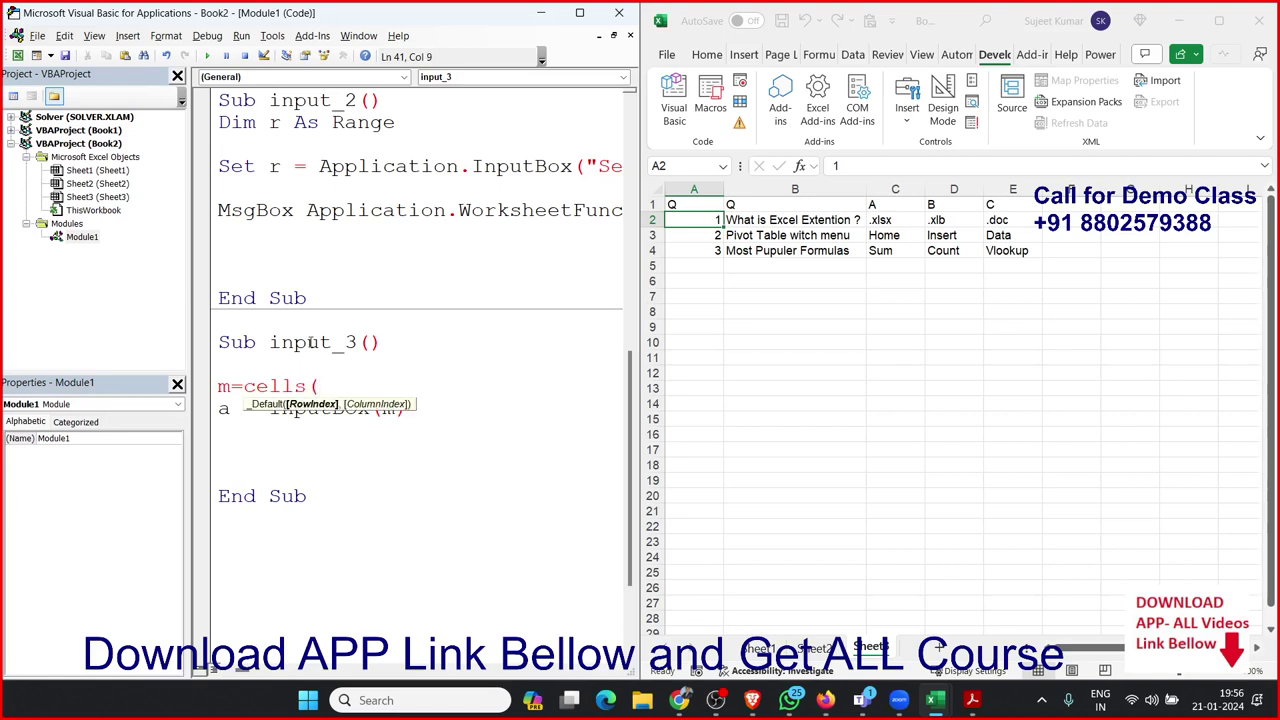
type("2")
type(",1")
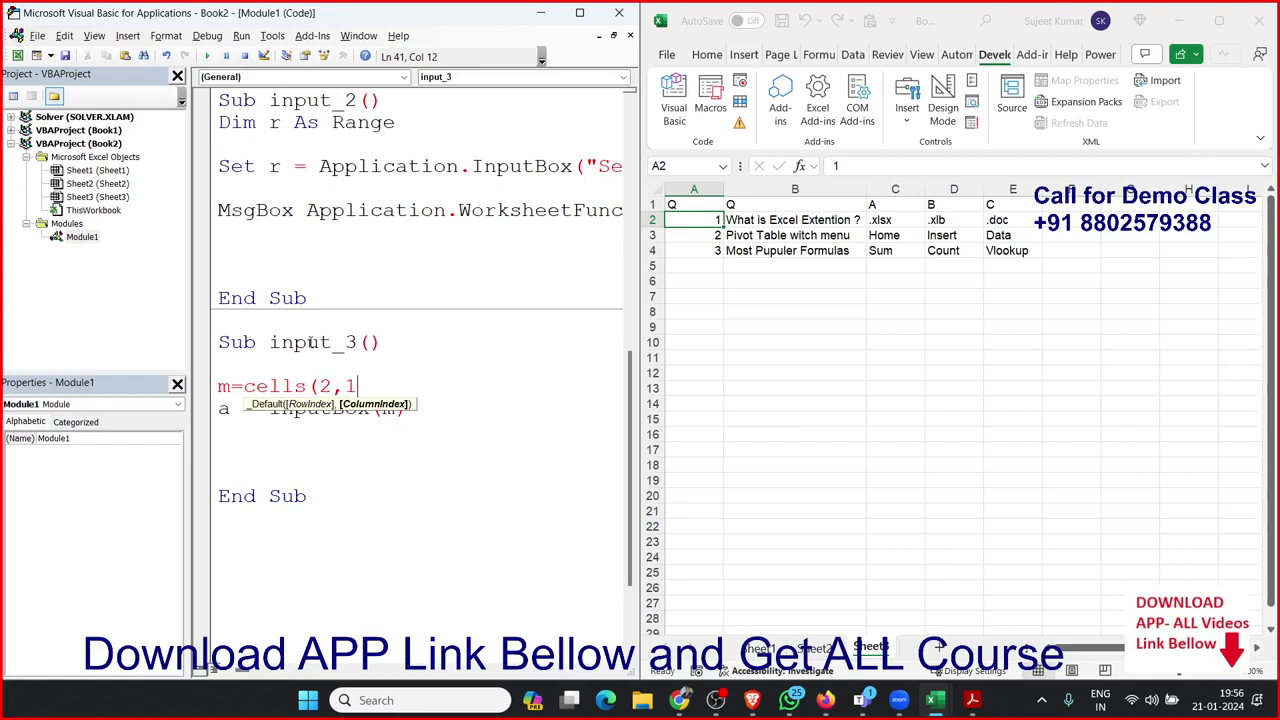
key("BackSpace")
type("2)")
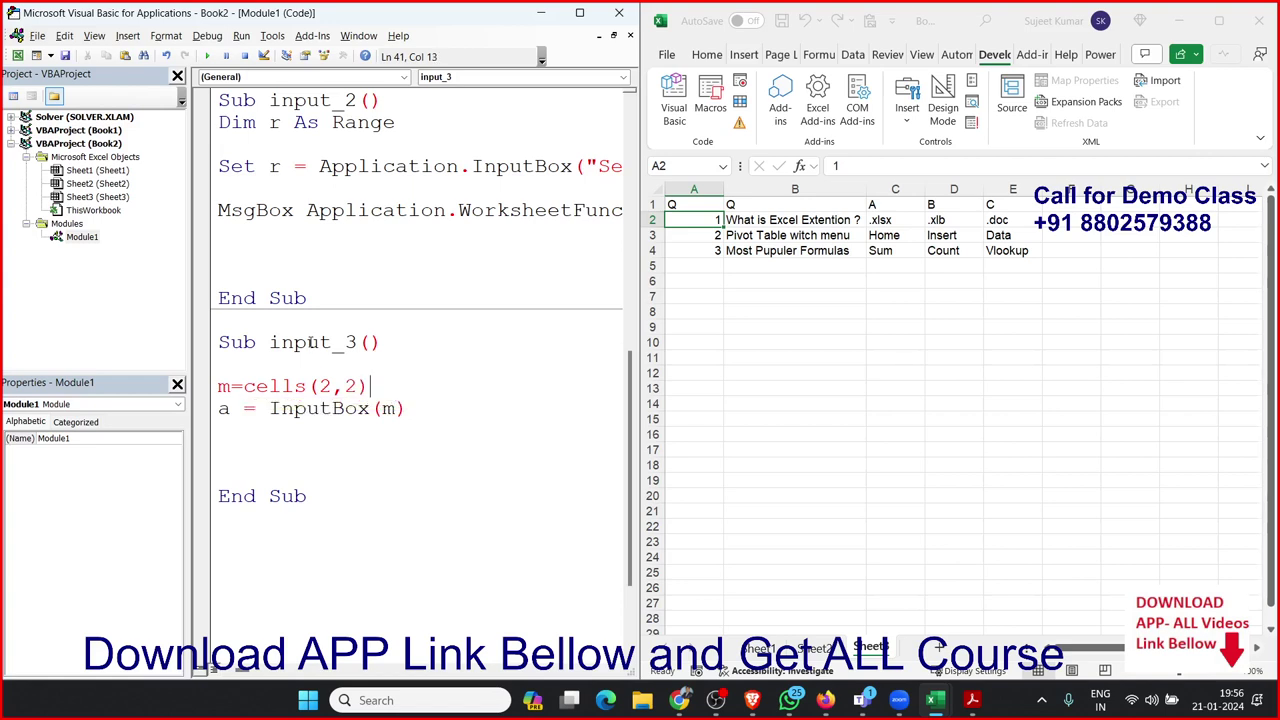
type(".value")
key("Return")
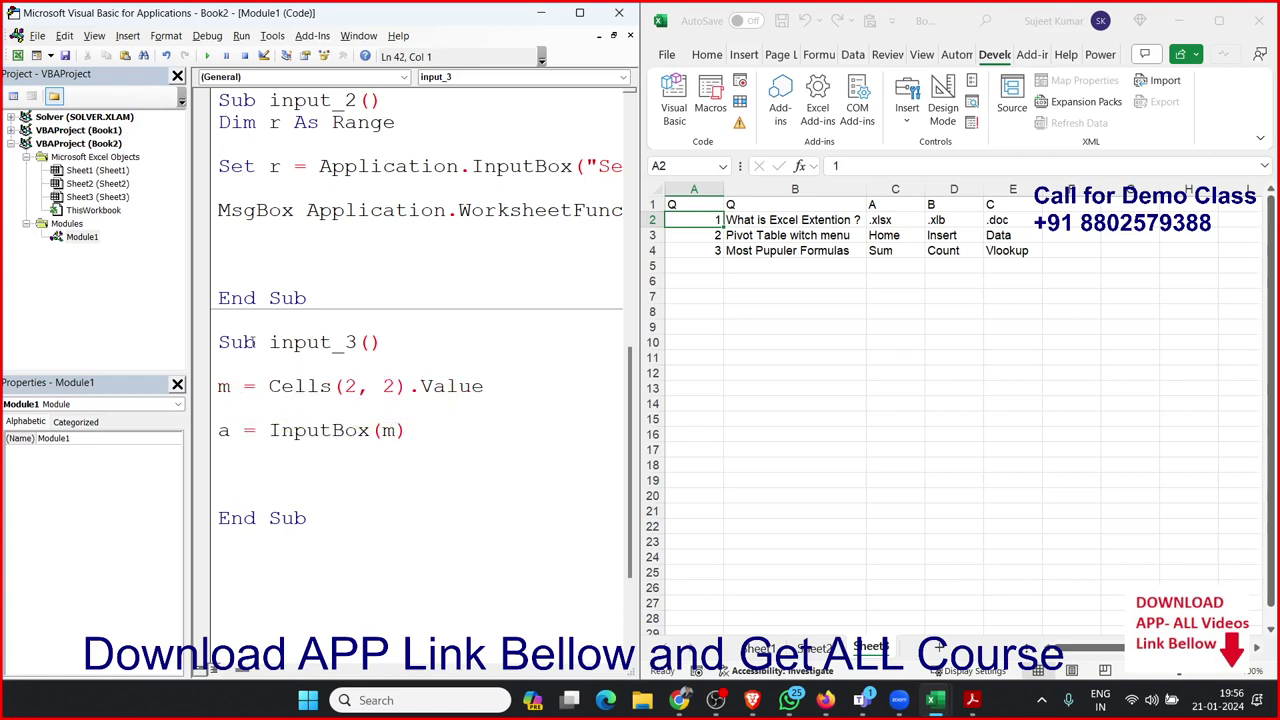
left_click(208, 57)
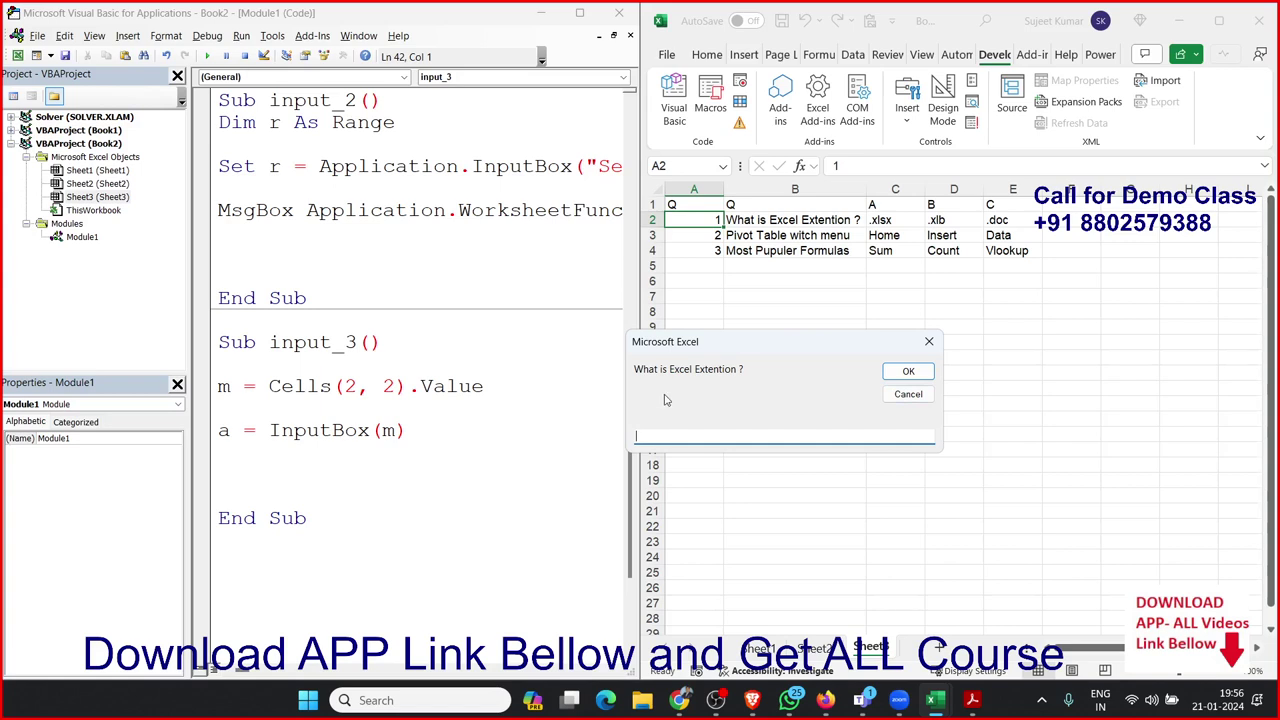
Cancel the test prompt and append & vbNewLine to the Cells line
left_click(905, 398)
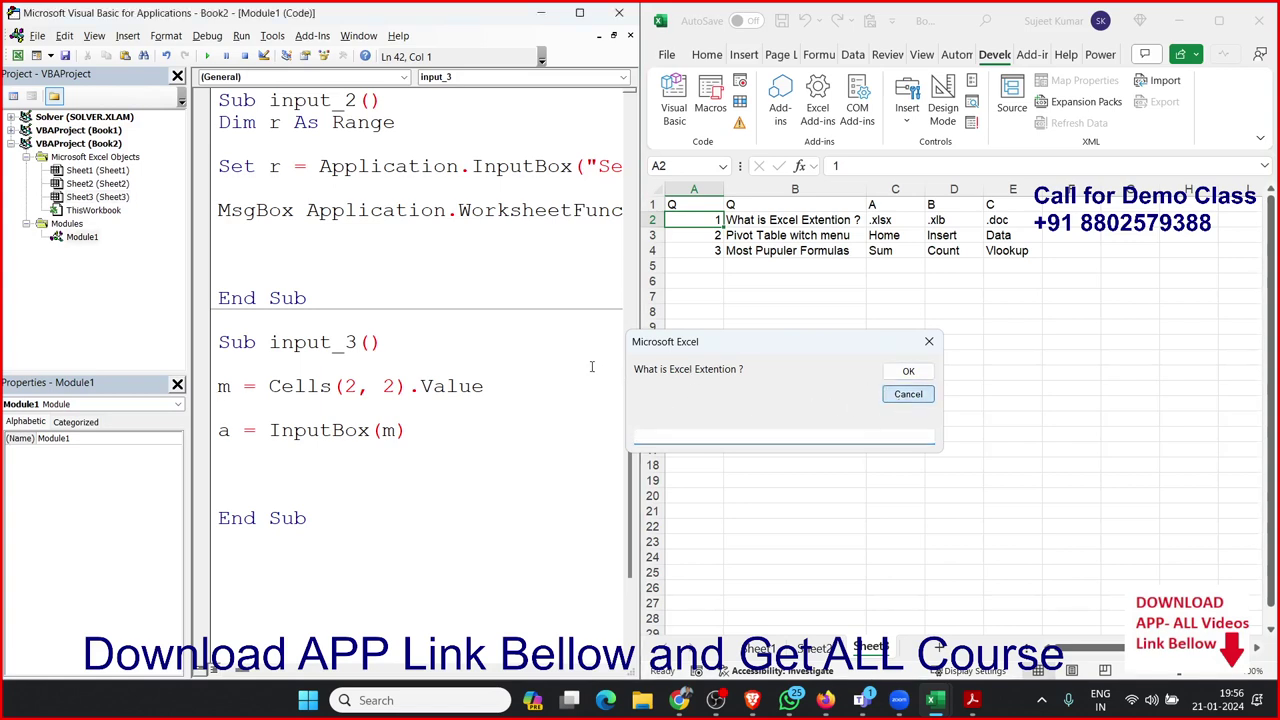
key("Escape")
left_click(507, 383)
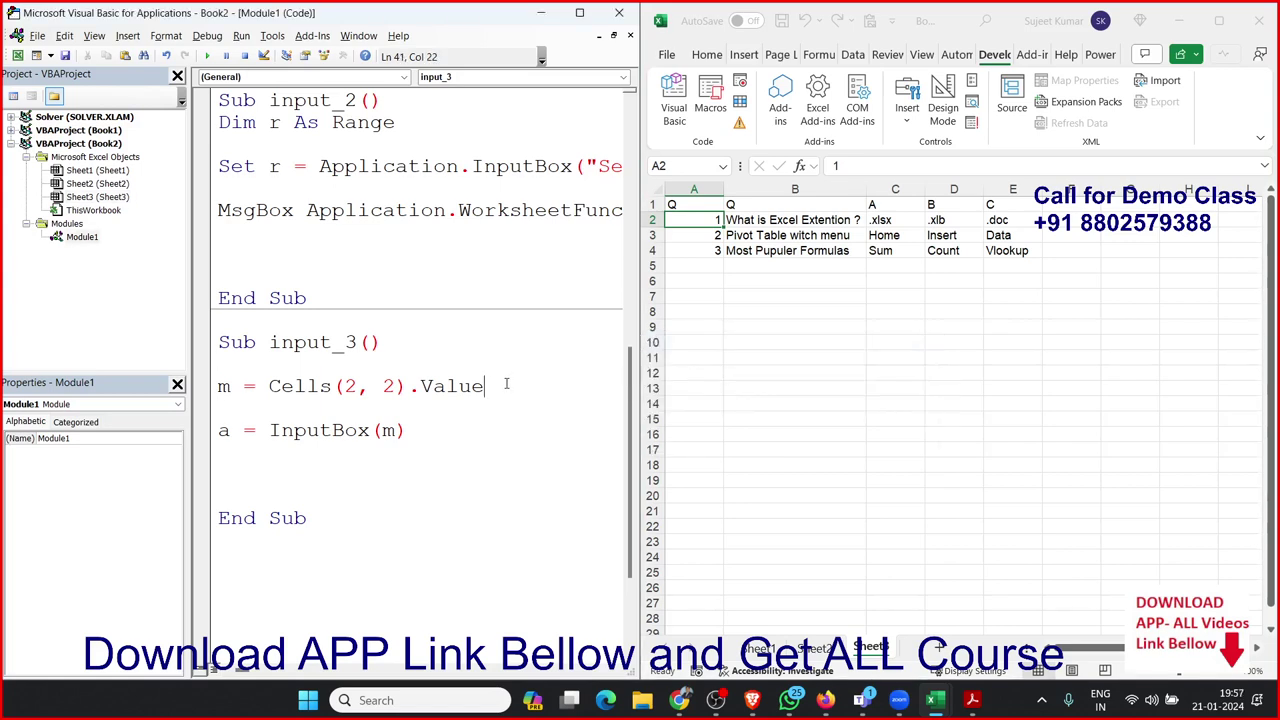
type("& ")
type("vbn")
type("ewline")
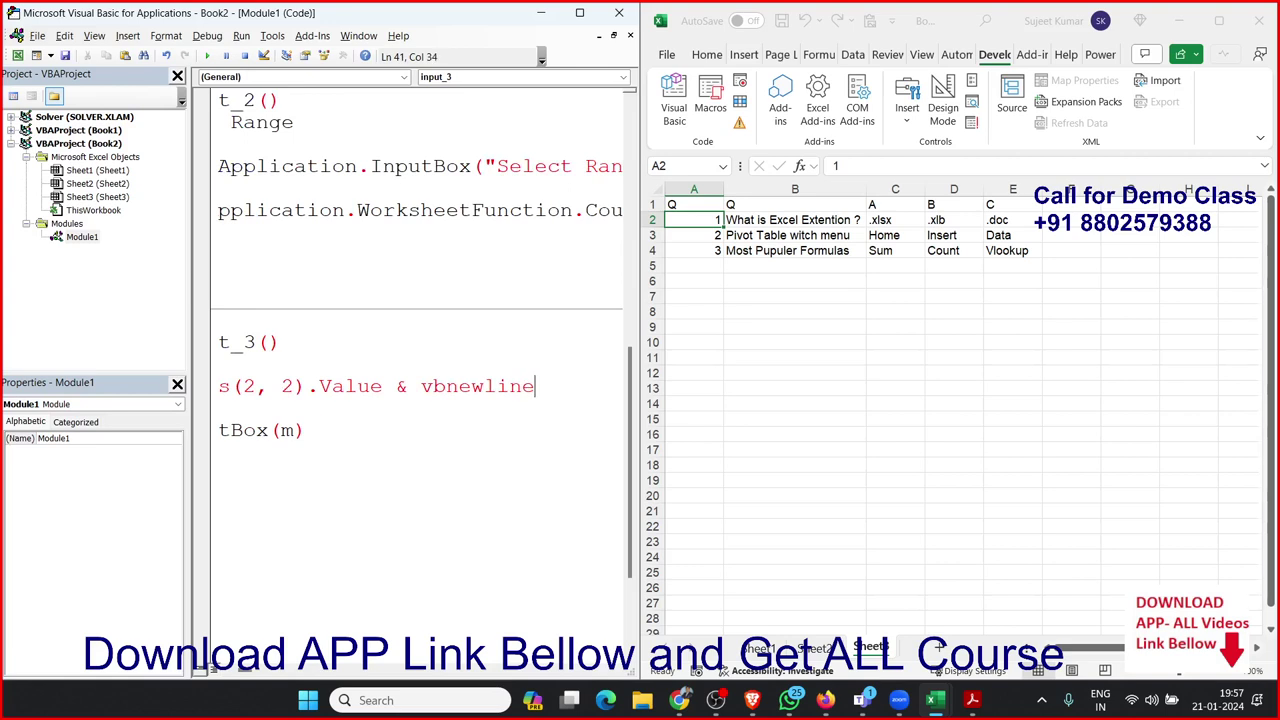
key("Return")
Add m = m & "Bellow are Option", fix the compile error, and test-run the prompt
type("m")
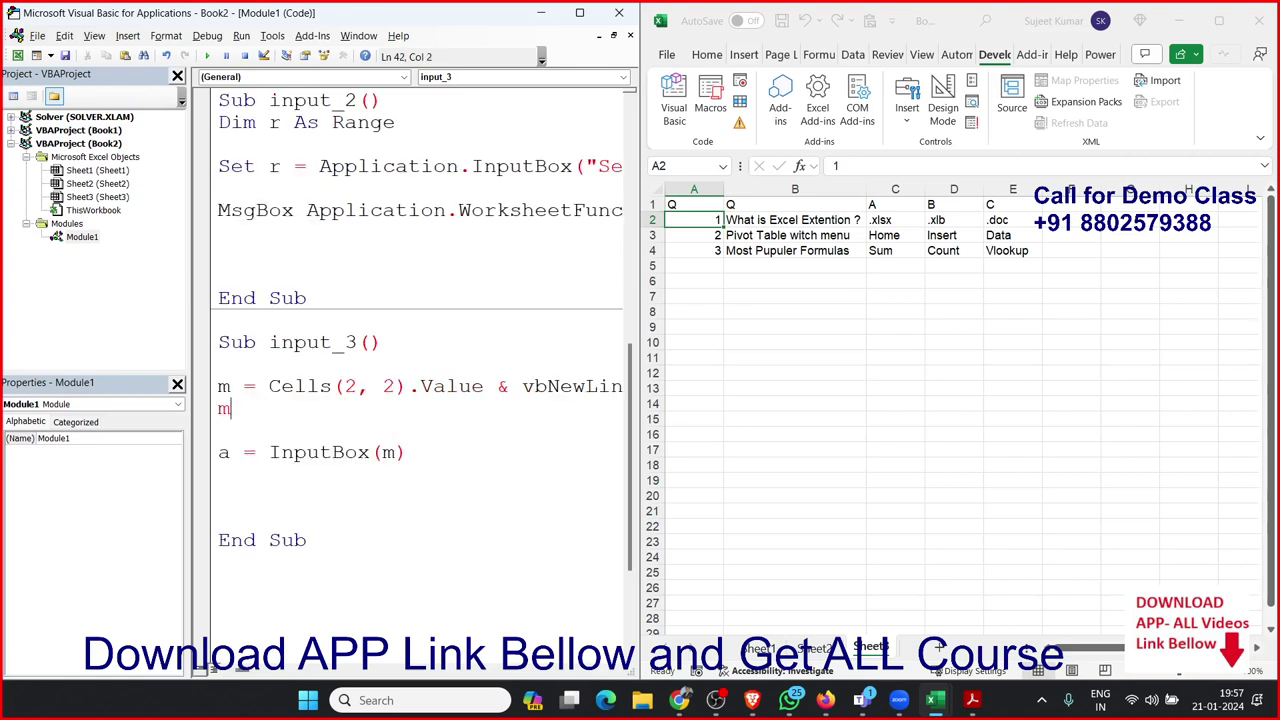
type("=m")
type("&")
type("cell")
type("s")
key("BackSpace")
key("BackSpace")
key("BackSpace")
key("BackSpace")
key("BackSpace")
type("\"Be")
type("llow ")
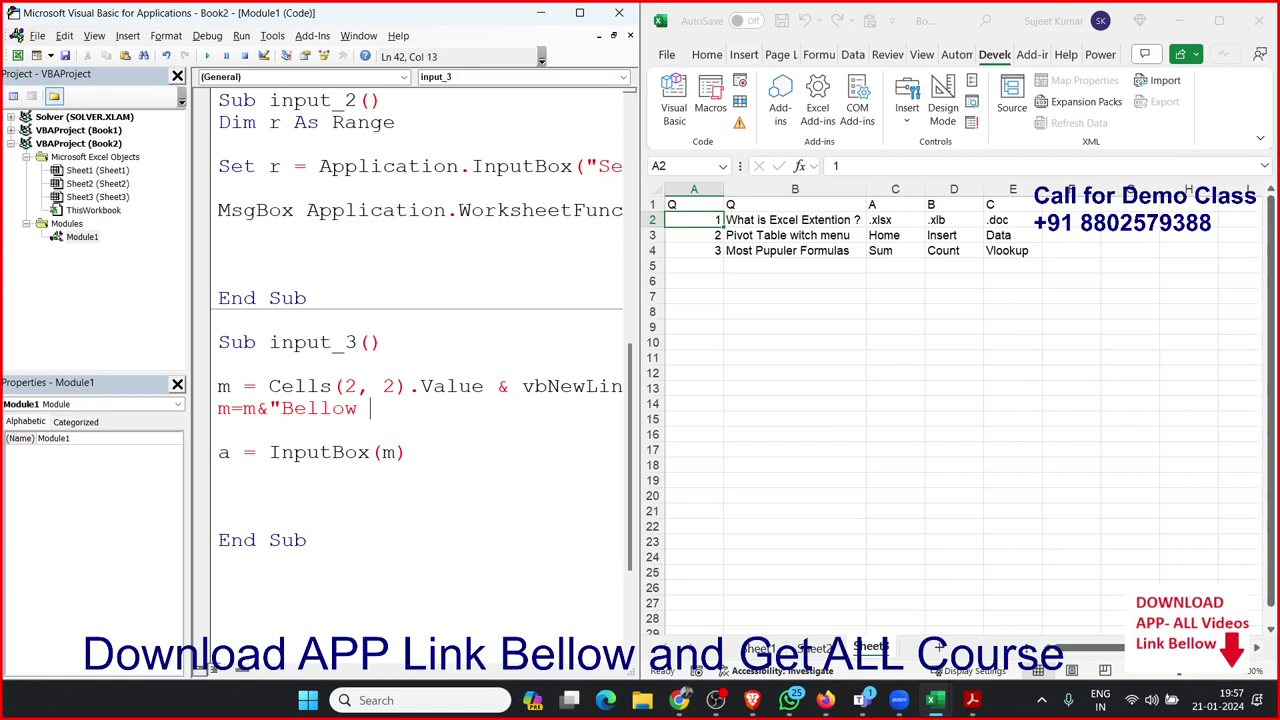
type("are Op")
type("tion")
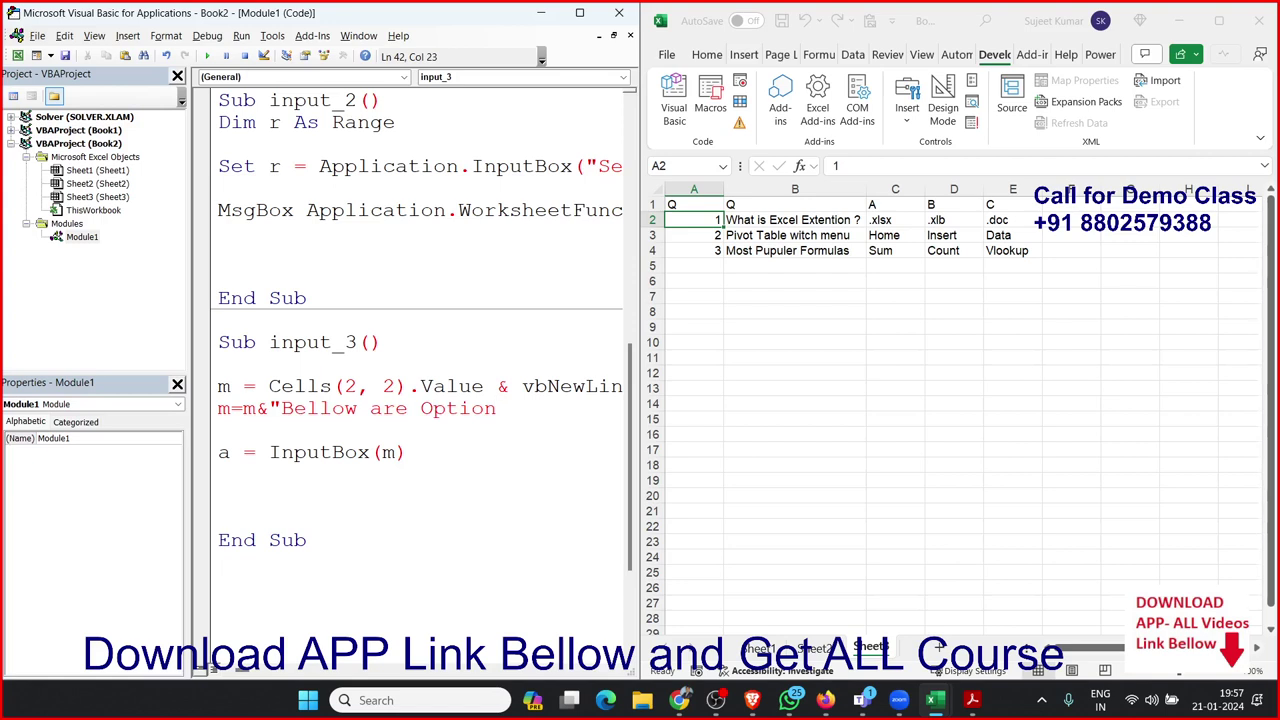
type("\"")
key("Return")
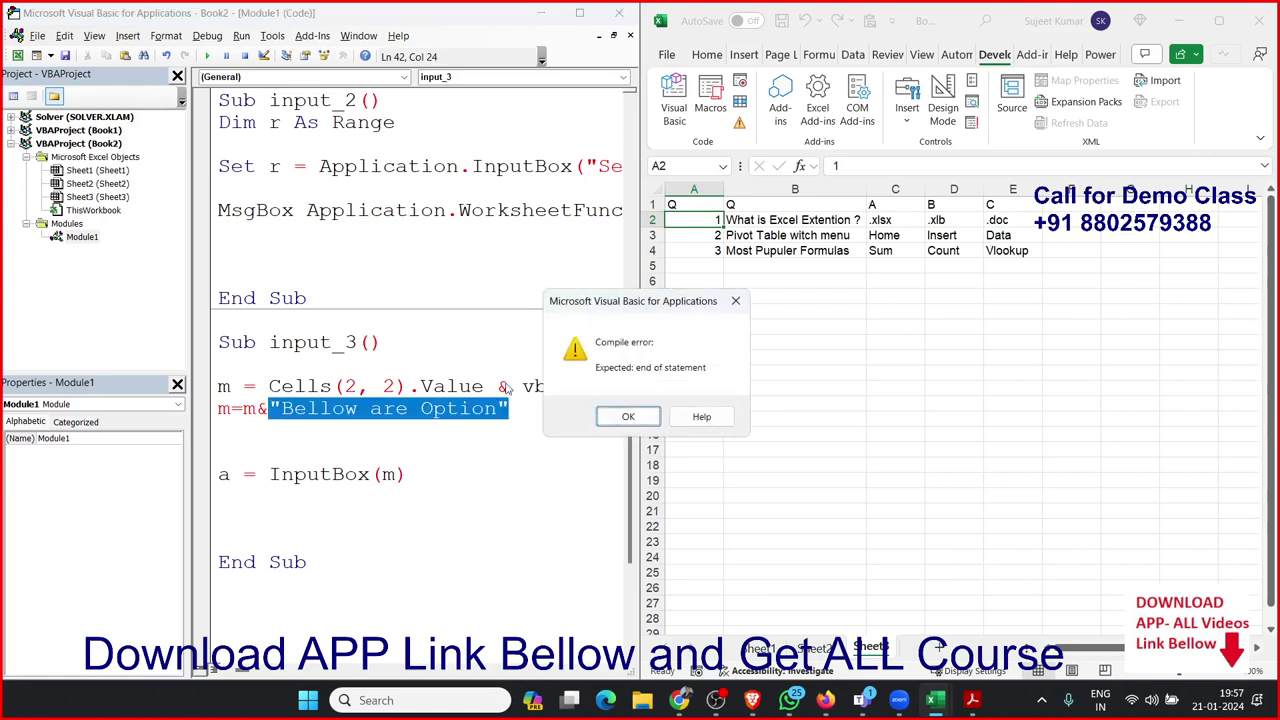
key("Return")
left_click(268, 408)
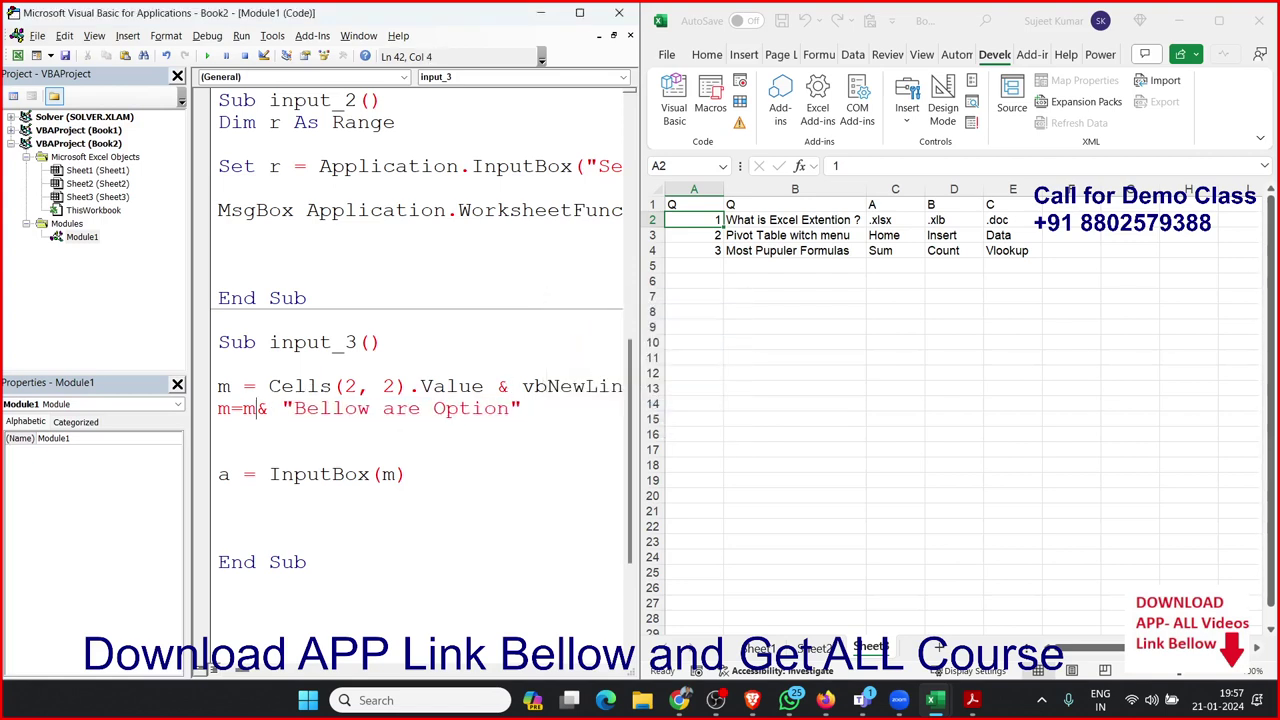
key("Down")
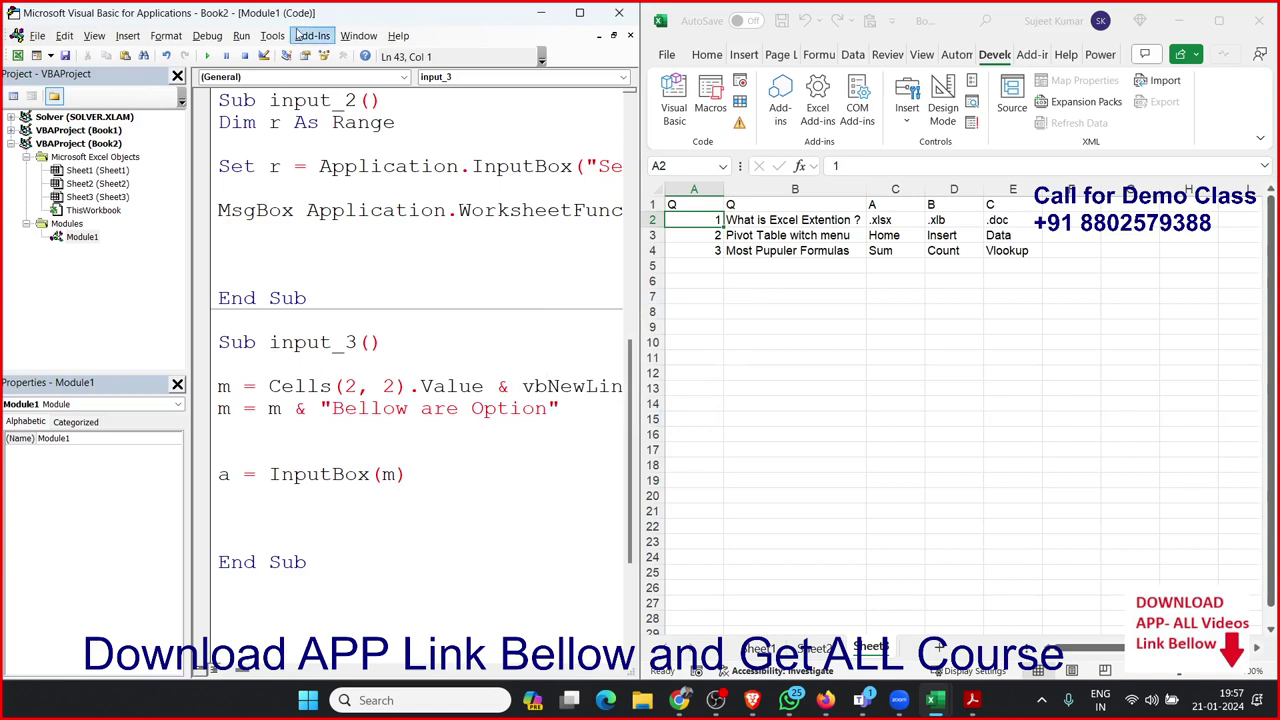
left_click(208, 56)
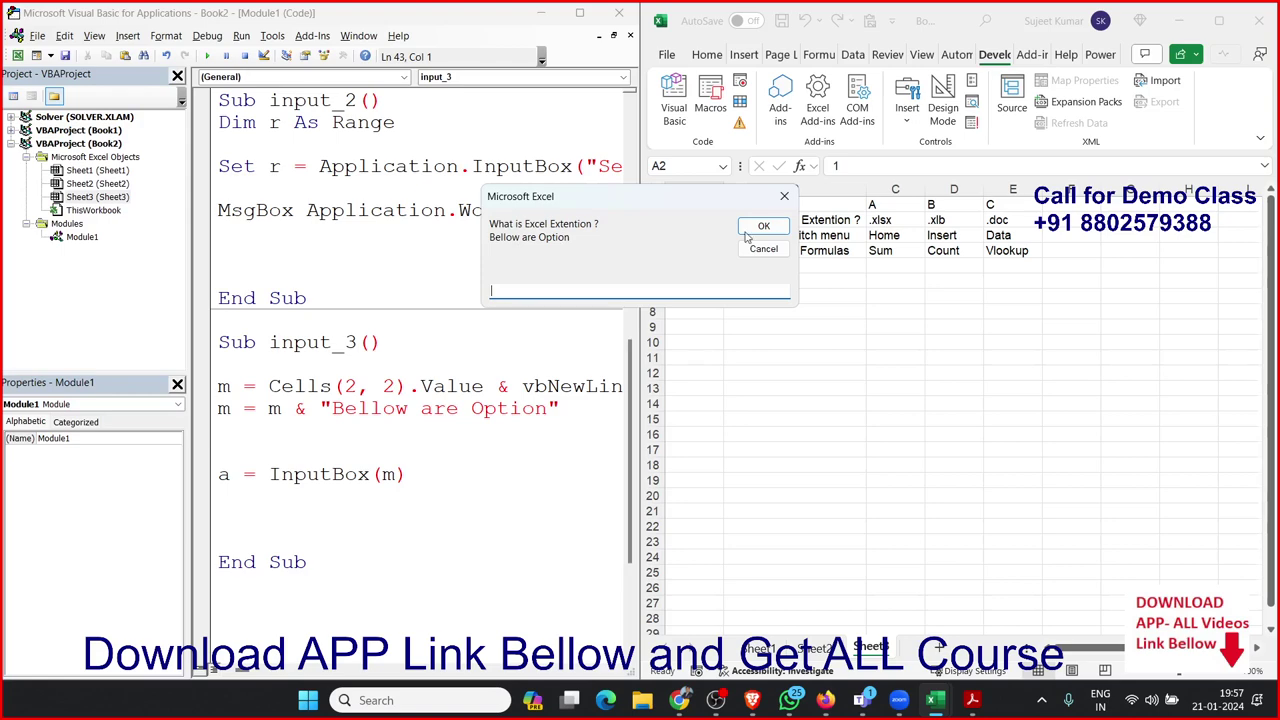
left_click(786, 199)
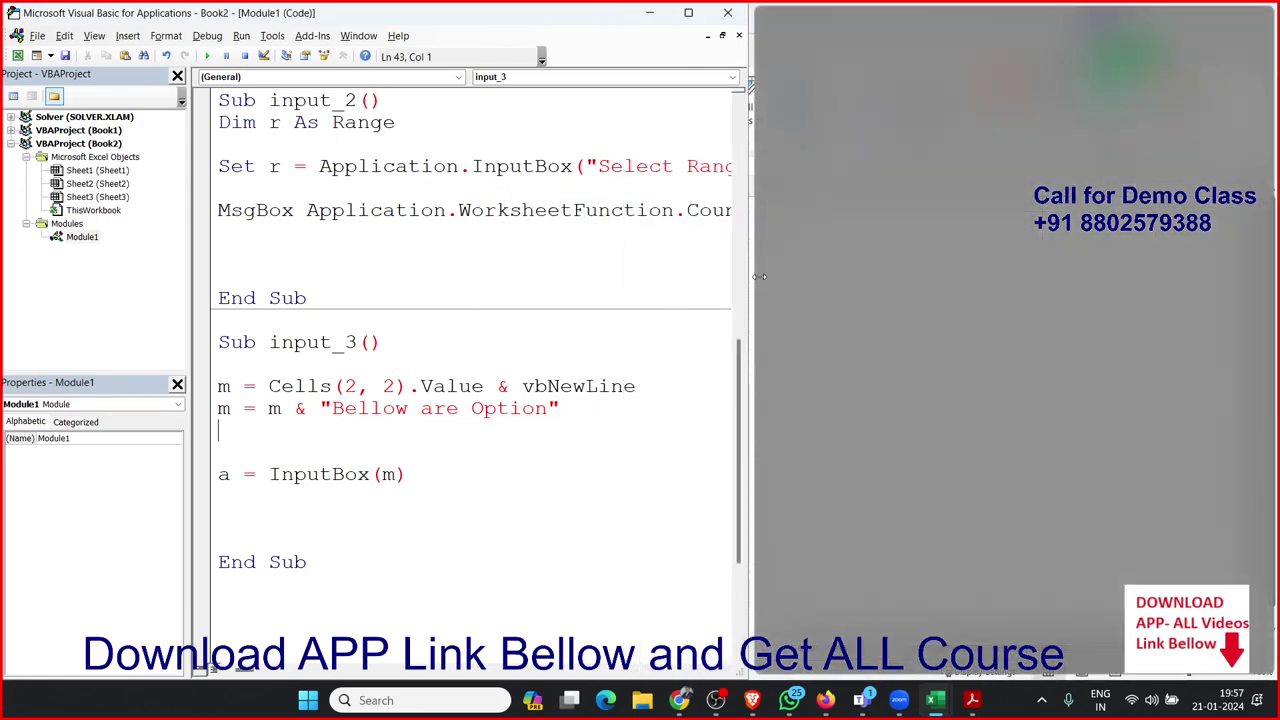
Widen the code editor and append another & vbNewLine to the Cells line
left_click_drag(641, 270, 757, 270)
left_click_drag(636, 386, 497, 386)
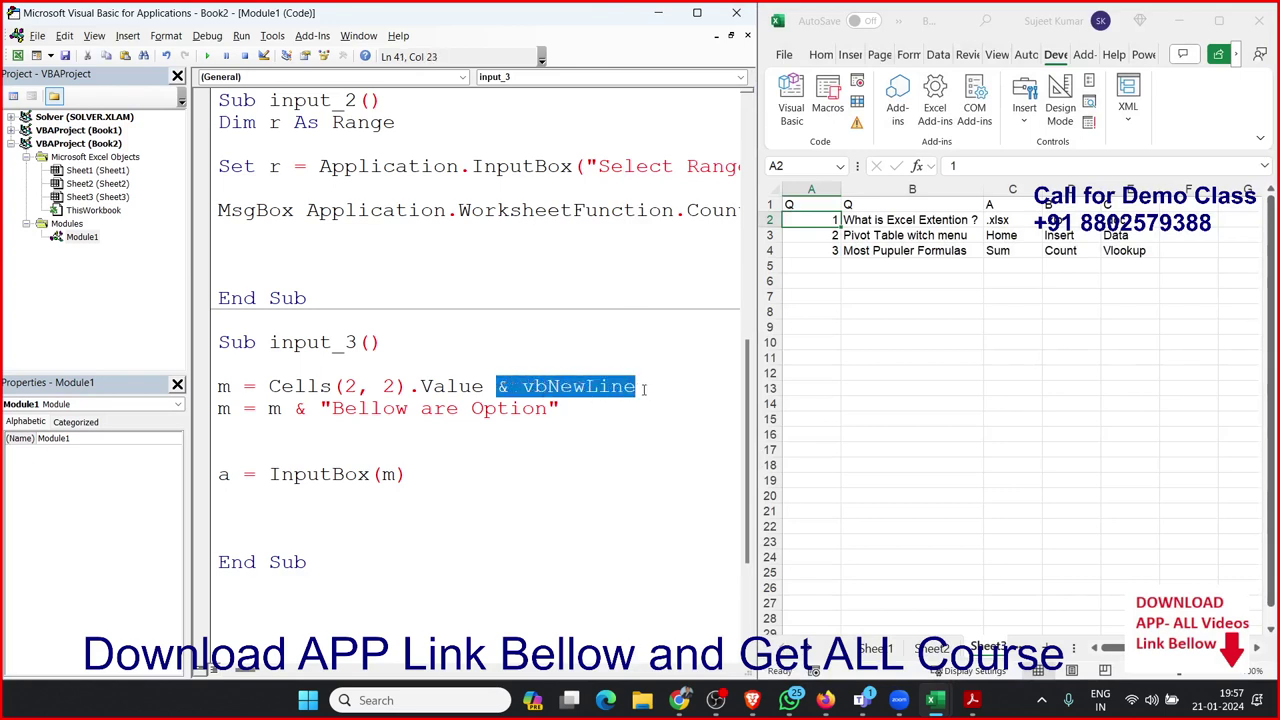
left_click(645, 388)
type("& vbNewLine")
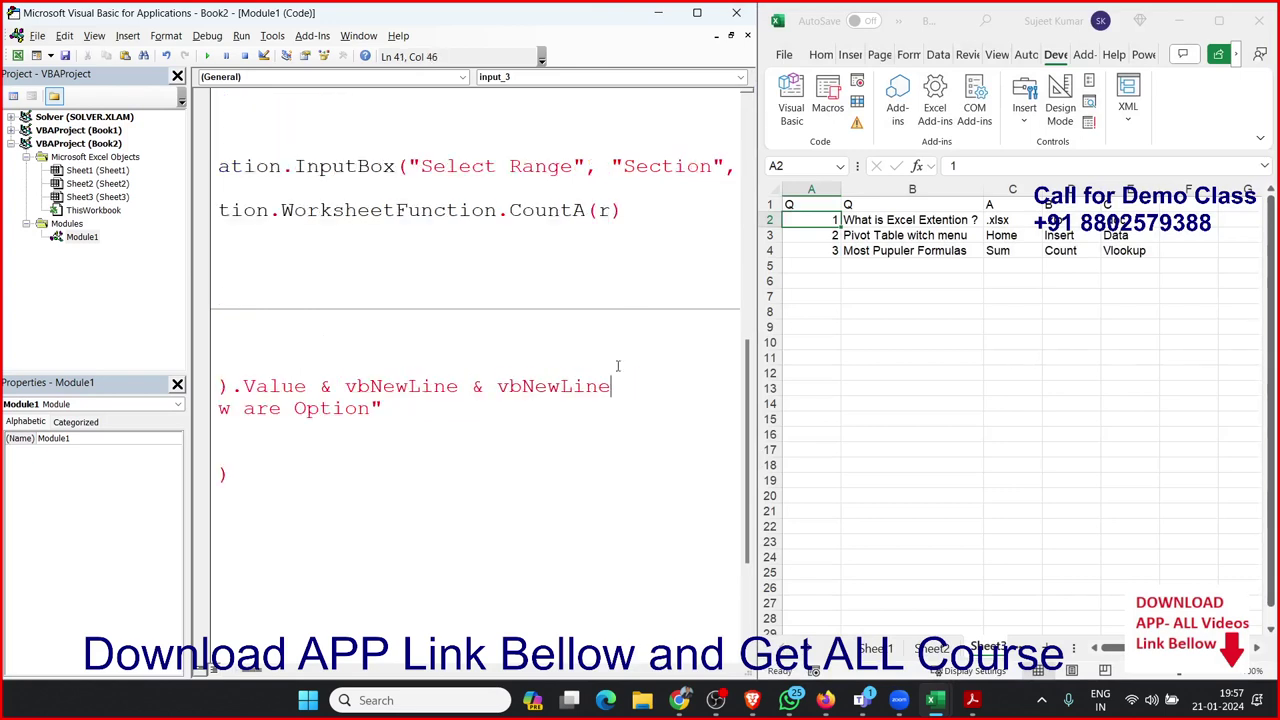
key("Up")
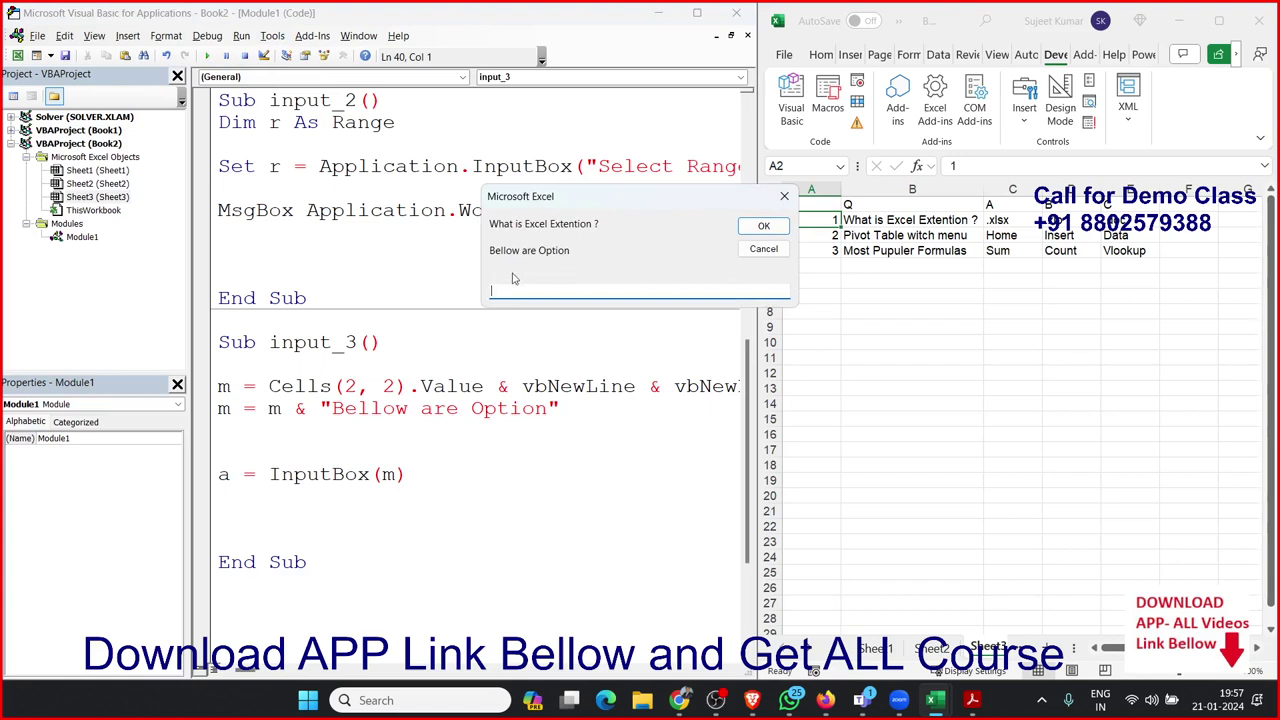
Append & vbNewLine to the options heading line and test-run the prompt
left_click(770, 250)
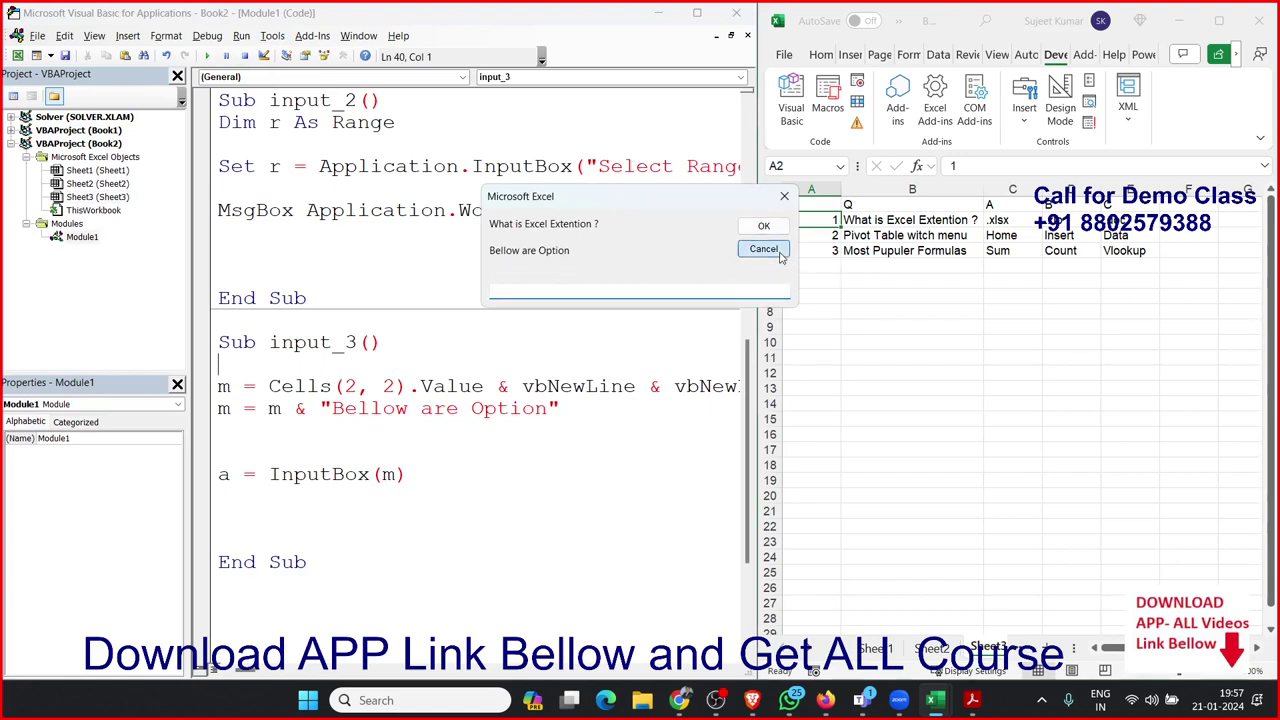
left_click(591, 412)
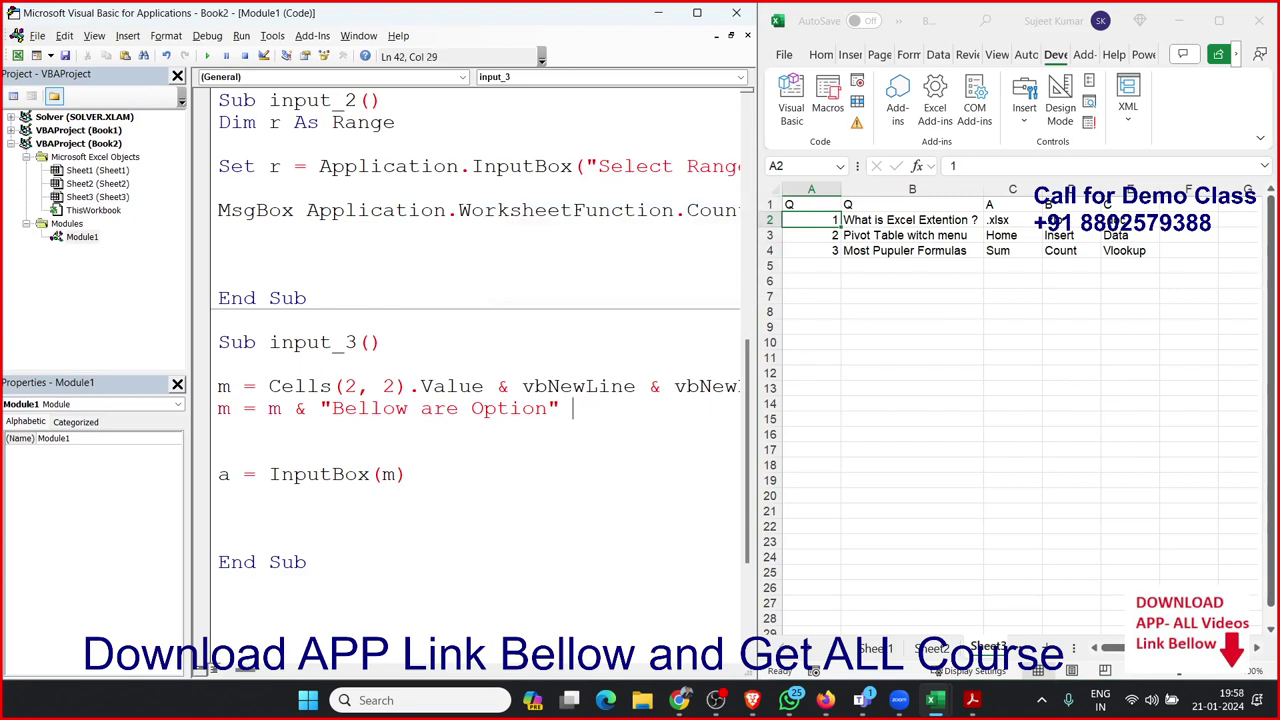
type("& vbNewLine")
key("Down")
key("Up")
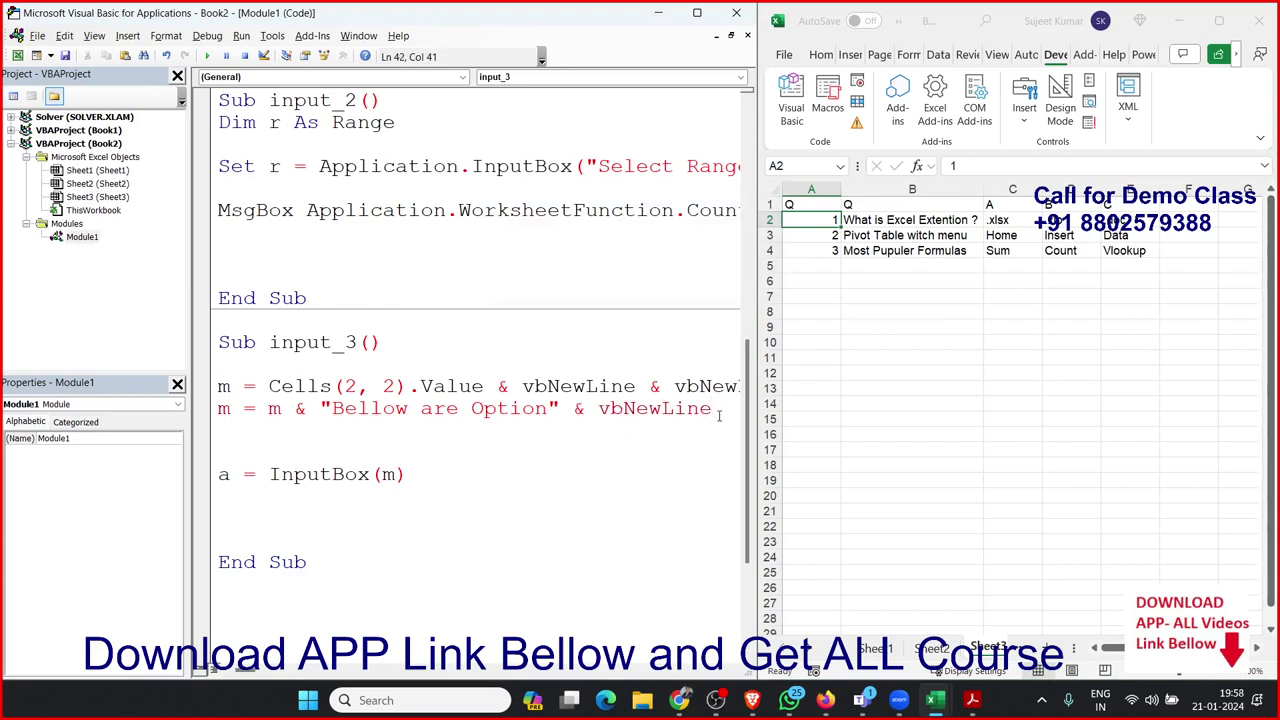
type("& vbNewLine")
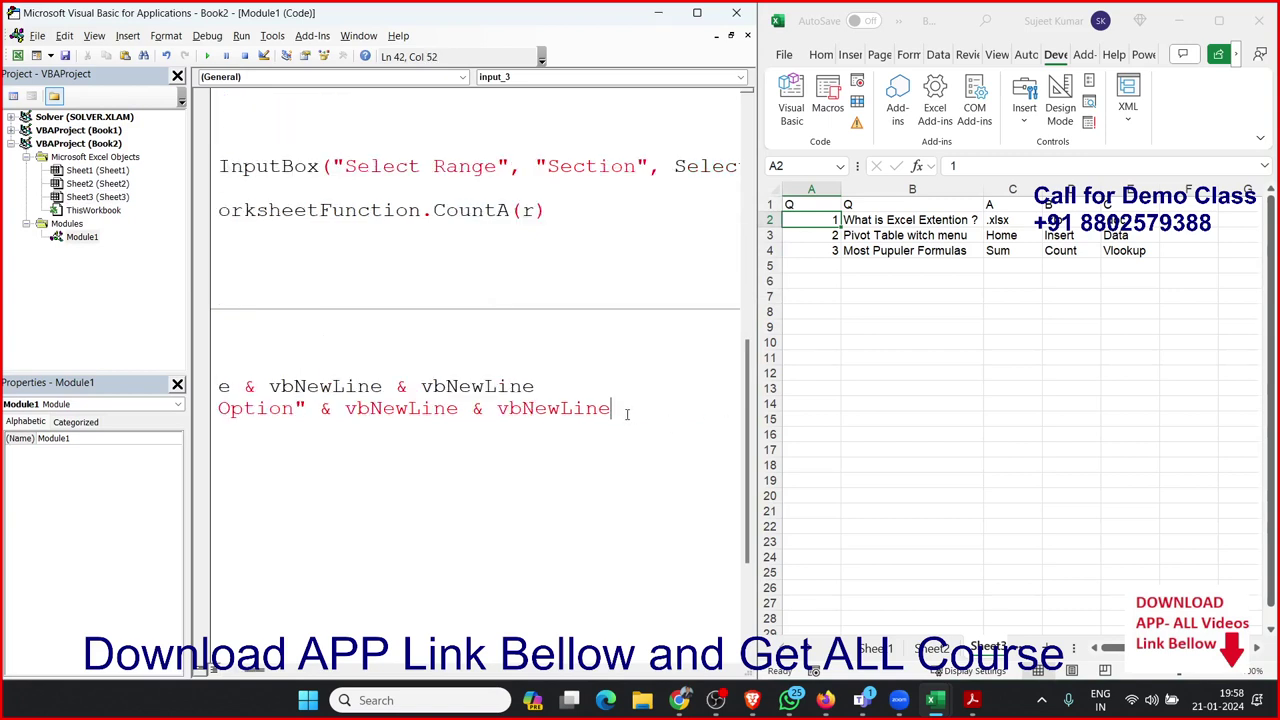
left_click(556, 444)
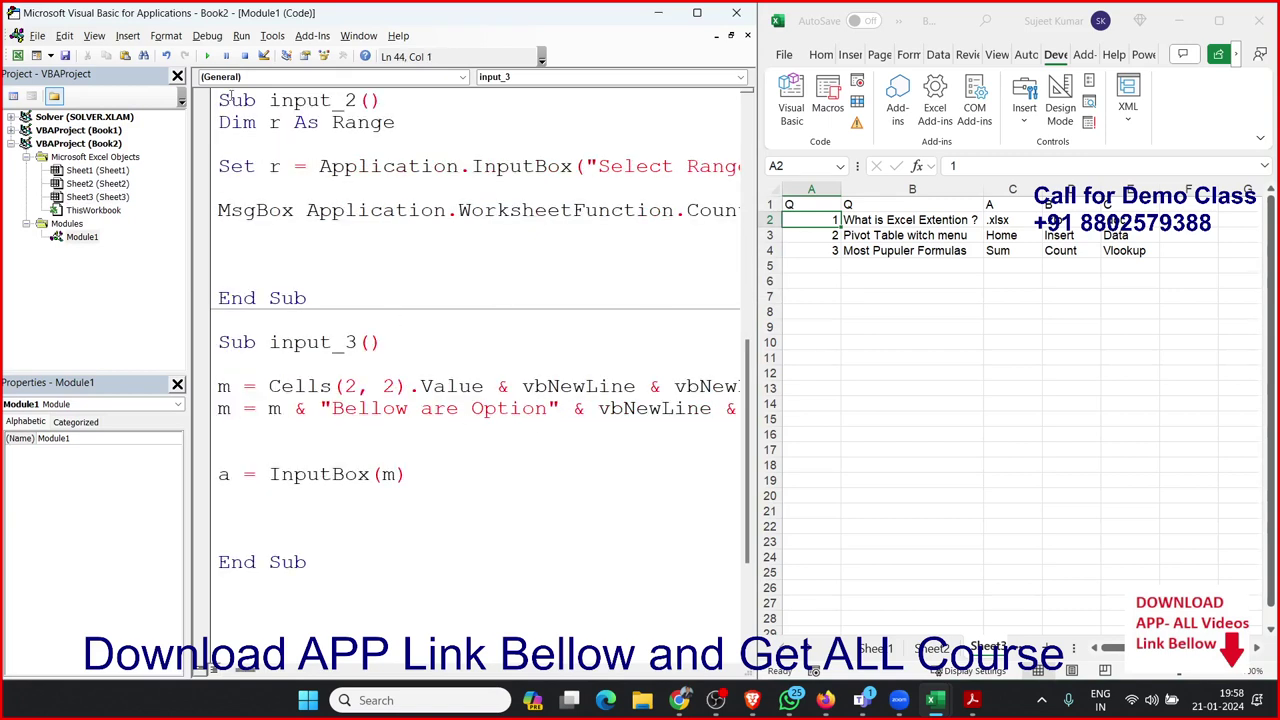
left_click(207, 56)
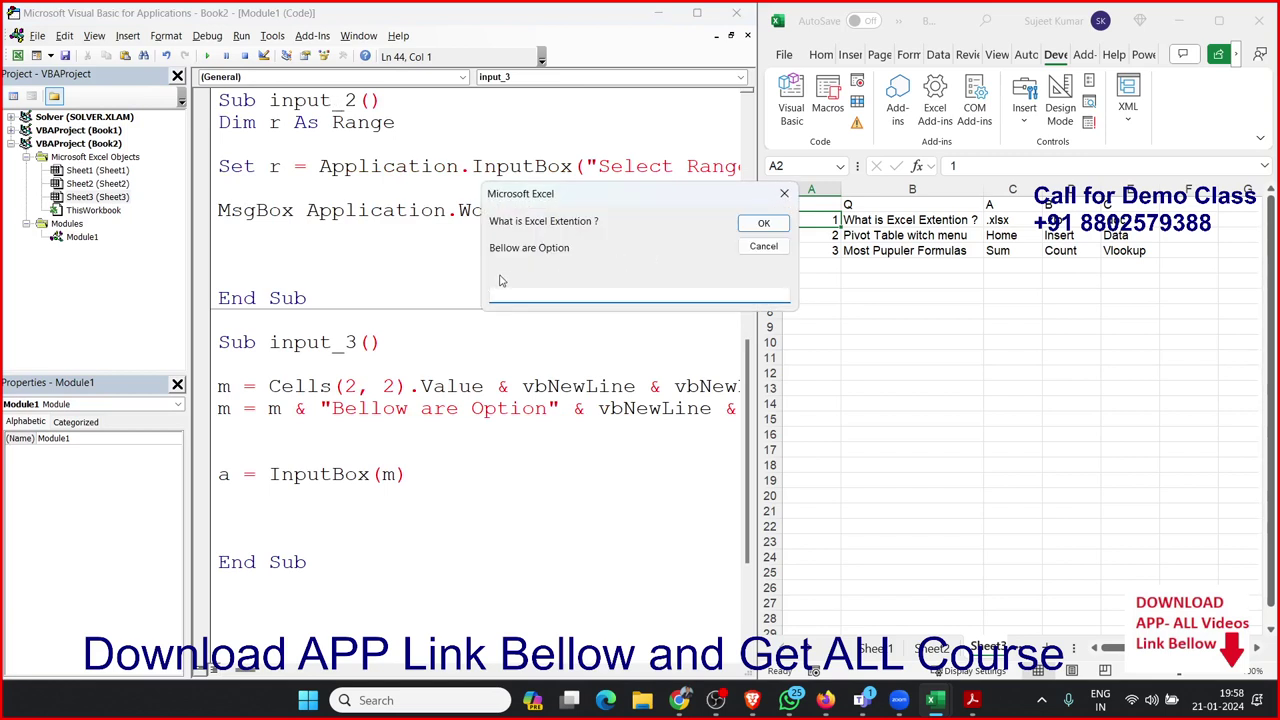
key("Return")
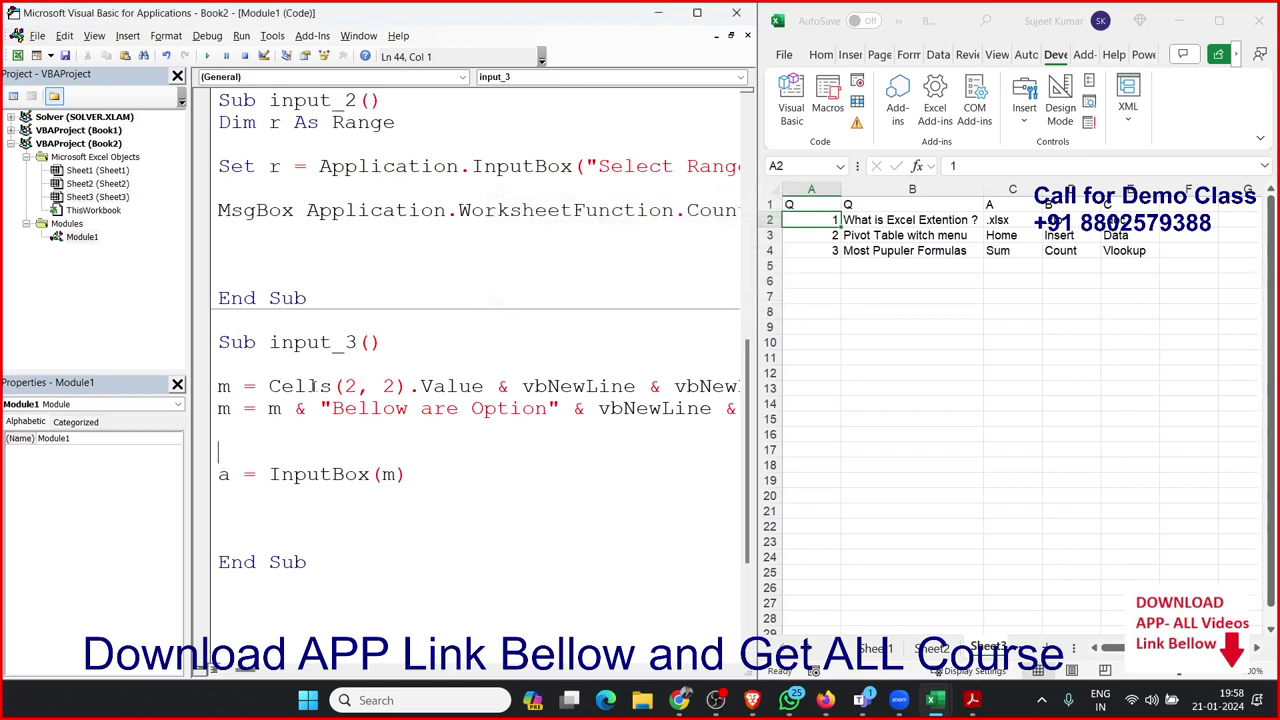
Add the line m = m & "A.-" & Cells(2, 3), fixing the compile error
type("m")
type("=&")
type("\"")
type("A")
type(".")
type("-\" ")
type("& ce")
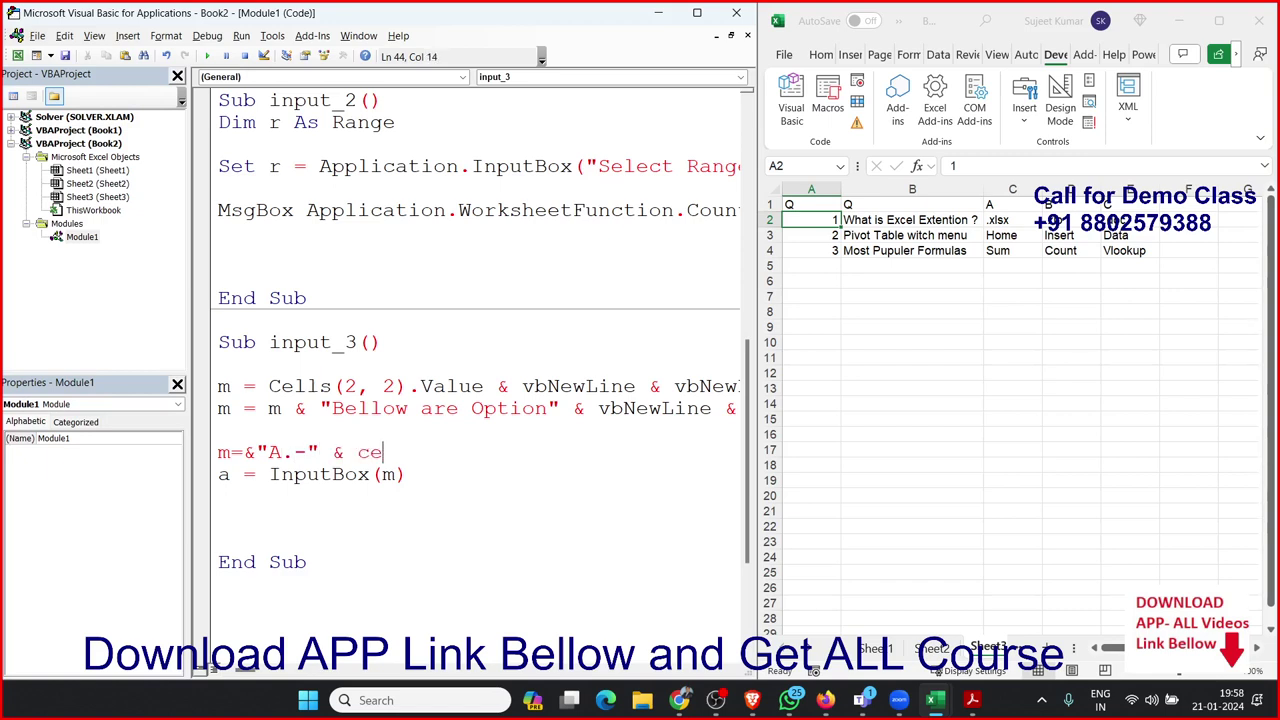
type("lls")
type("(")
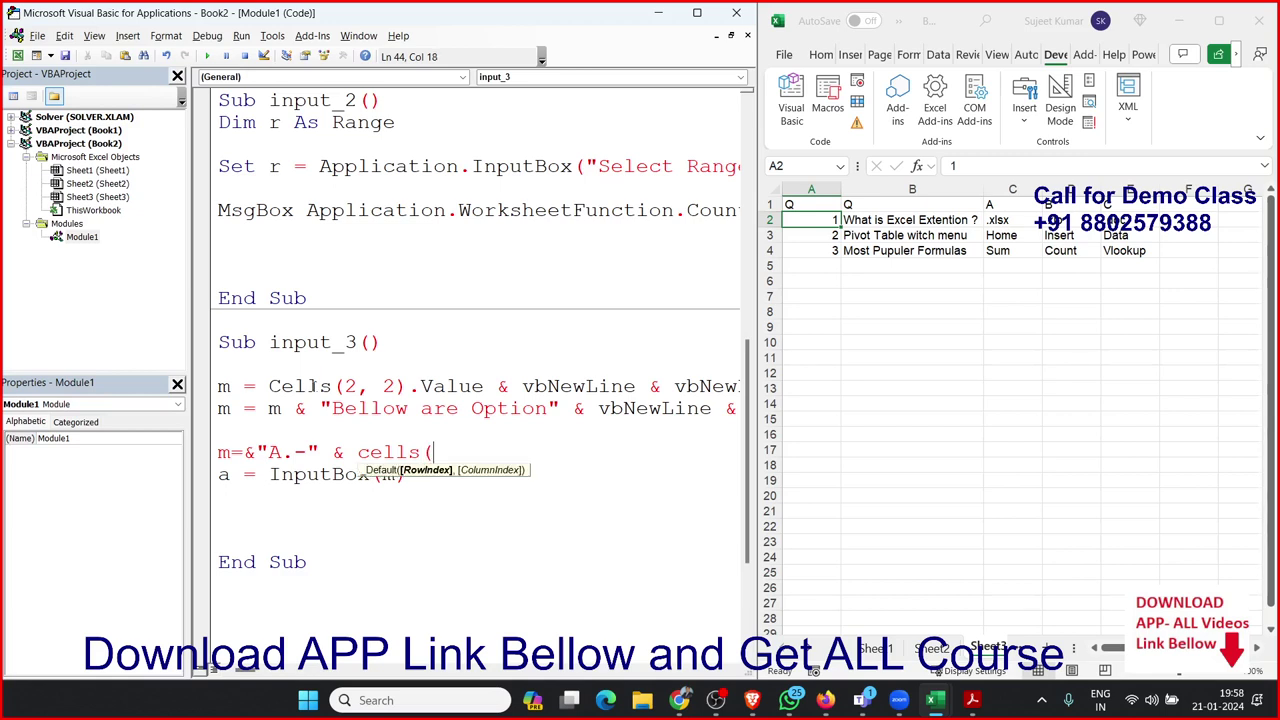
type("2")
type(",3")
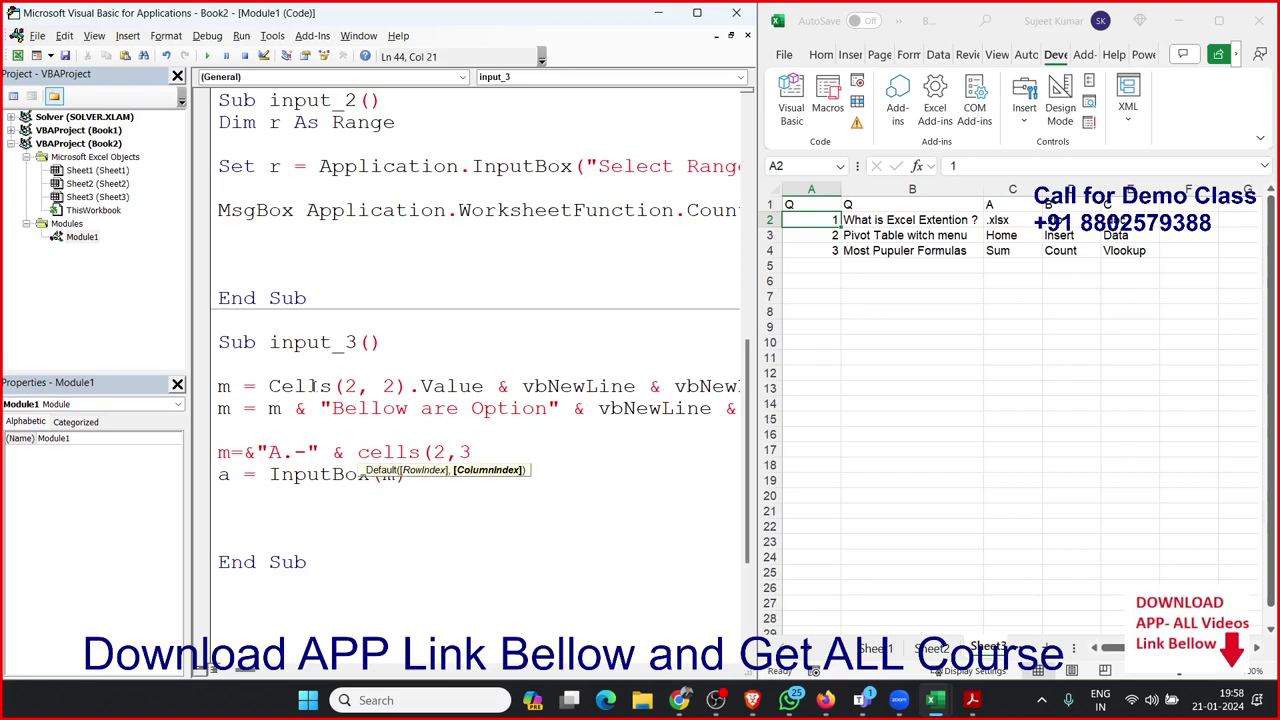
type(")")
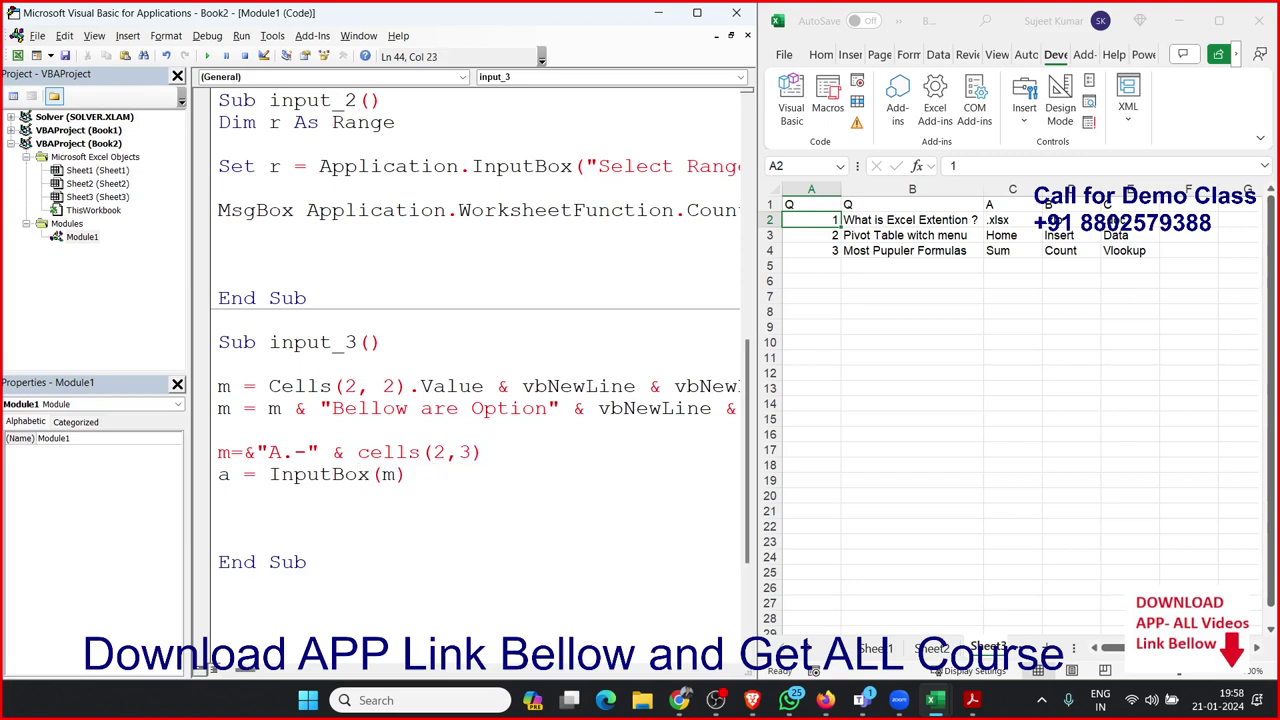
key("Return")
key("Return")
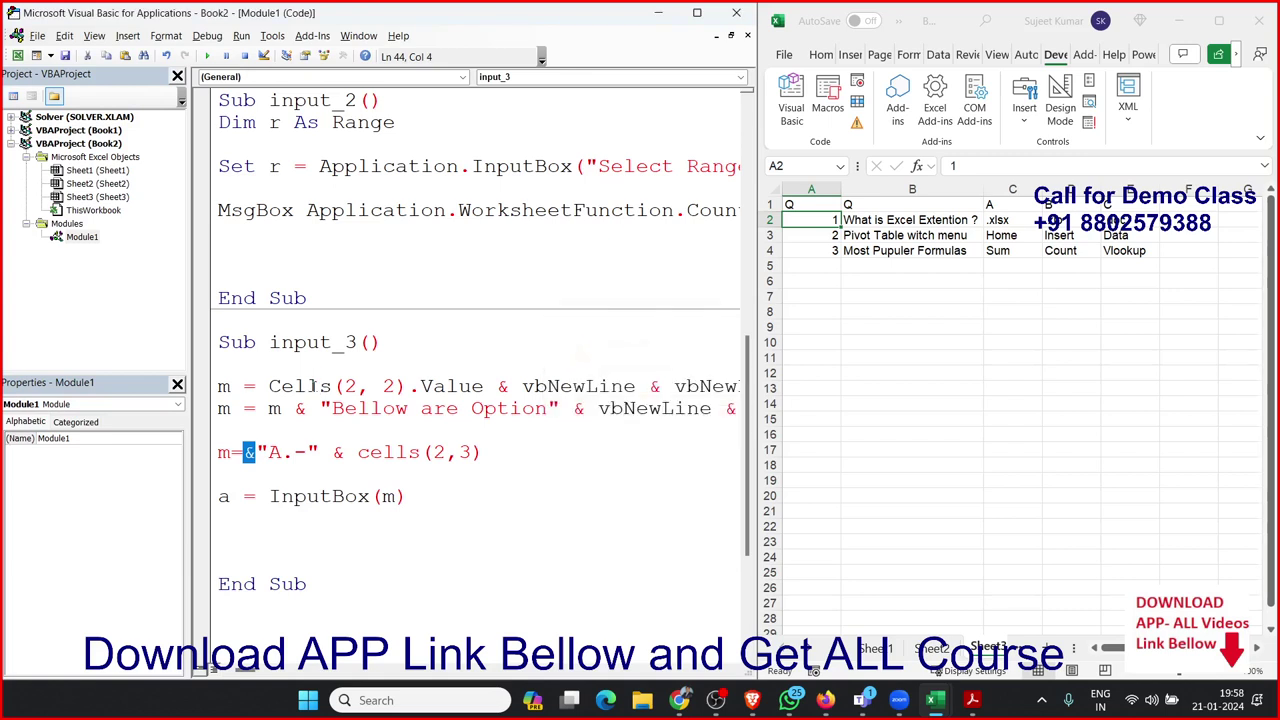
key("Left")
type("m")
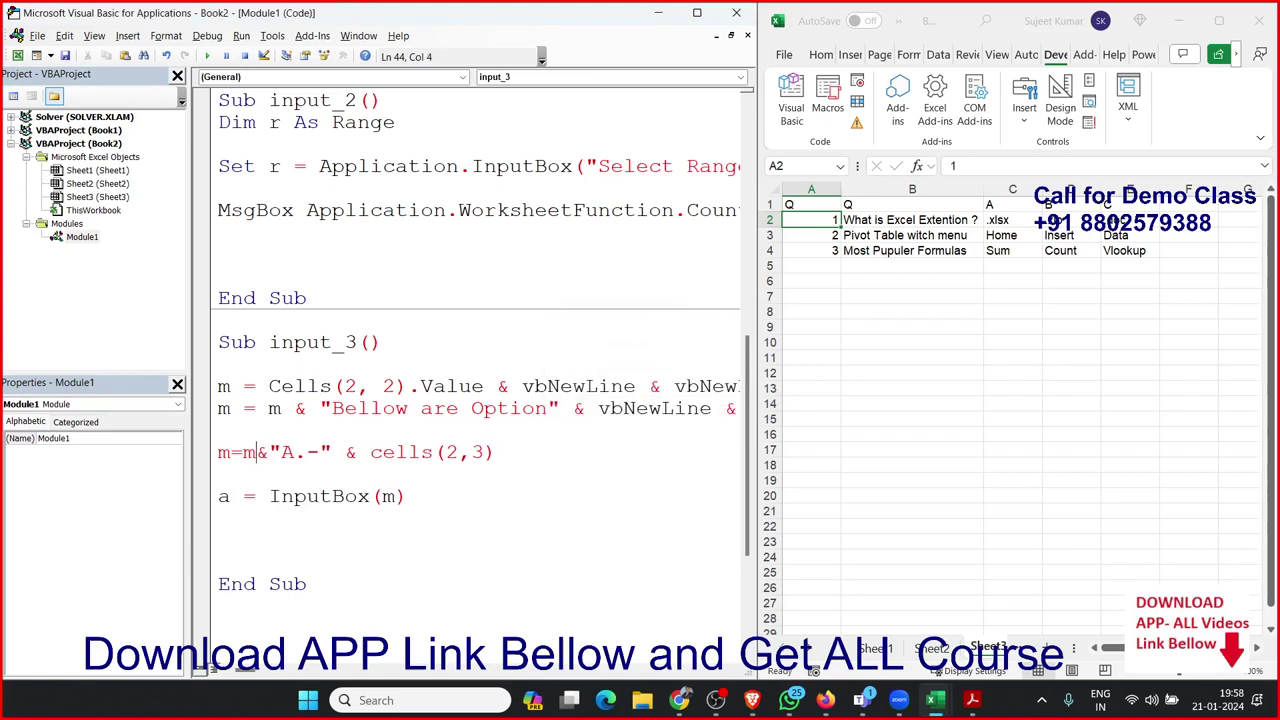
key("Down")
key("Return")
key("Left")
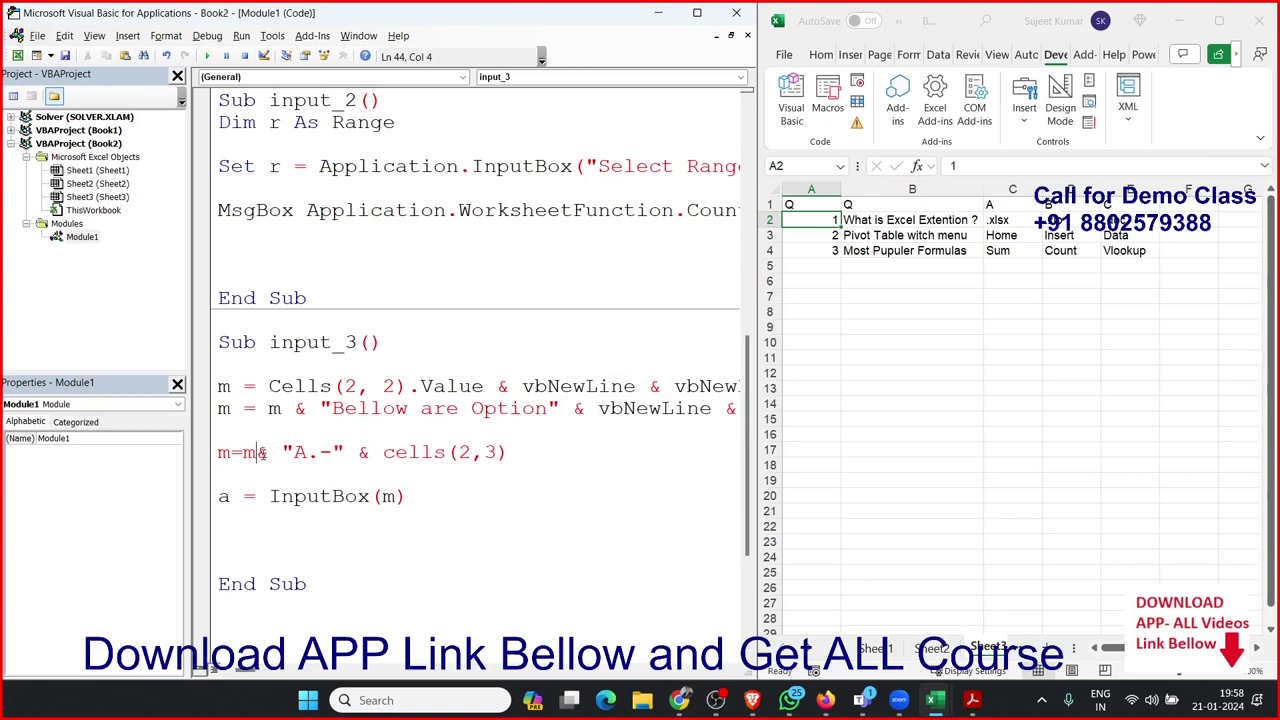
key("Down")
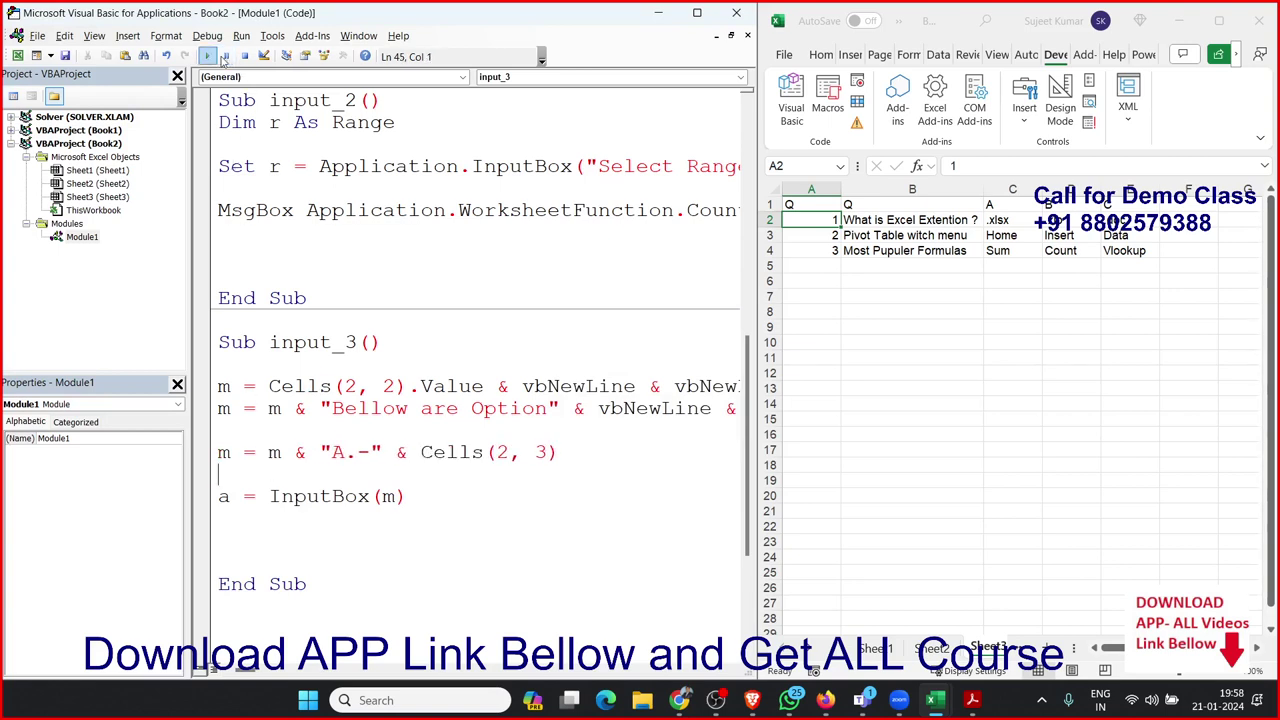
Test-run the option A prompt, then append & vbTab to the option A line
left_click(208, 57)
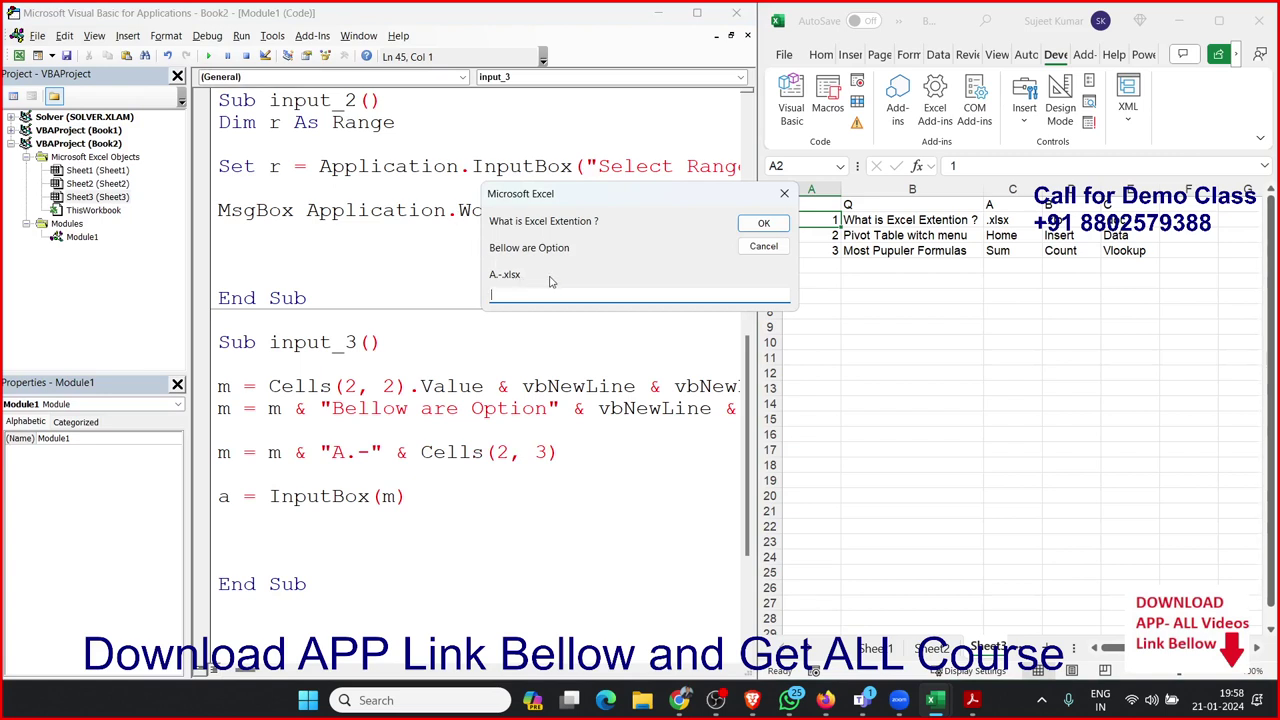
left_click(763, 246)
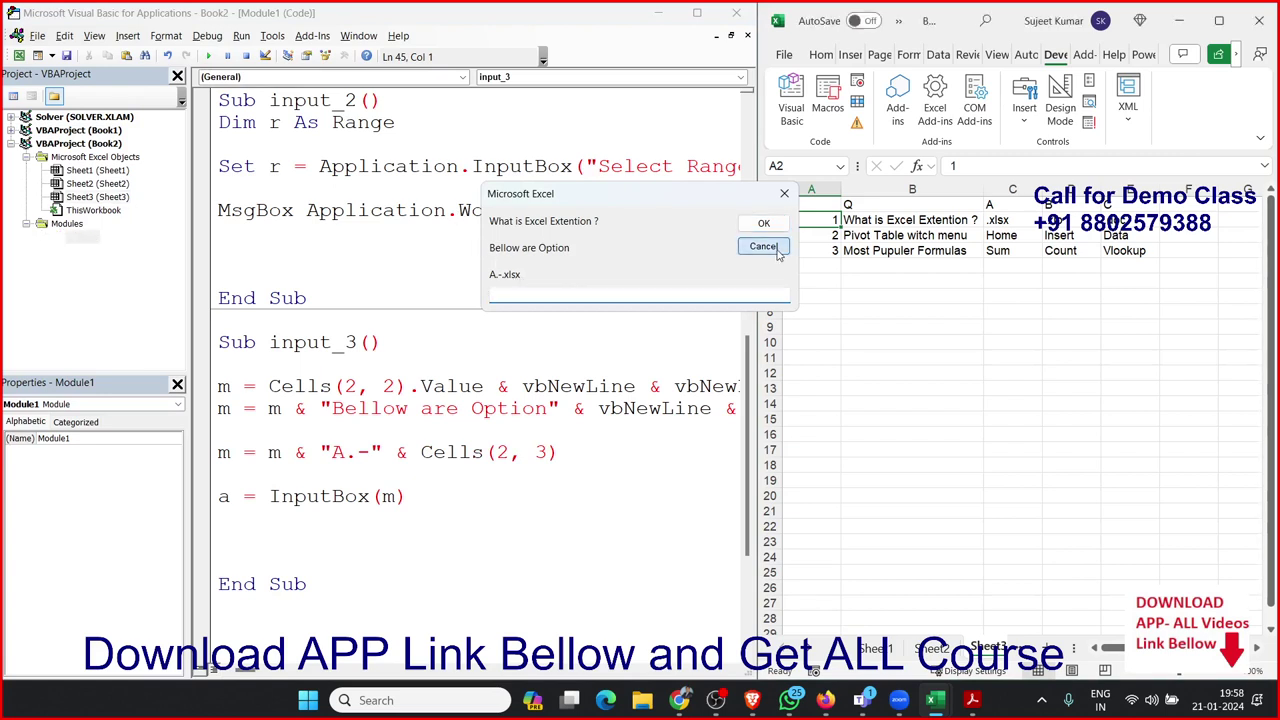
left_click(594, 461)
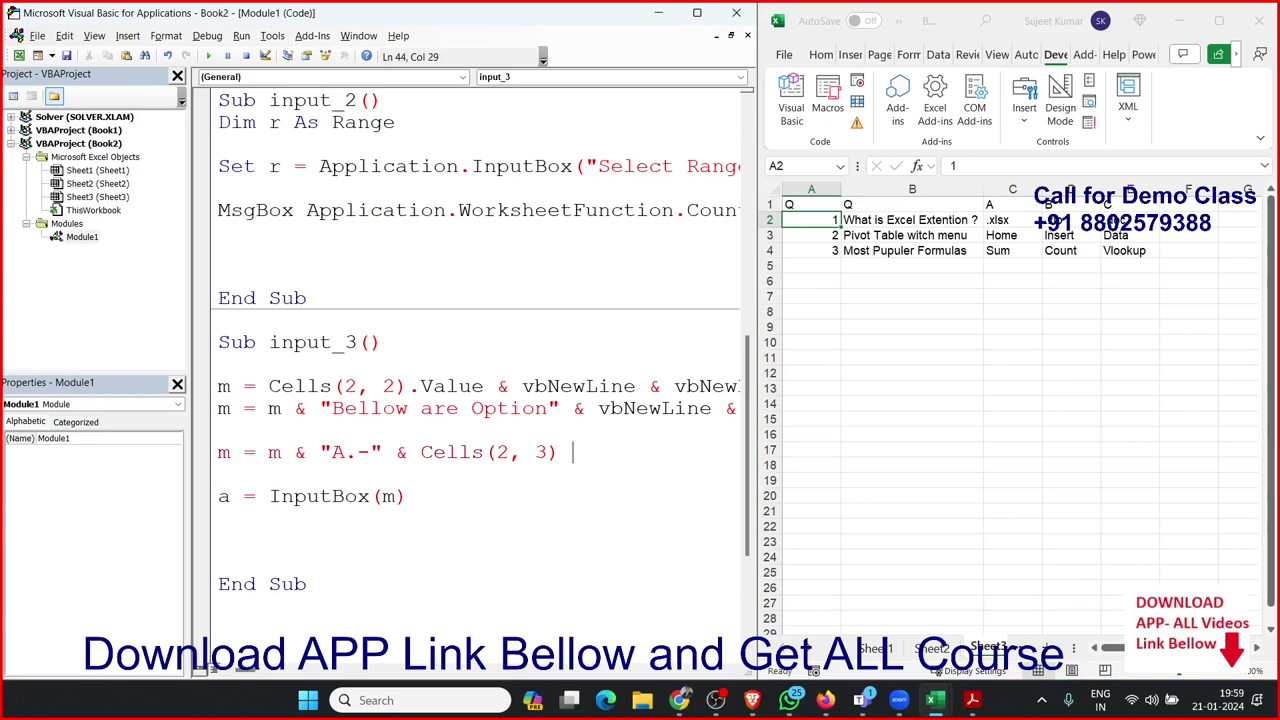
type("& vb")
type("new")
key("BackSpace")
key("BackSpace")
key("BackSpace")
type("tab")
key("Return")
Start a new m = m & line and paste the copied option A expression into it
type("m")
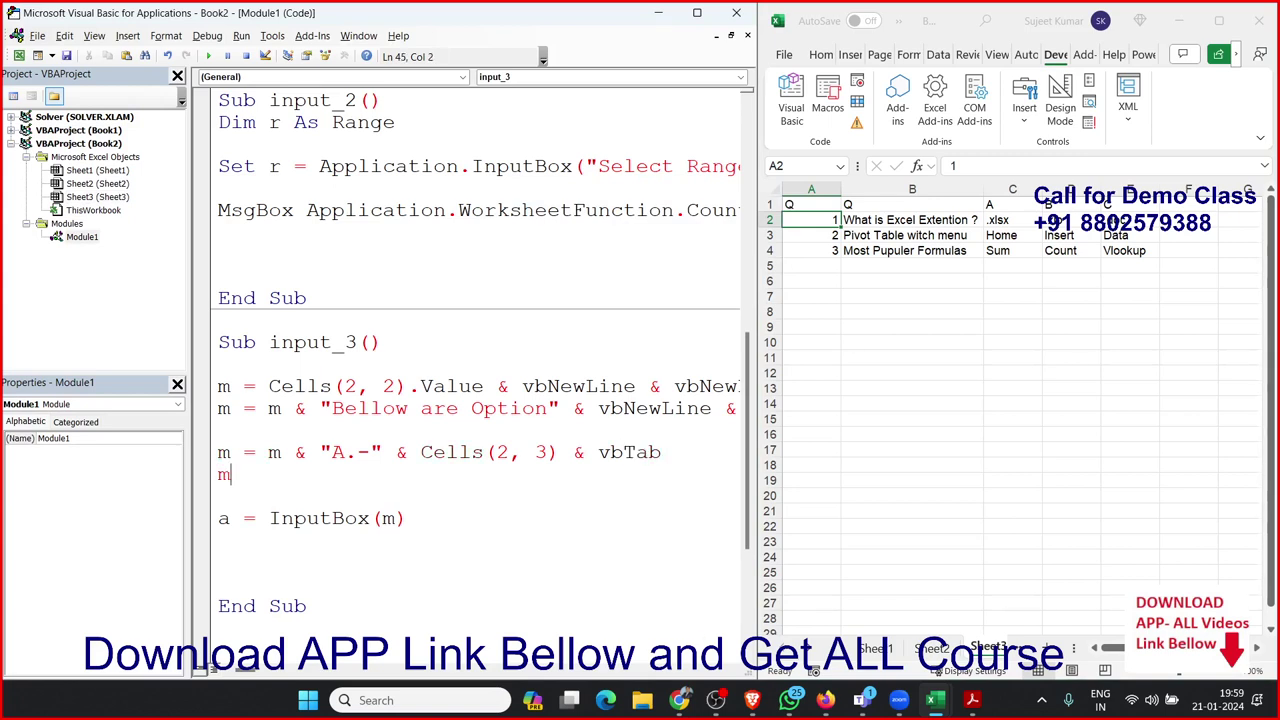
type("=m")
type("&")
left_click_drag(293, 452, 670, 458)
key("ctrl+c")
left_click(337, 455)
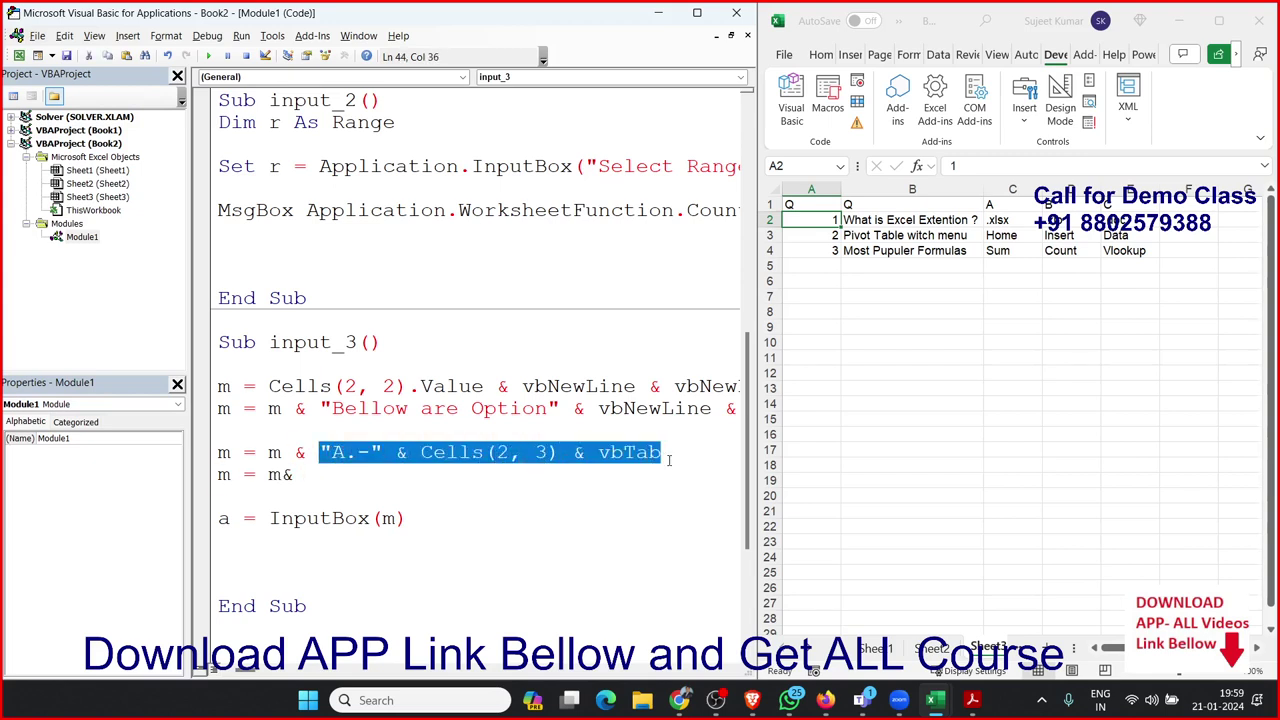
left_click(370, 495)
left_click(285, 475)
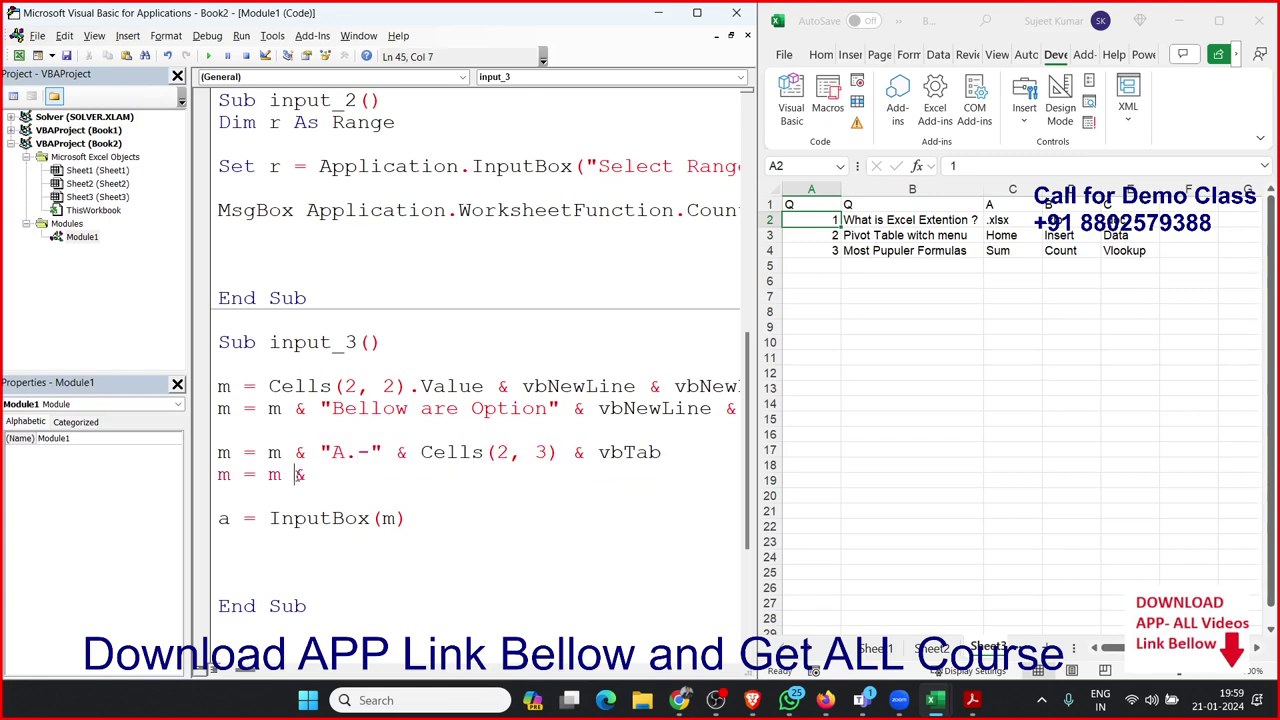
key("End")
key("ctrl+v")
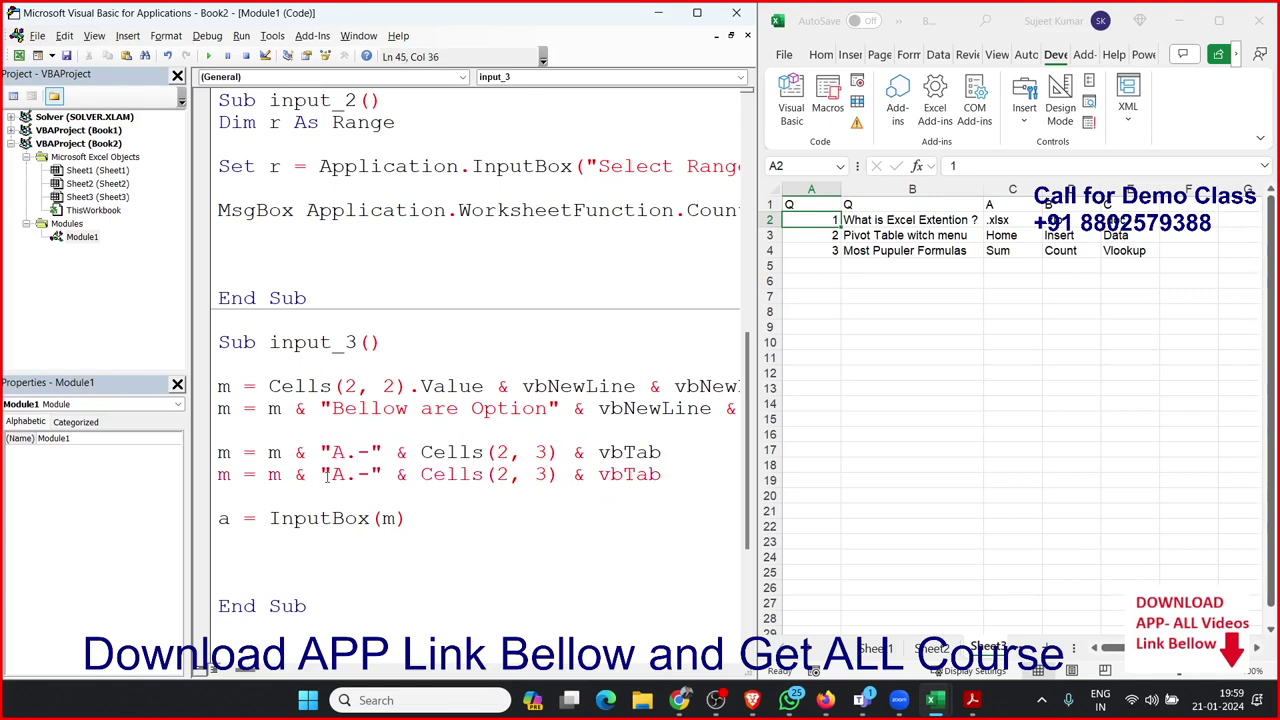
Change the pasted line to option B from Cells(2, 4) and test-run the prompt
left_click(333, 475)
key("Delete")
type("B")
double_click(536, 474)
type("4")
left_click(534, 452)
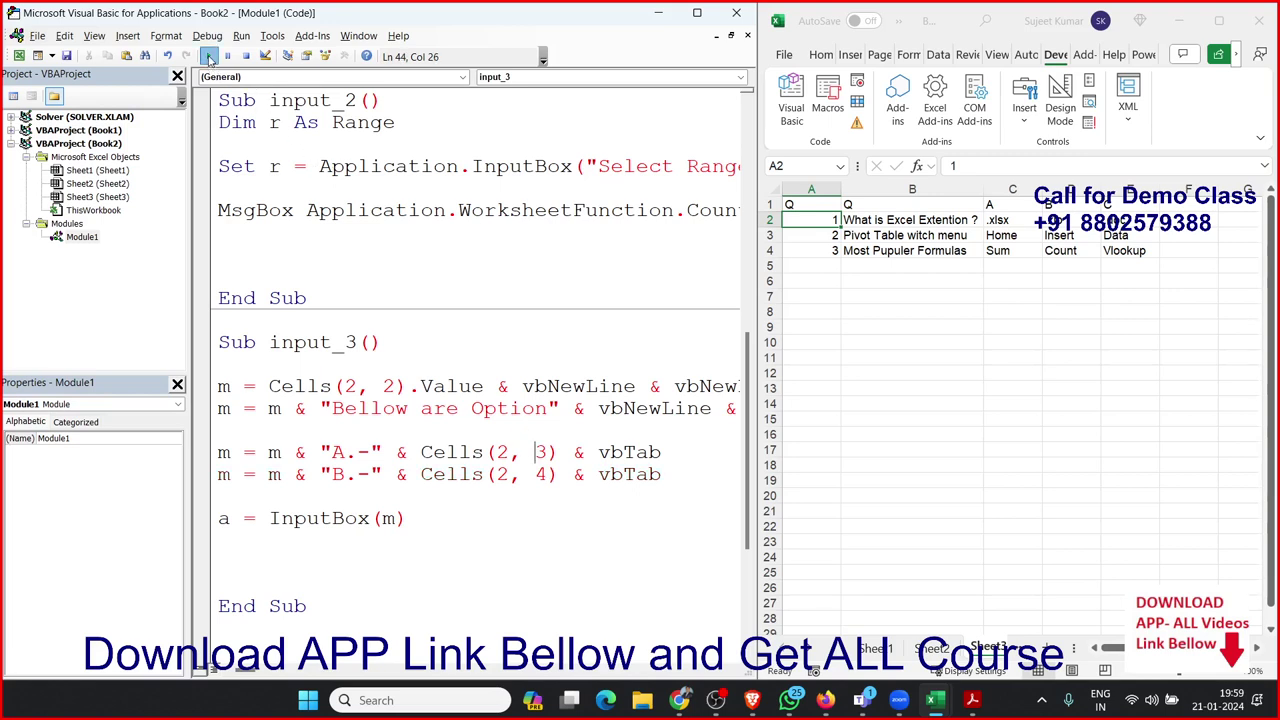
left_click(208, 56)
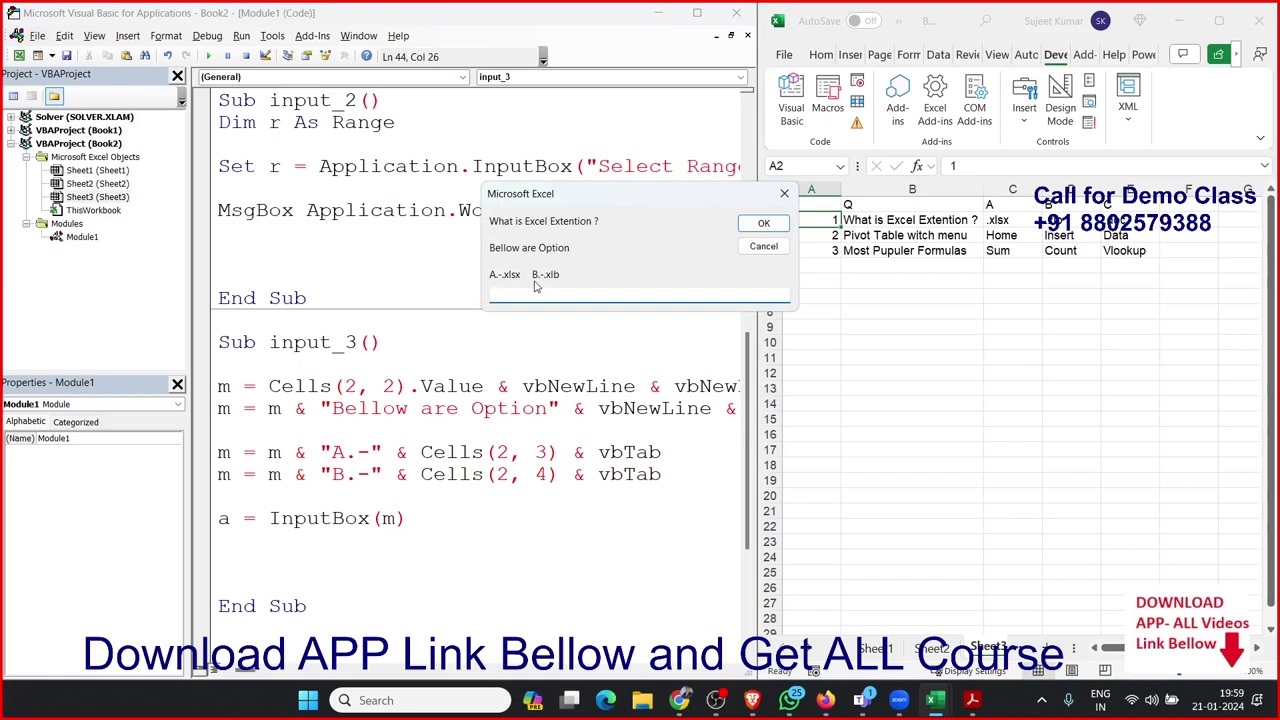
left_click(775, 247)
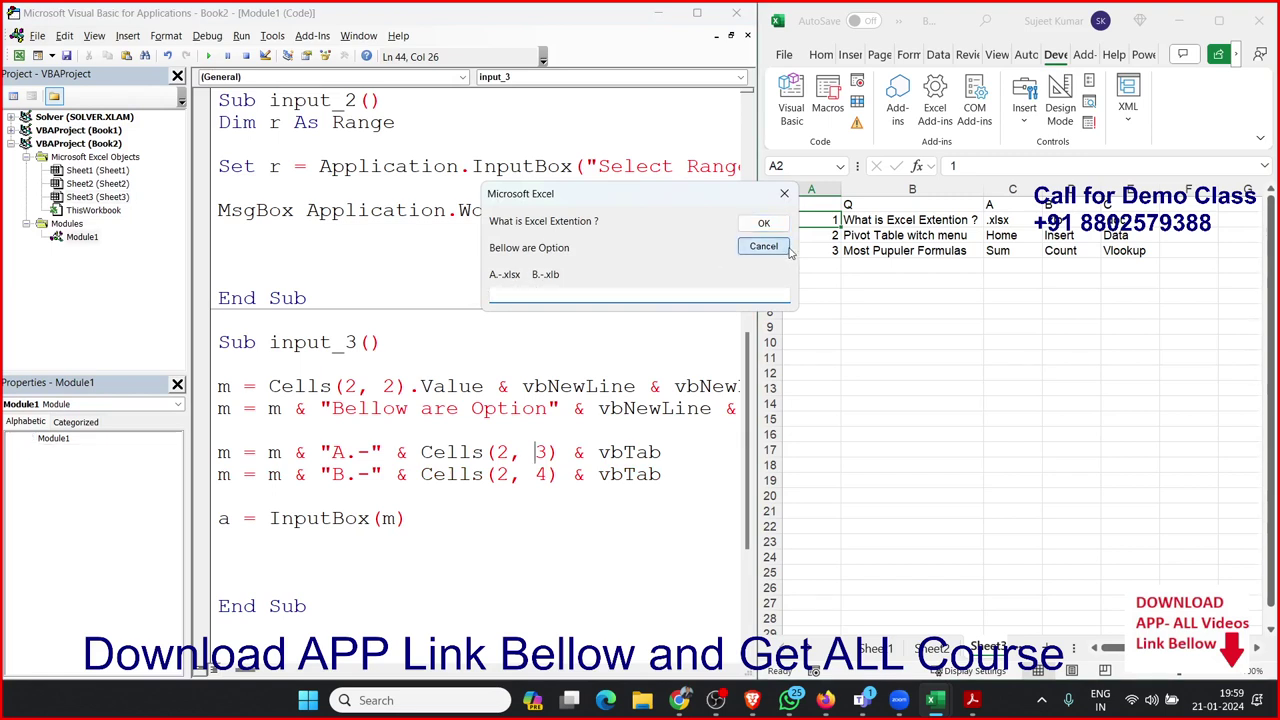
left_click(218, 474)
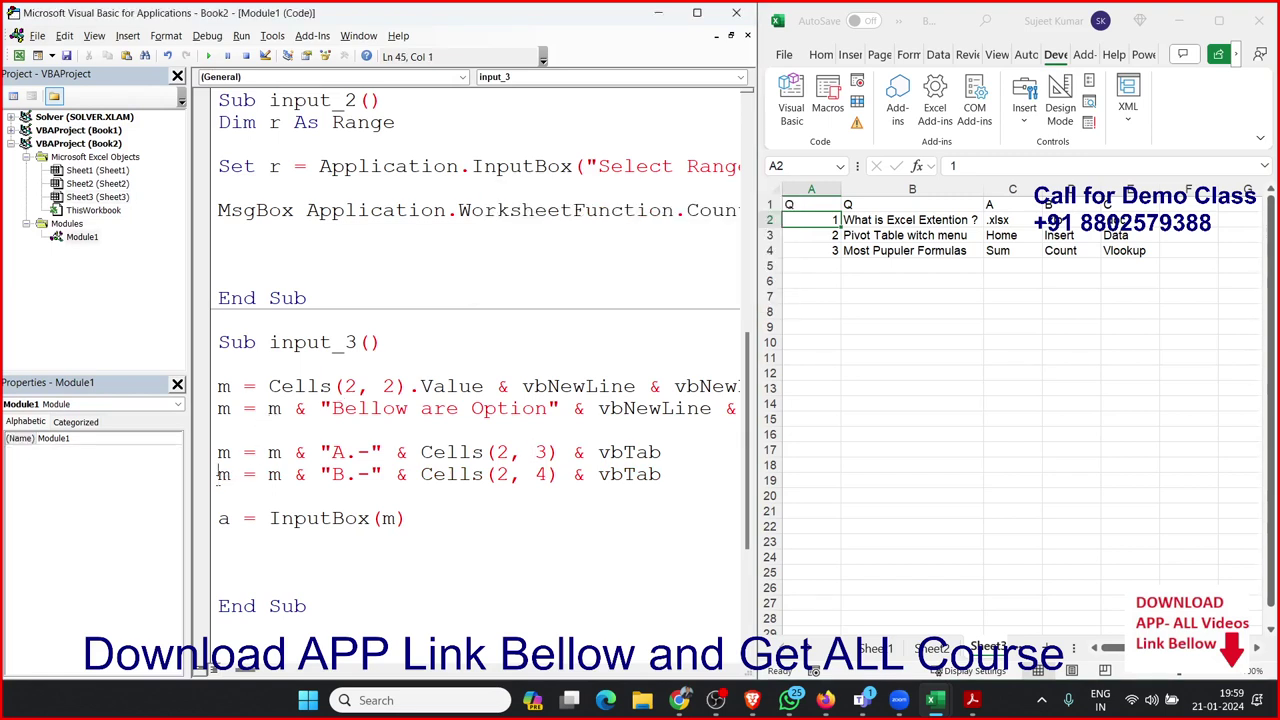
Duplicate the option B line as option C from Cells(2, 5) without vbTab, then test-run
key("shift+Down")
key("ctrl+c")
key("ctrl+v")
key("ctrl+v")
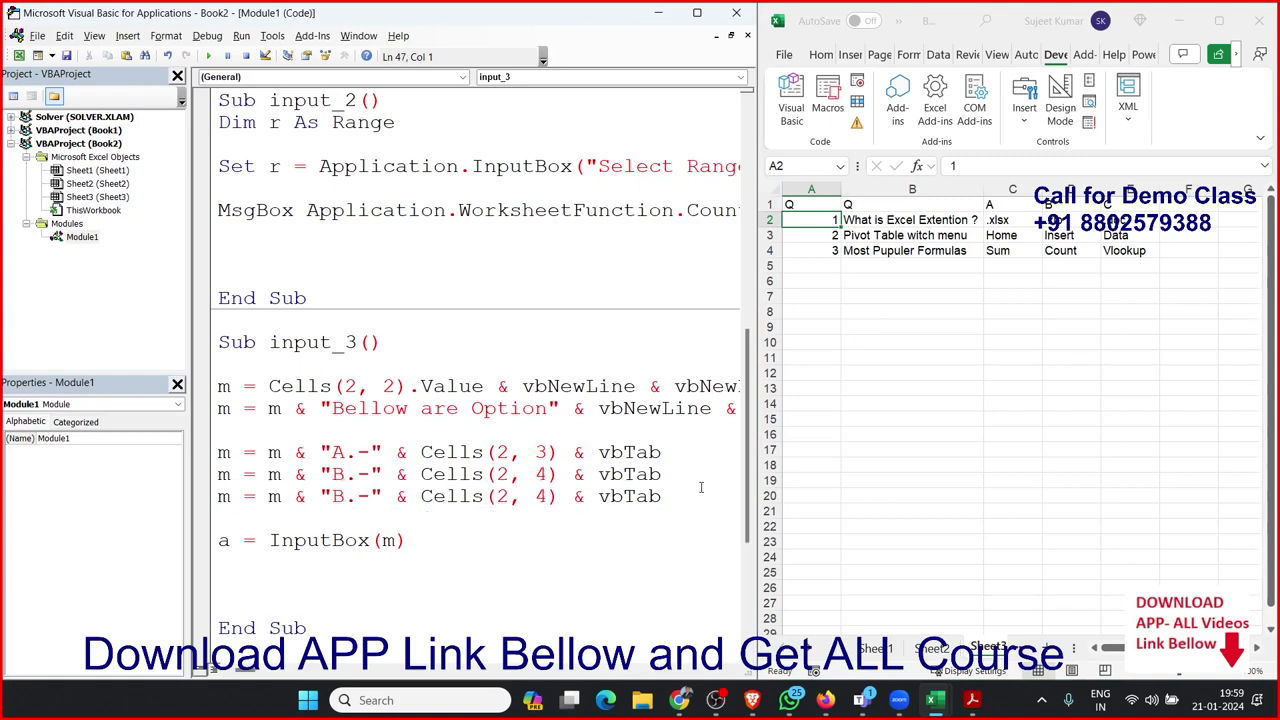
double_click(630, 496)
key("BackSpace")
key("BackSpace")
key("BackSpace")
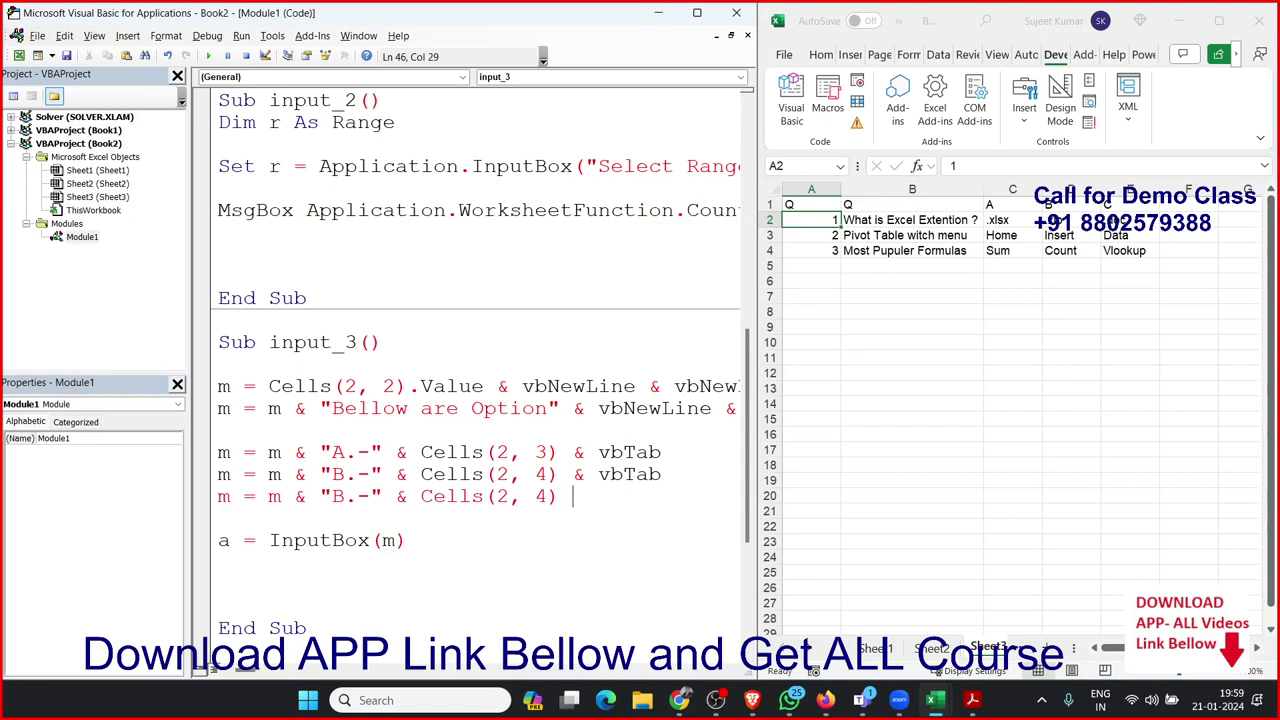
double_click(540, 496)
type("5")
double_click(336, 496)
type("C")
left_click(355, 516)
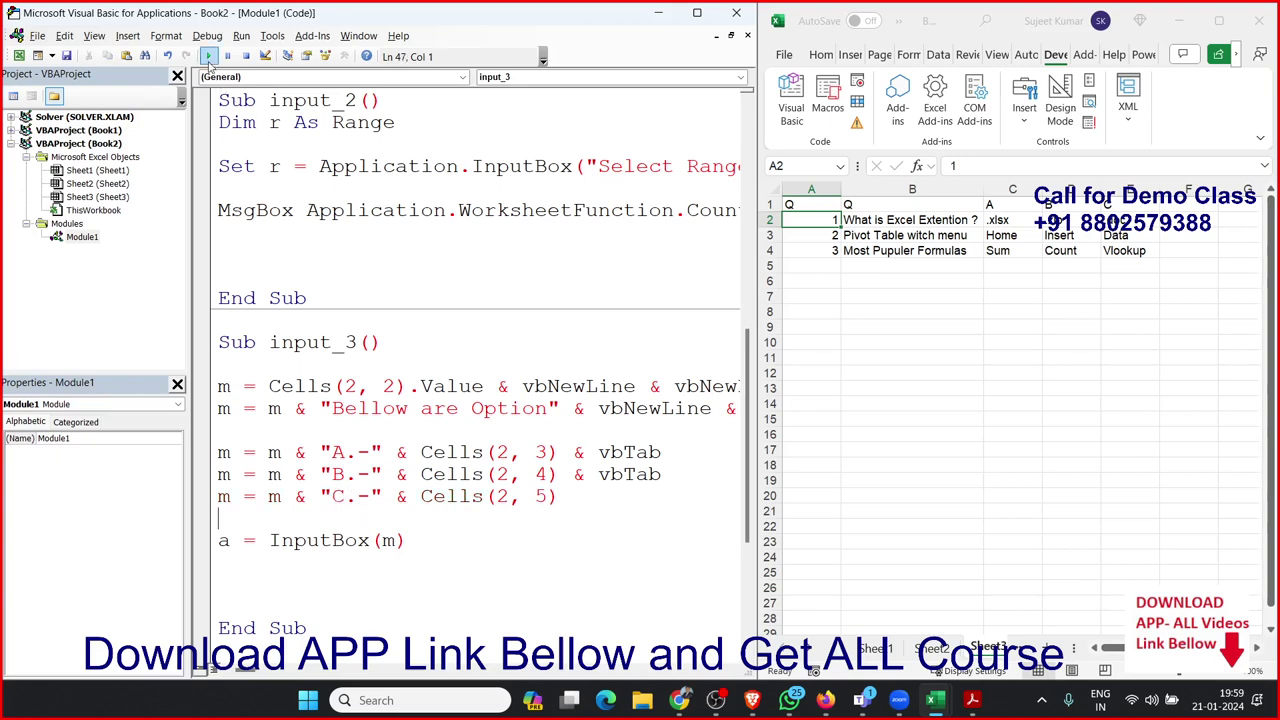
left_click(208, 56)
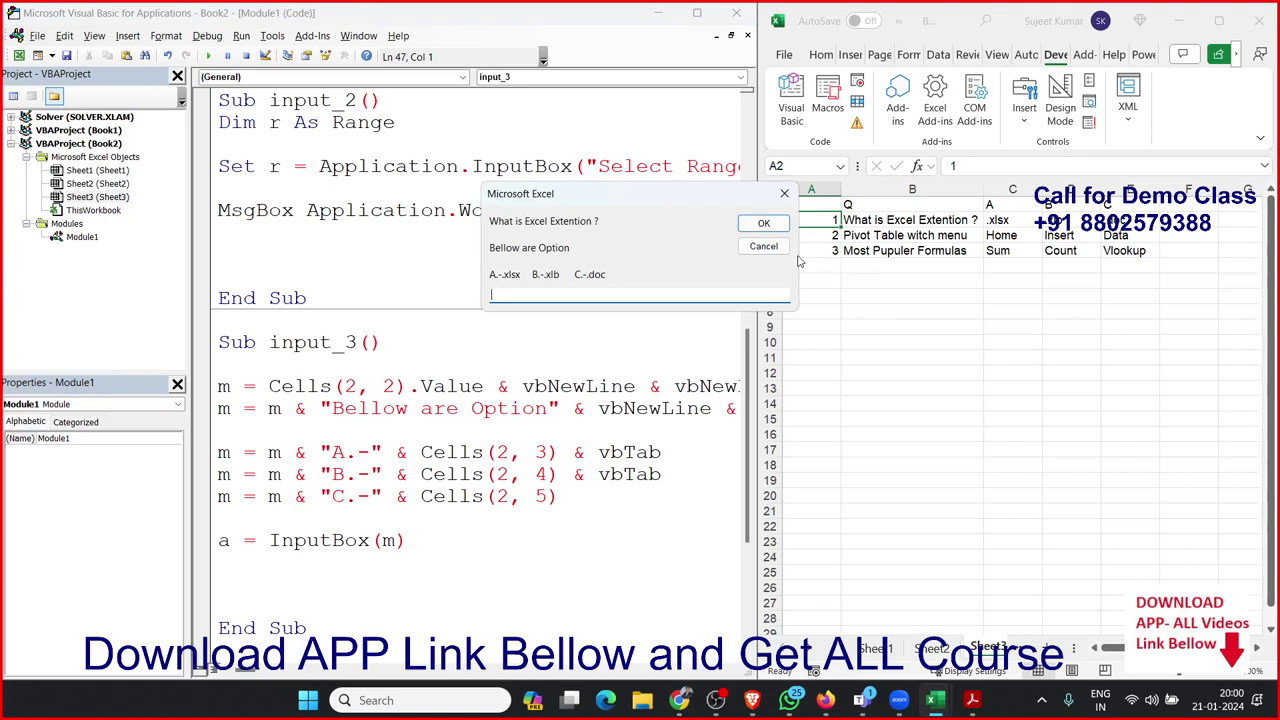
left_click(763, 247)
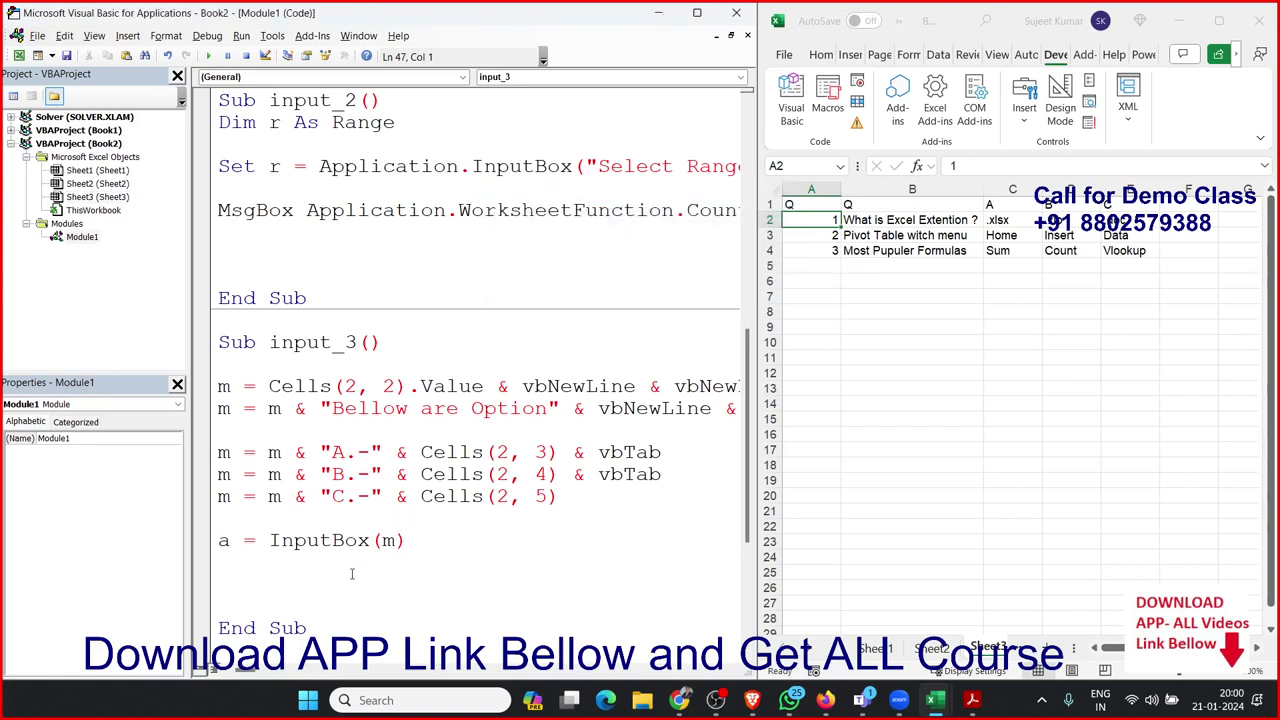
Add "Q" & Cells(2, 1).Value as the InputBox title and test-run to see the Q1 prompt
left_click(395, 545)
type(",")
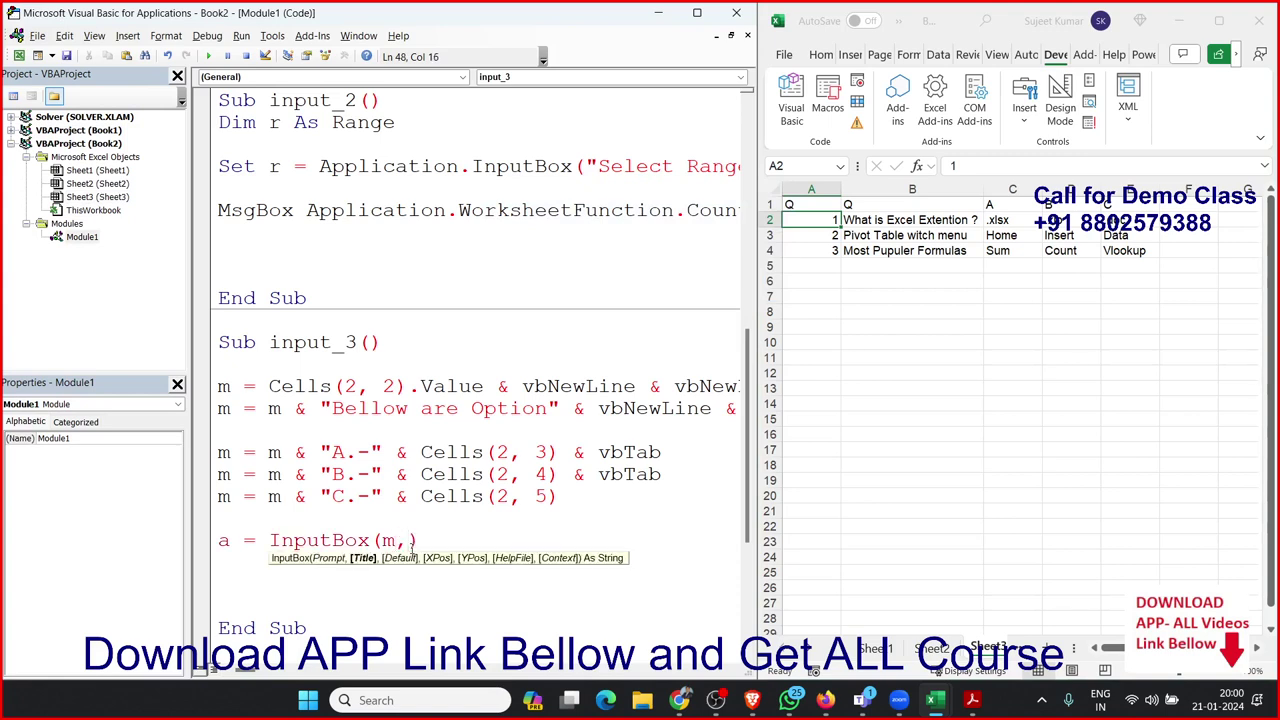
type("Q")
key("BackSpace")
type("\"Q")
type("\" ")
type(" & cell")
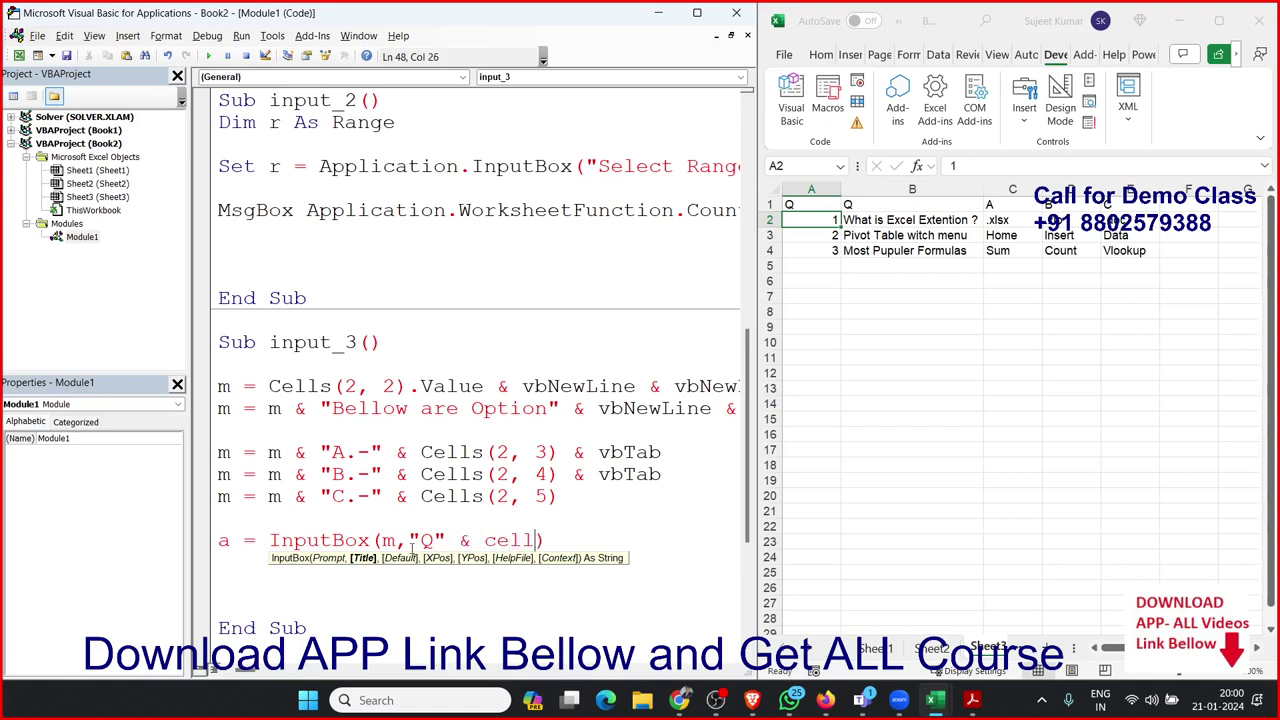
type("s(")
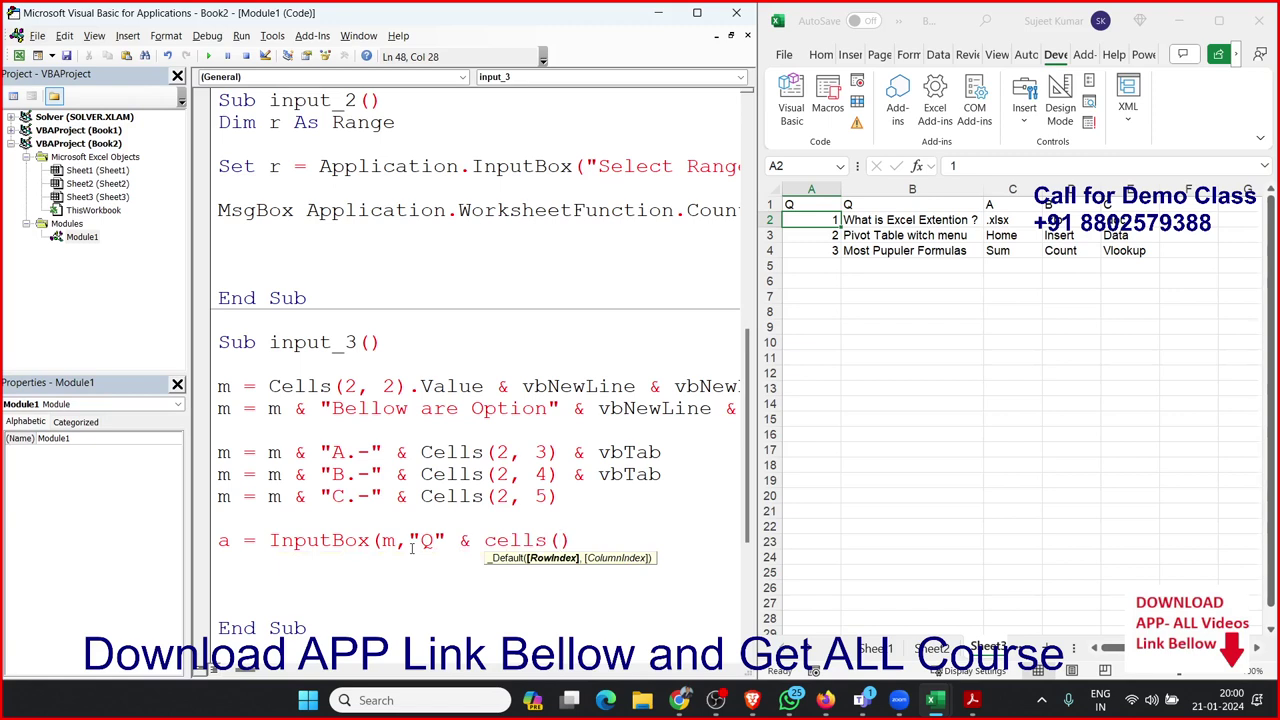
type("Q")
key("BackSpace")
type("2")
type(",1")
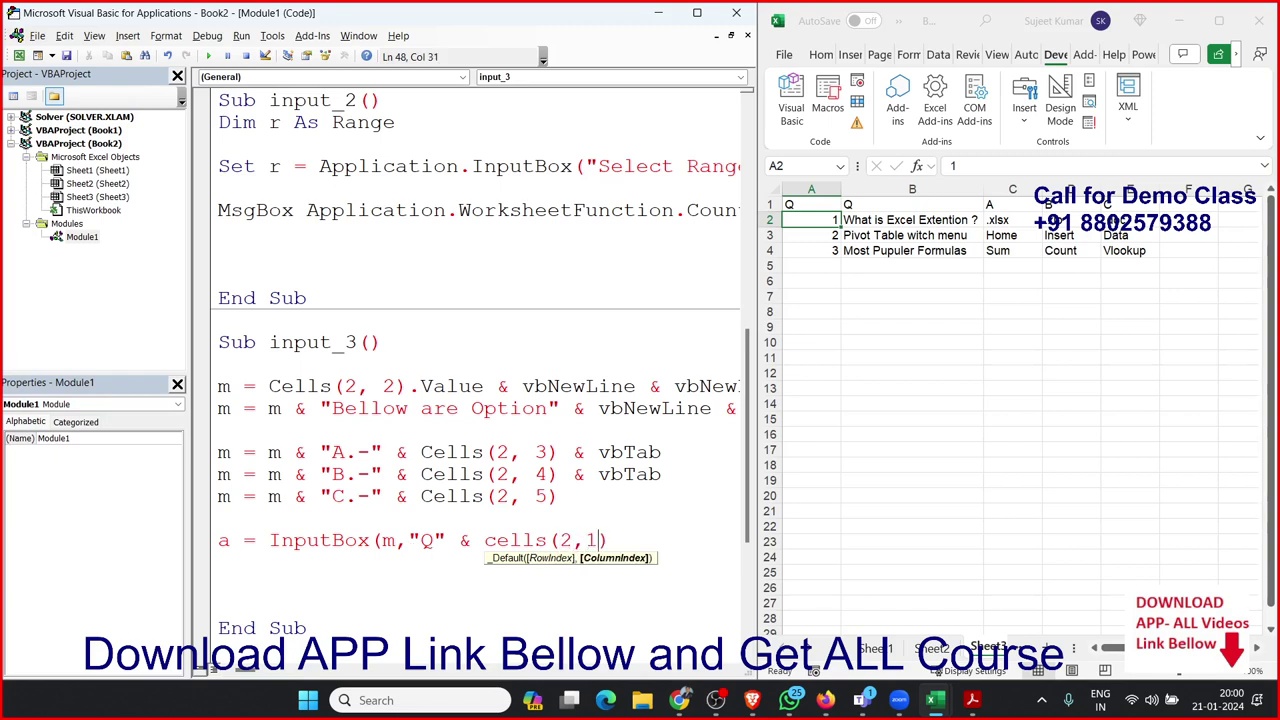
type(").val")
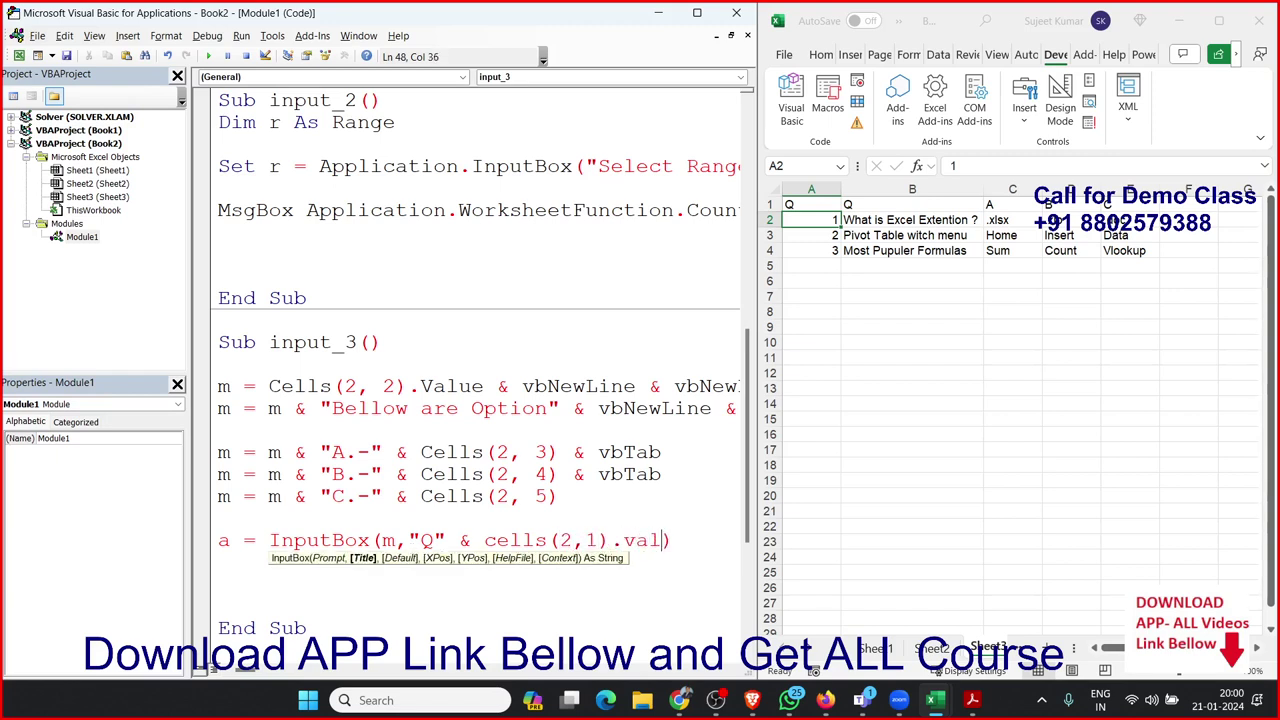
type("ue")
left_click(393, 518)
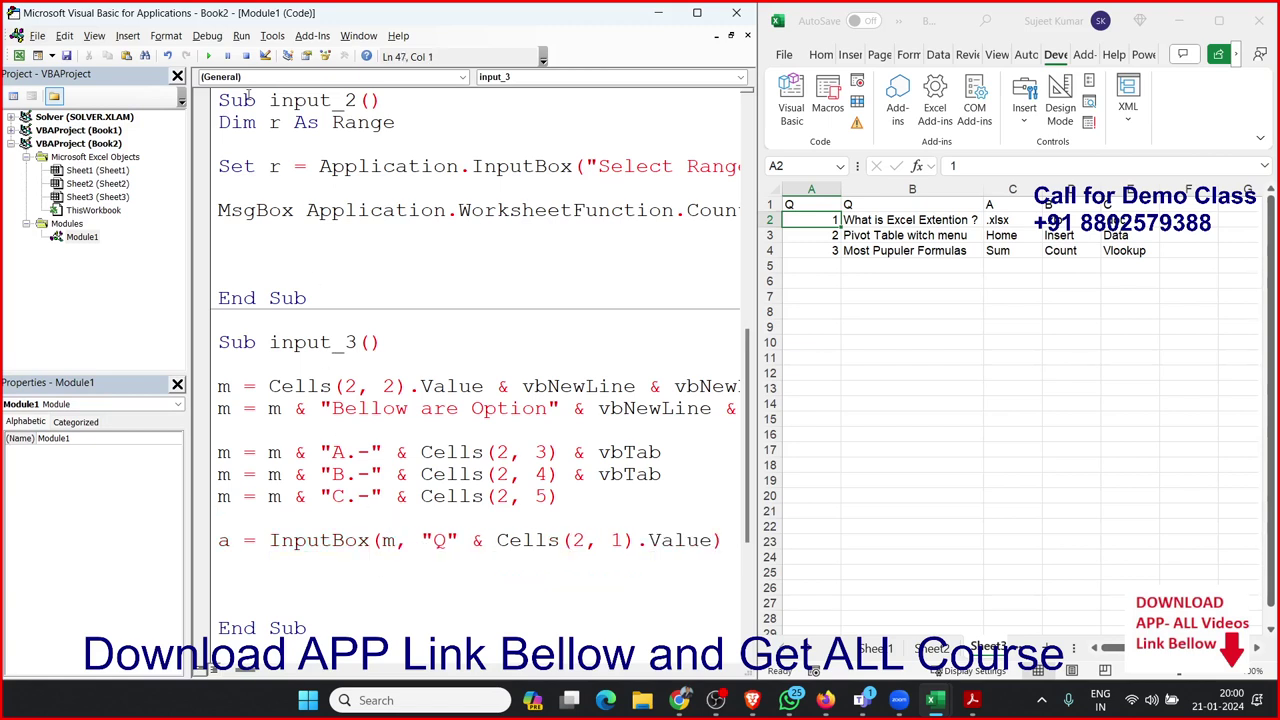
left_click(209, 56)
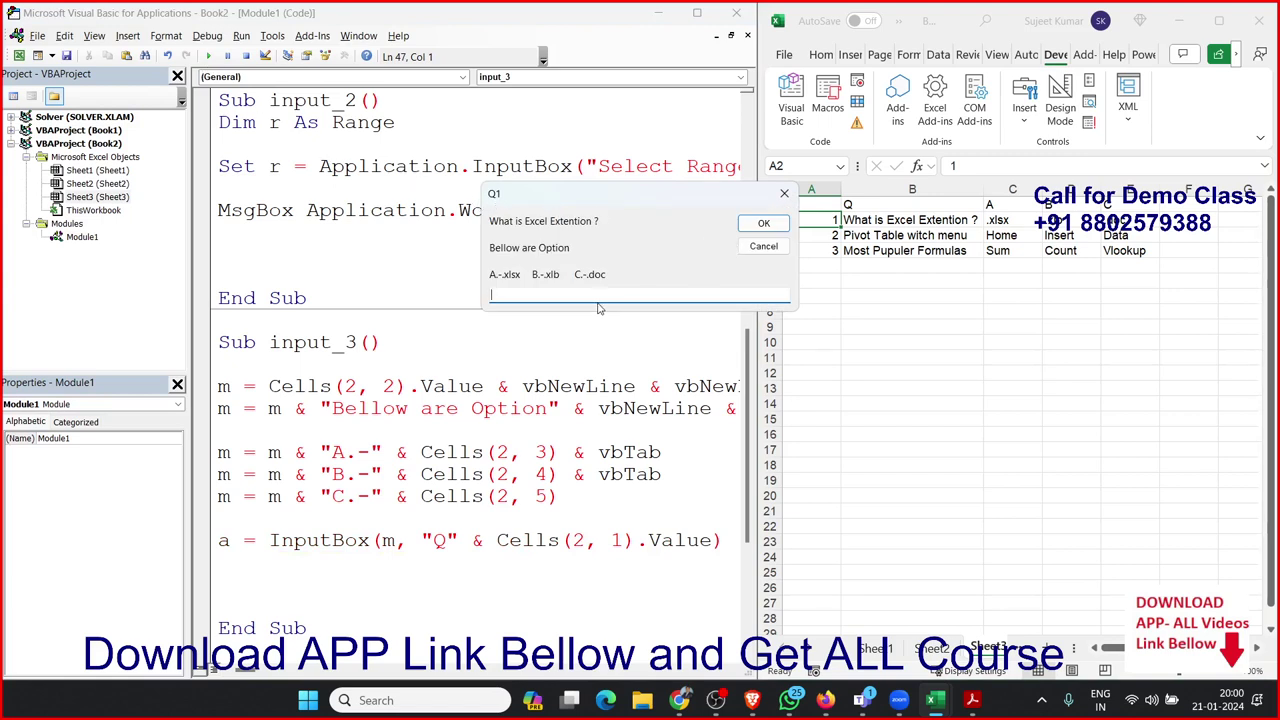
left_click(752, 247)
Enter the header 'Ans' in cell F1
left_click(1187, 205)
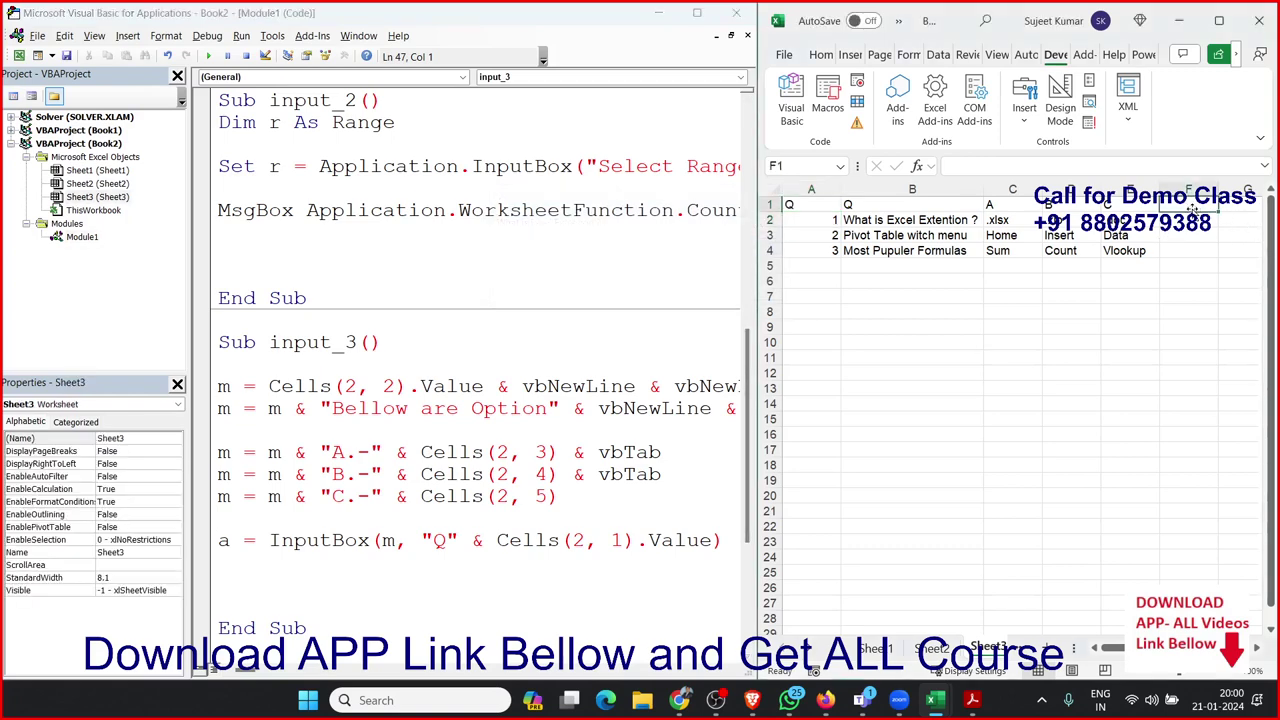
type("Ans")
key("Return")
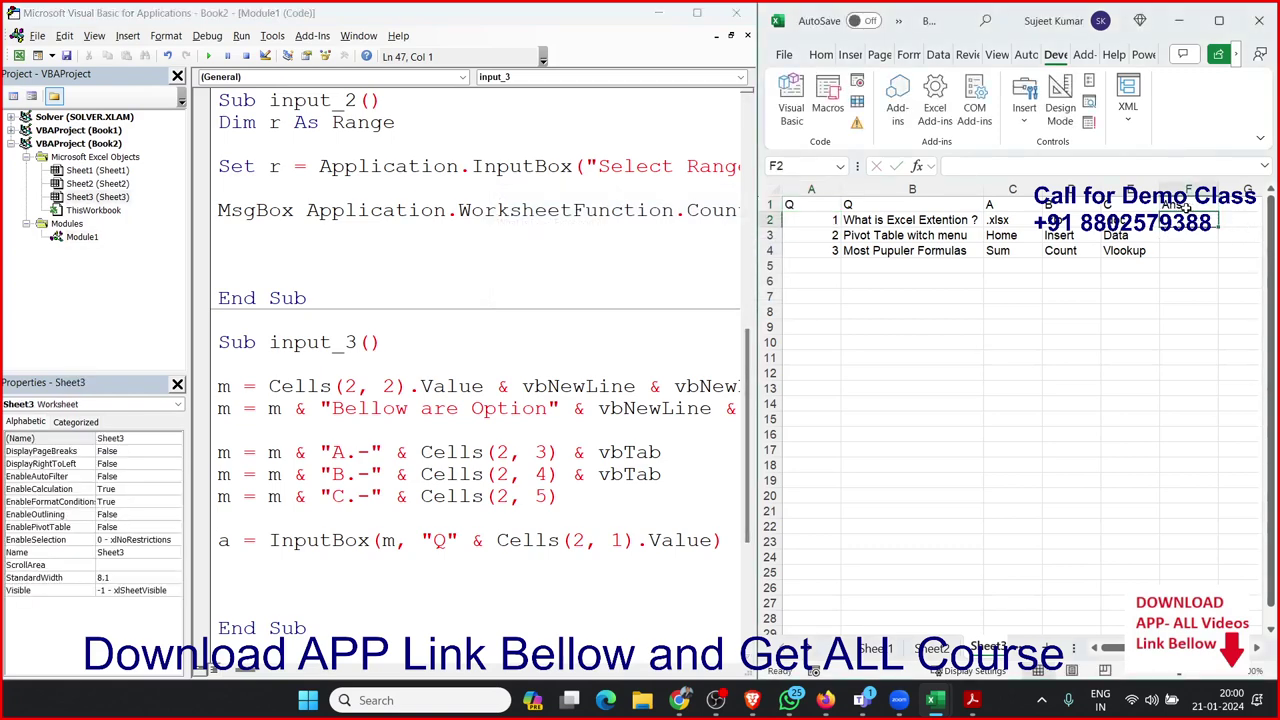
Add 'Cells(2,6).value = a' and 'a = """"' below the InputBox line in input_3
left_click(745, 342)
left_click(272, 568)
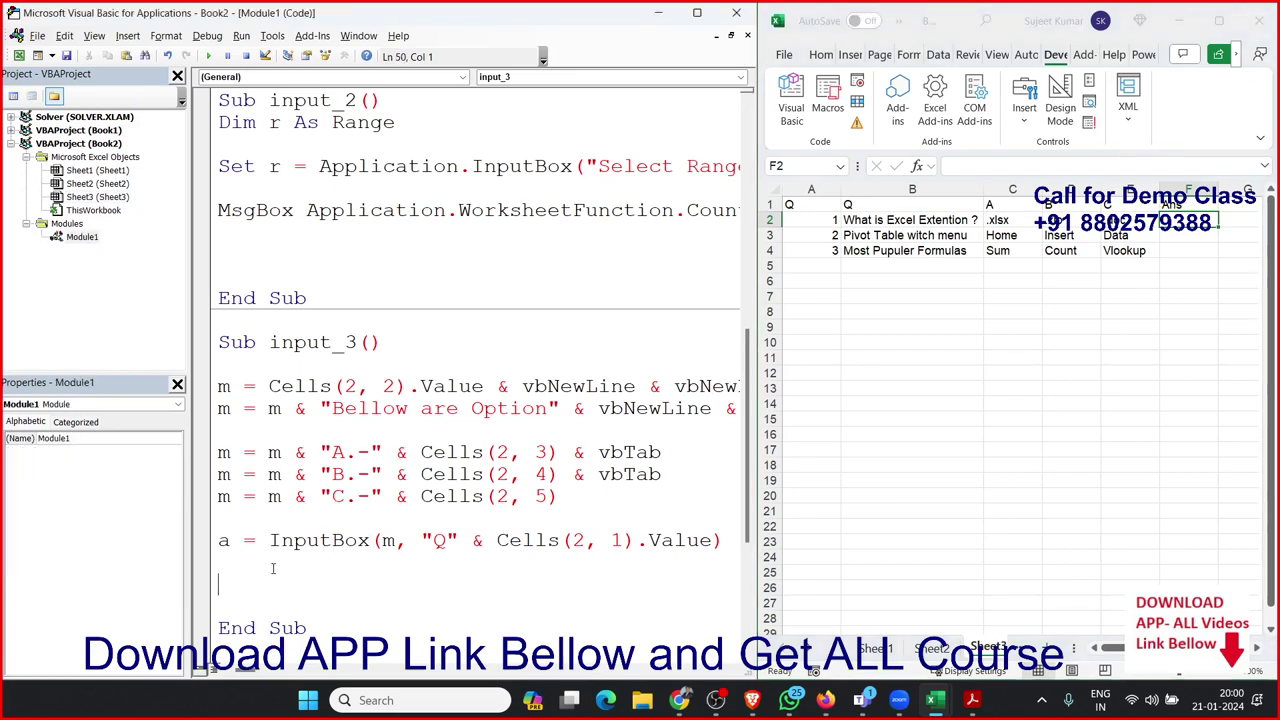
key("Return")
type("ce")
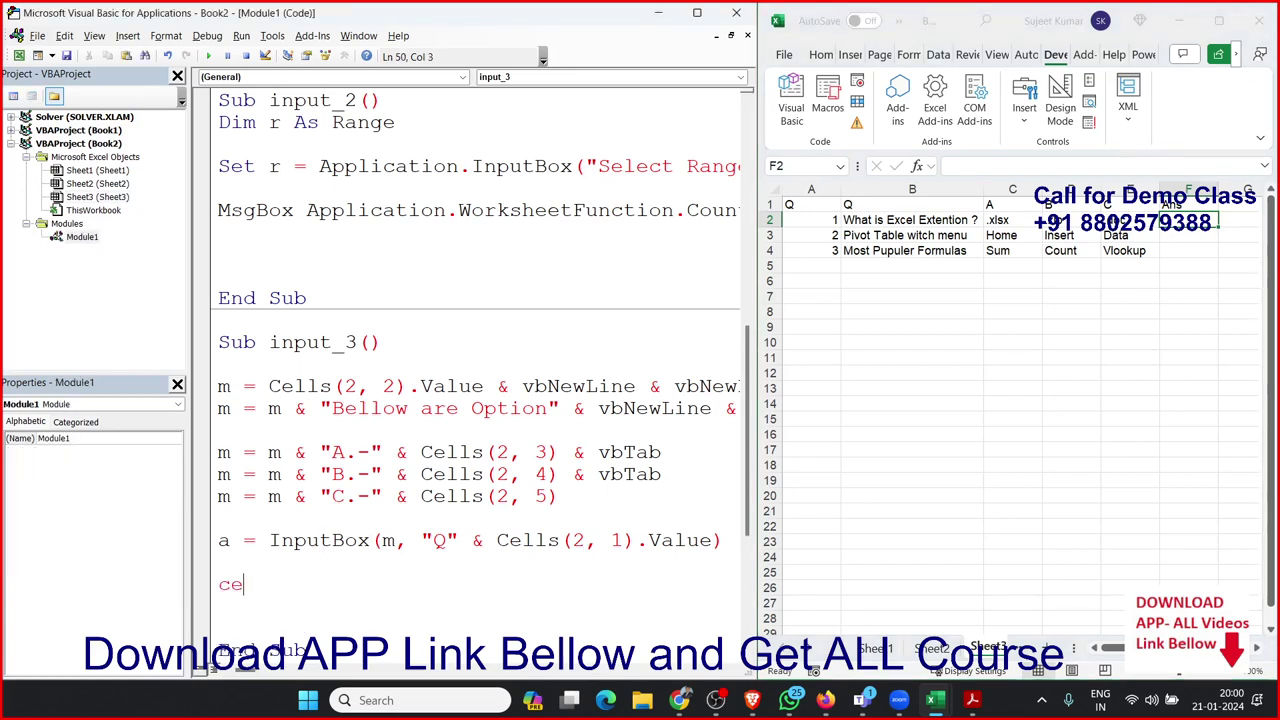
type("lls(")
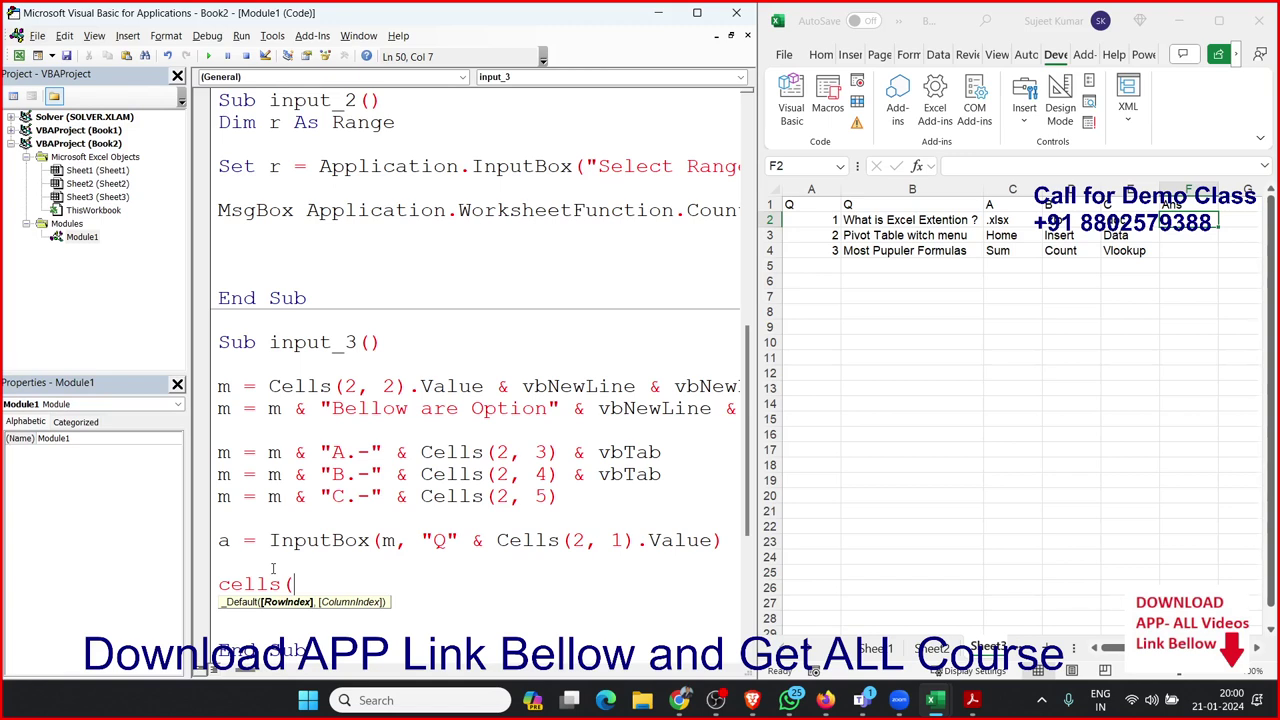
type("2,")
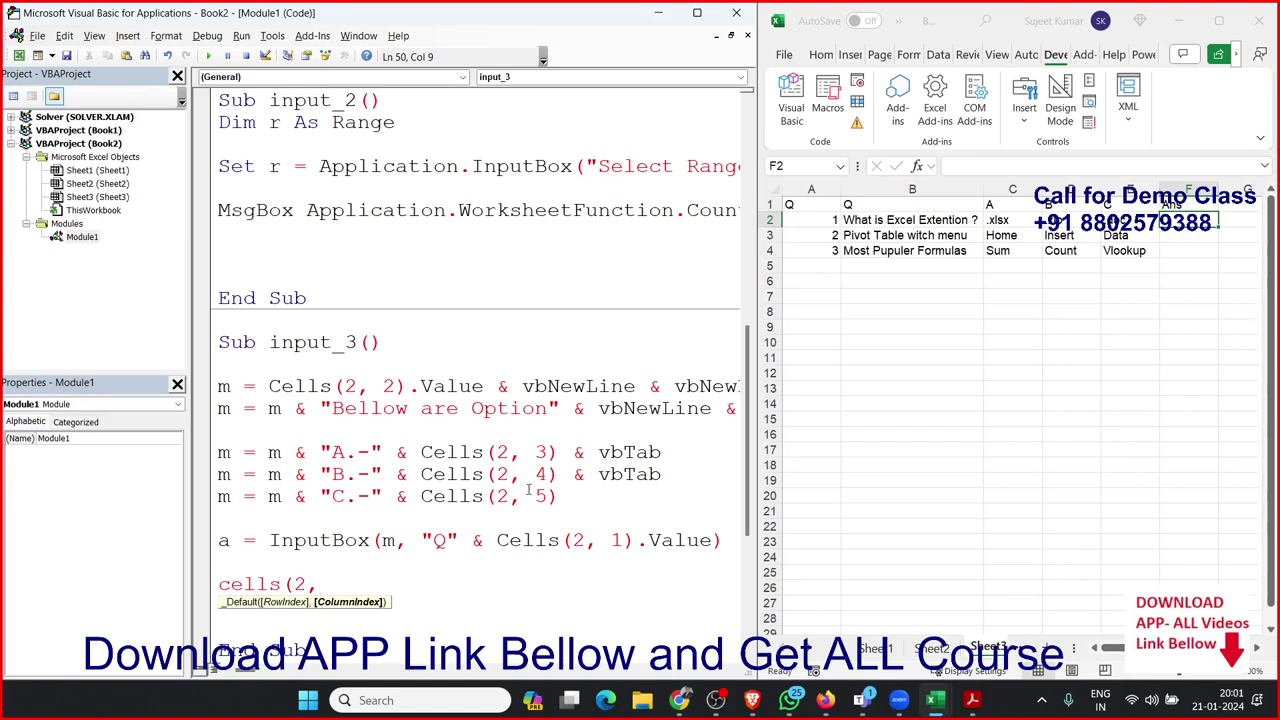
type("6)")
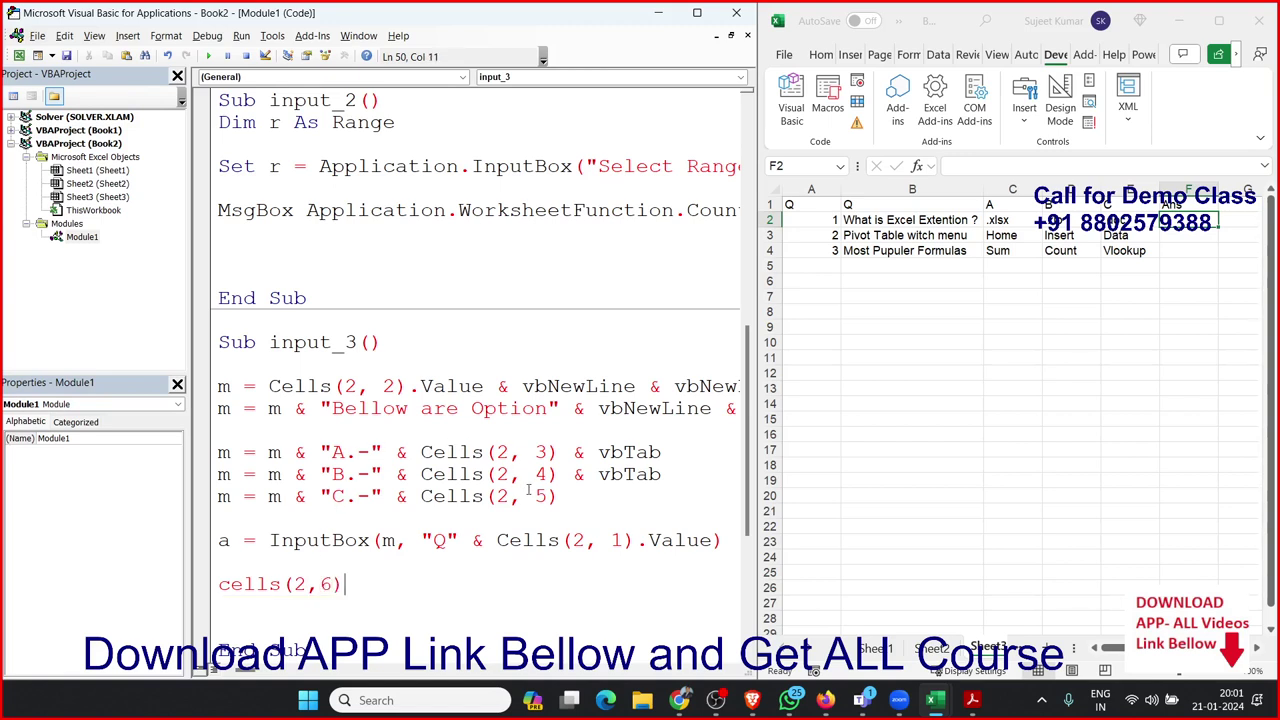
type(".value = ")
type("a")
key("Return")
type("a = ")
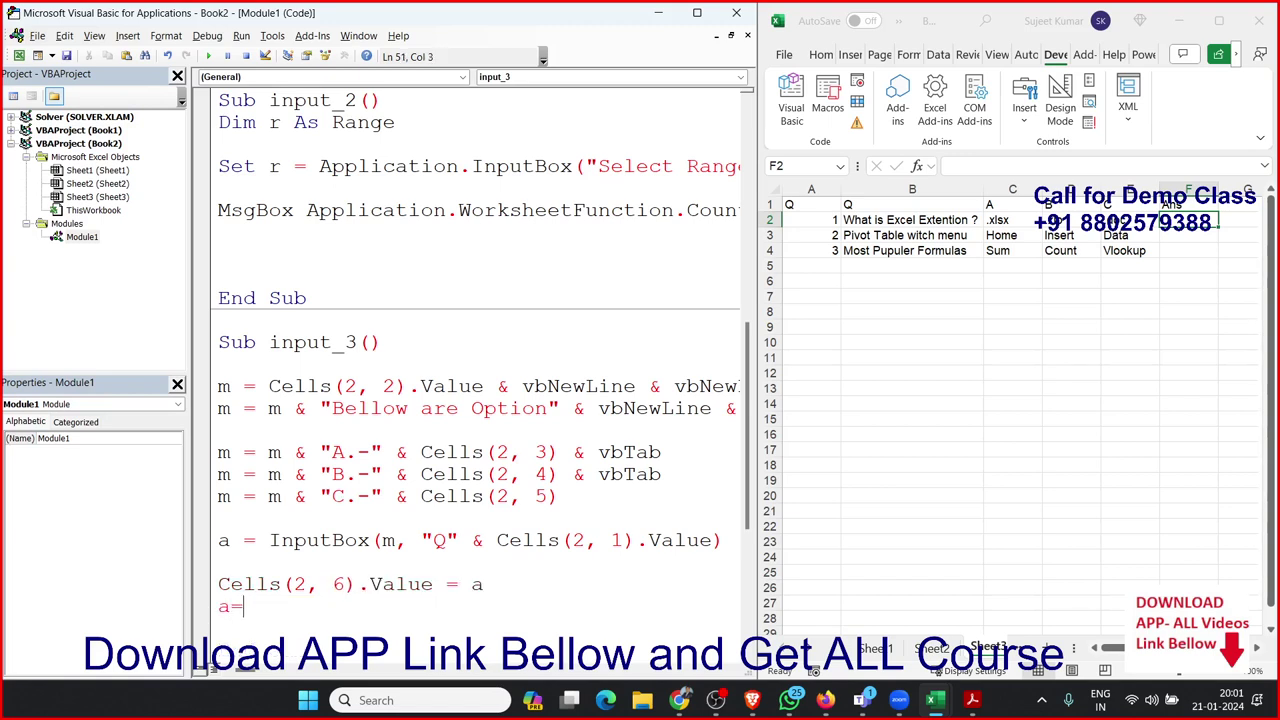
type("\"\"\"")
type("\"")
key("Return")
scroll(497, 474, "down", 1)
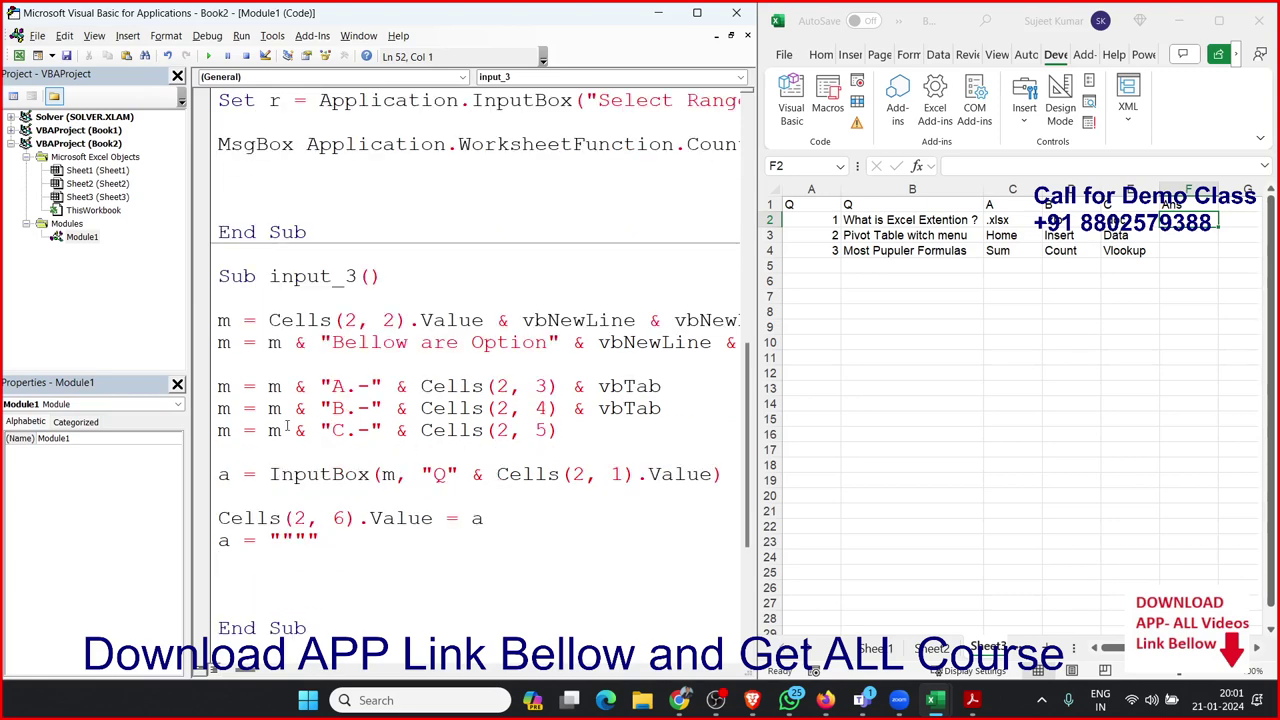
Insert a 'For i = 2 To 4' line above the message-building code
left_click(256, 308)
key("Down")
key("Down")
key("Up")
key("Down")
key("Down")
key("Down")
key("Up")
key("Up")
key("Return")
key("Up")
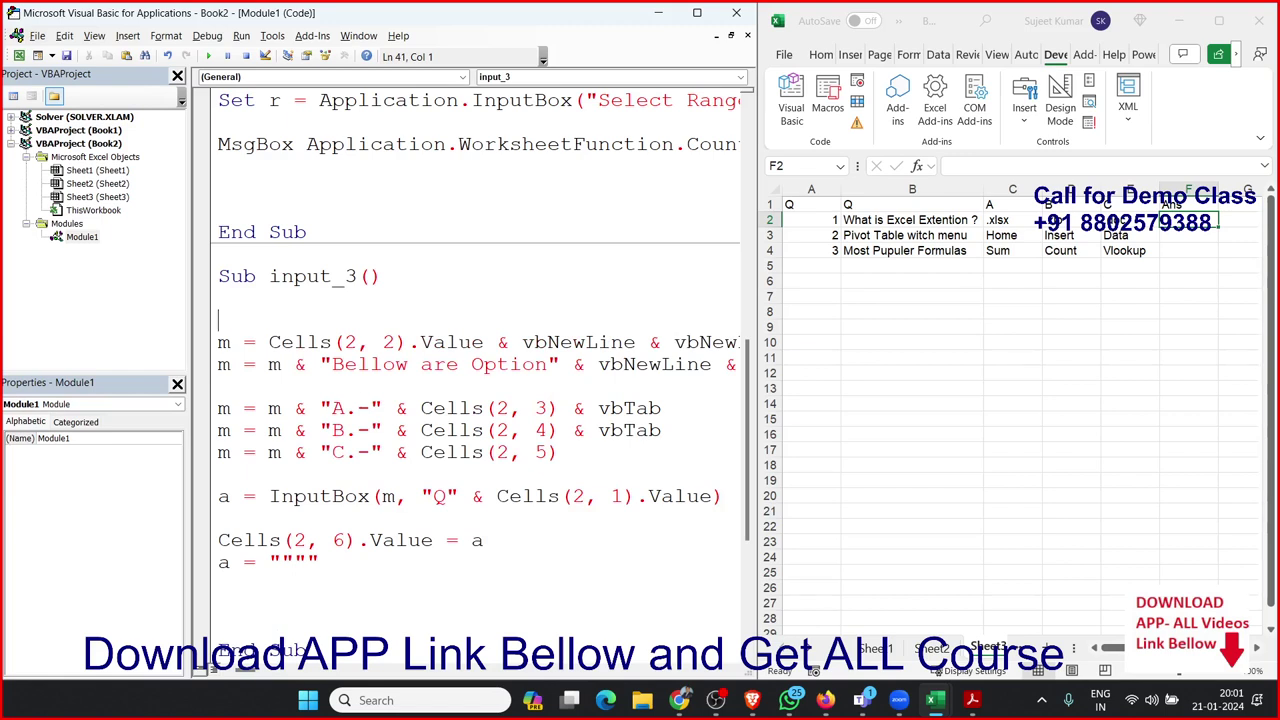
type("for ")
type("i = ")
type("2")
type(" to ")
type("4")
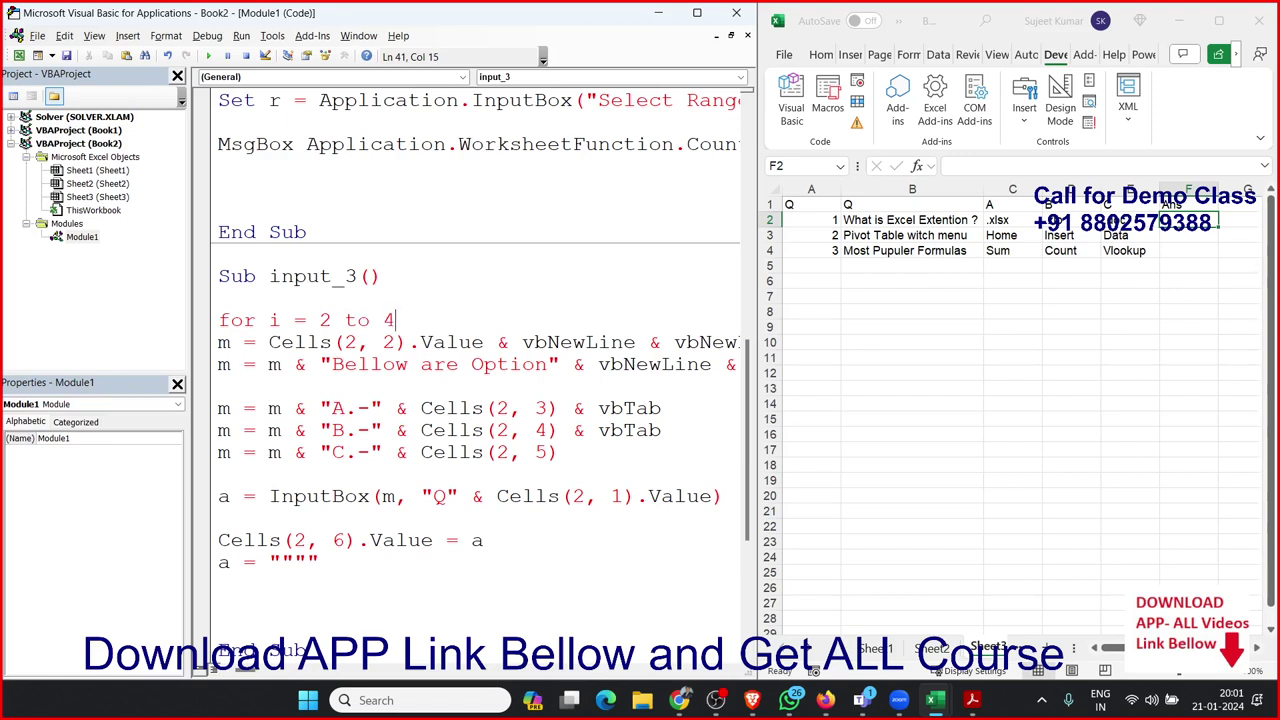
Close the loop with 'nex i' after the answer-storing code
left_click(253, 600)
type("nex y")
key("BackSpace")
type("i")
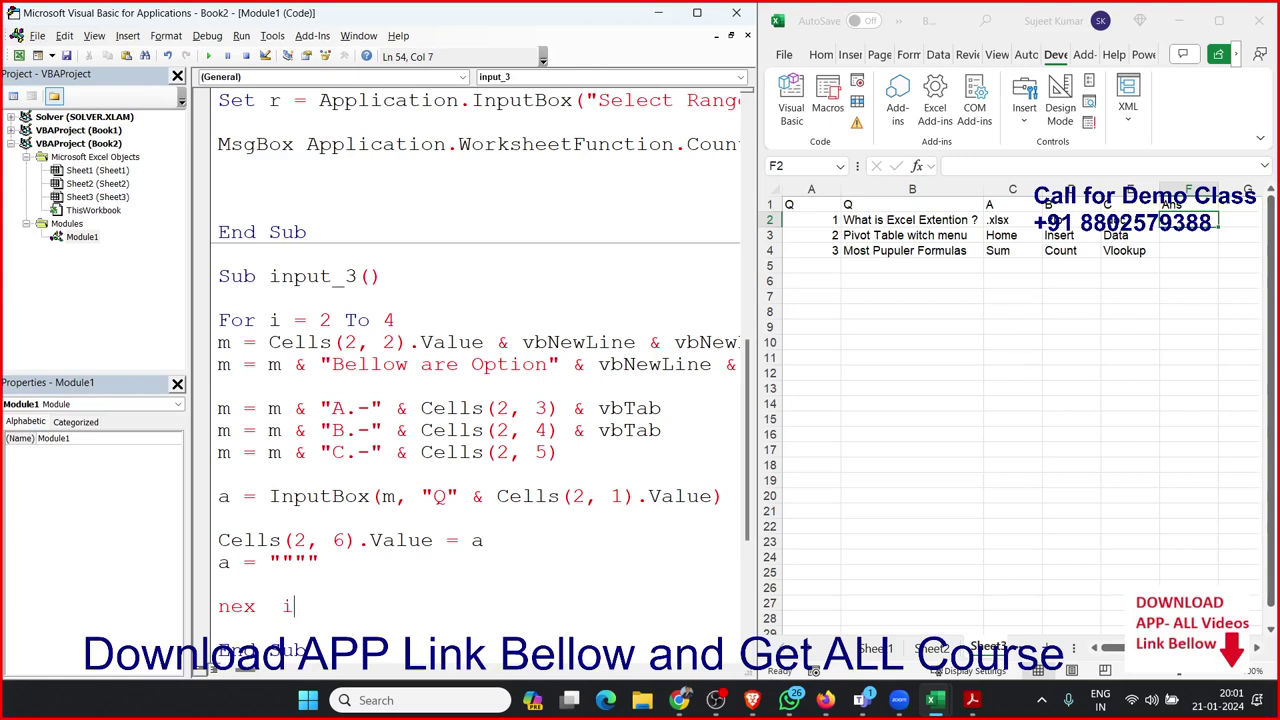
Replace row 2 with i in the question and A, B, C option cell references
double_click(351, 342)
type("i")
left_click(346, 414)
double_click(503, 408)
type("i")
double_click(503, 430)
type("i")
double_click(503, 452)
type("i")
Replace row 2 with i in the title reference and the Cells(2, 6) answer line
double_click(582, 497)
type("i")
left_click(303, 541)
double_click(300, 540)
type("i")
left_click(308, 452)
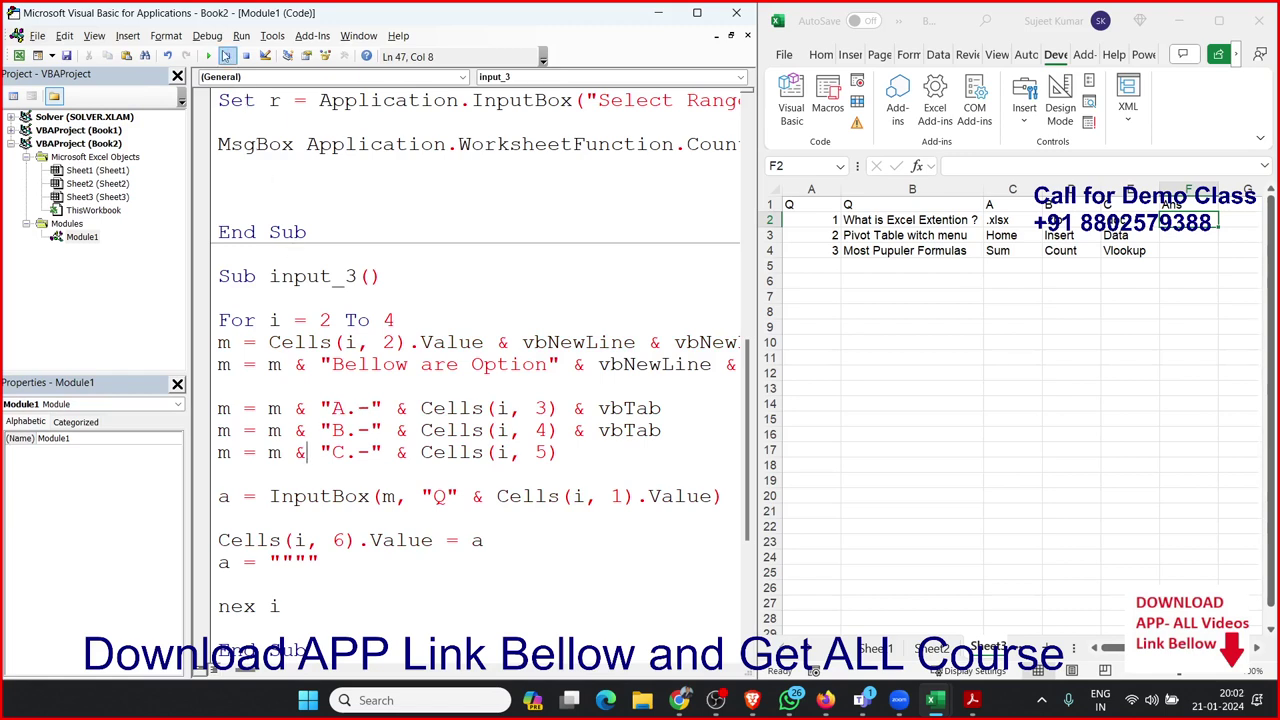
Run the macro and fix the compile error by correcting 'nex i' to 'Next i'
left_click(224, 57)
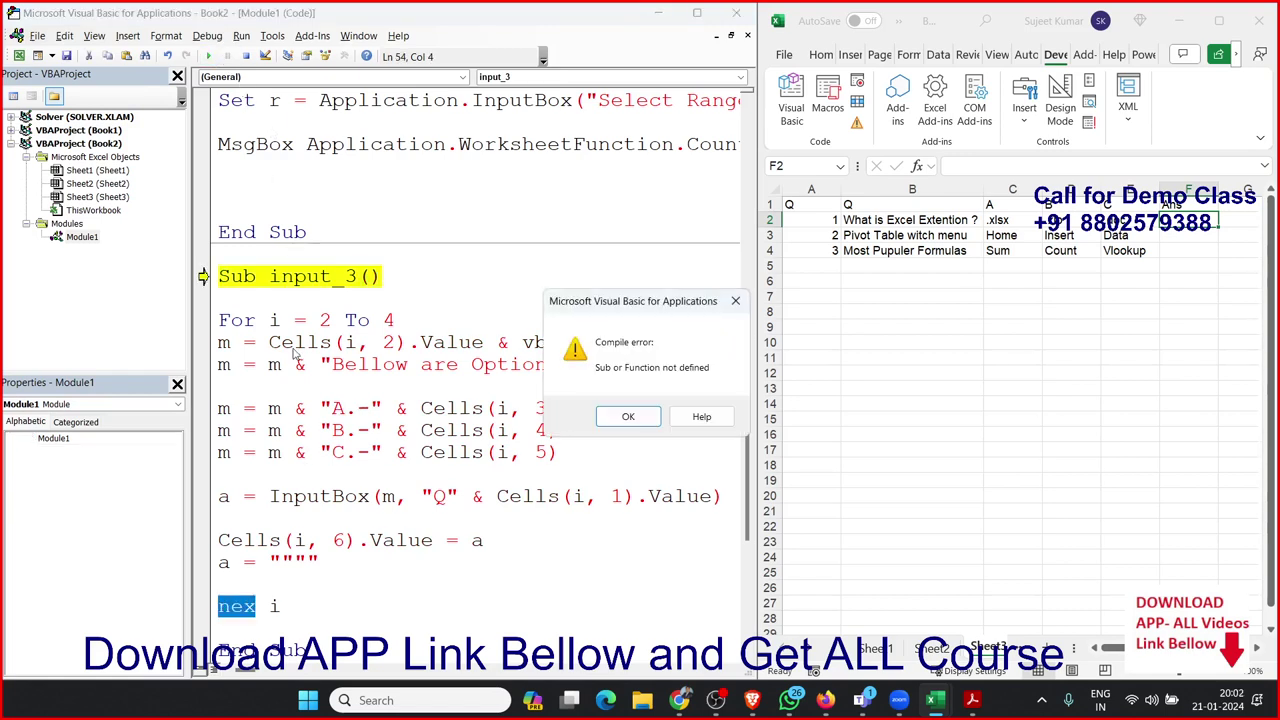
key("Return")
left_click(258, 606)
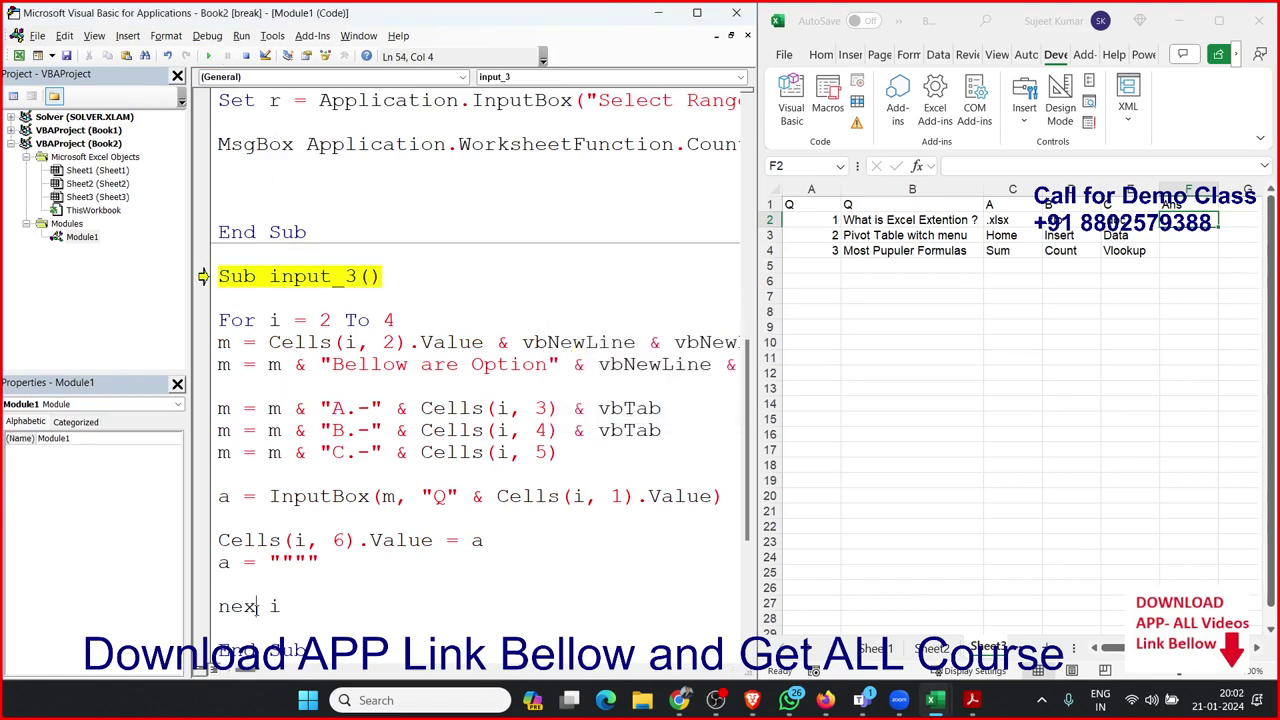
type("t")
key("Up")
Resume the macro and answer A, B and C to the Q1, Q2 and Q3 prompts
left_click(208, 56)
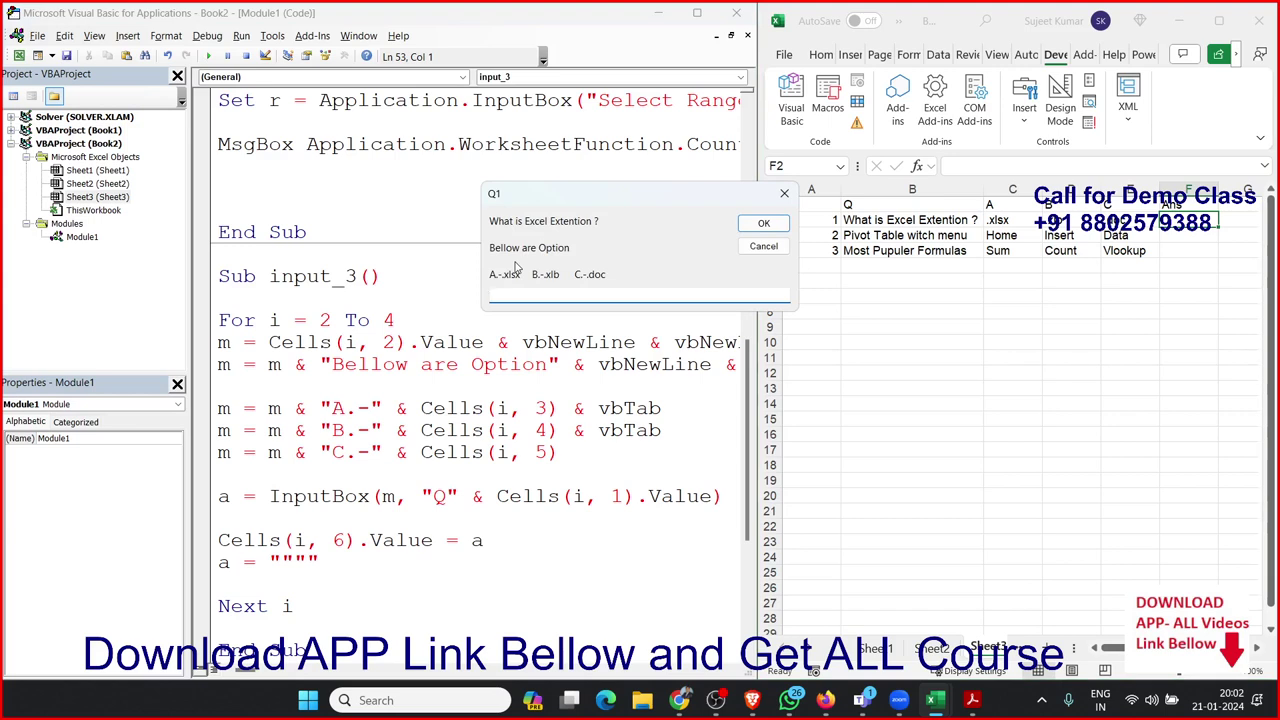
type("A")
left_click(786, 222)
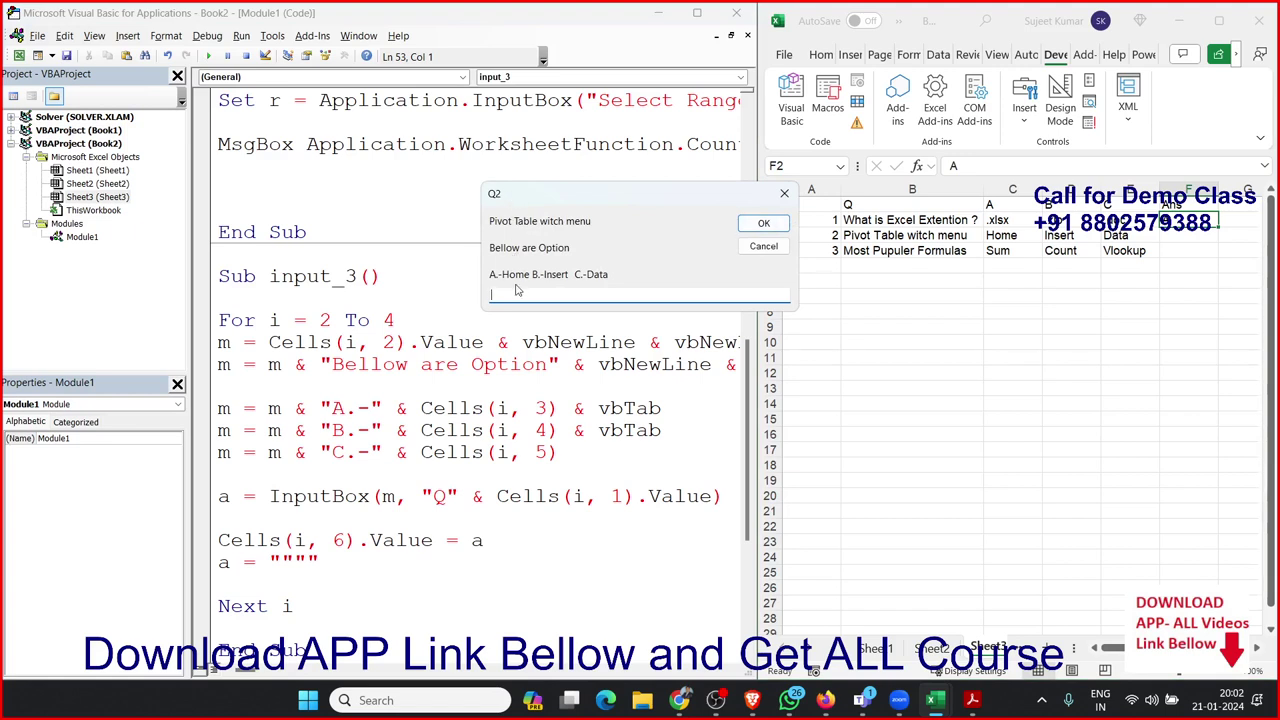
type("B")
left_click(752, 224)
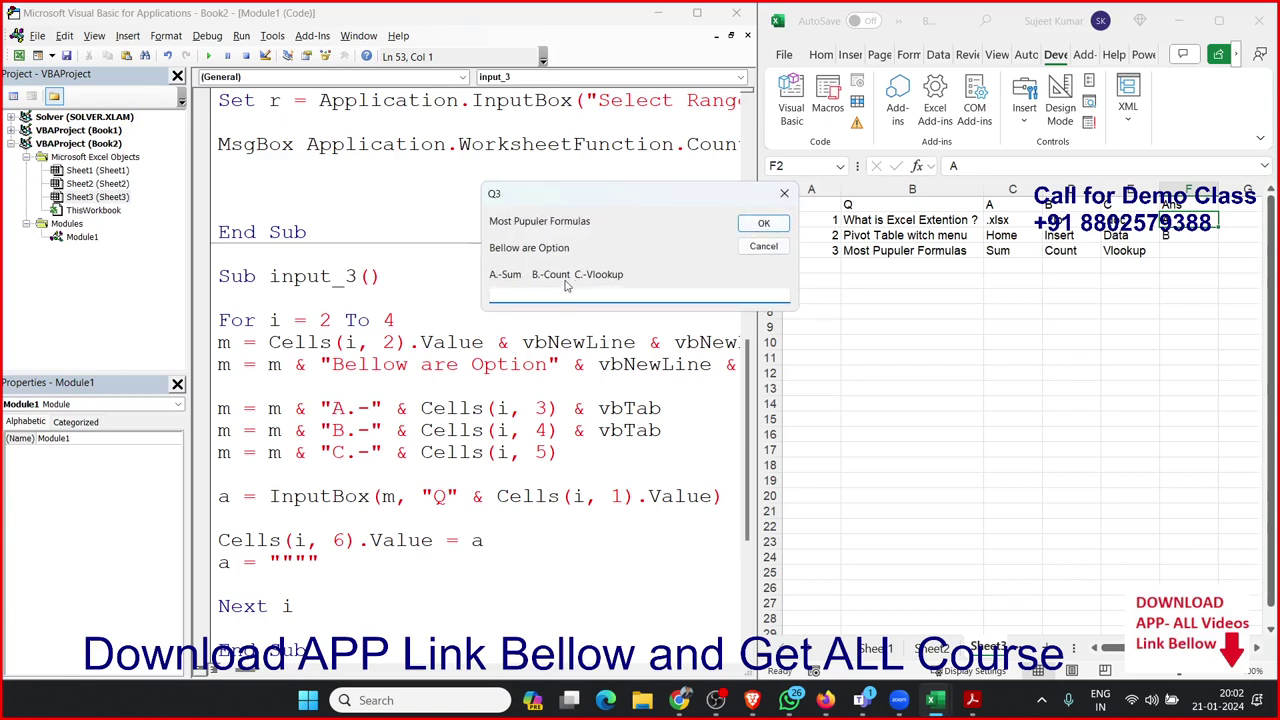
type("C")
left_click(758, 226)
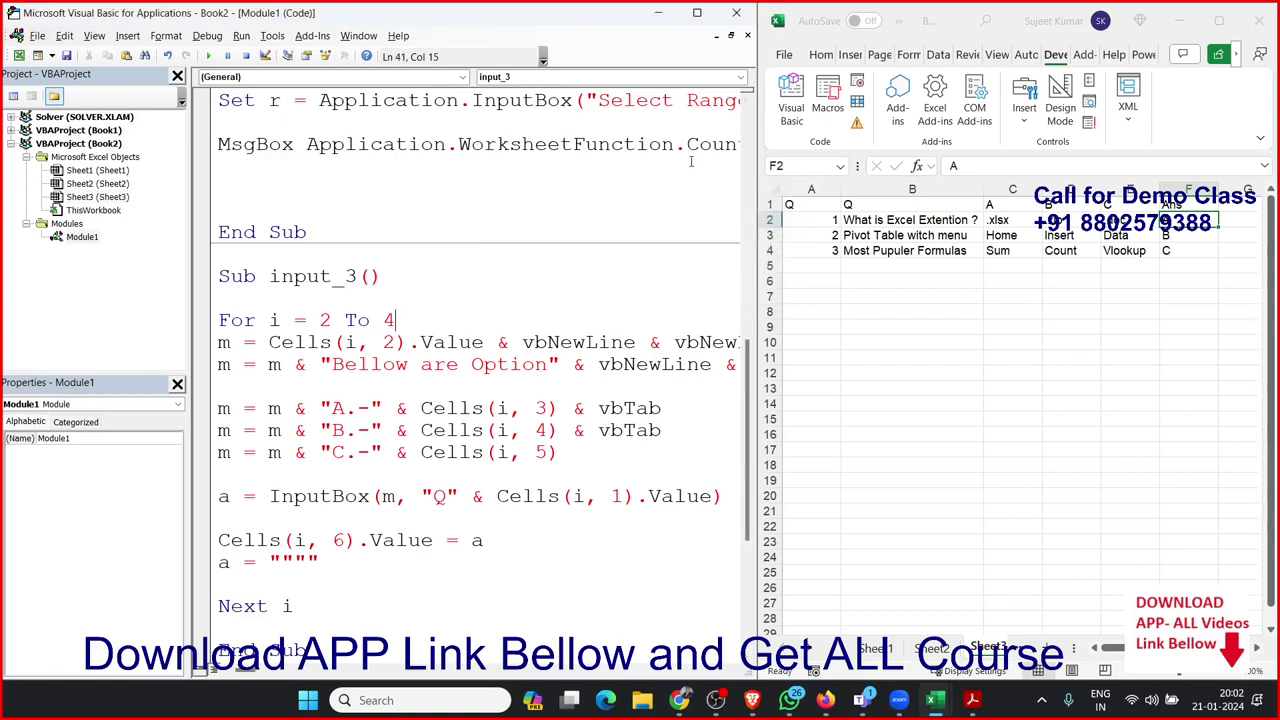
Select all the macro code in the module
left_click(675, 192)
scroll(674, 197, "up", 3)
scroll(674, 197, "up", 3)
scroll(674, 197, "up", 4)
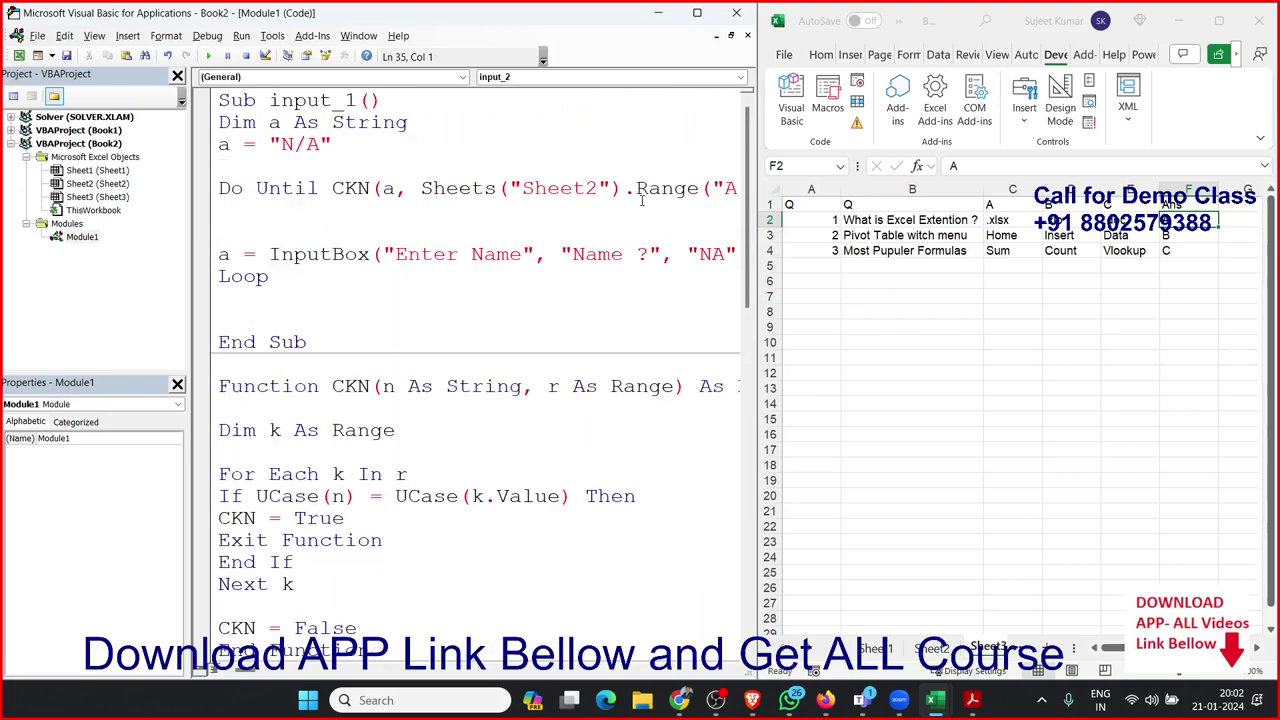
left_click(519, 213)
key("ctrl+a")
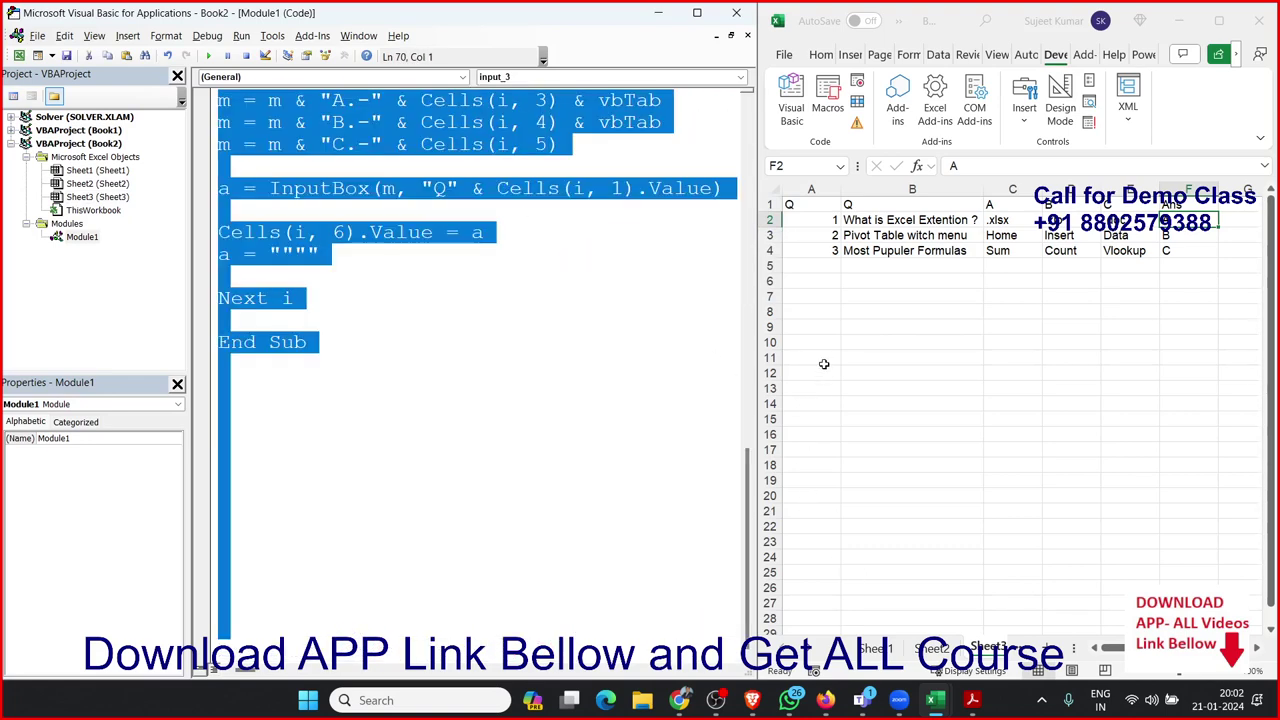
Paste the copied code into the quiz sheet at cell G4
left_click(836, 325)
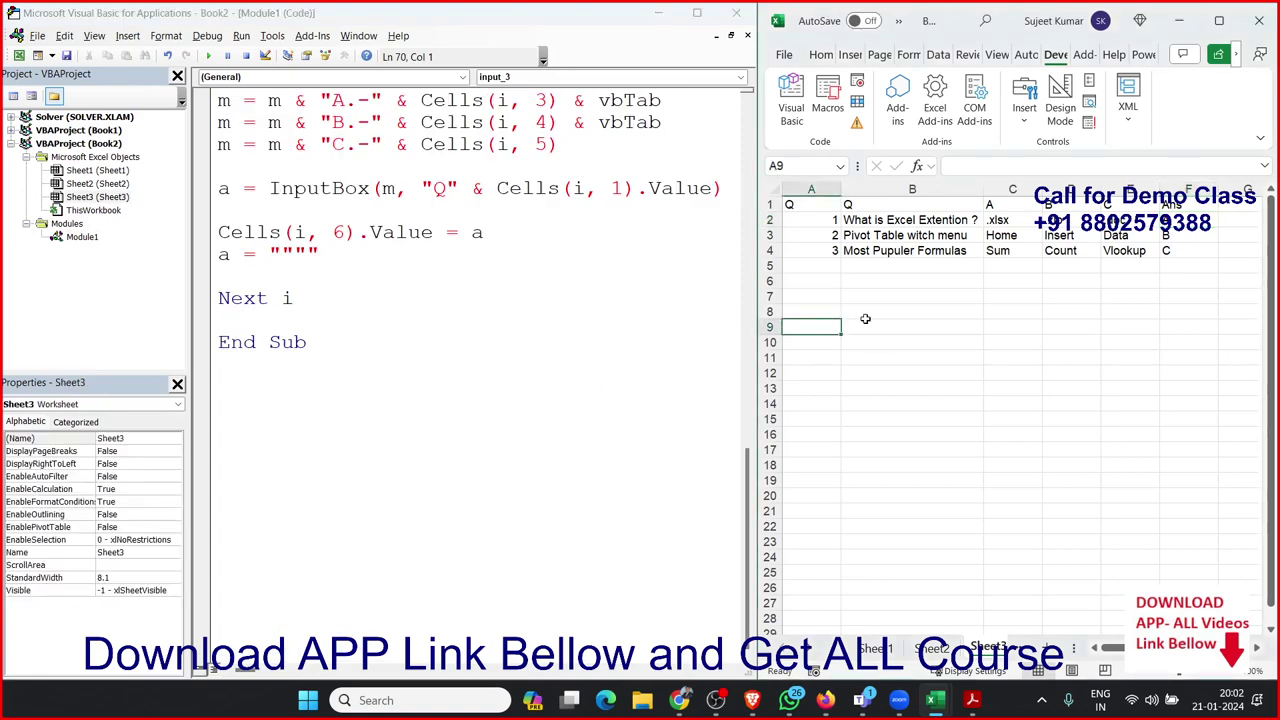
left_click(866, 315)
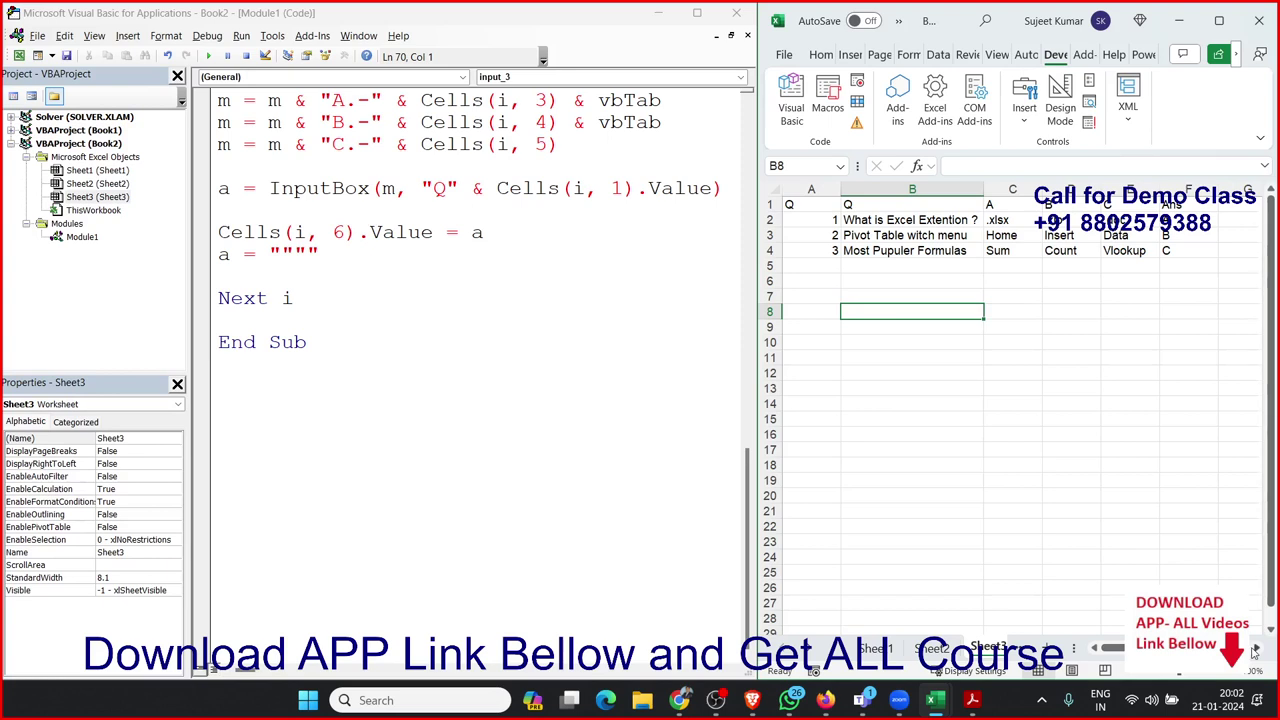
left_click(1256, 647)
left_click(1256, 647)
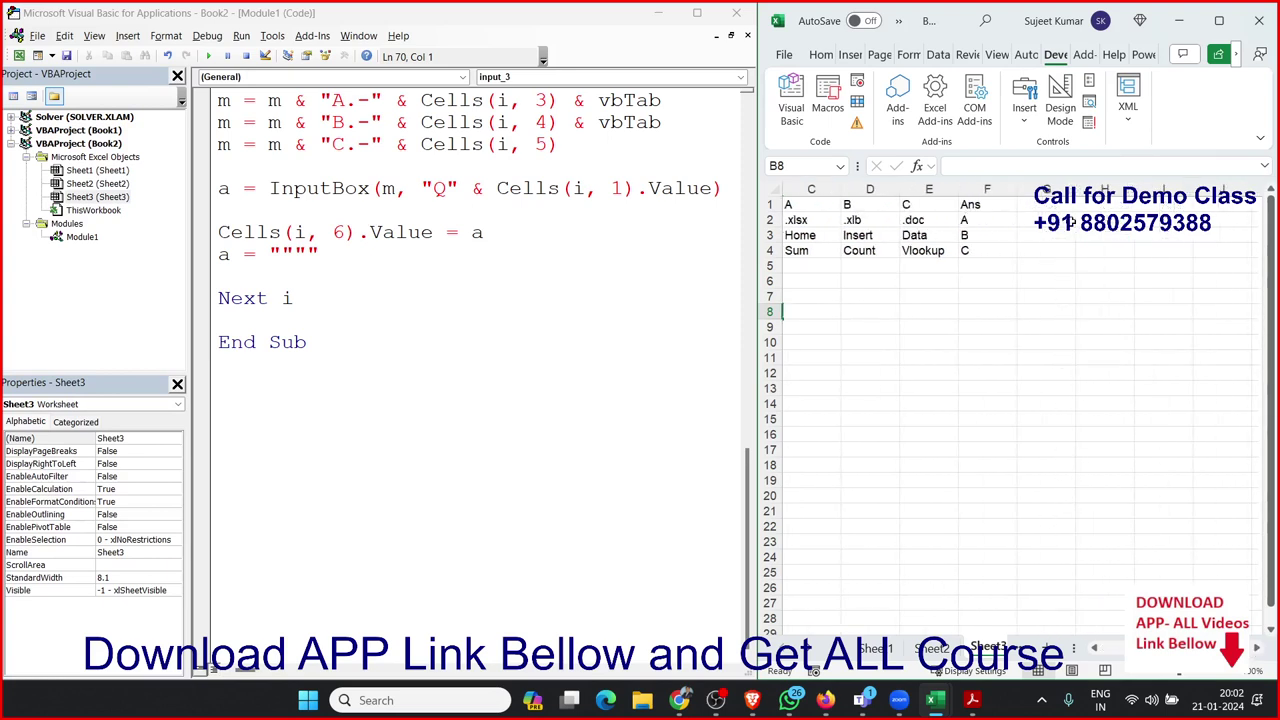
left_click(1066, 254)
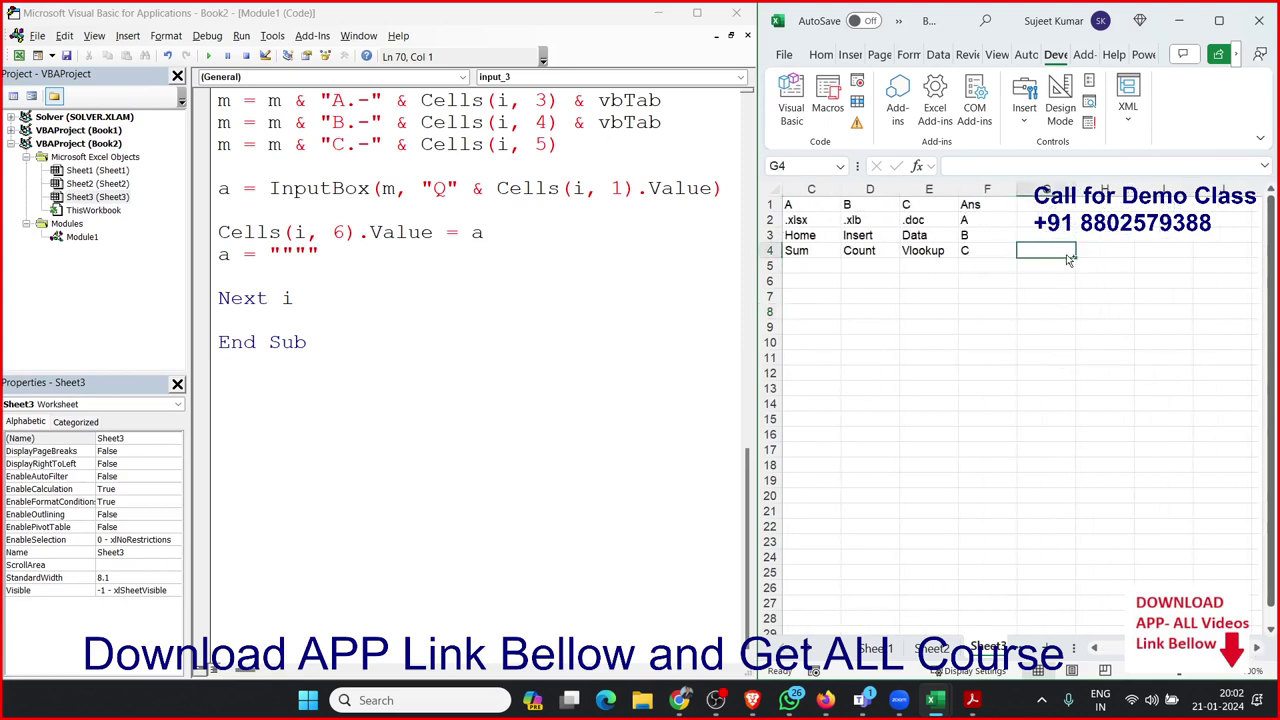
key("ctrl+v")
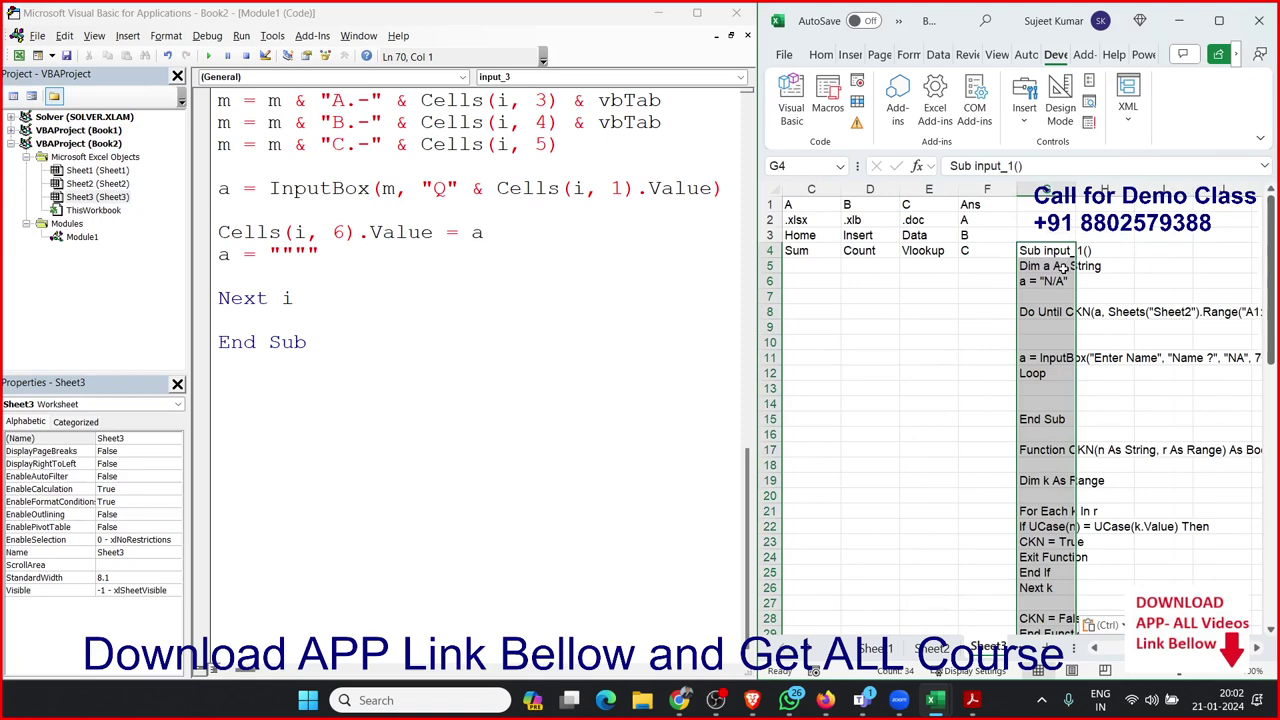
Select the stored answers in F2:F4
left_click_drag(962, 208, 967, 275)
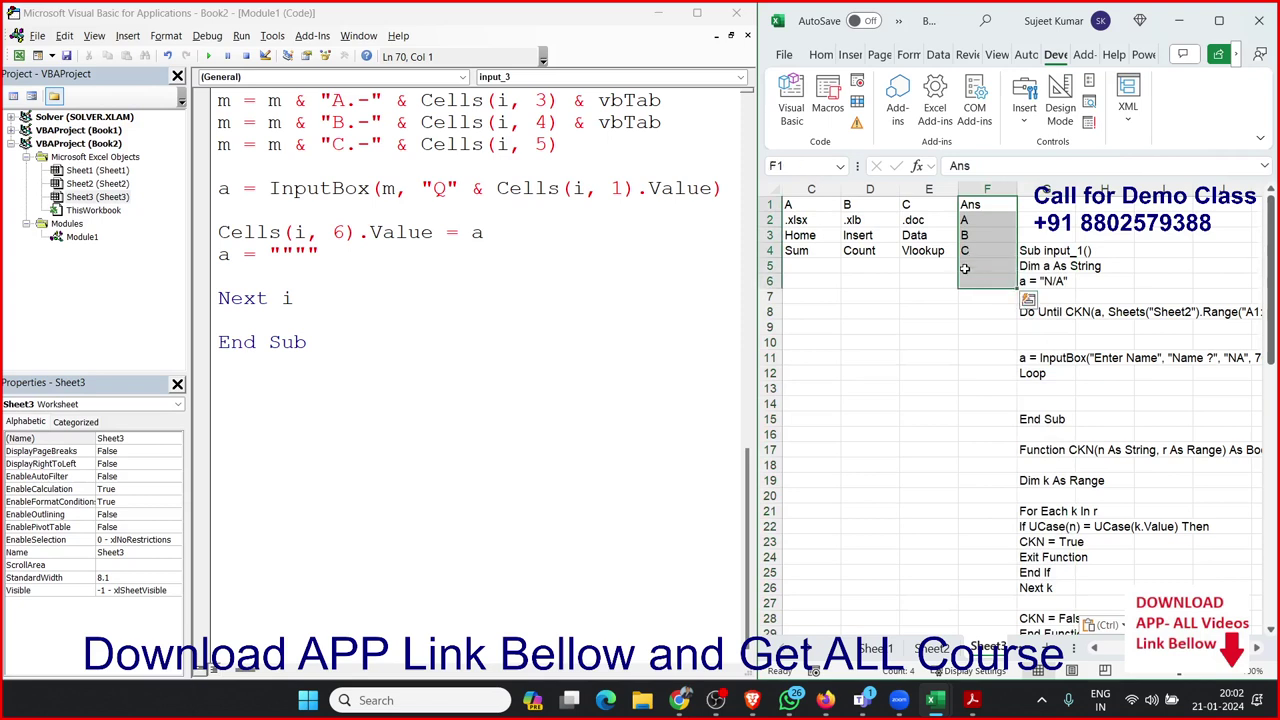
left_click(967, 268)
left_click_drag(970, 218, 970, 252)
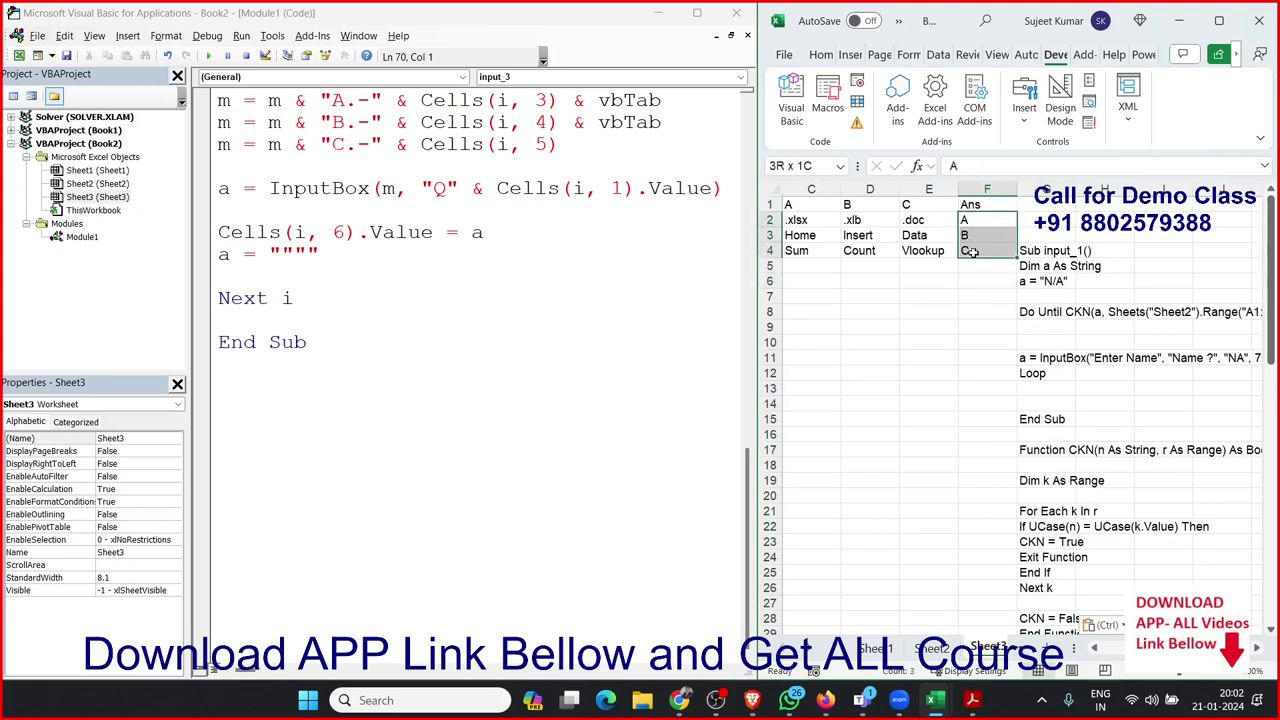